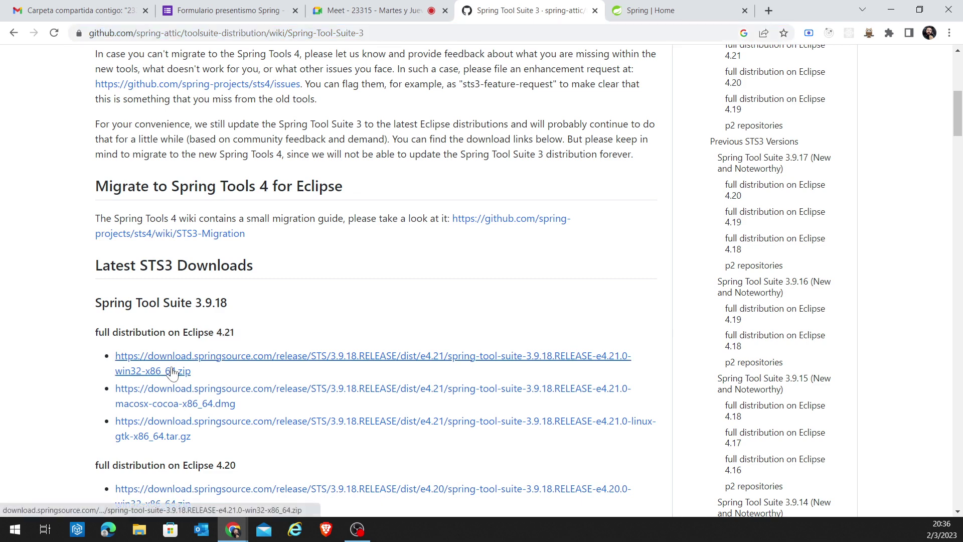
Step: Switch to the Google Meet call and admit the participant waiting to join
click(375, 10)
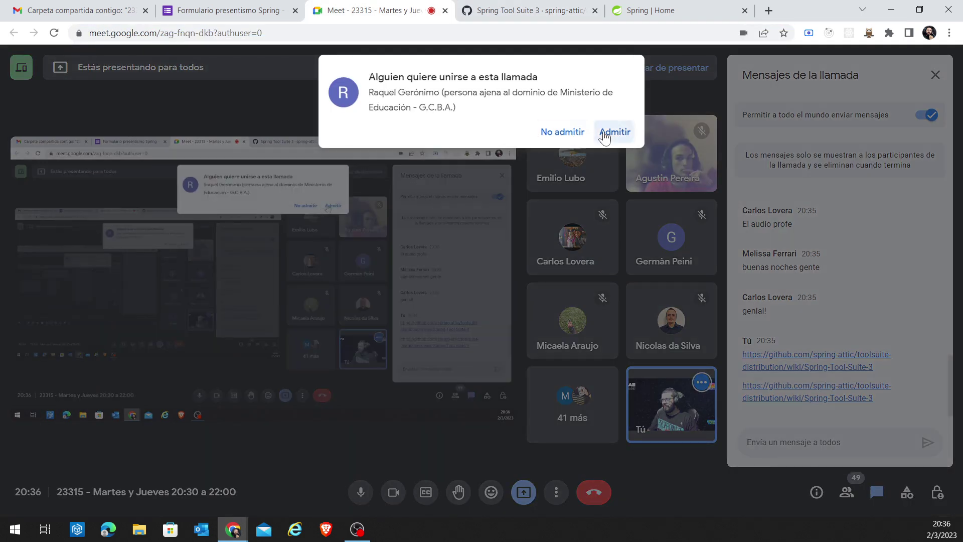
click(608, 131)
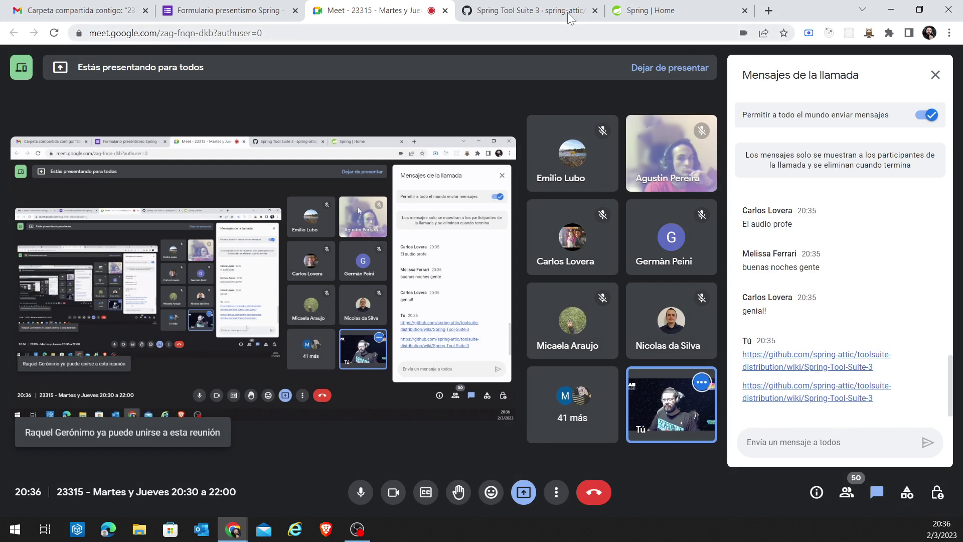
Step: Copy the Windows zip link of Spring Tool Suite 3.9.18 for Eclipse 4.21 from the GitHub wiki and send it in the call chat
click(527, 10)
drag(203, 375, 115, 357)
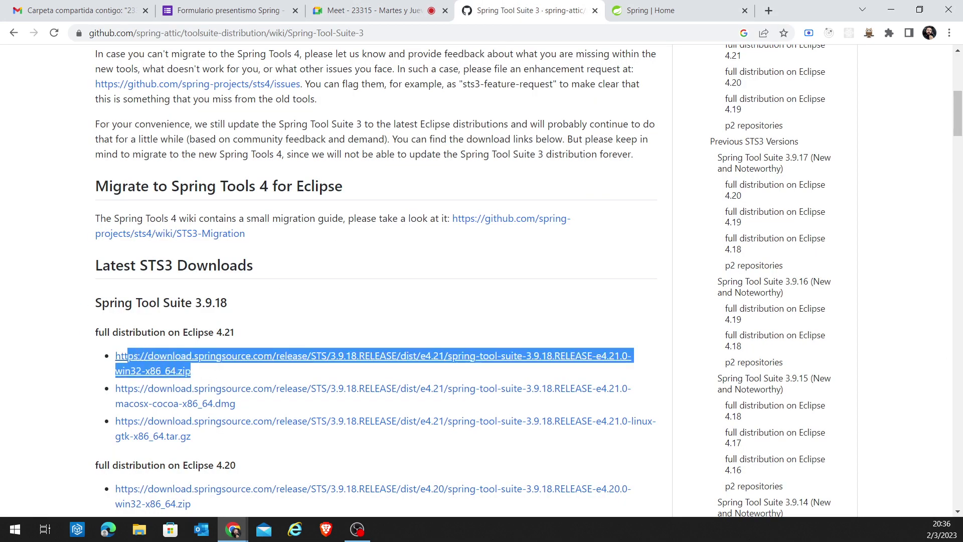
key(ctrl+c)
click(375, 10)
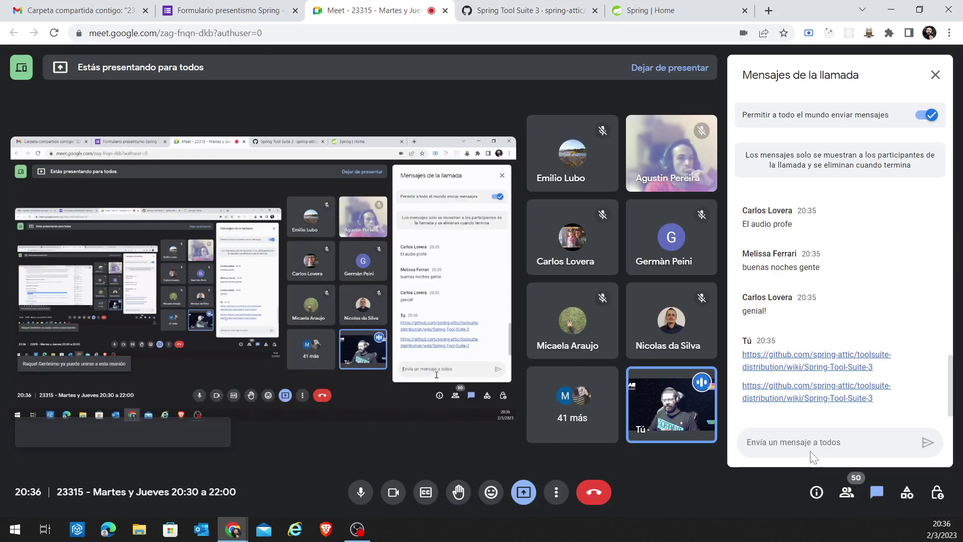
key(ctrl+v)
key(Return)
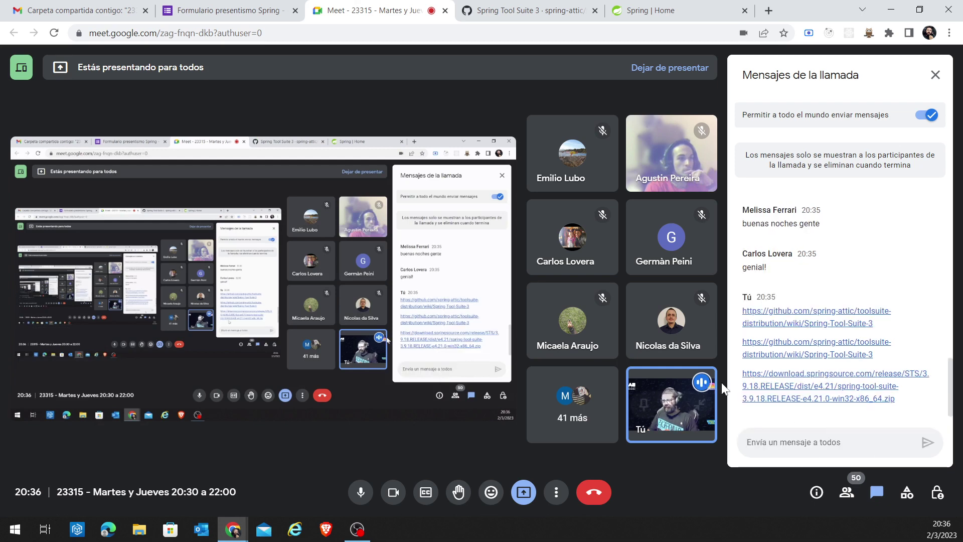
Step: Download the Spring Tool Suite zip from the chat link and extract it into its own folder in Descargas
click(807, 391)
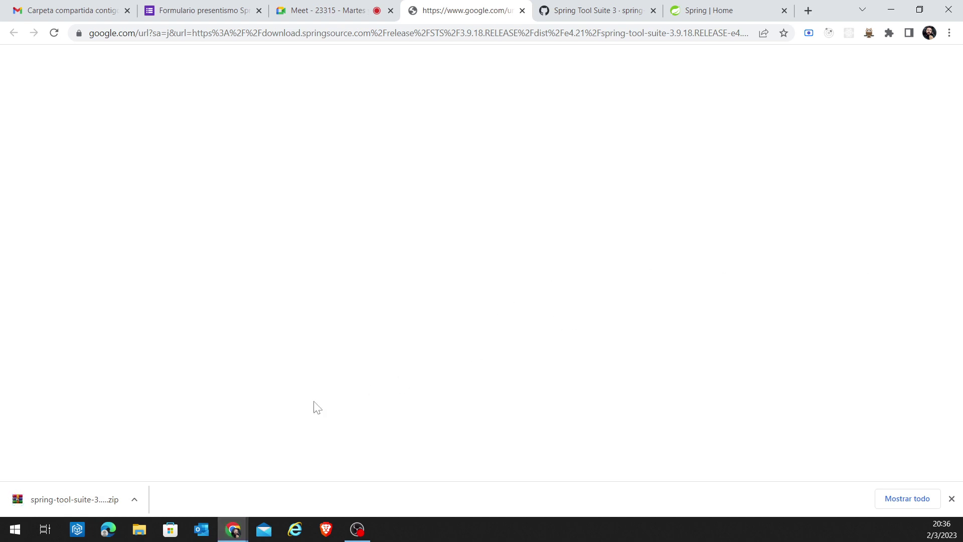
click(134, 498)
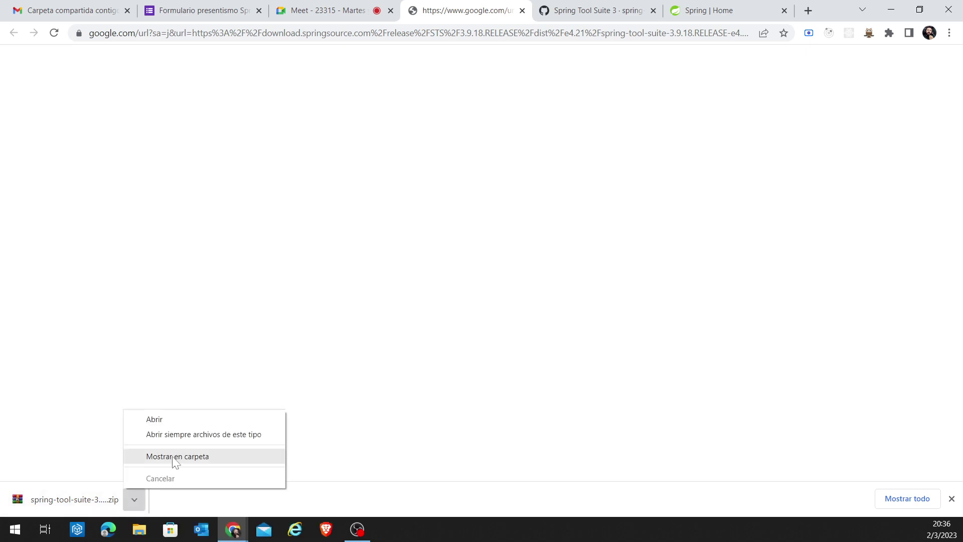
click(175, 462)
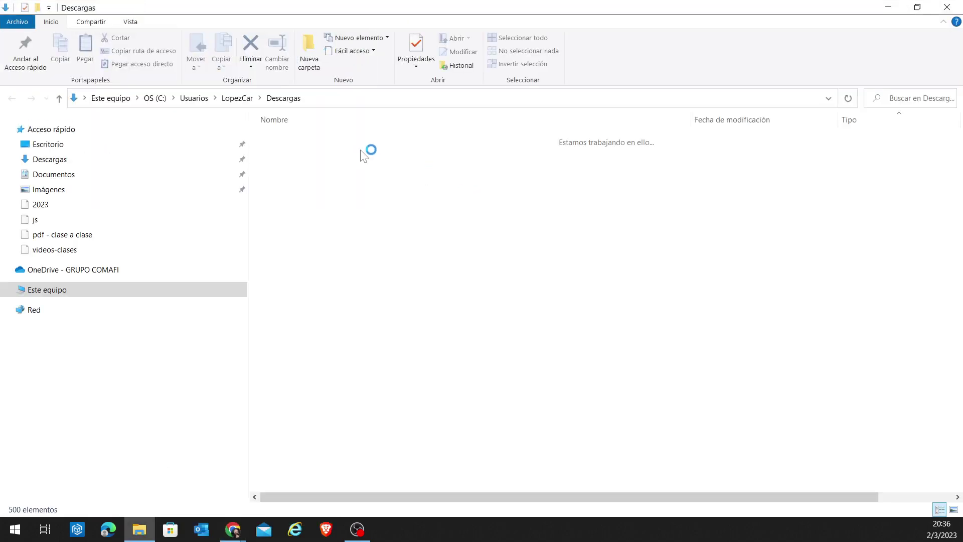
right_click(326, 170)
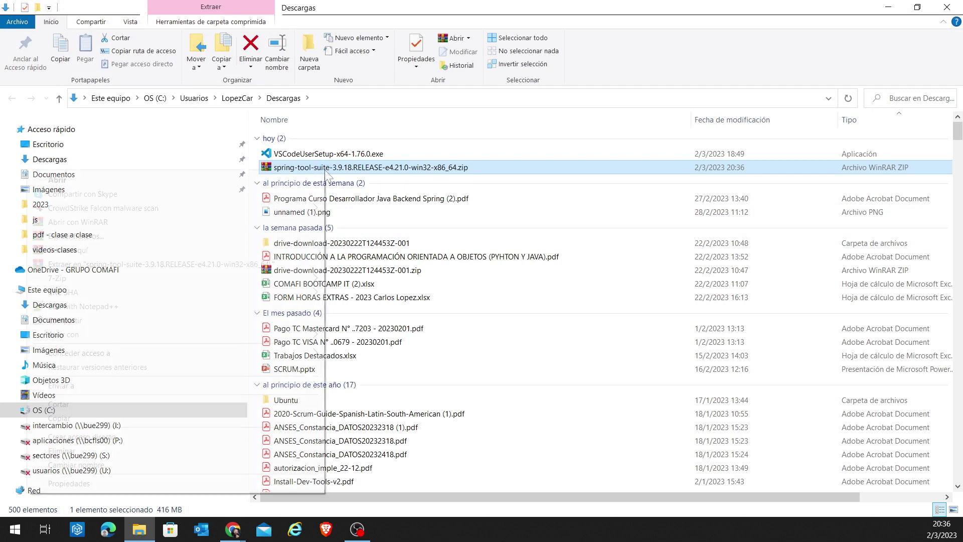
click(181, 266)
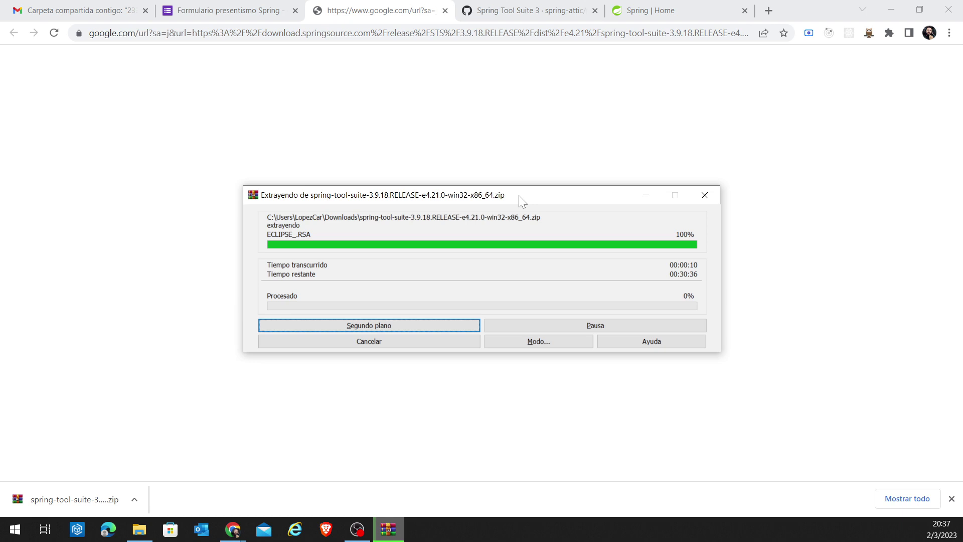
drag(520, 200, 502, 160)
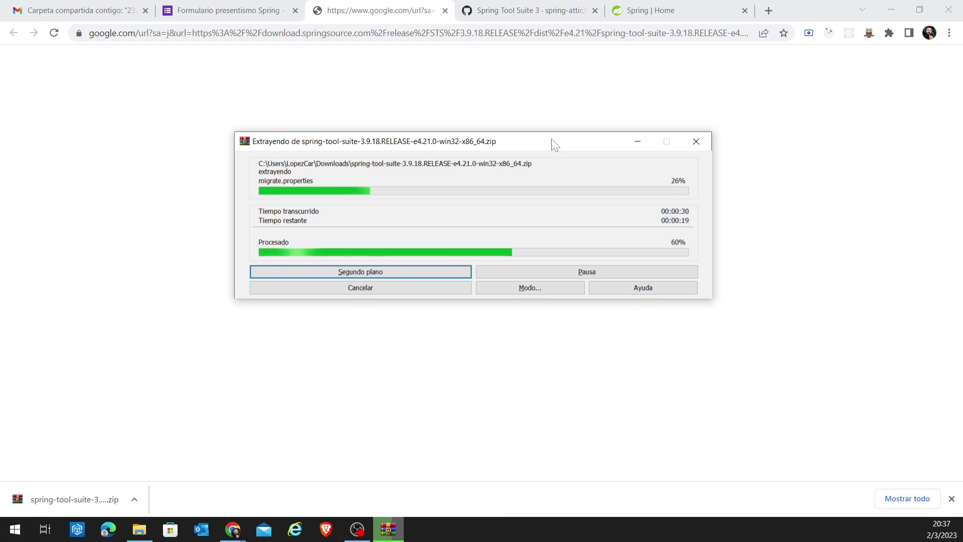
key(alt+Tab)
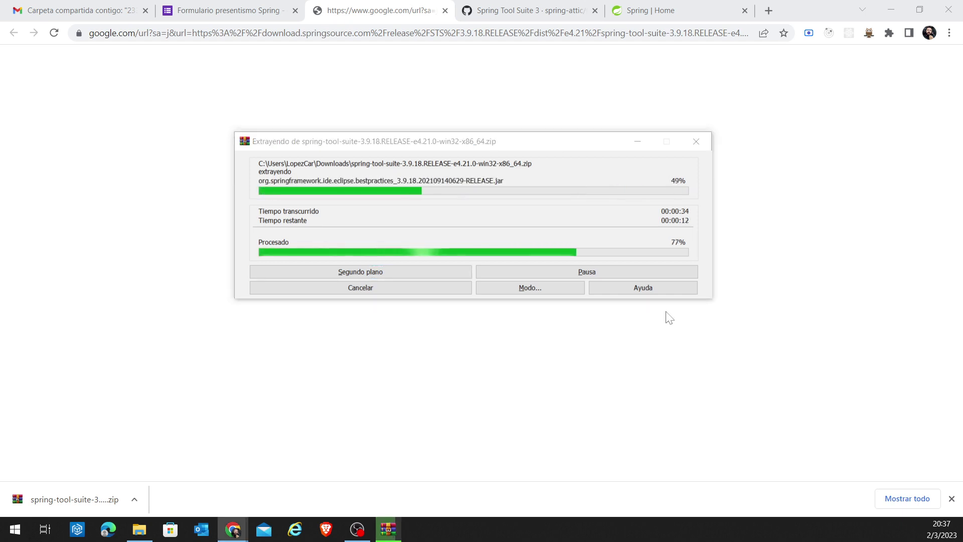
drag(553, 147, 548, 143)
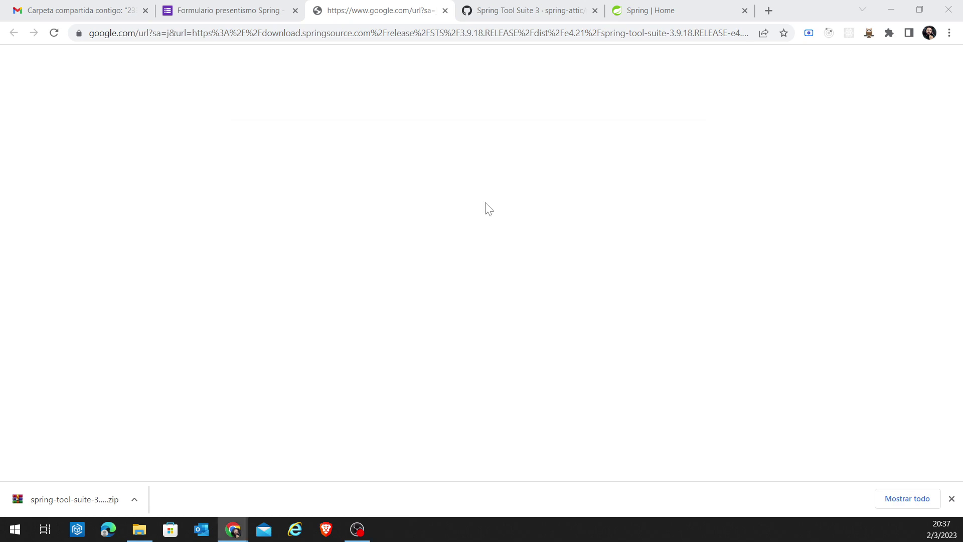
Step: Open the extracted Spring Tool Suite folder down to sts-bundle/sts-3.9.18.RELEASE and launch STS.exe
click(140, 501)
click(185, 457)
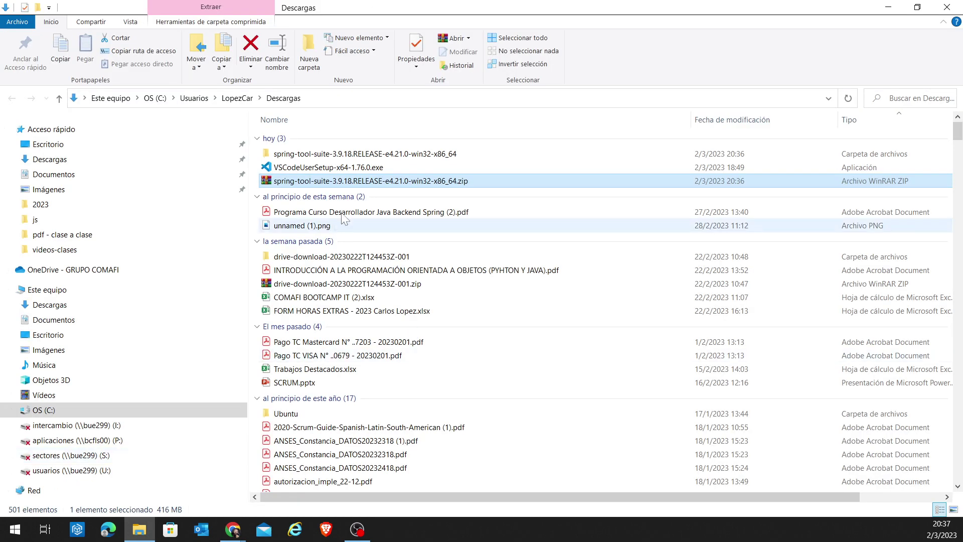
click(344, 156)
double_click(344, 156)
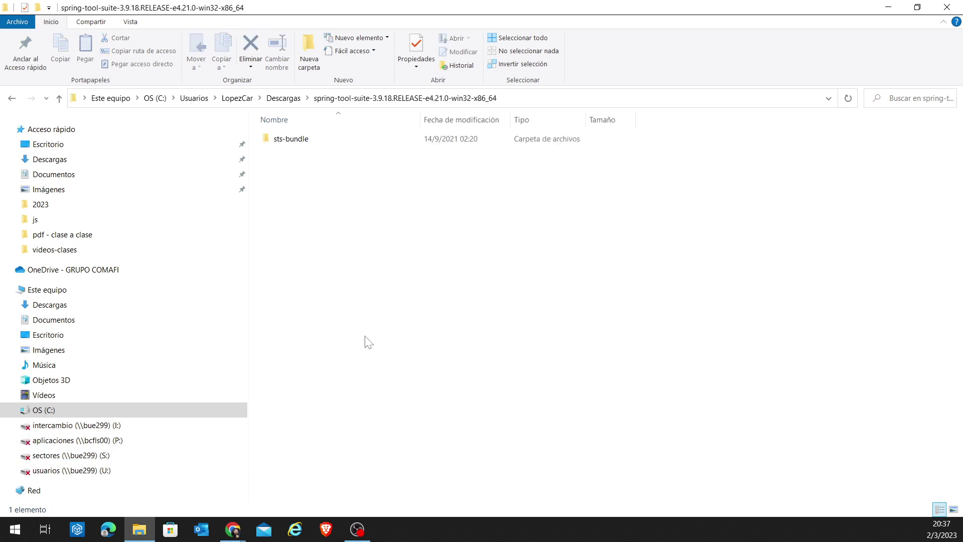
click(304, 144)
double_click(303, 143)
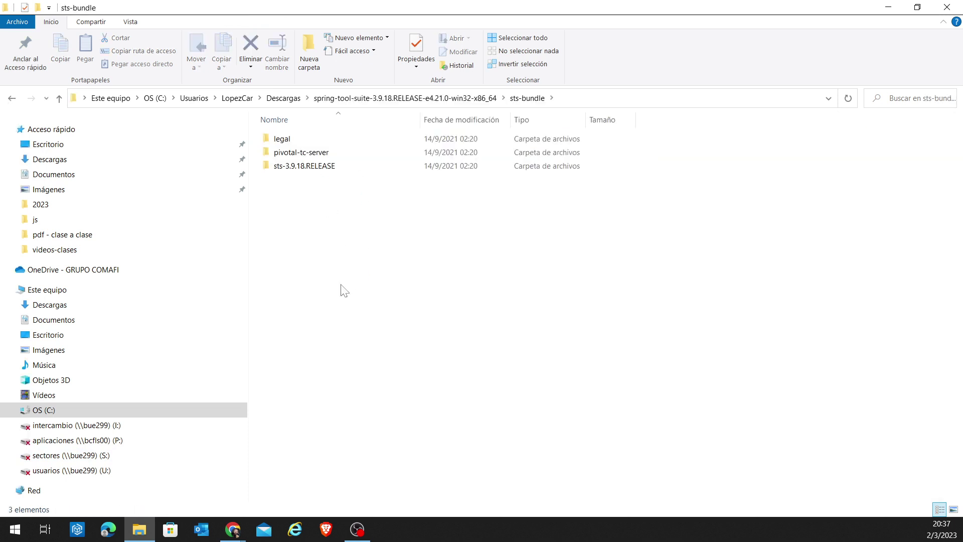
double_click(313, 169)
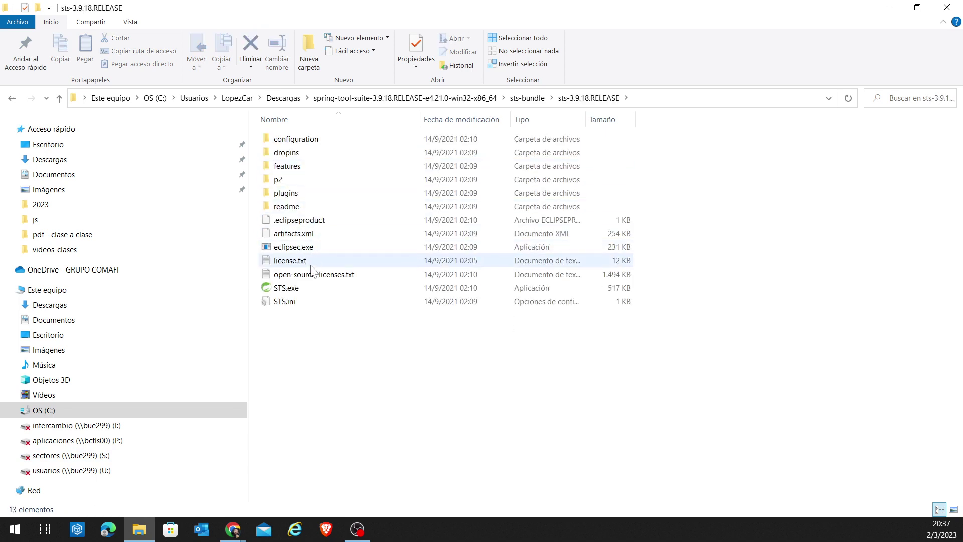
click(290, 291)
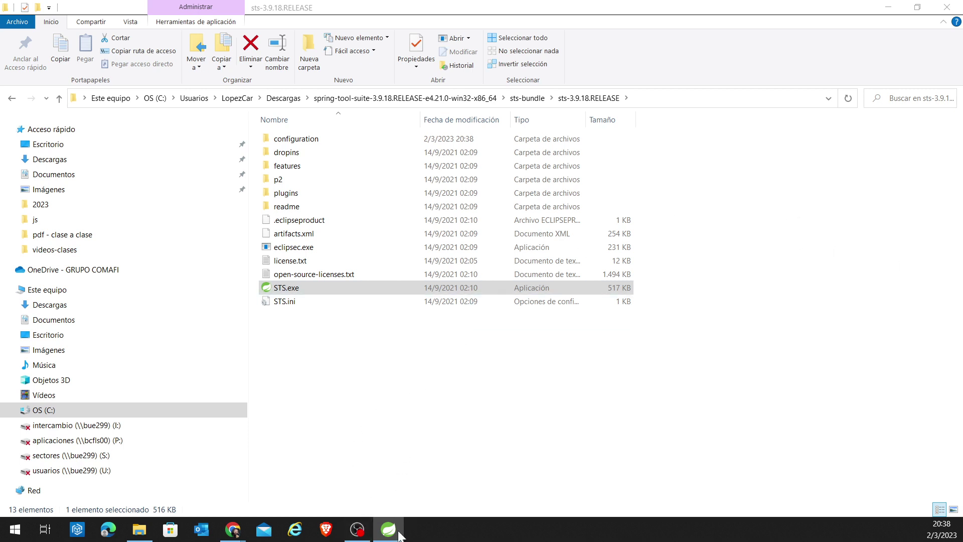
Step: Switch back to Chrome, close the blank download page, and return to the Latest STS3 Downloads section of the GitHub wiki
mouse_move(233, 529)
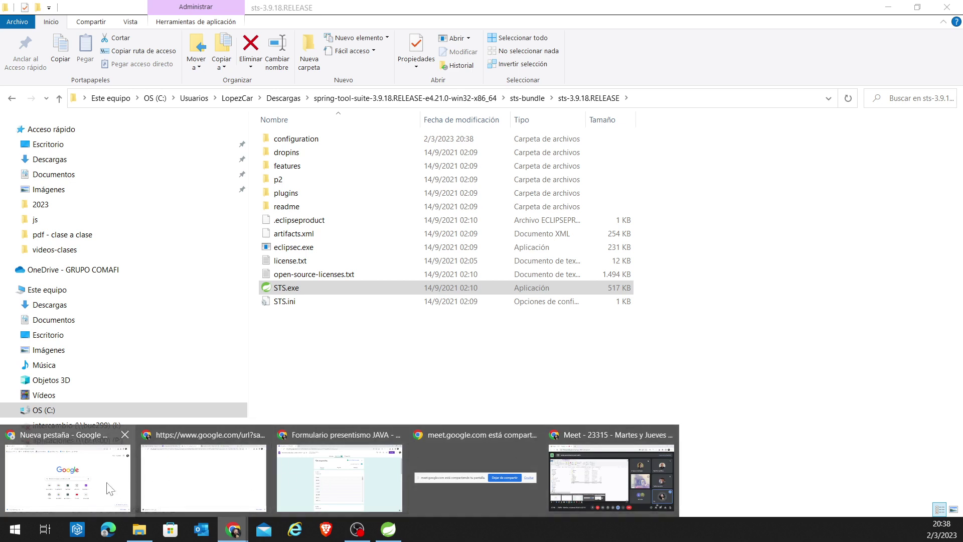
click(519, 355)
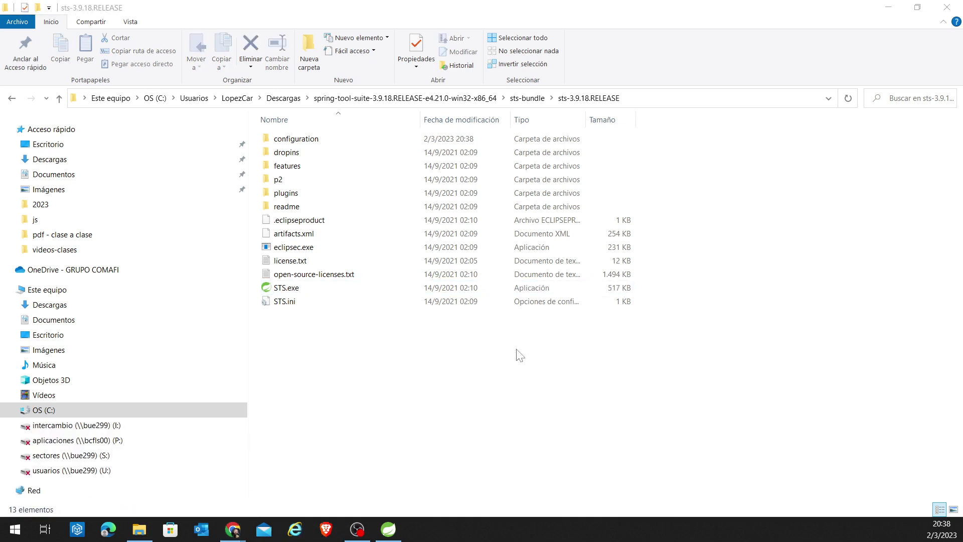
key(alt+Tab)
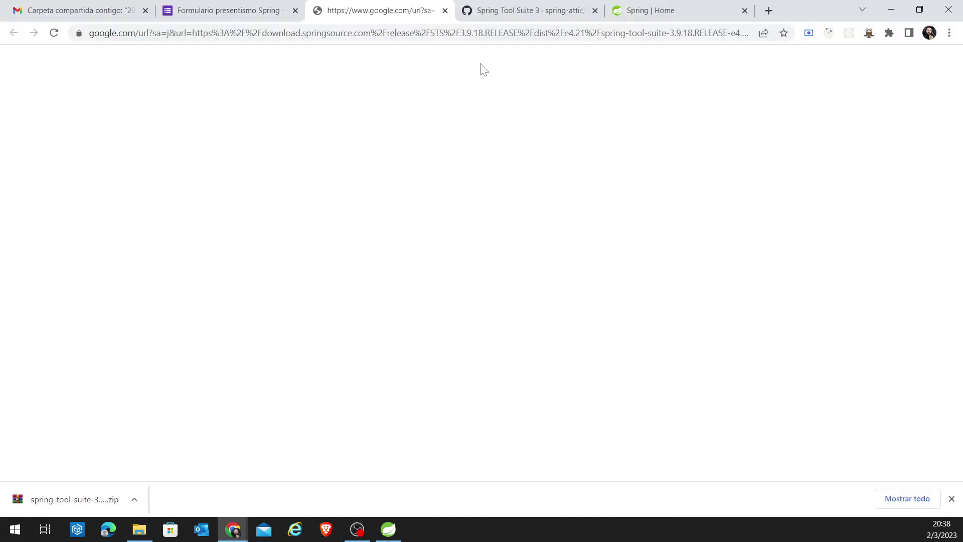
click(445, 11)
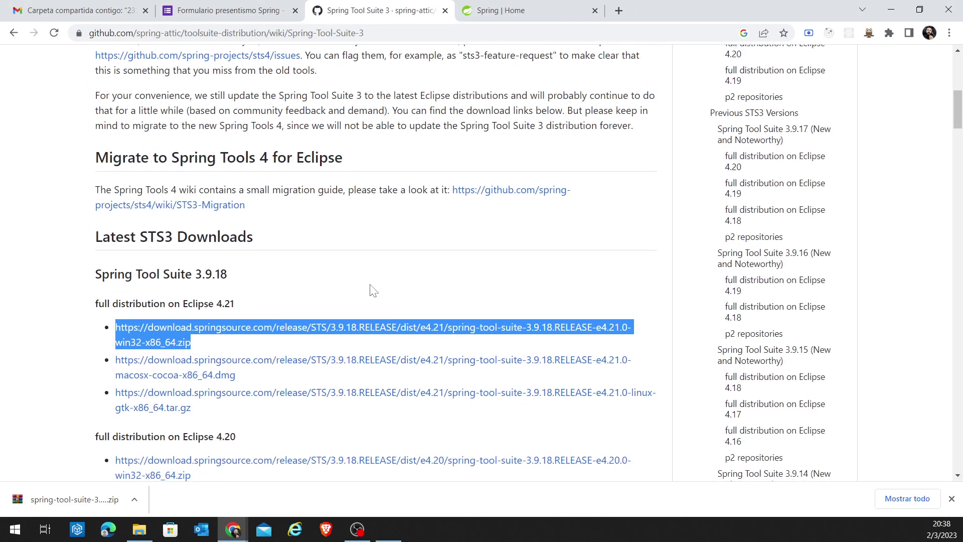
scroll(374, 291, down, 2)
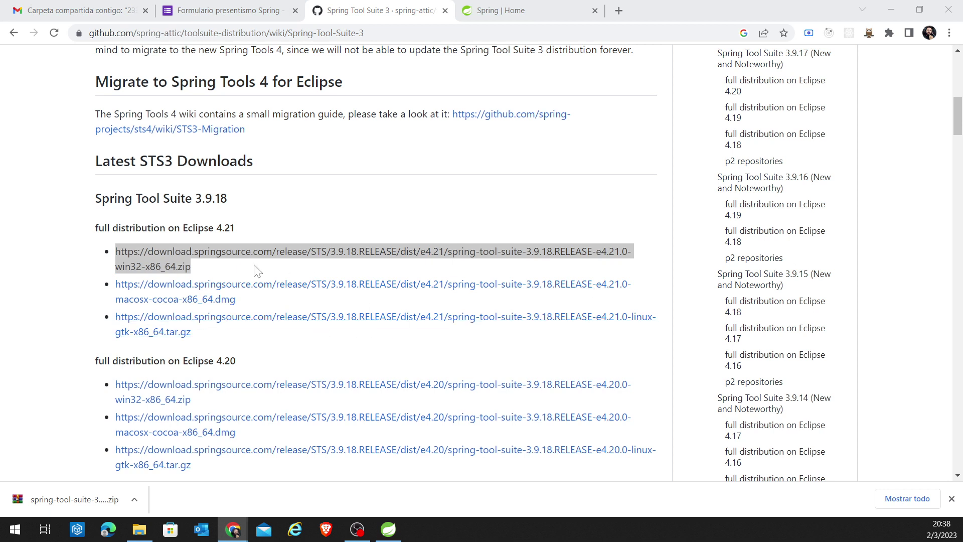
click(311, 234)
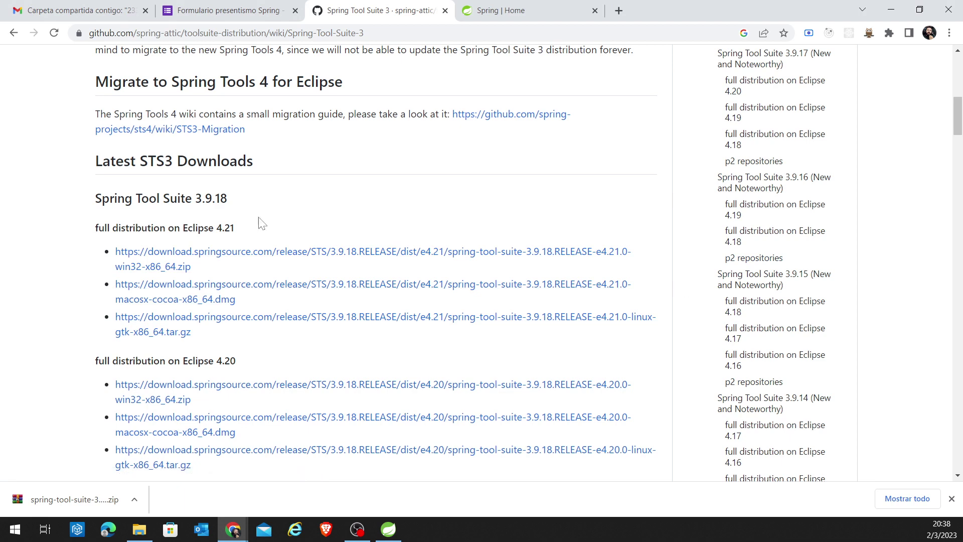
Step: Search Google in a new tab for "eclipse download", open the Eclipse Foundation's downloads page, and allow its cookies
click(619, 10)
text(eclipse)
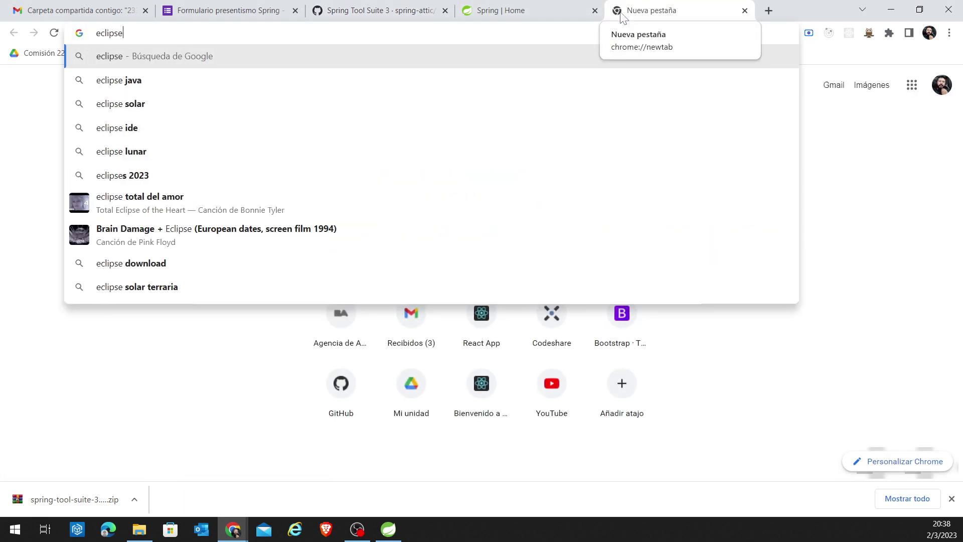
text( download)
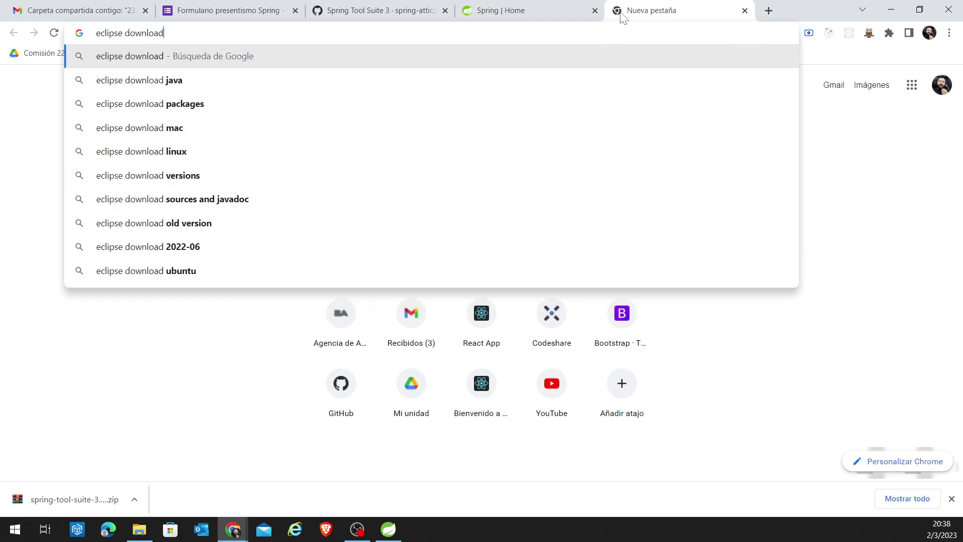
key(Return)
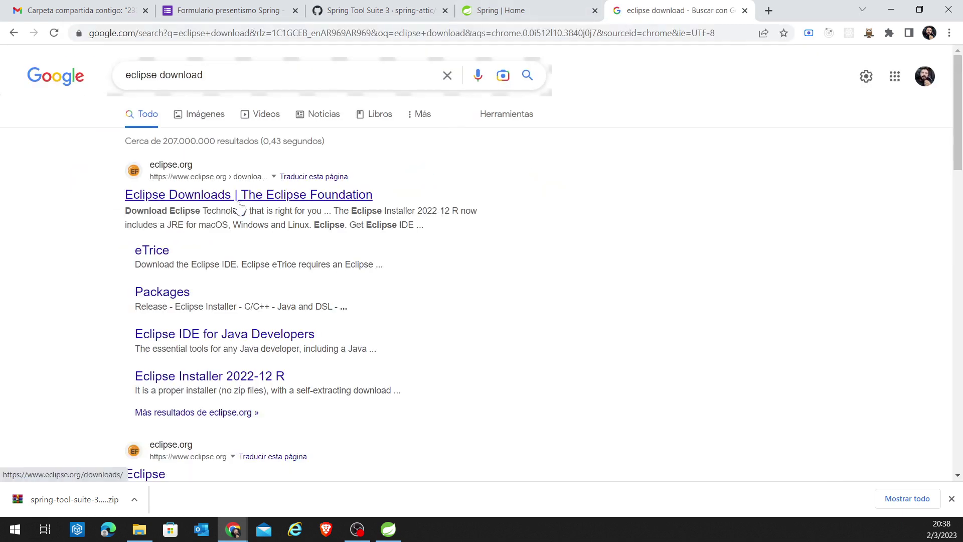
click(173, 193)
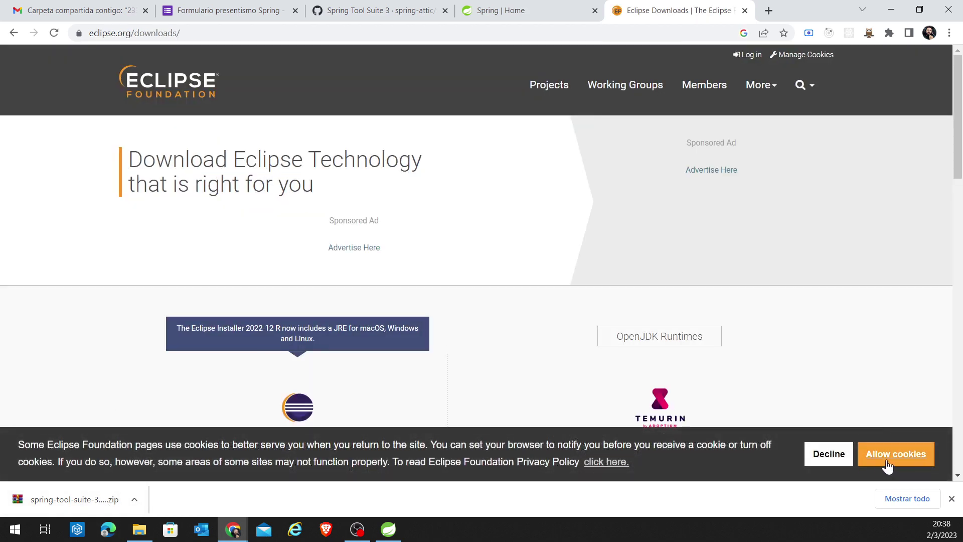
click(895, 462)
click(951, 498)
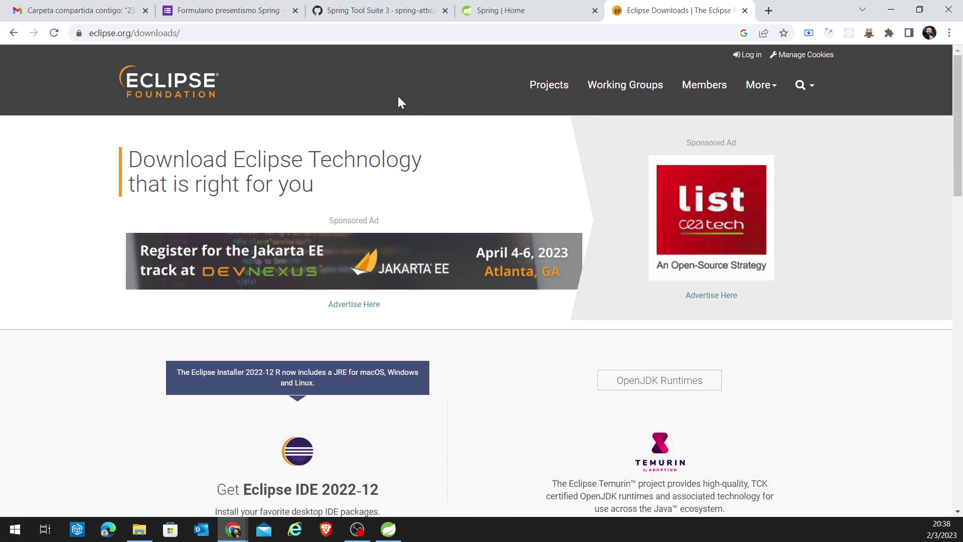
Step: Examine the Eclipse IDE 2022-12 download options on the Eclipse page, then return to the STS3 downloads wiki
click(150, 33)
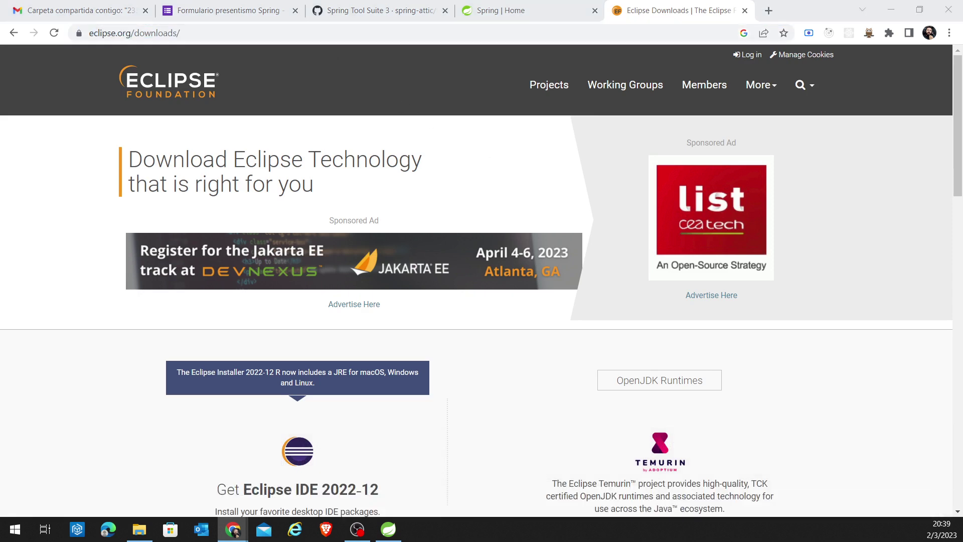
scroll(326, 387, down, 2)
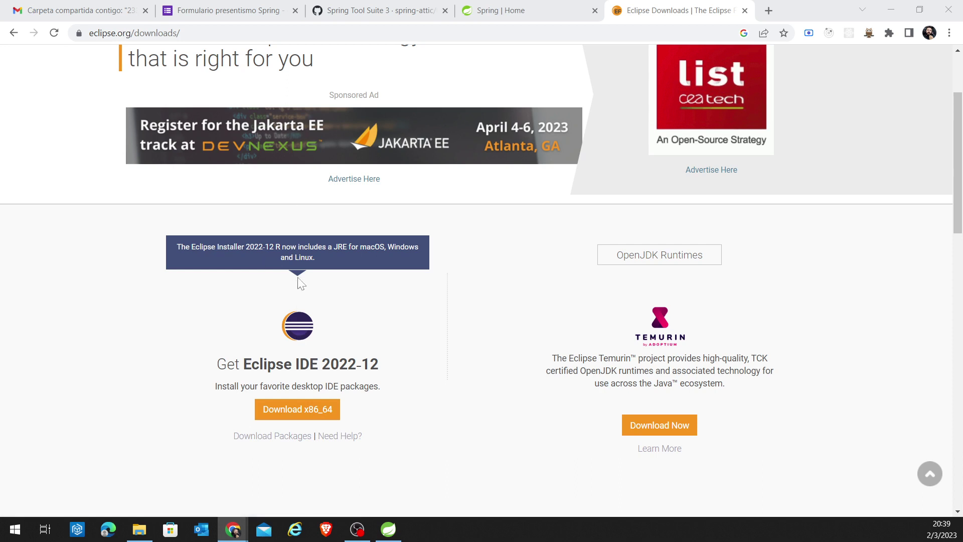
drag(246, 247, 280, 246)
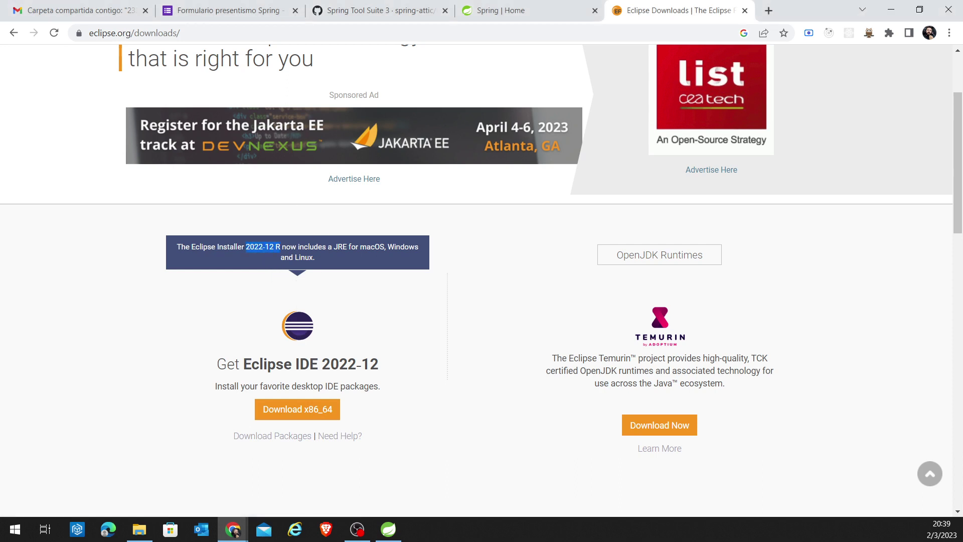
click(256, 247)
scroll(255, 247, down, 1)
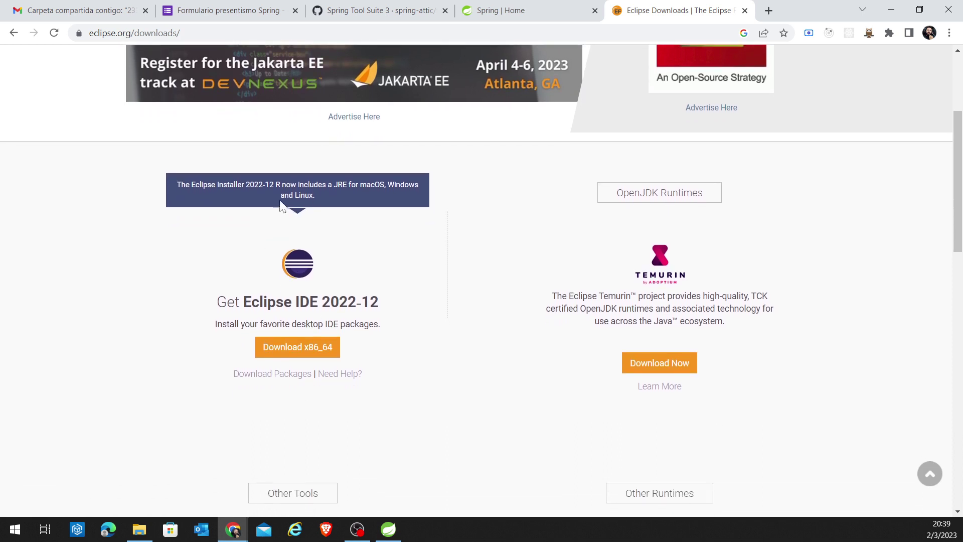
scroll(249, 205, down, 2)
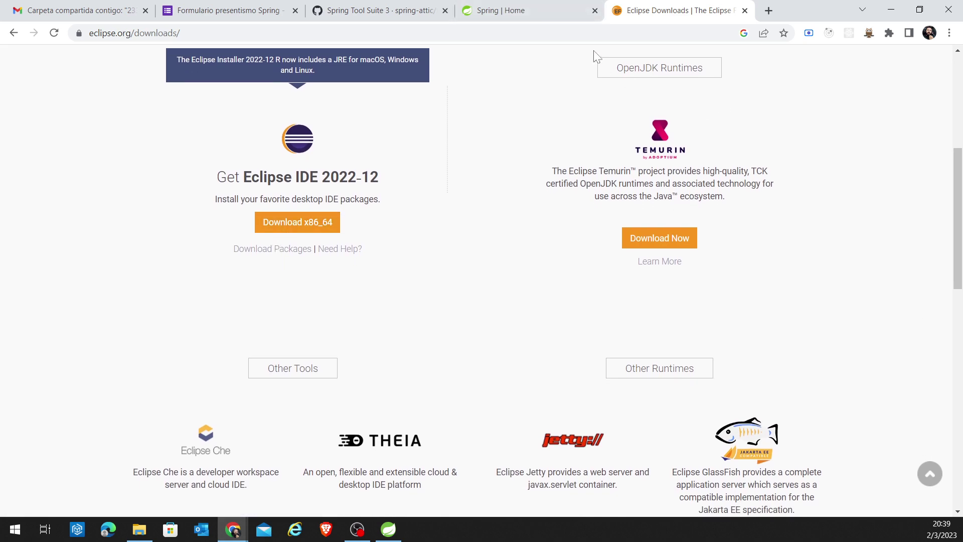
click(530, 14)
click(413, 9)
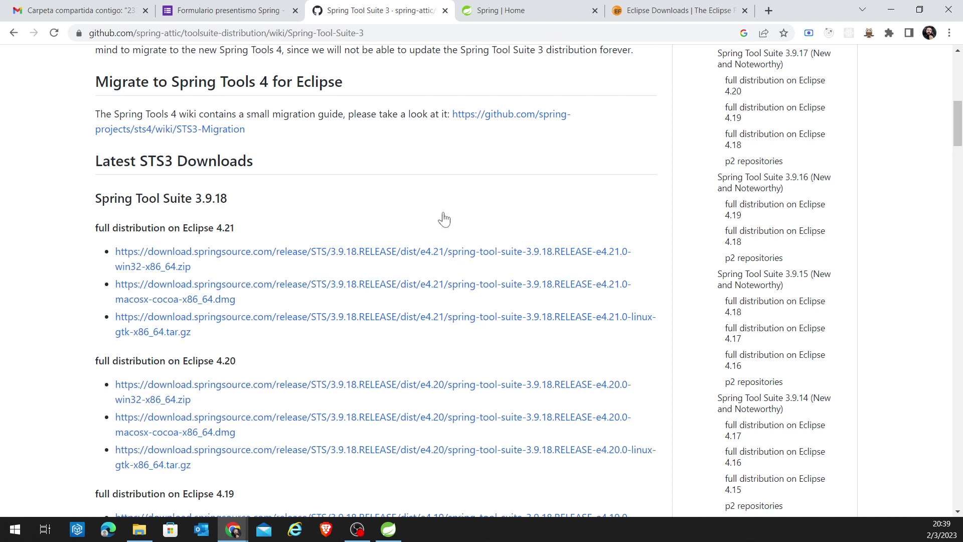
Step: Examine the Eclipse downloads page, covering the Eclipse IDE 2022-12 installer, the other tools and the OpenJDK Runtimes section with Temurin
click(635, 14)
scroll(469, 301, down, 5)
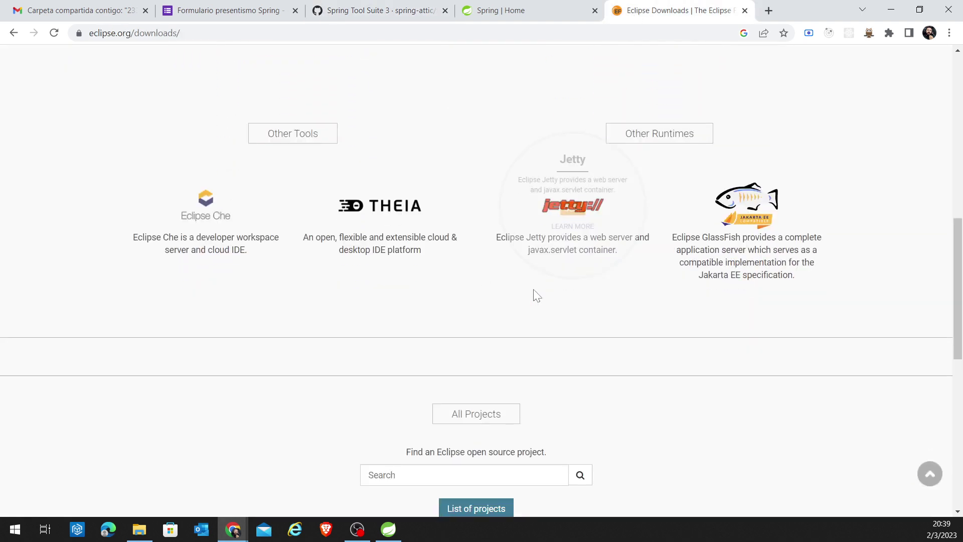
scroll(537, 296, down, 8)
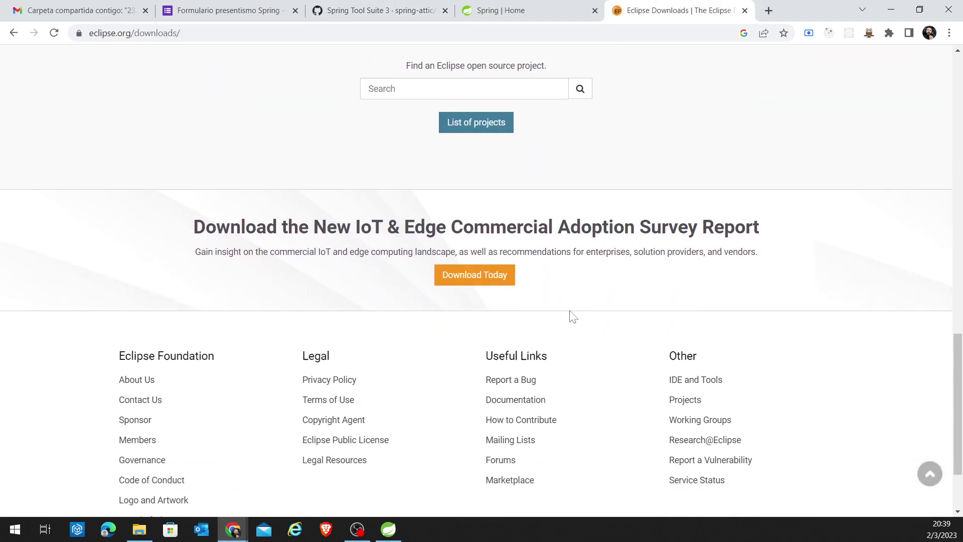
scroll(619, 355, down, 2)
scroll(658, 331, up, 17)
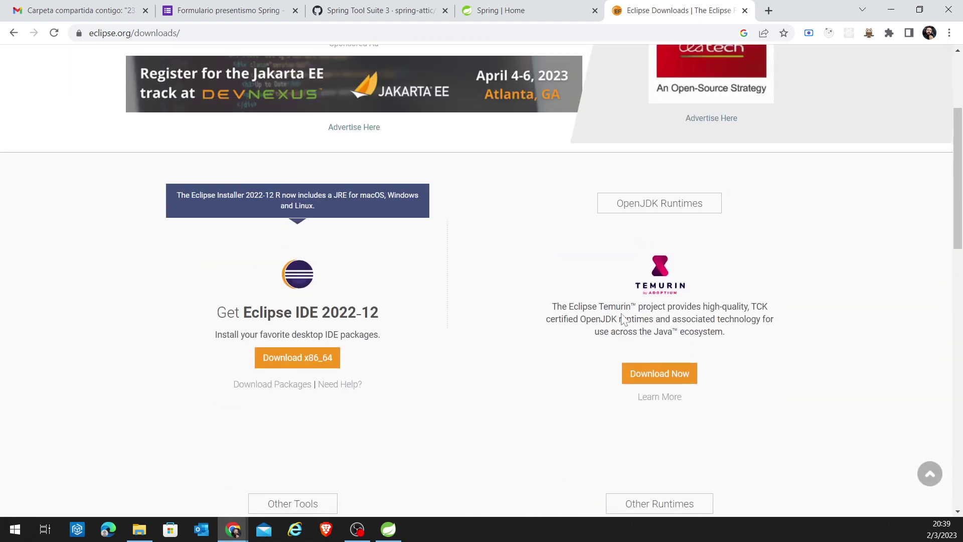
scroll(622, 319, up, 4)
scroll(722, 358, down, 3)
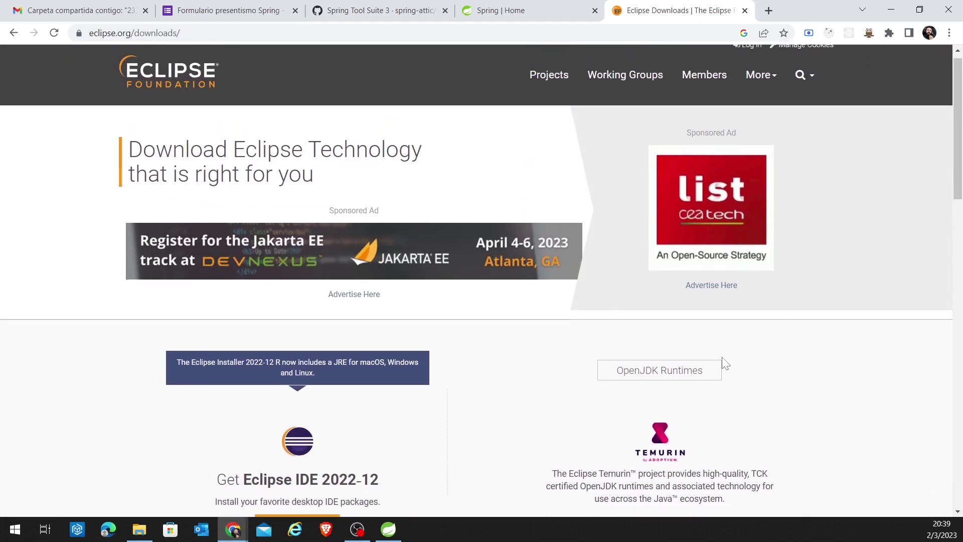
drag(588, 358, 652, 371)
click(691, 446)
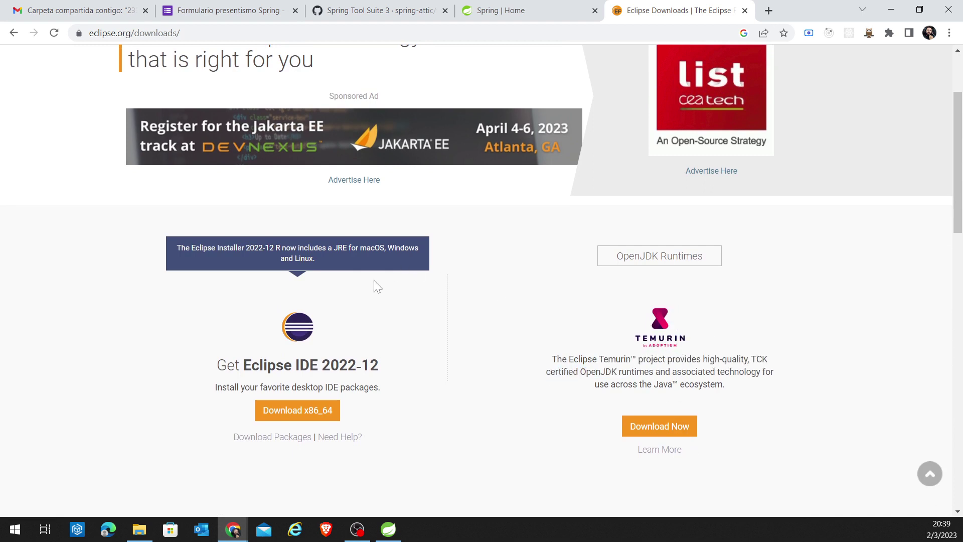
Step: Open the Eclipse IDE Download Packages page in a new tab and go to its More Downloads list
middle_click(301, 436)
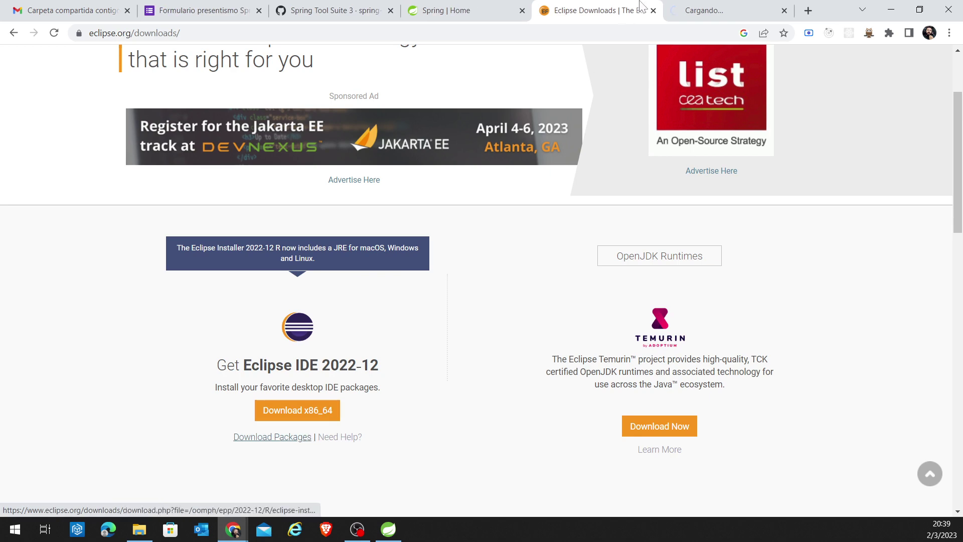
click(706, 19)
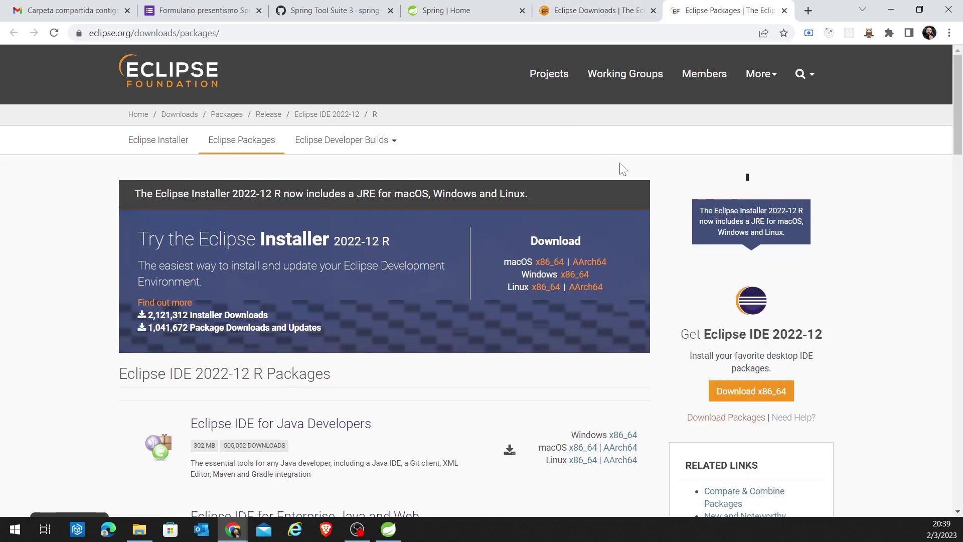
scroll(552, 282, down, 1)
scroll(651, 329, down, 3)
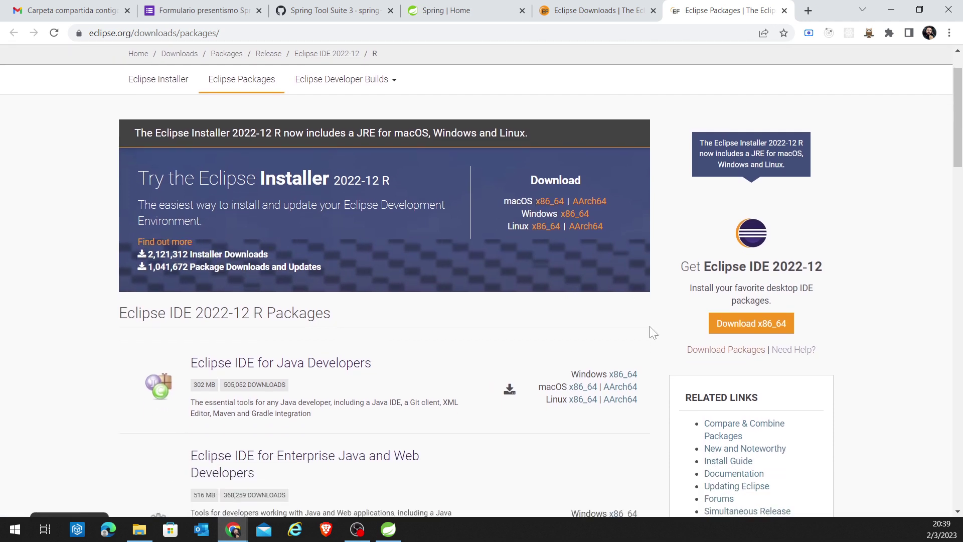
scroll(653, 332, down, 6)
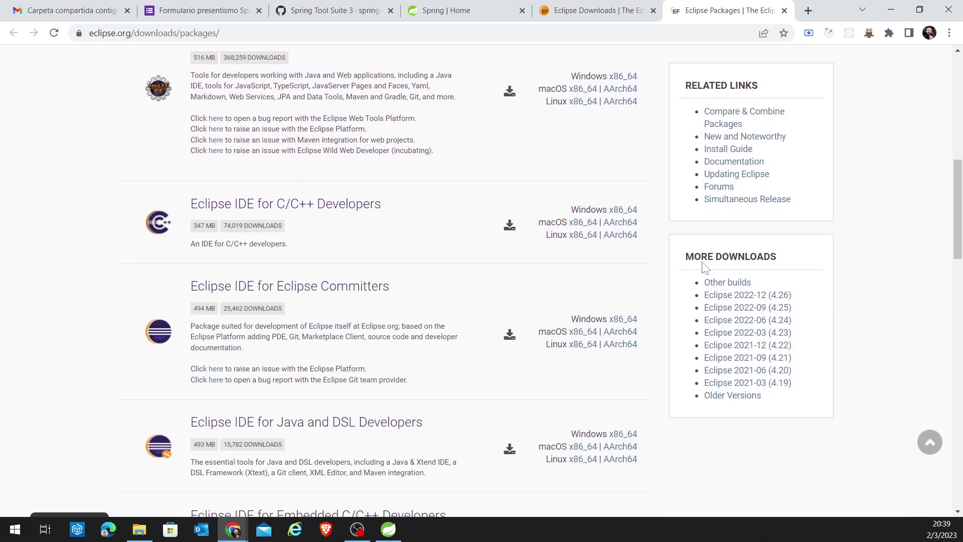
Step: Examine the earlier Eclipse releases under More Downloads, highlighting Eclipse 2021-03 (4.19)
drag(701, 253, 779, 256)
click(781, 257)
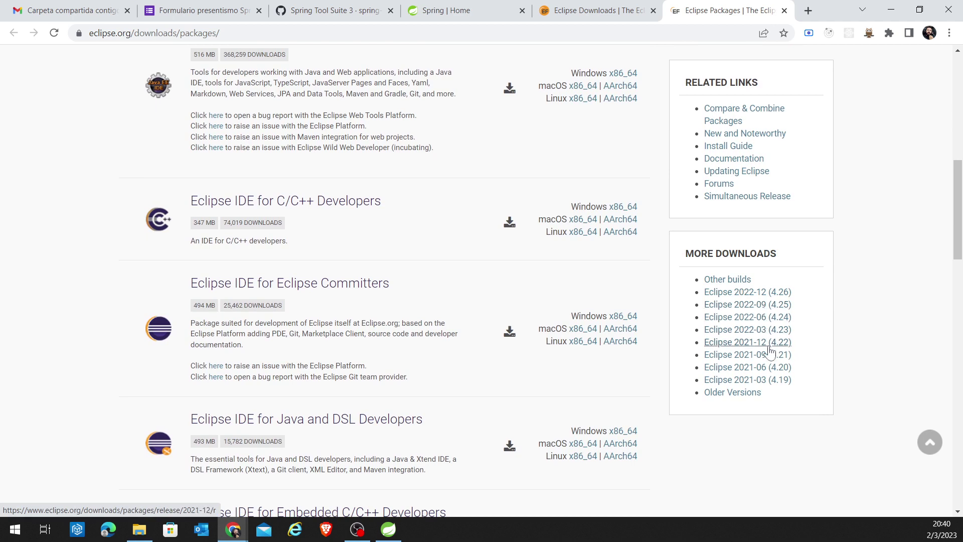
drag(791, 386, 700, 383)
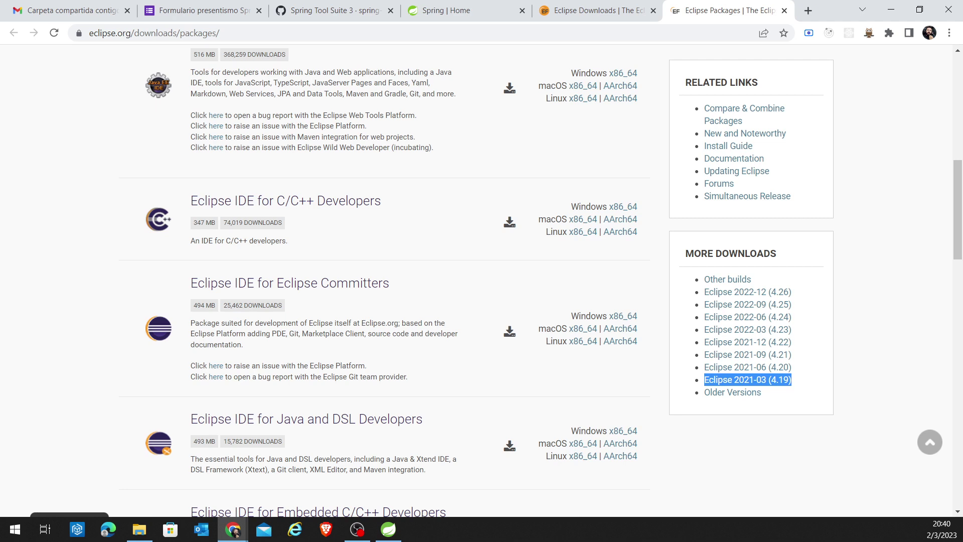
click(807, 382)
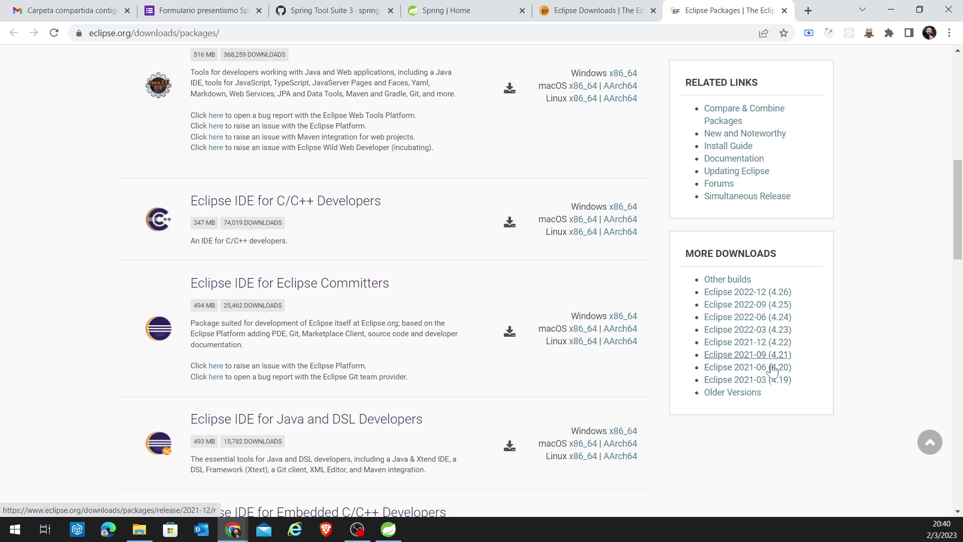
drag(796, 386, 734, 383)
click(824, 382)
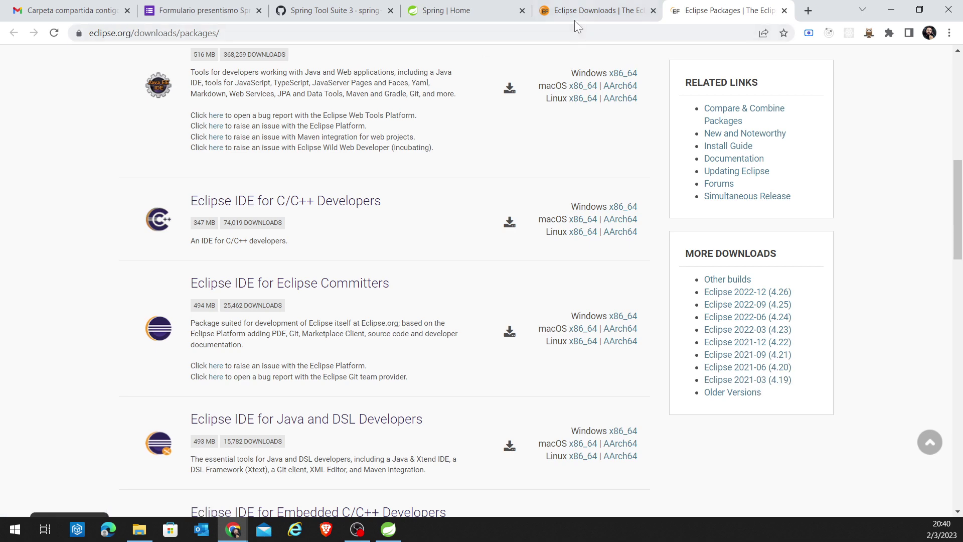
Step: Open the Eclipse IDE 2022-12 x86_64 installer's mirror page and move the Spring Tool Suite 3 Launcher dialog out of the way
click(585, 11)
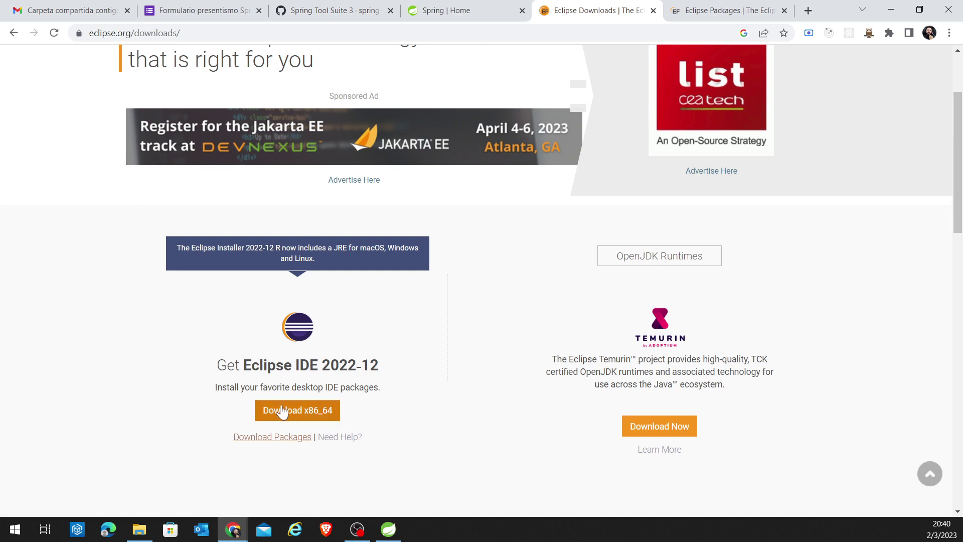
click(299, 415)
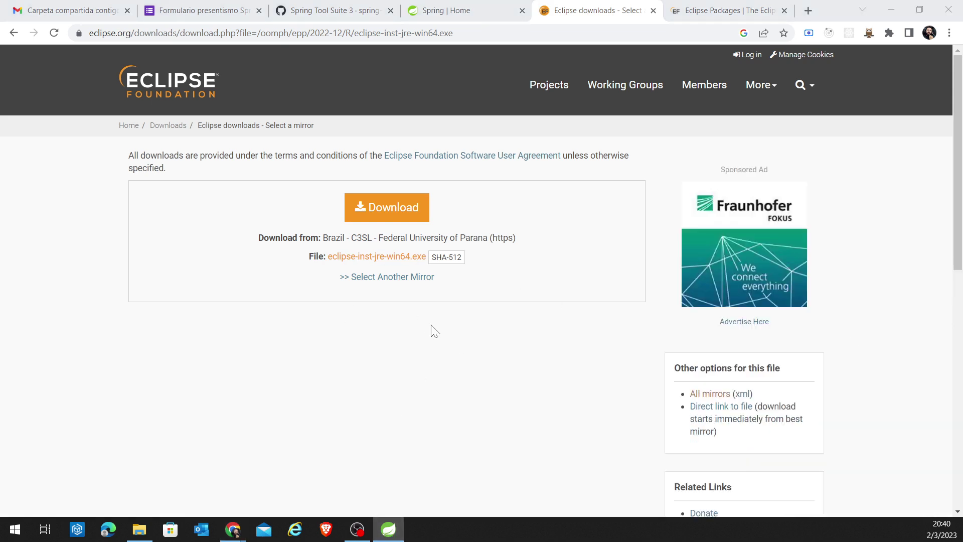
drag(627, 144, 425, 300)
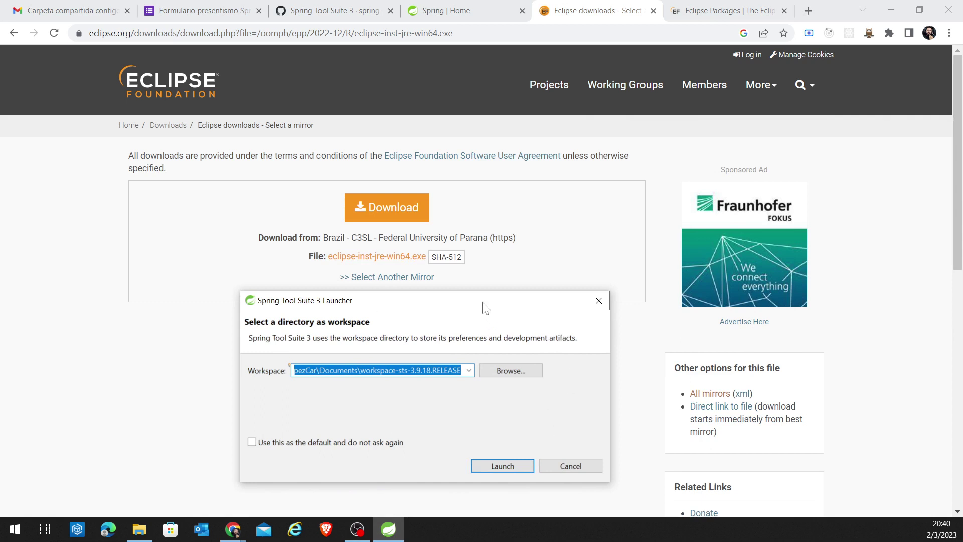
drag(485, 307, 769, 185)
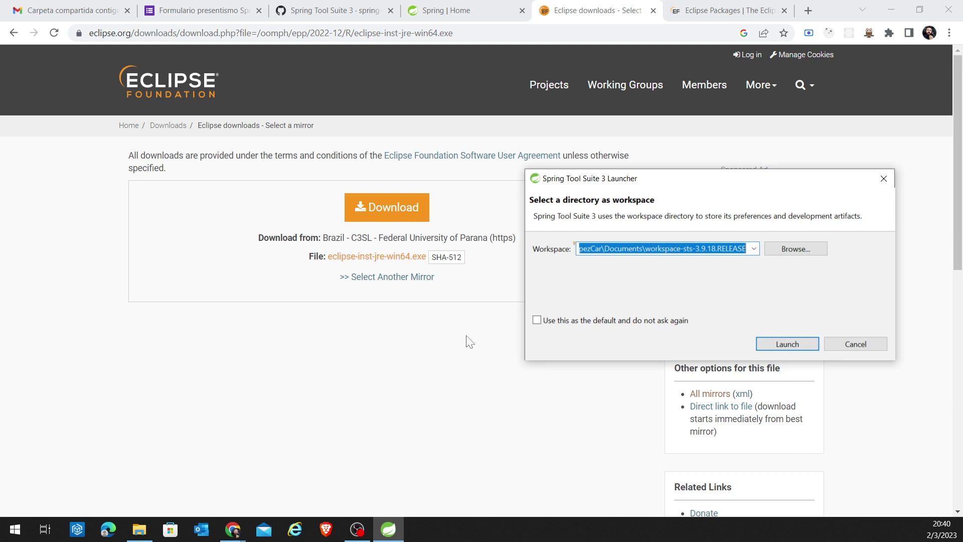
key(Return)
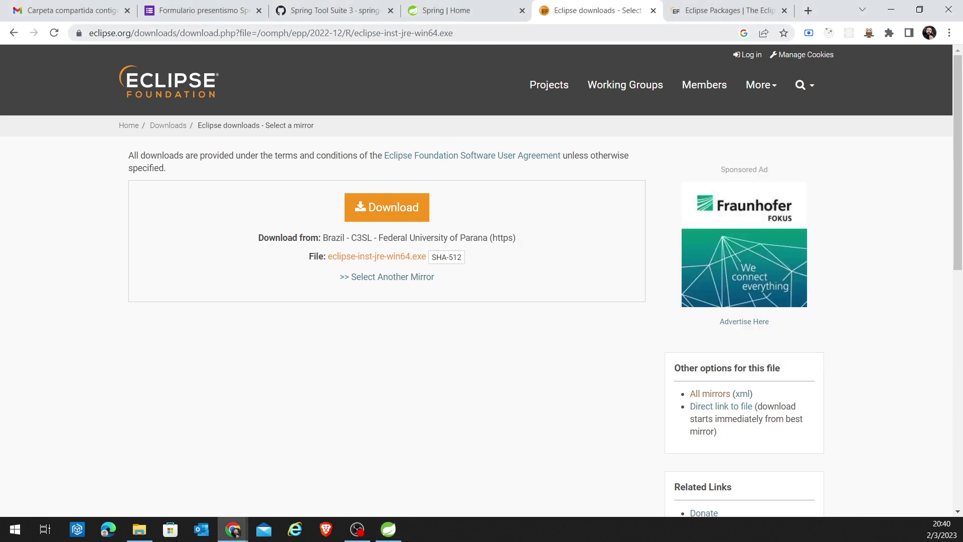
Step: Download eclipse-inst-jre-win64.exe from the offered mirror and look through the thank-you page
click(386, 212)
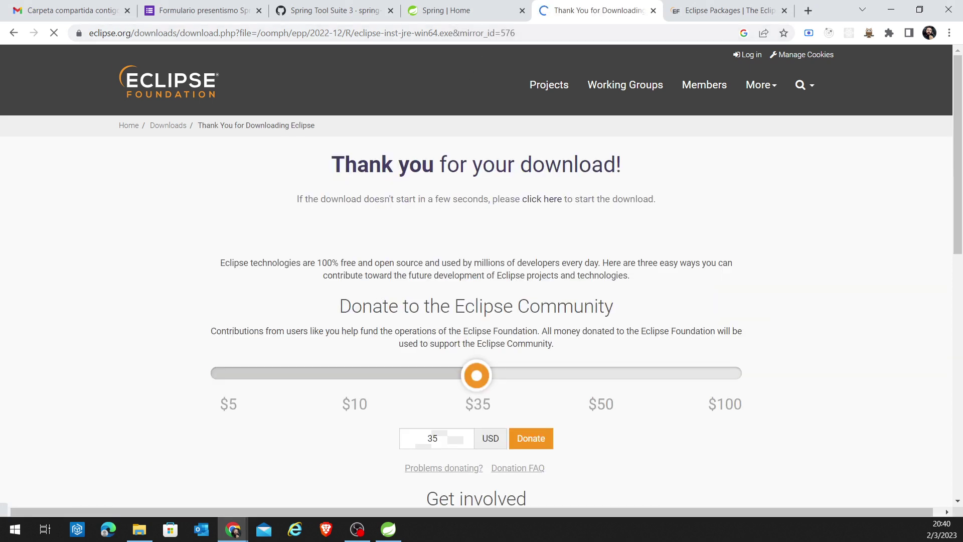
scroll(482, 231, down, 3)
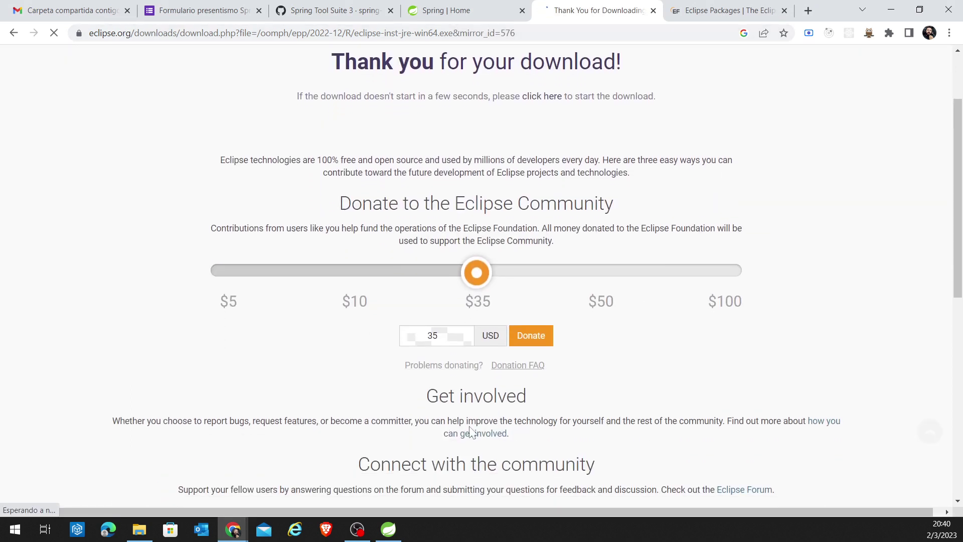
scroll(437, 414, down, 6)
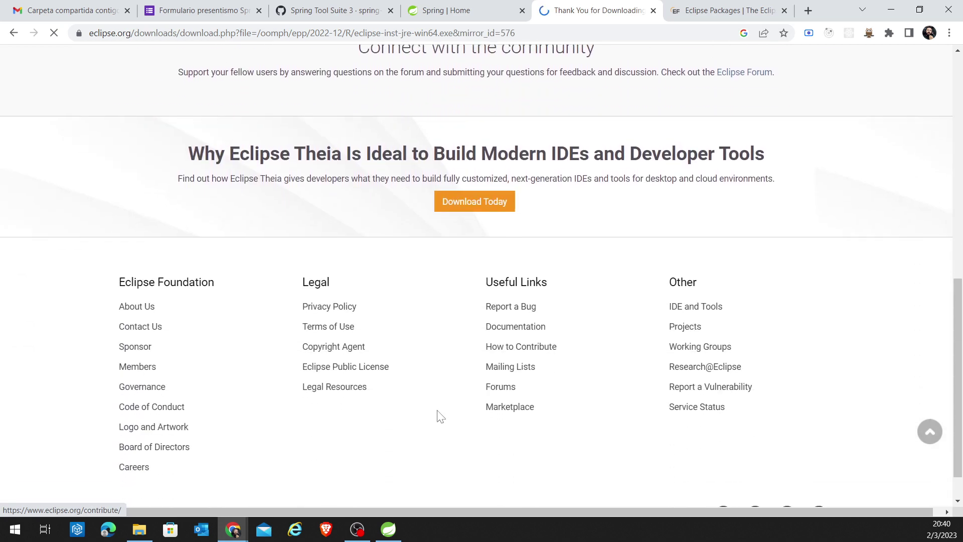
scroll(459, 380, up, 7)
scroll(506, 261, up, 3)
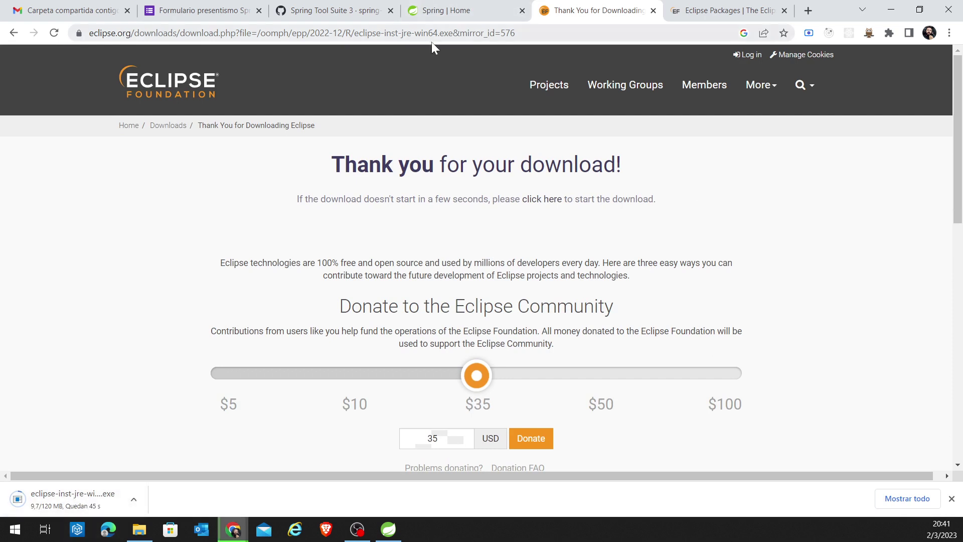
click(489, 37)
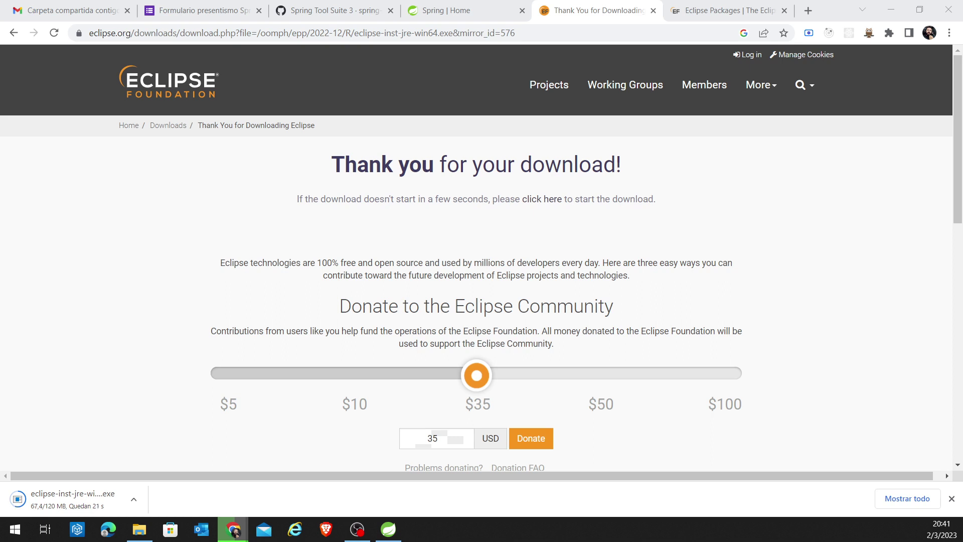
Step: Visit the Eclipse Foundation home page briefly and go back to the main Eclipse downloads page
click(177, 85)
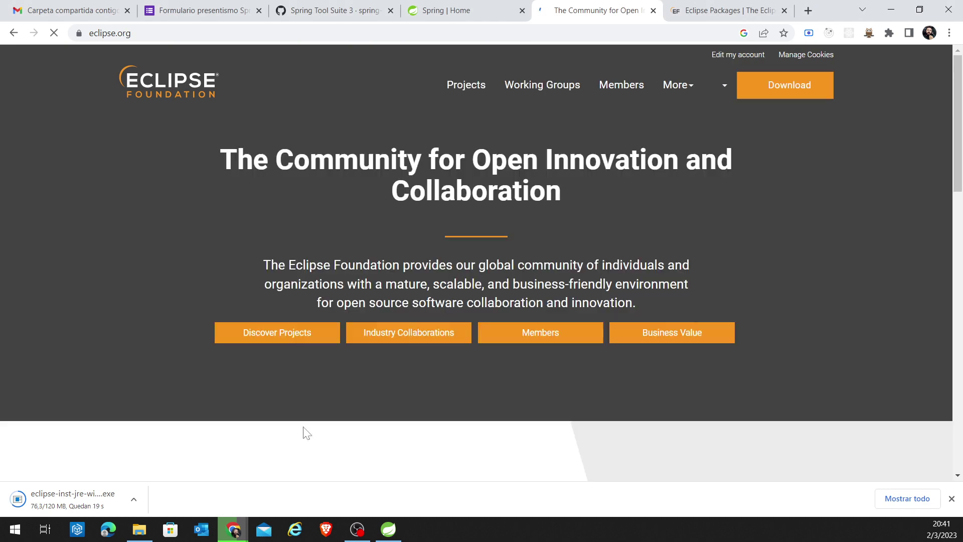
click(13, 33)
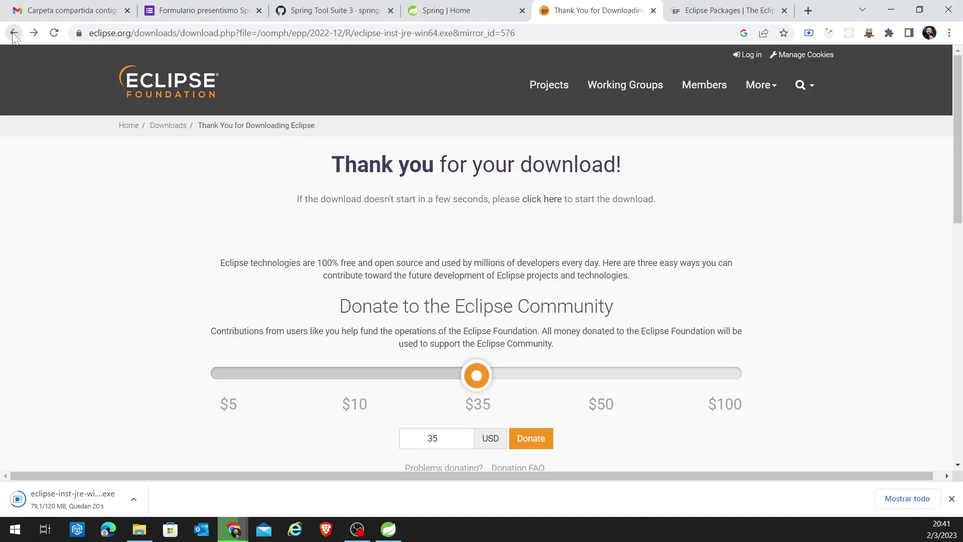
click(14, 34)
click(14, 33)
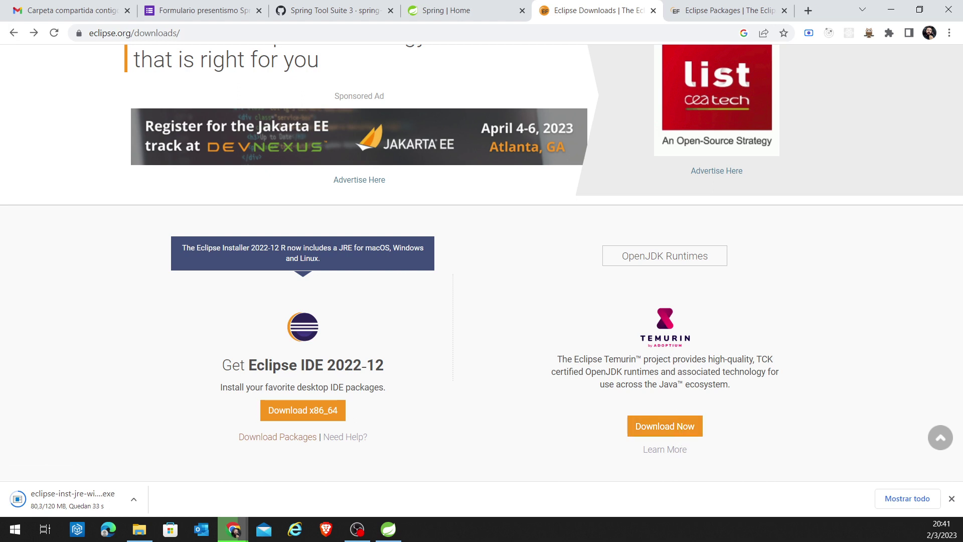
Step: Highlight the Eclipse Temurin description, open its Adoptium download site, close the downloads bar and allow the site's cookies
drag(597, 359, 708, 359)
click(631, 359)
click(708, 359)
drag(596, 371, 636, 371)
click(637, 371)
click(670, 429)
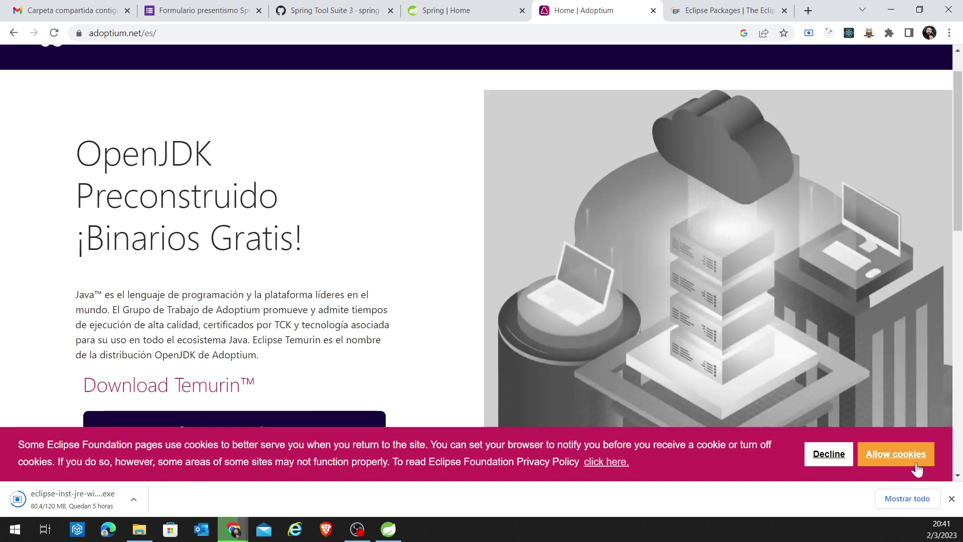
click(951, 498)
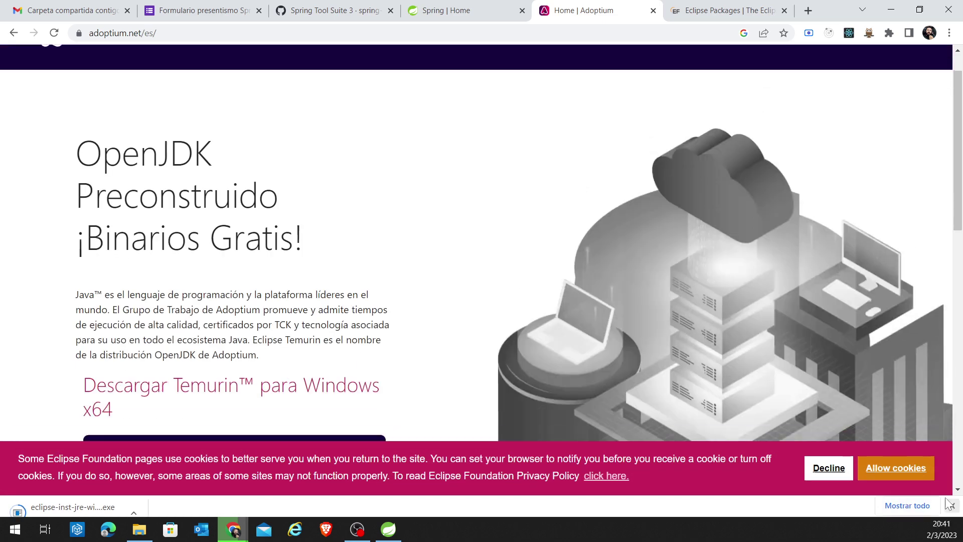
click(895, 490)
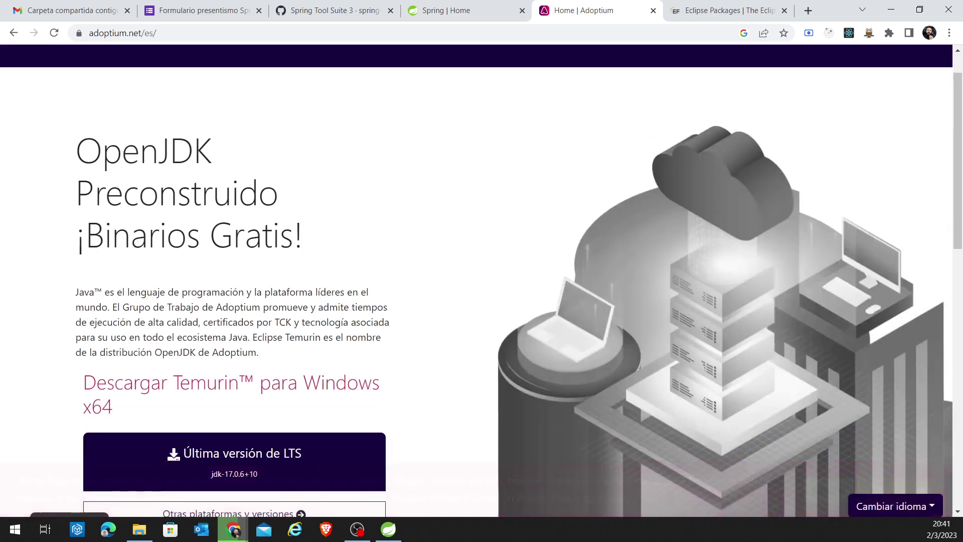
Step: Download the latest LTS version of Temurin for Windows x64, jdk-17.0.6+10
scroll(252, 397, down, 1)
drag(96, 324, 111, 347)
double_click(205, 321)
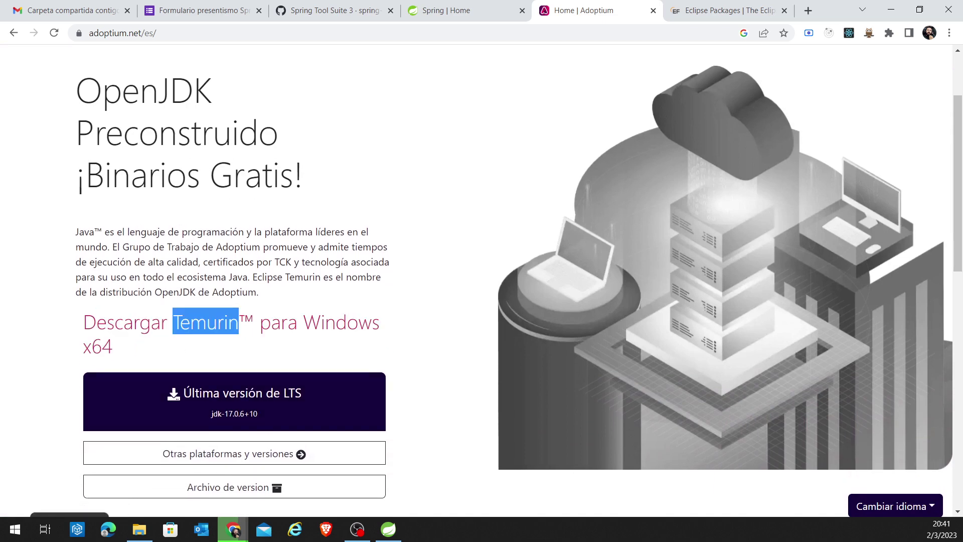
click(228, 408)
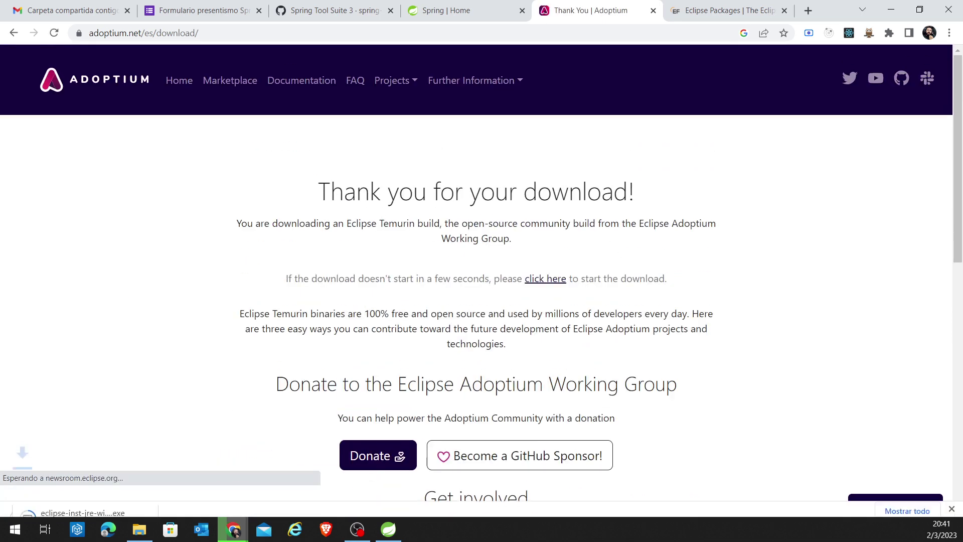
drag(319, 192, 657, 204)
click(657, 204)
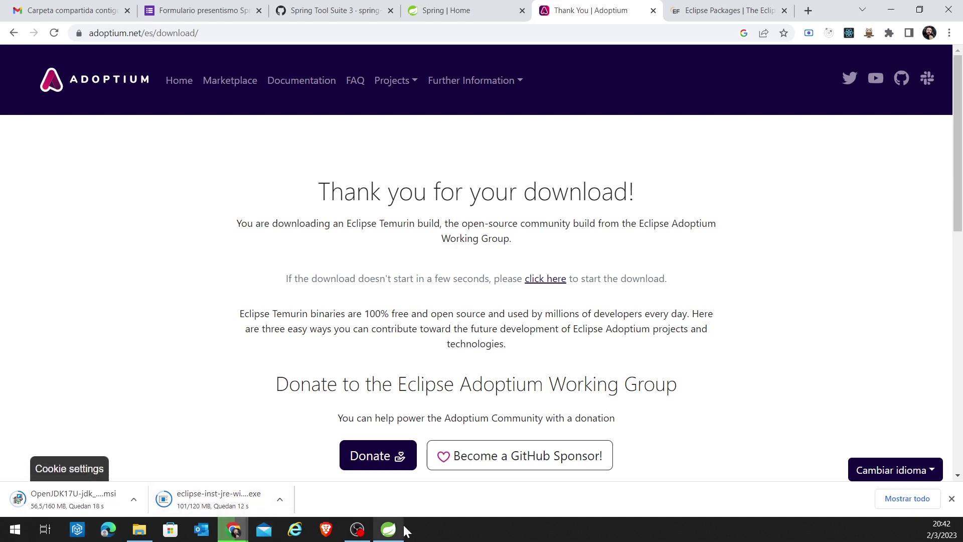
Step: Bring the Spring Tool Suite 3 Launcher forward, reposition it over the download page, and switch focus back to Chrome
click(388, 529)
drag(449, 200, 473, 176)
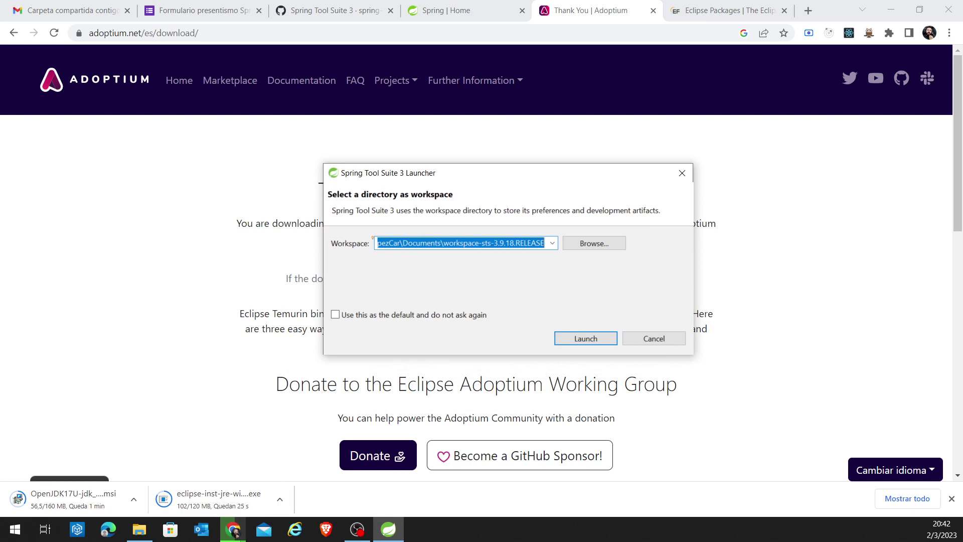
drag(512, 181, 482, 193)
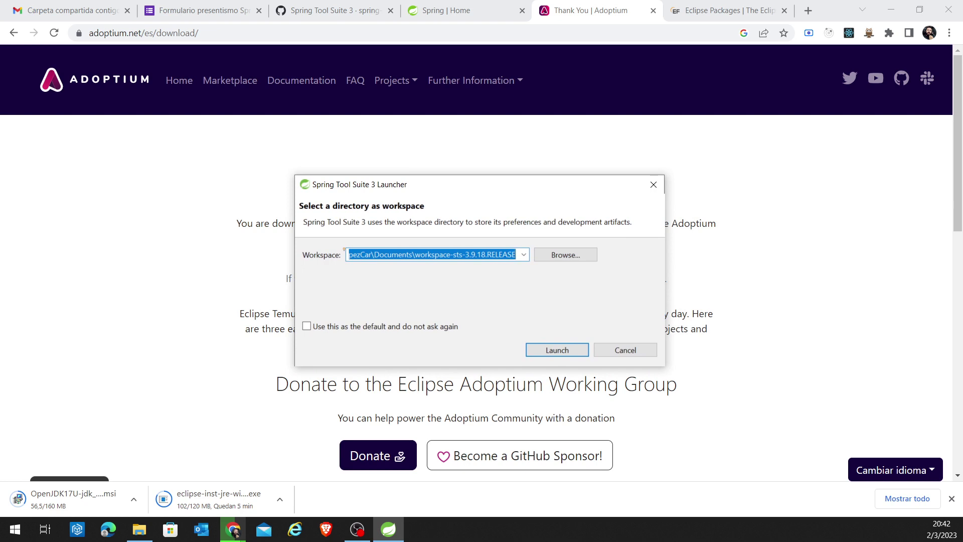
key(alt+Tab)
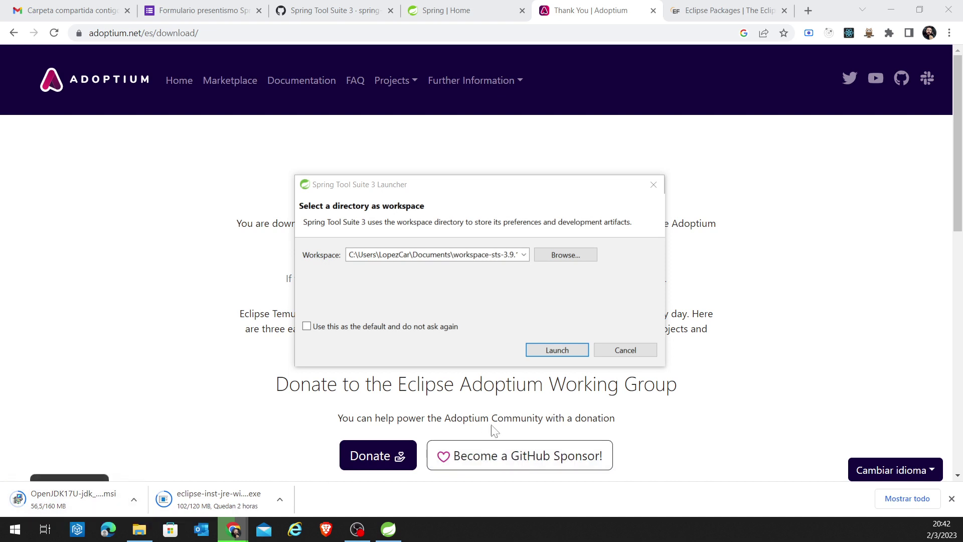
Step: Reposition the Spring Tool Suite 3 Launcher over the Adoptium page and check its list of workspace directories
drag(527, 191, 523, 165)
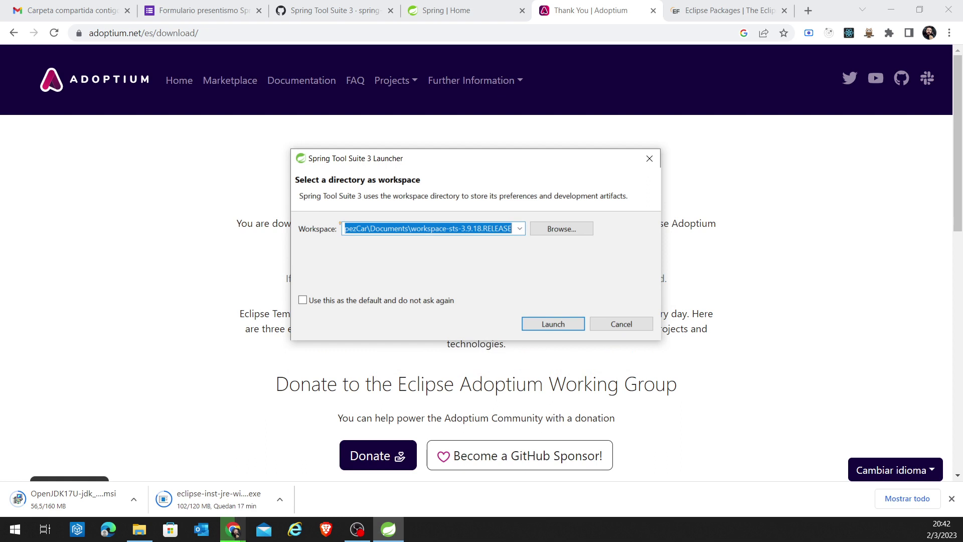
drag(523, 165, 789, 166)
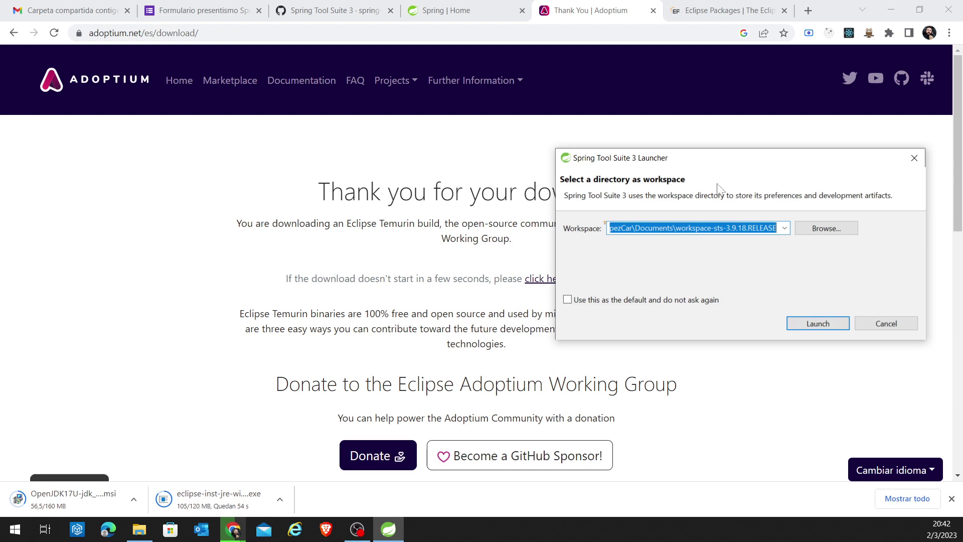
mouse_move(713, 161)
mouse_down()
mouse_move(722, 160)
mouse_move(703, 161)
mouse_move(715, 159)
mouse_up()
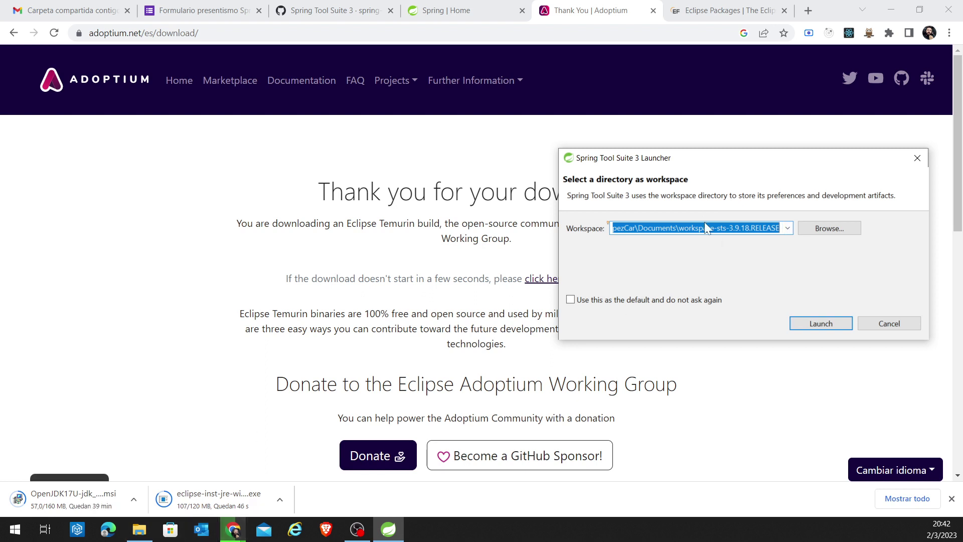
drag(684, 160, 631, 134)
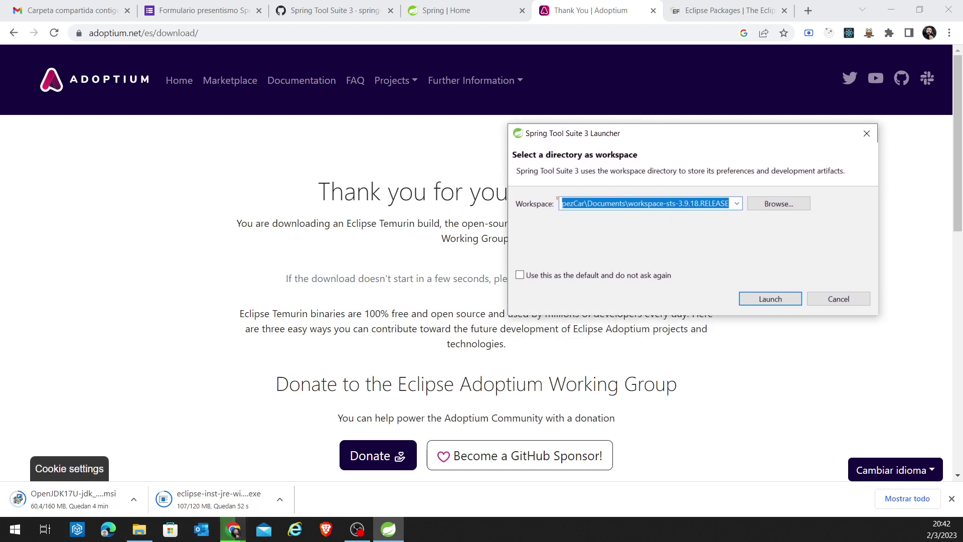
click(736, 203)
click(737, 203)
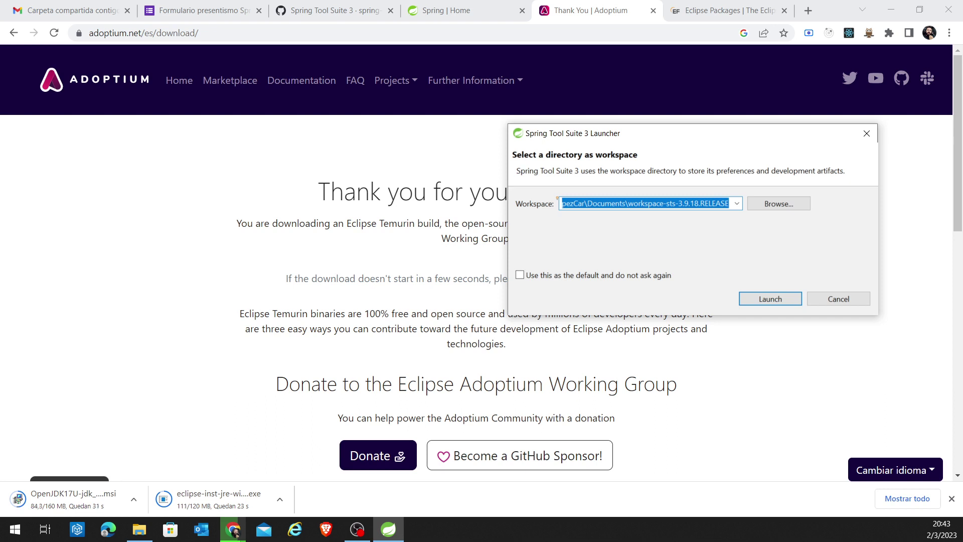
click(18, 499)
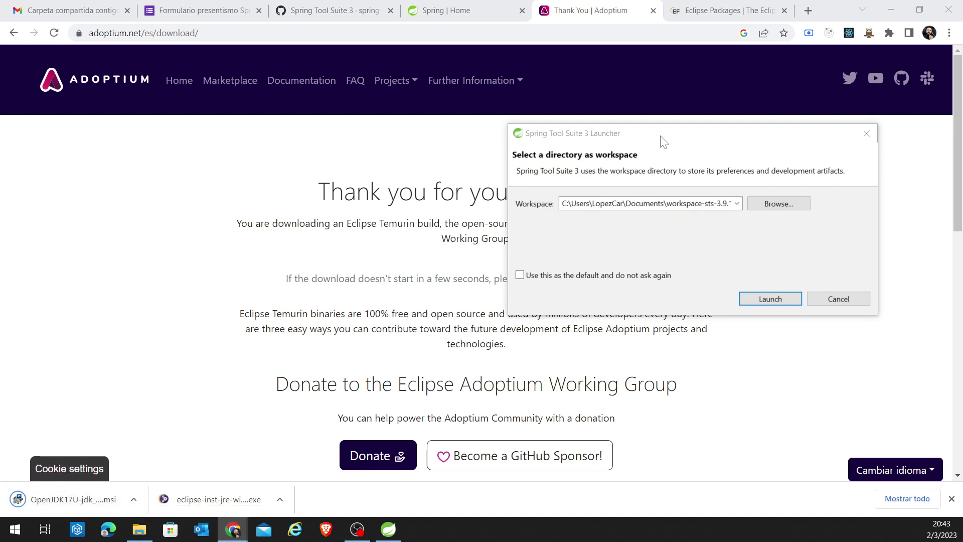
drag(662, 141, 708, 144)
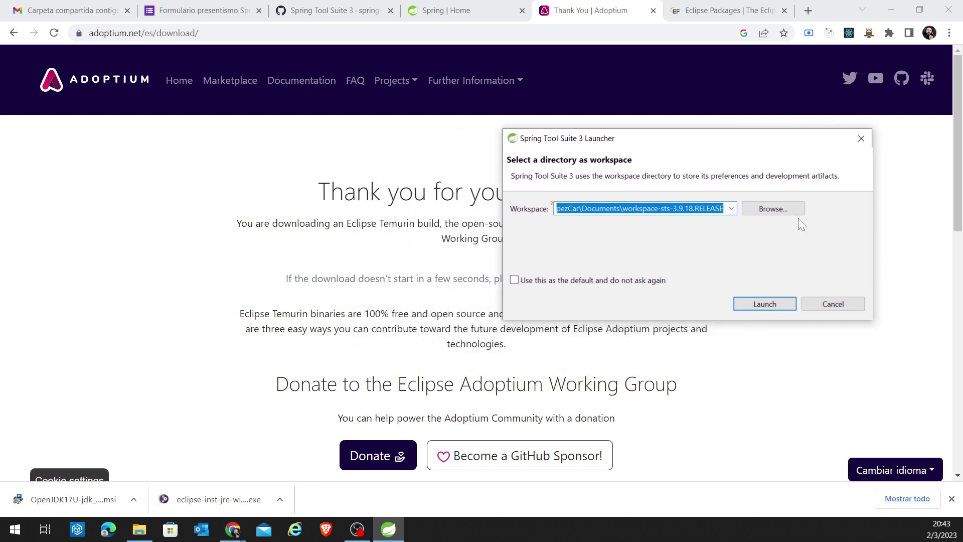
Step: Return to the Spring Tool Suite 3 wiki page and highlight the Eclipse 4.21 version and its win32-x86_64 zip link
click(722, 10)
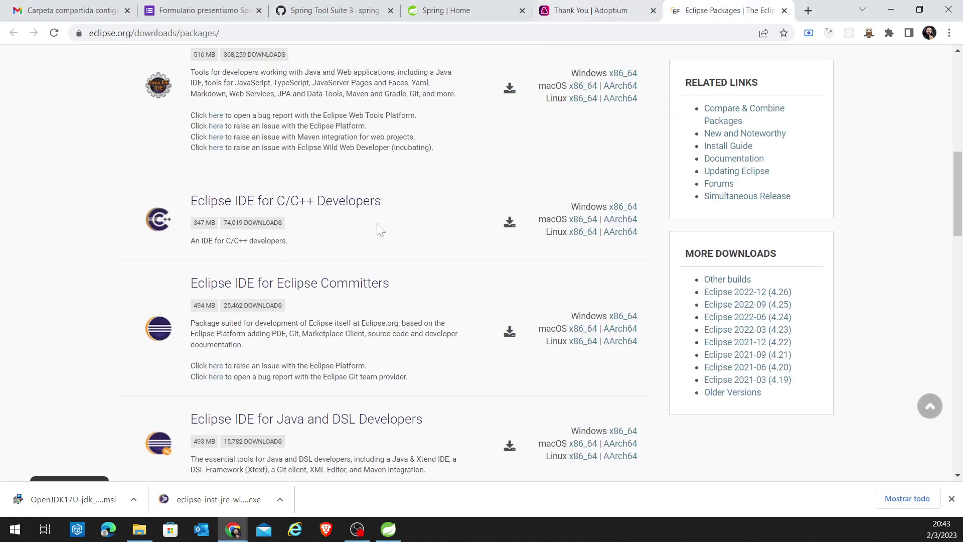
click(447, 11)
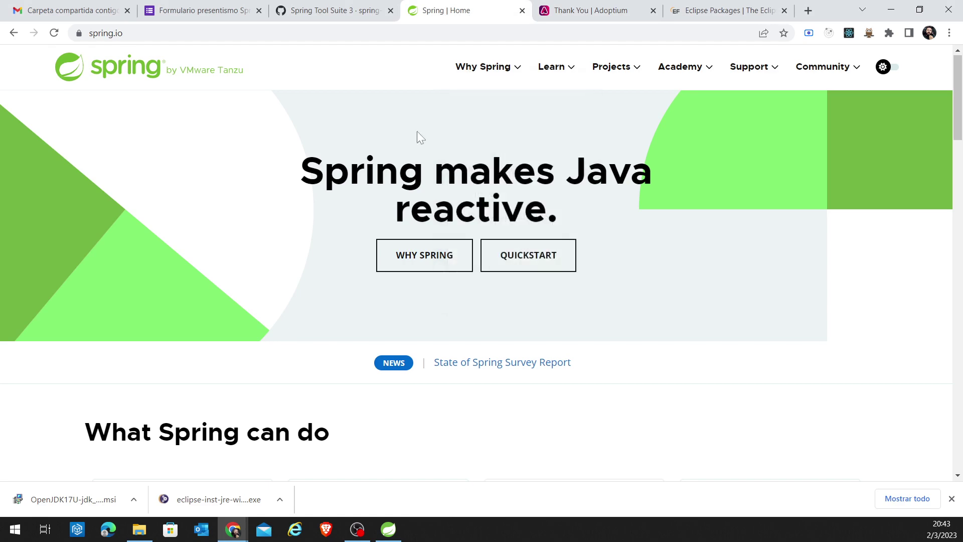
click(318, 13)
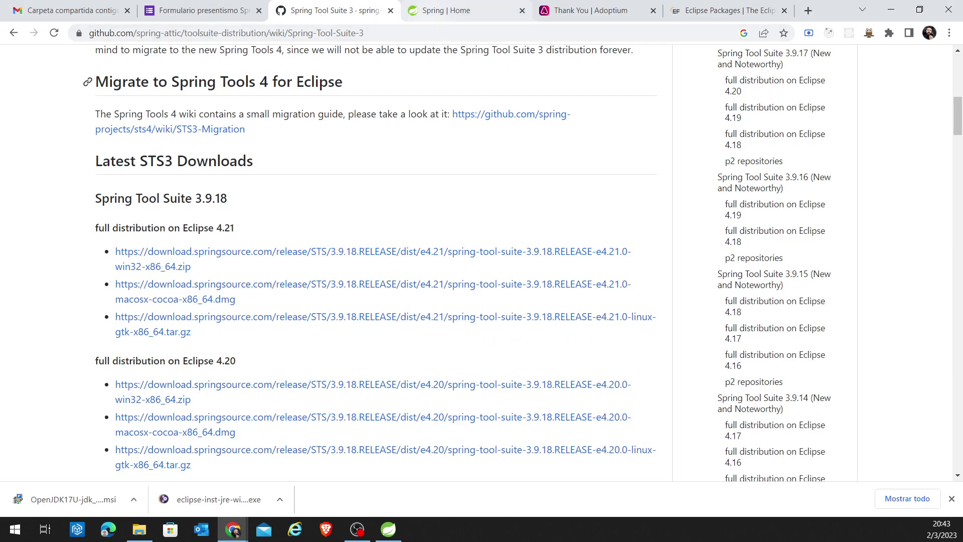
double_click(224, 227)
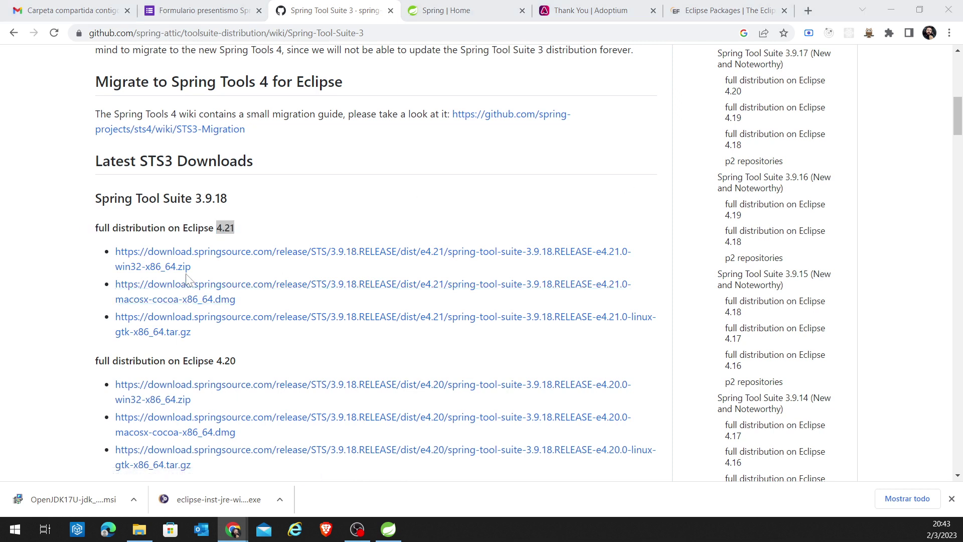
drag(203, 270, 115, 250)
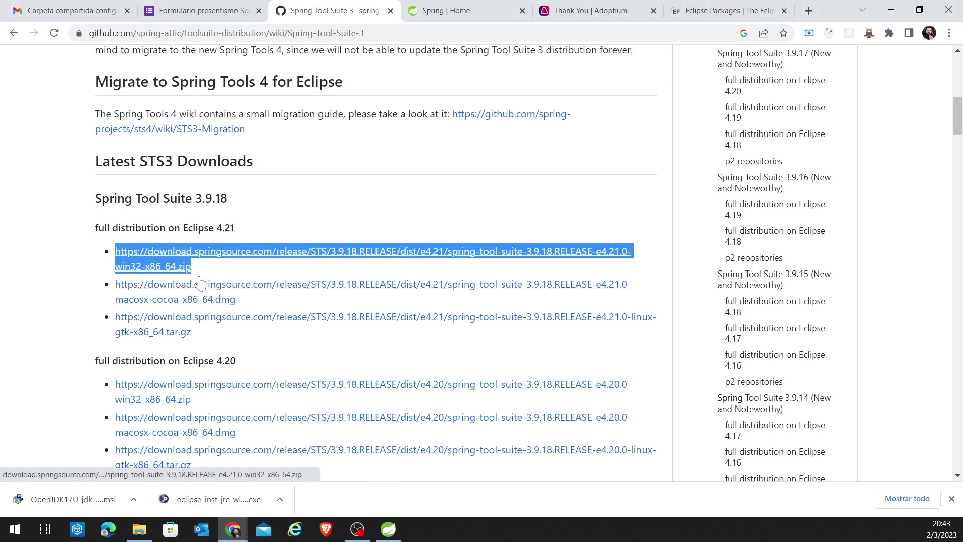
Step: Show the Spring Tool Suite 3 Launcher over the wiki page, reposition it, and return to the page with its highlight cleared
click(388, 529)
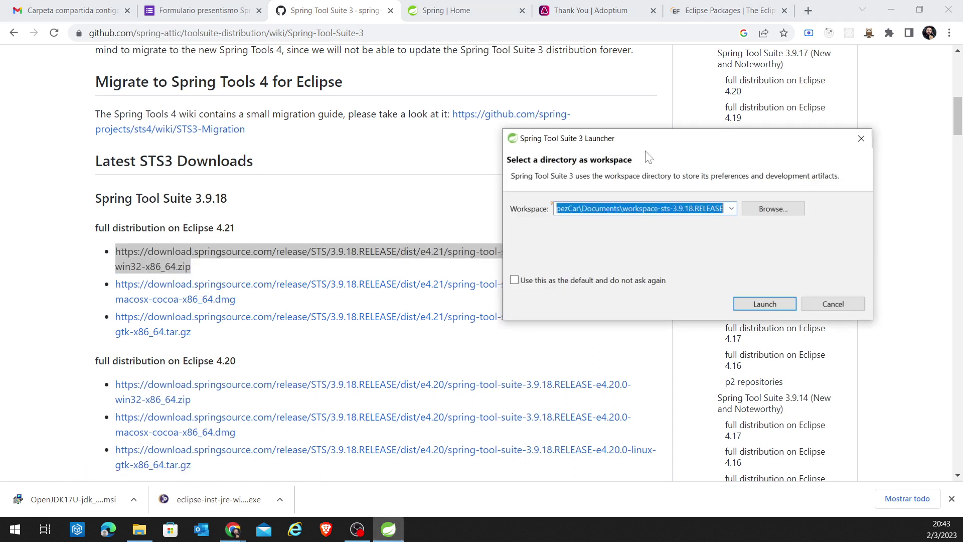
mouse_move(648, 147)
mouse_down()
mouse_move(625, 179)
mouse_move(660, 143)
mouse_up()
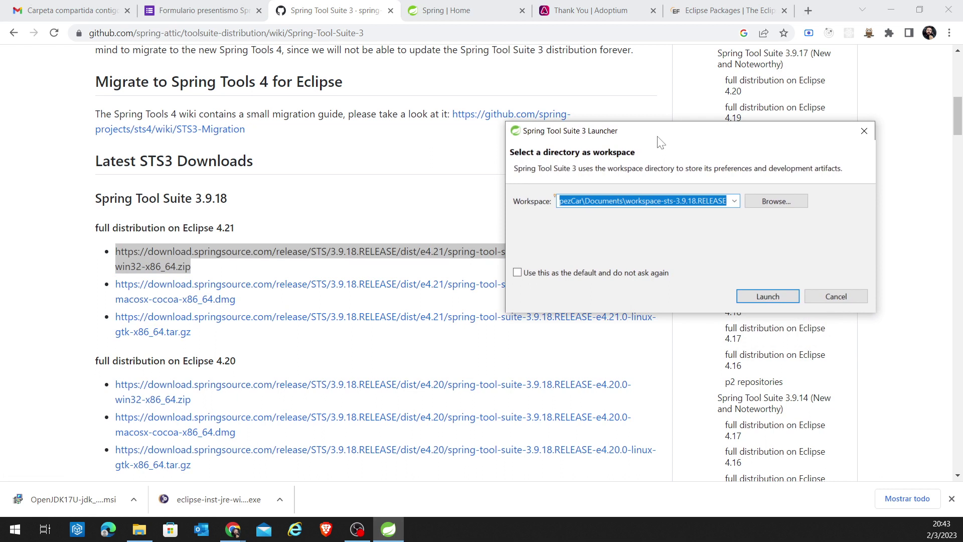
drag(686, 139, 687, 126)
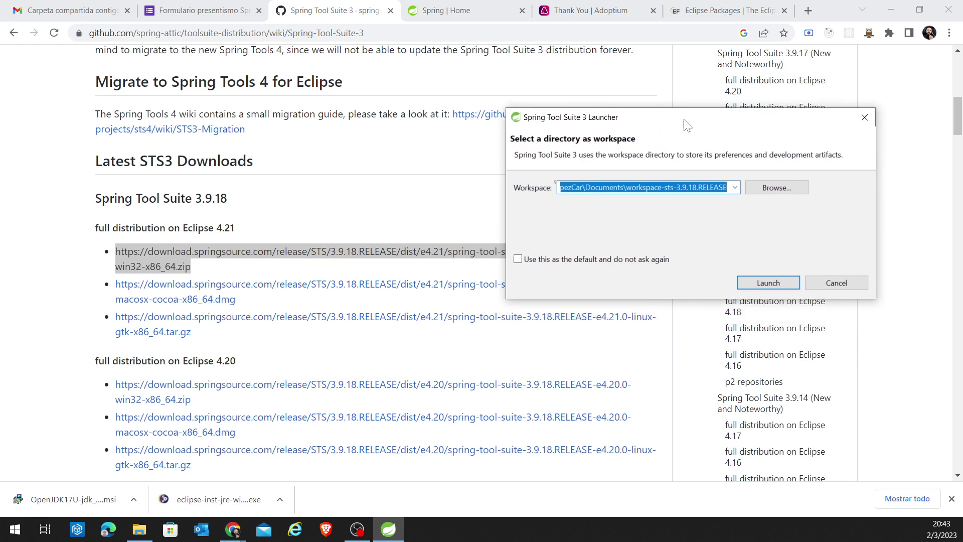
click(331, 198)
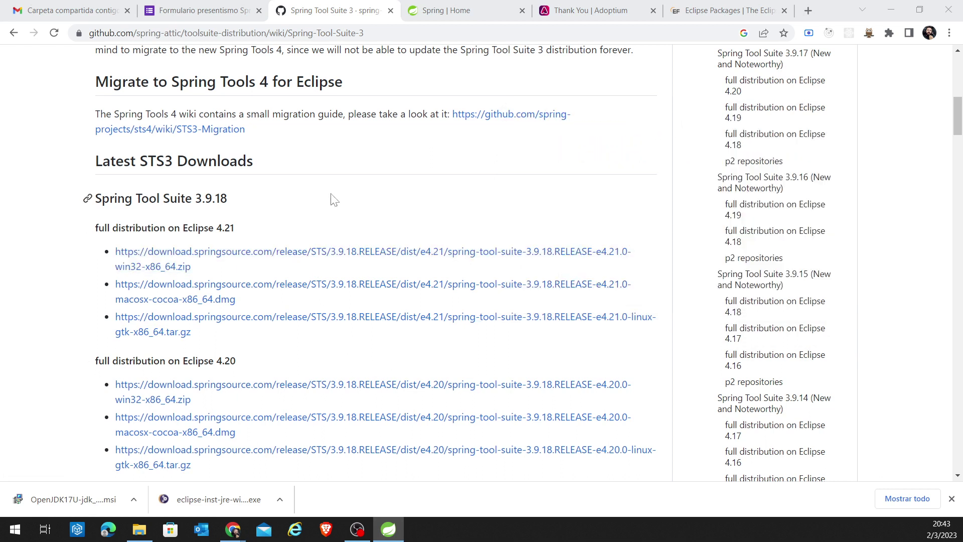
Step: Duplicate the Spring Tool Suite 3 wiki tab and take the original tab back to the Spring Tools page
right_click(342, 12)
click(400, 100)
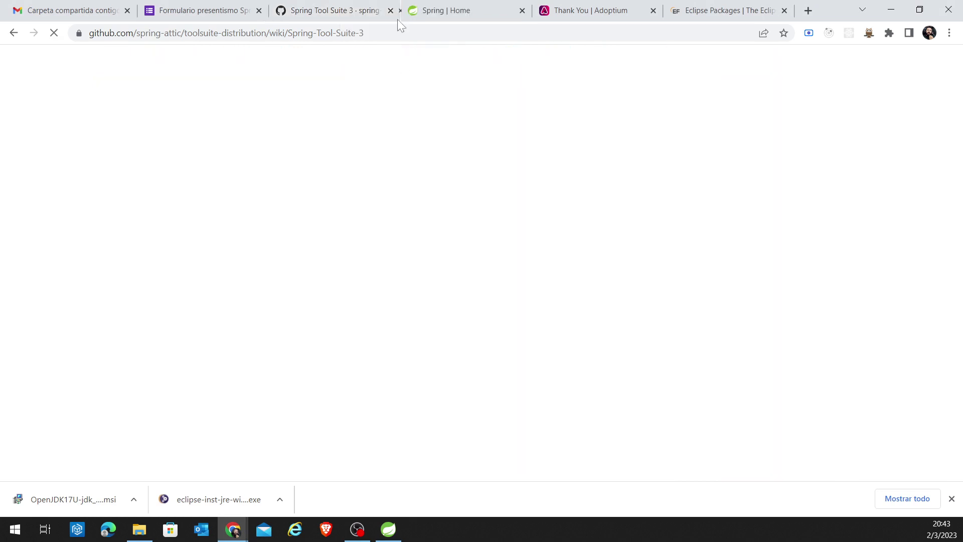
click(319, 11)
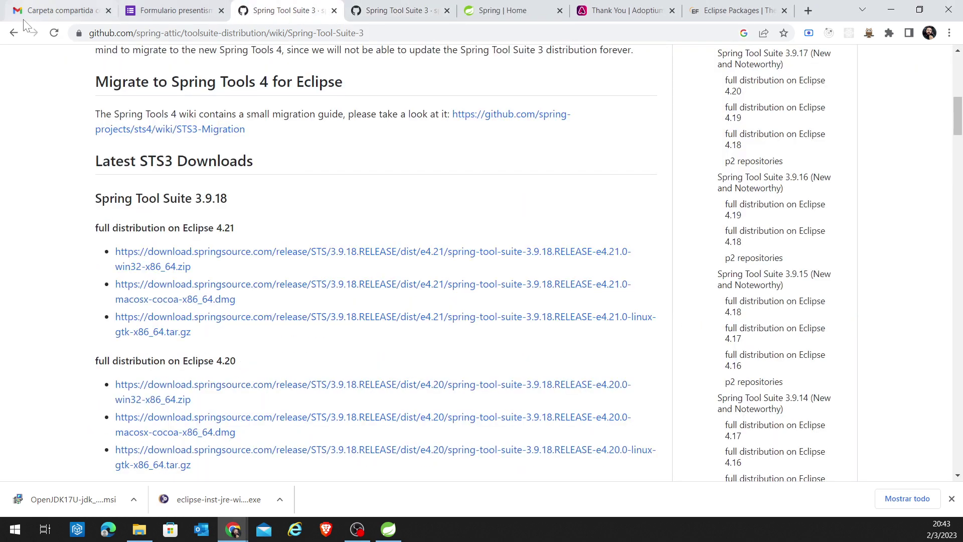
click(13, 32)
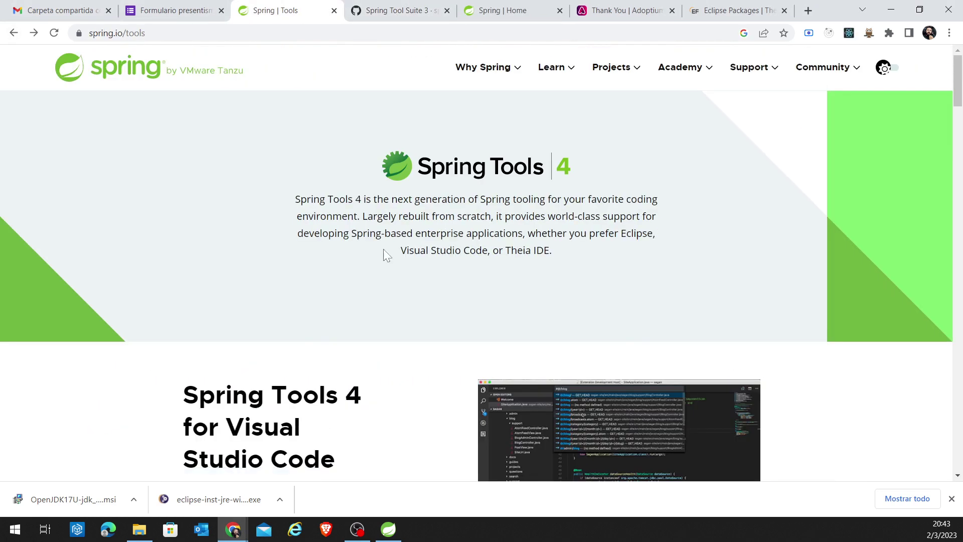
Step: Examine the Spring Tools 4 for Eclipse downloads and highlight the section's heading
scroll(384, 248, down, 10)
scroll(383, 247, down, 3)
scroll(374, 232, up, 3)
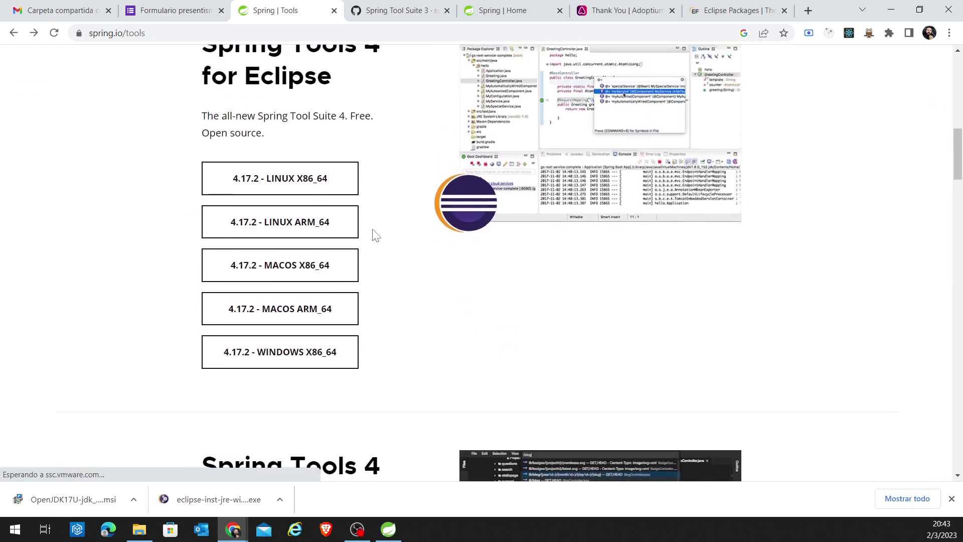
drag(202, 105, 326, 138)
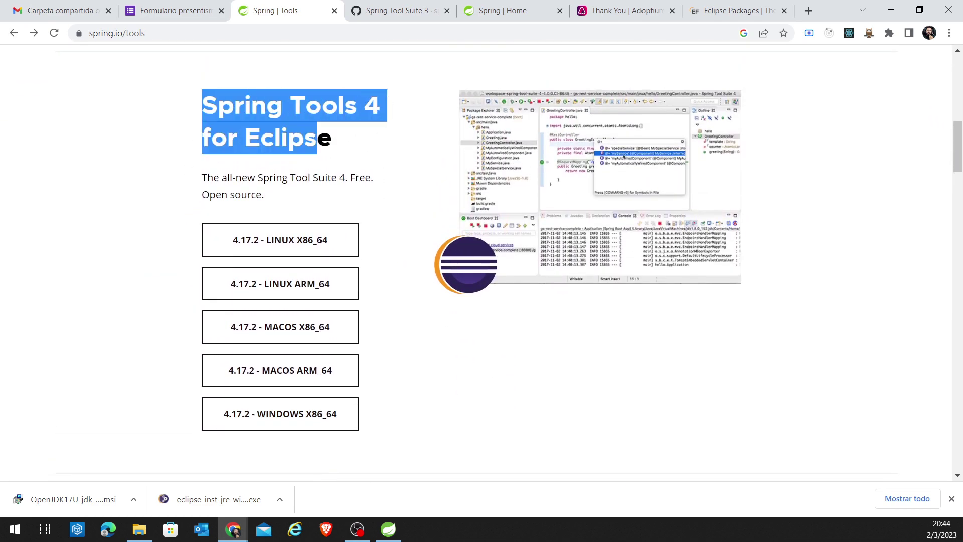
click(288, 219)
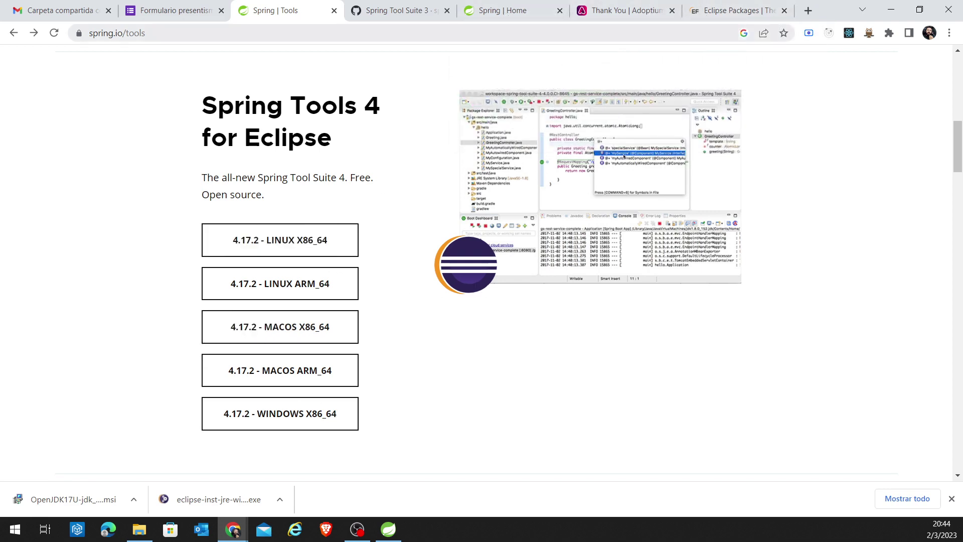
Step: Review the older Eclipse versions from the Eclipse Packages page, and return to the packages list
click(707, 11)
scroll(490, 340, up, 5)
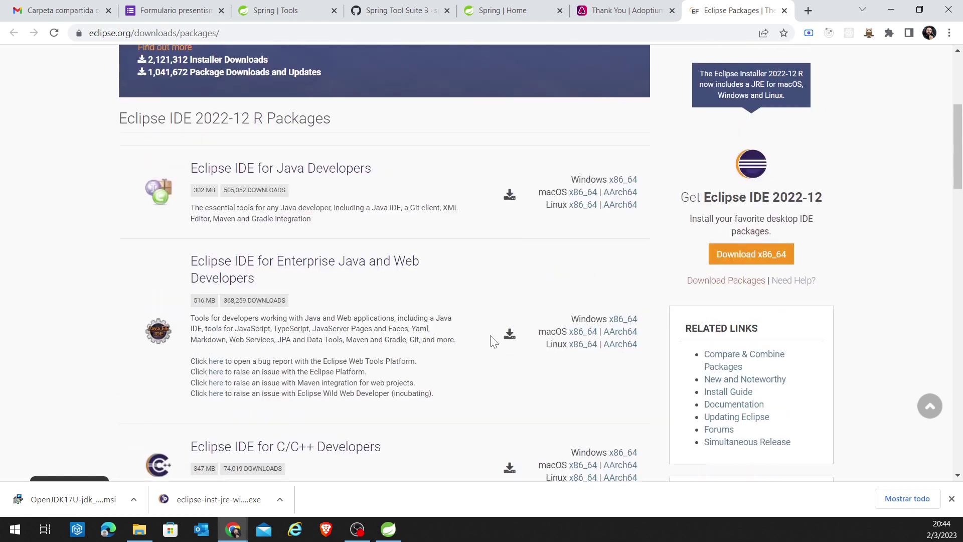
scroll(512, 348, down, 6)
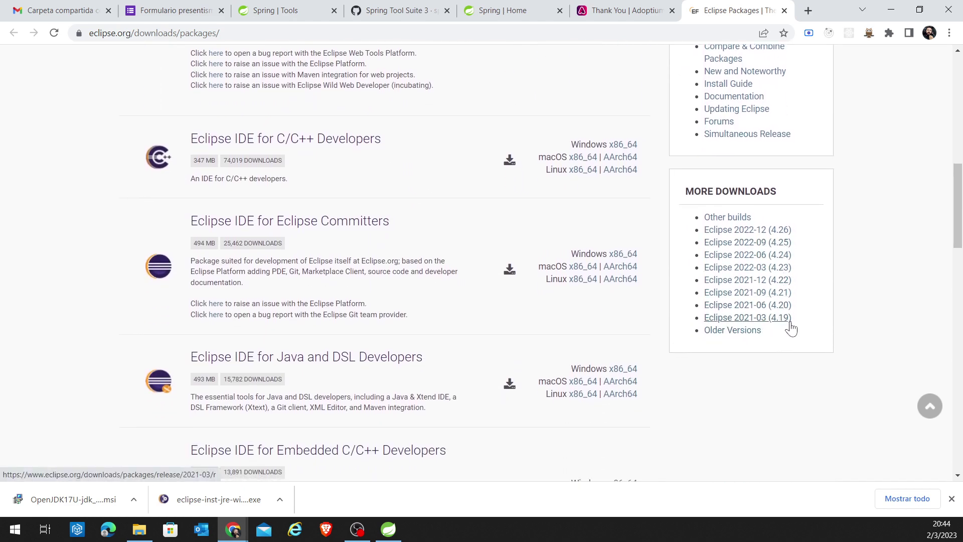
click(742, 335)
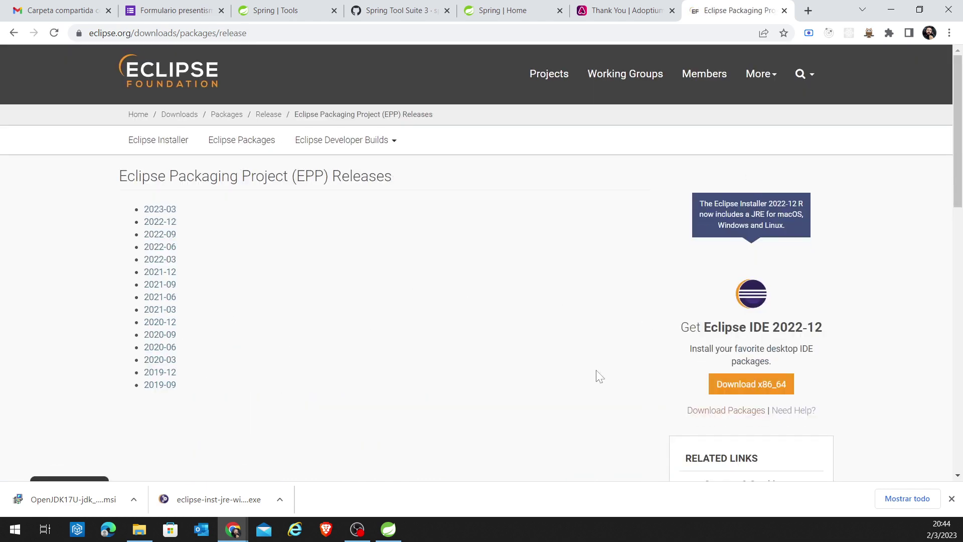
scroll(582, 372, down, 4)
scroll(578, 369, up, 4)
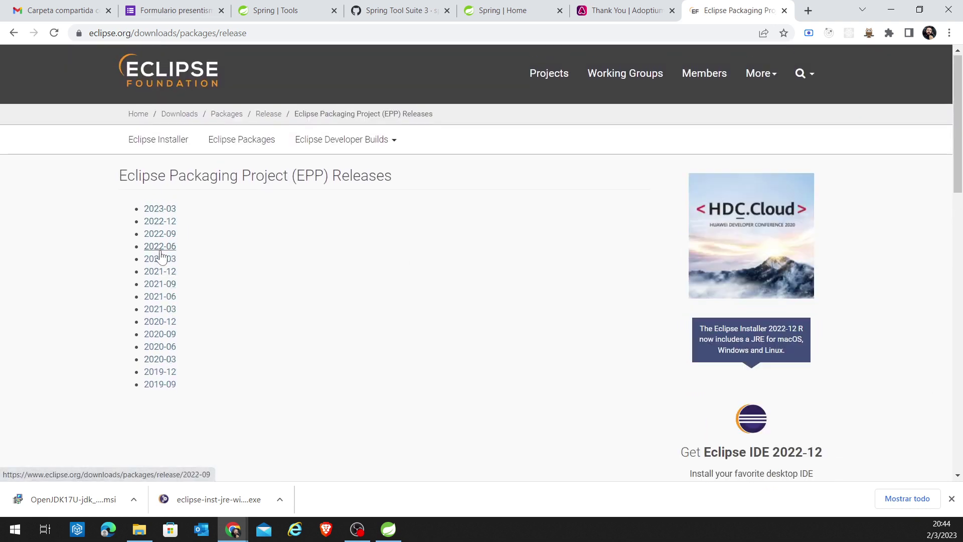
click(15, 34)
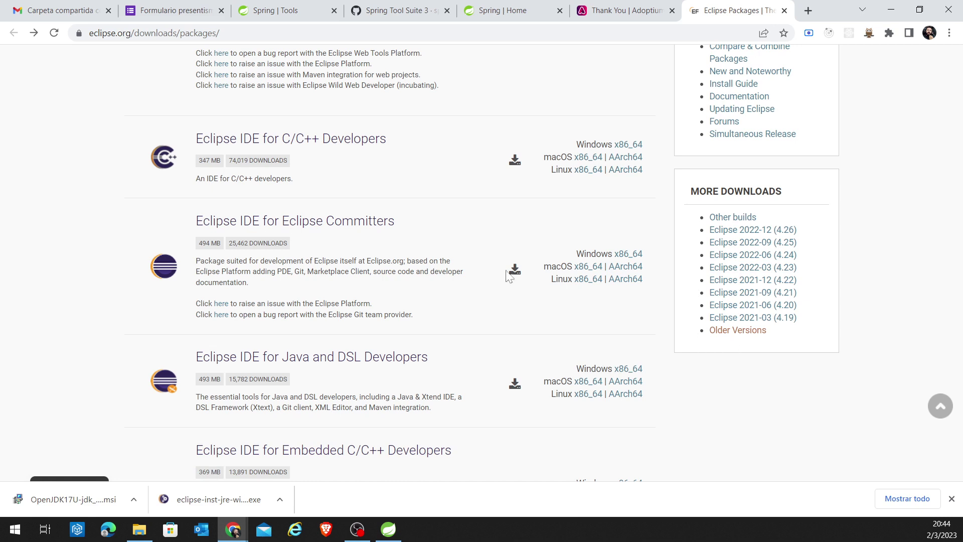
Step: Bring the Spring Tool Suite 3 Launcher forward, move it slightly, and run the downloaded Eclipse installer
click(388, 529)
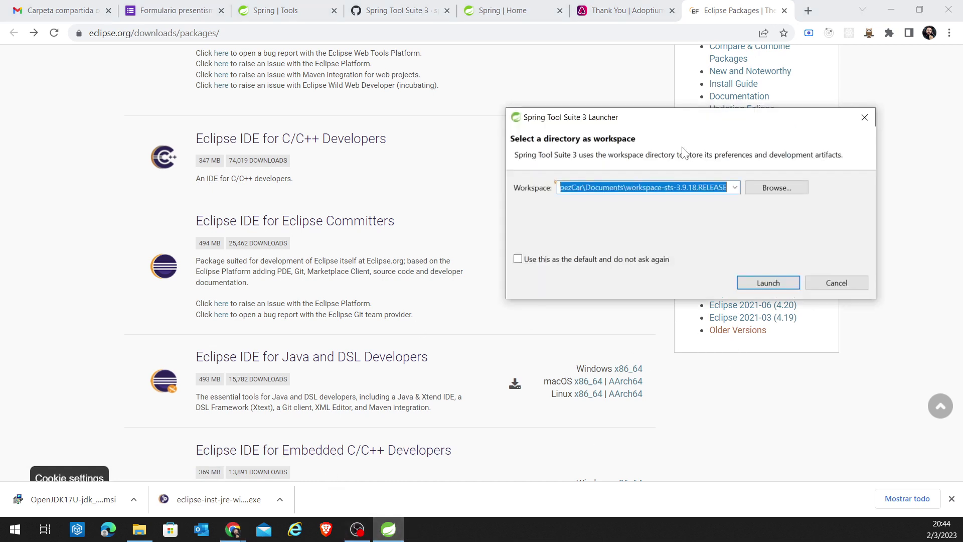
drag(683, 125, 673, 120)
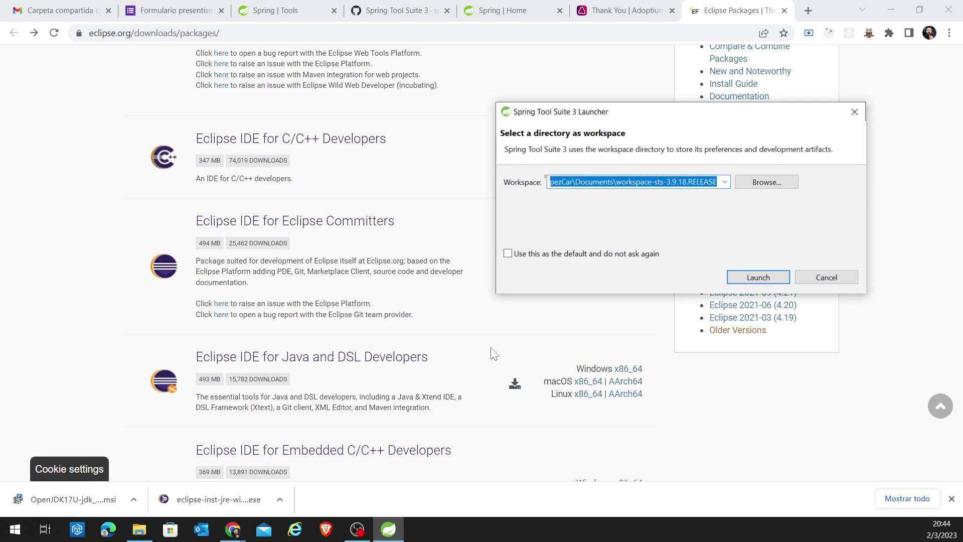
click(279, 499)
click(231, 498)
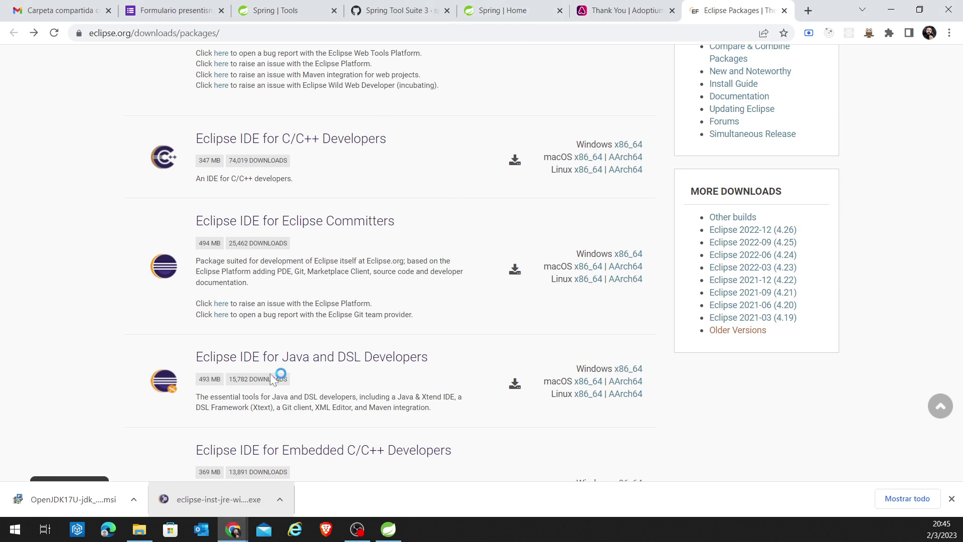
Step: Arrange the Spring Tool Suite 3 Launcher and the Eclipse Installer window side by side over the packages page
mouse_move(141, 533)
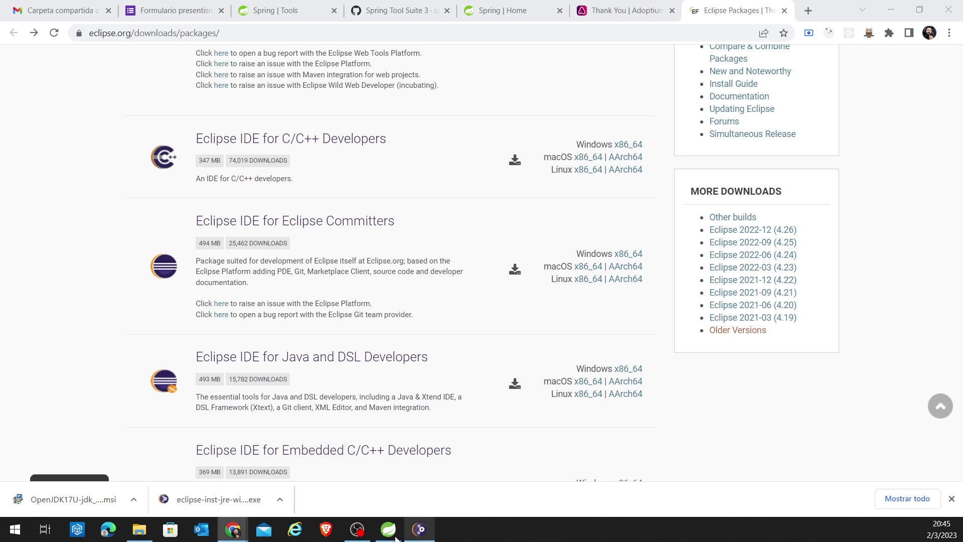
drag(643, 110, 580, 149)
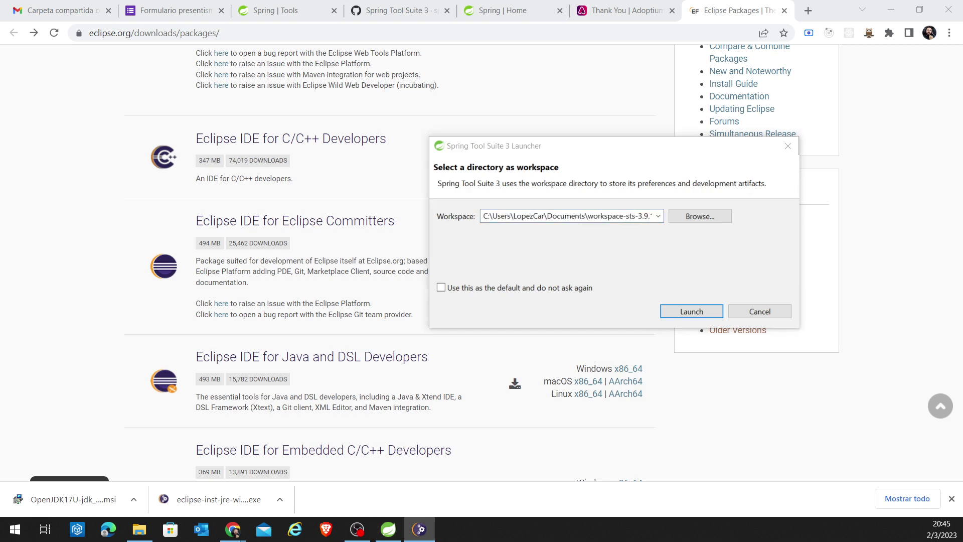
drag(528, 124, 305, 149)
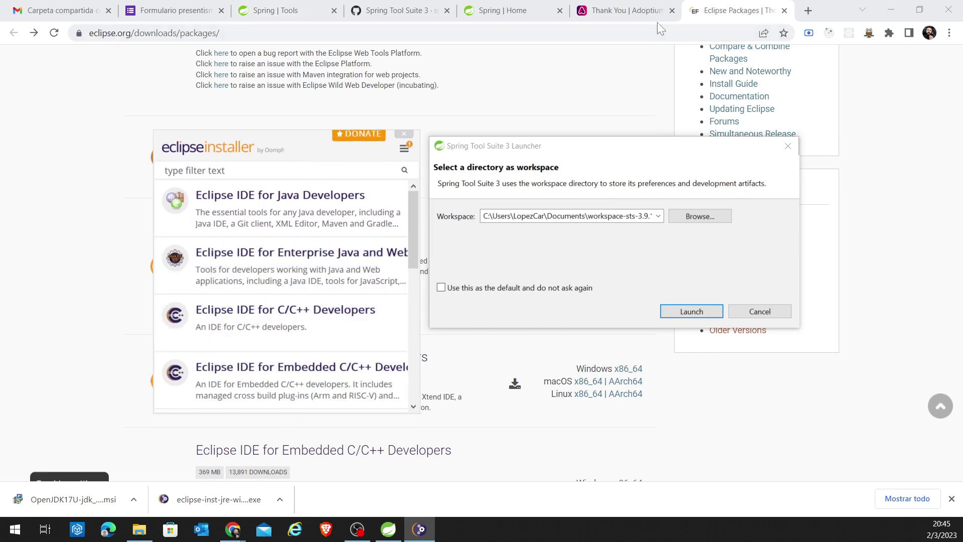
Step: Show the installer section of the Eclipse Packages page and switch back to the Eclipse Installer
click(696, 17)
scroll(316, 165, up, 10)
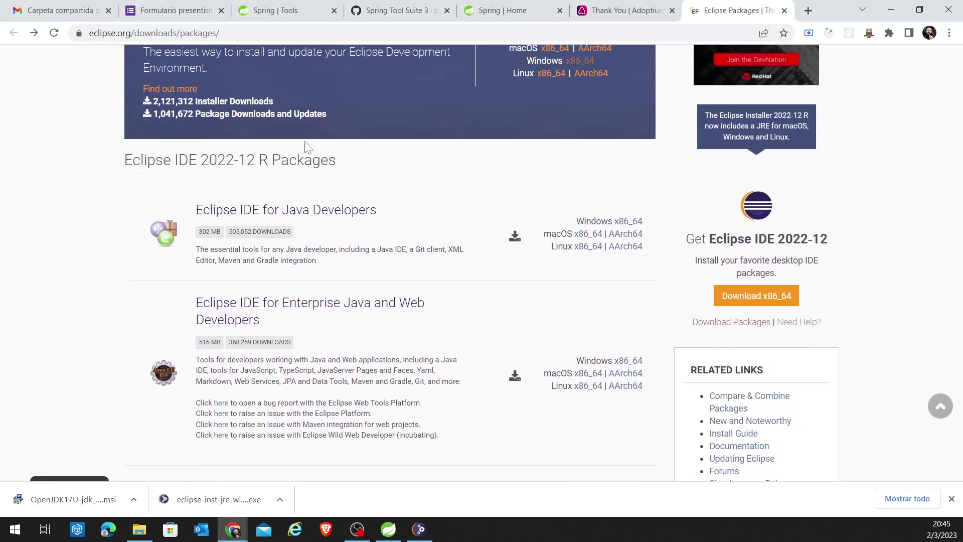
key(alt+Tab)
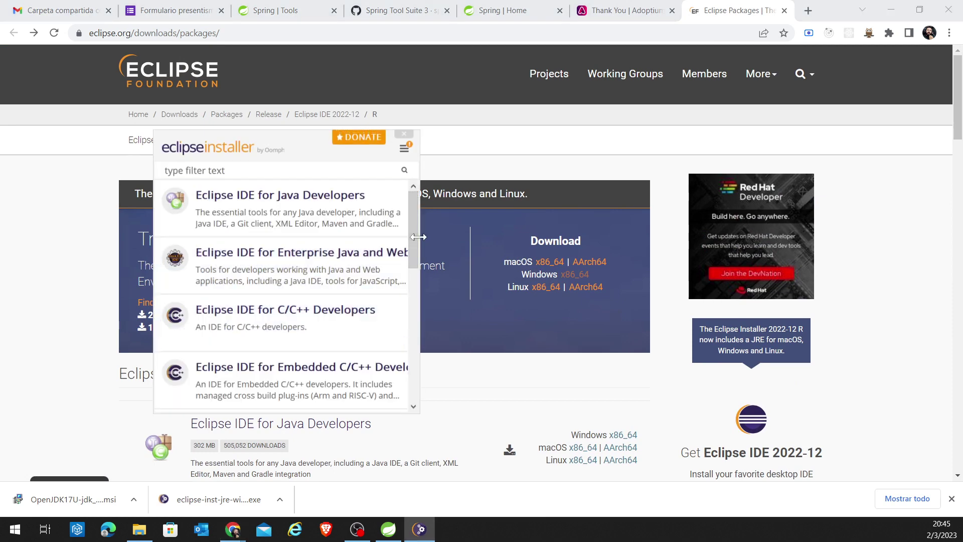
Step: Widen the Eclipse Installer and install Eclipse IDE for Enterprise Java and Web Developers with JRE 17.0.6 into the jee-2022-12 folder
drag(420, 233, 678, 218)
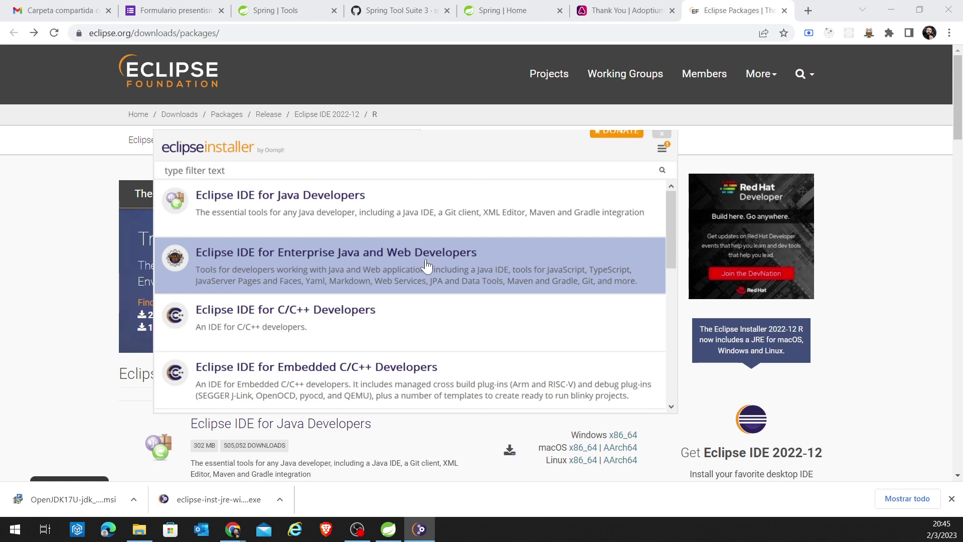
click(356, 265)
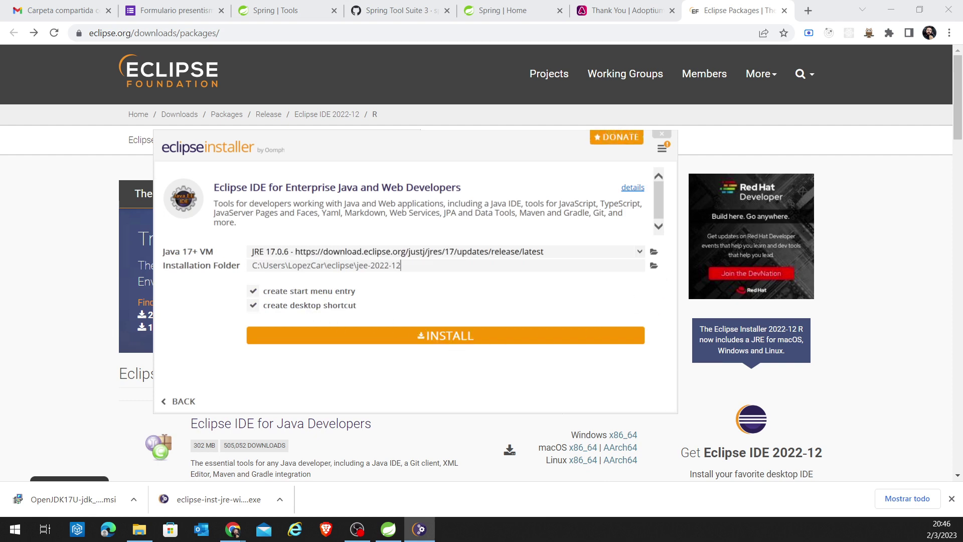
mouse_move(513, 164)
mouse_down()
mouse_move(489, 155)
mouse_move(516, 169)
mouse_up()
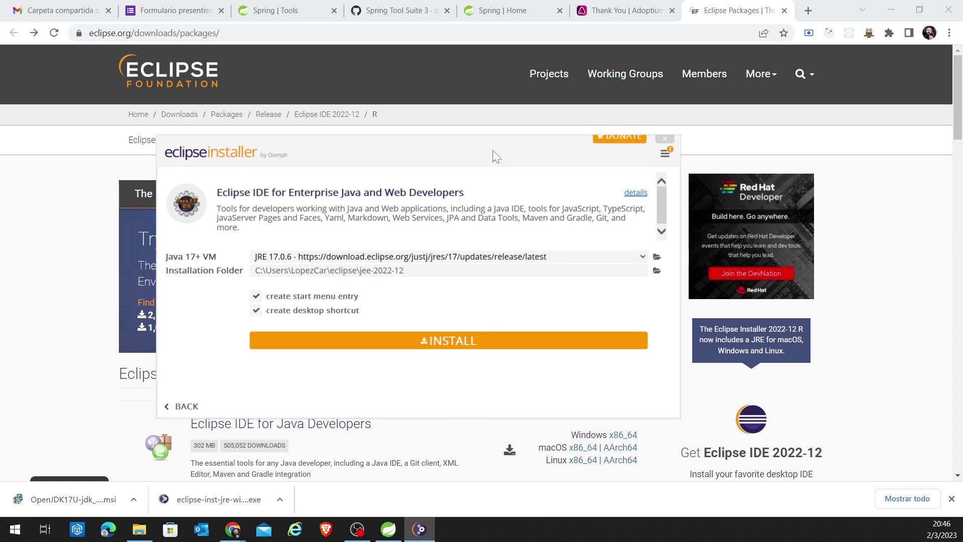
drag(492, 149, 452, 177)
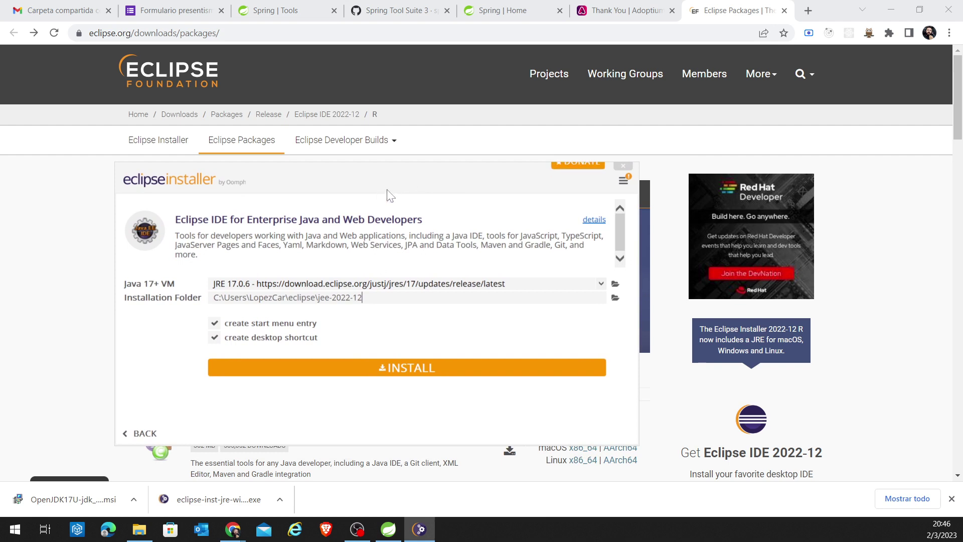
mouse_move(388, 187)
mouse_down()
mouse_move(458, 155)
mouse_move(383, 188)
mouse_move(370, 159)
mouse_move(389, 155)
mouse_move(386, 180)
mouse_move(416, 189)
mouse_move(402, 191)
mouse_up()
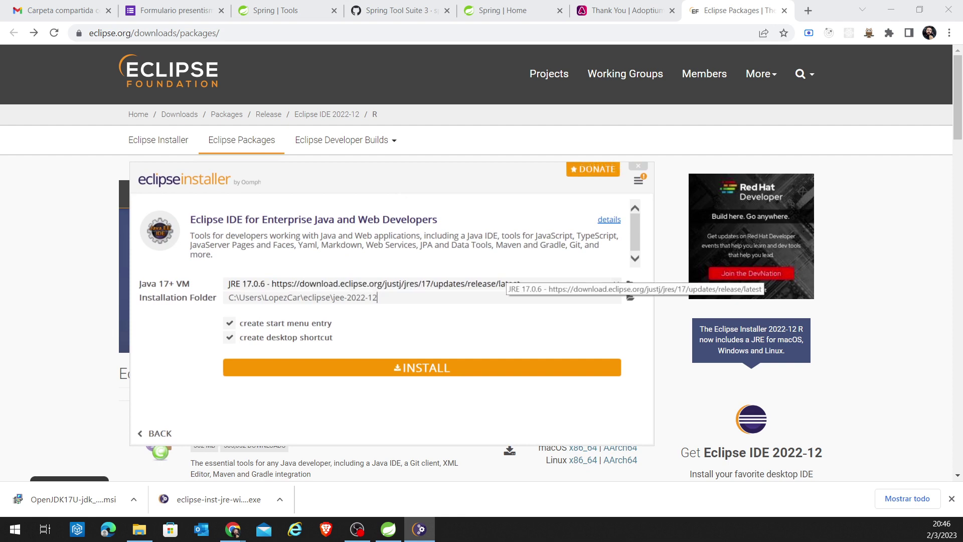
drag(529, 170, 521, 136)
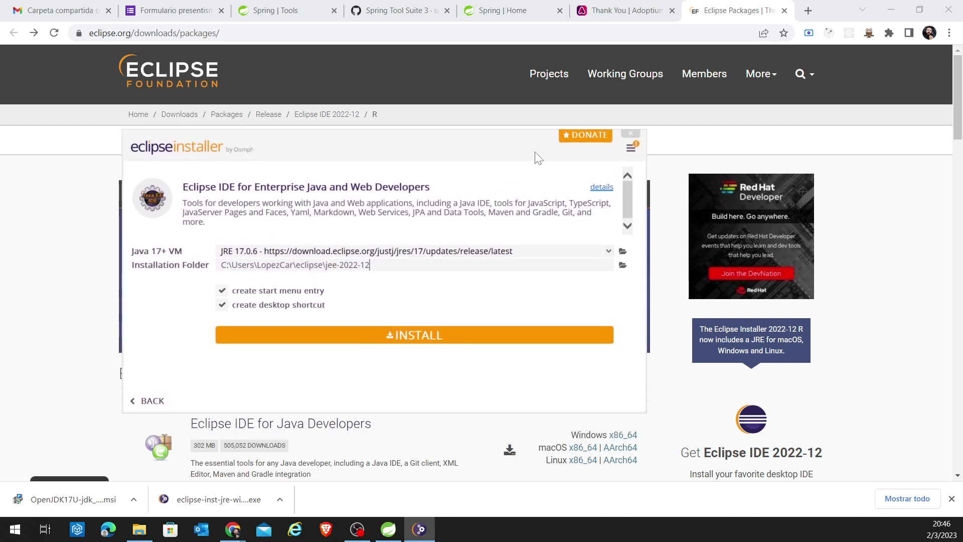
click(390, 337)
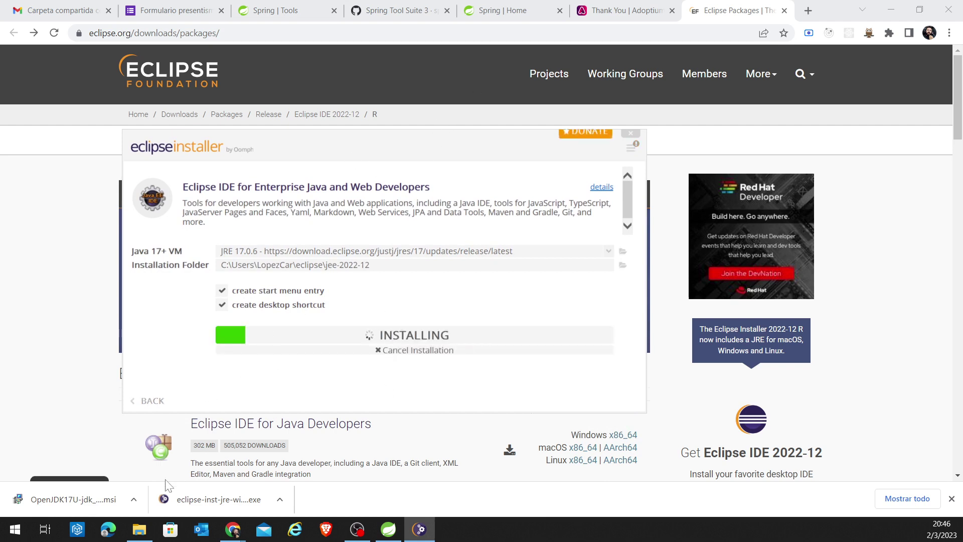
Step: Show the downloaded OpenJDK17U installer file in its folder, and close the folder window
click(134, 499)
click(162, 464)
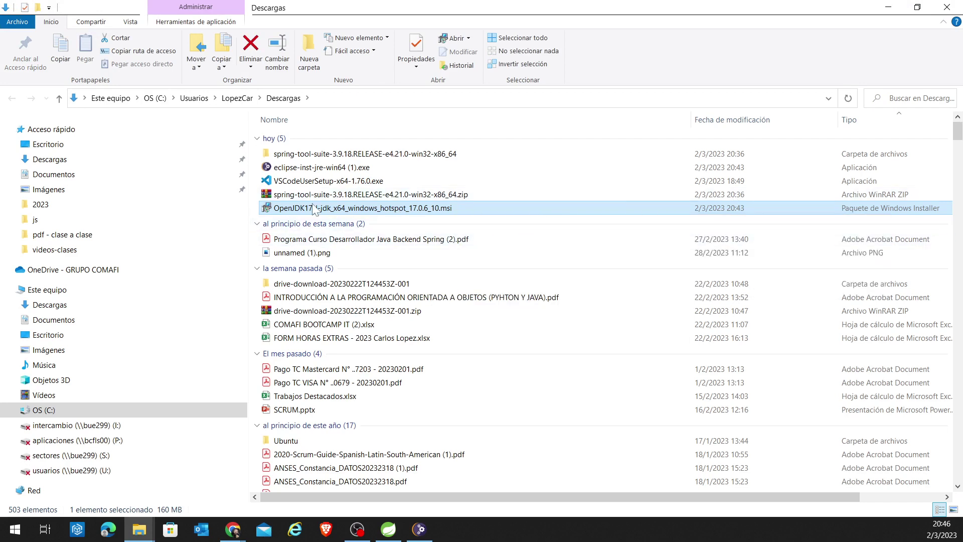
click(943, 9)
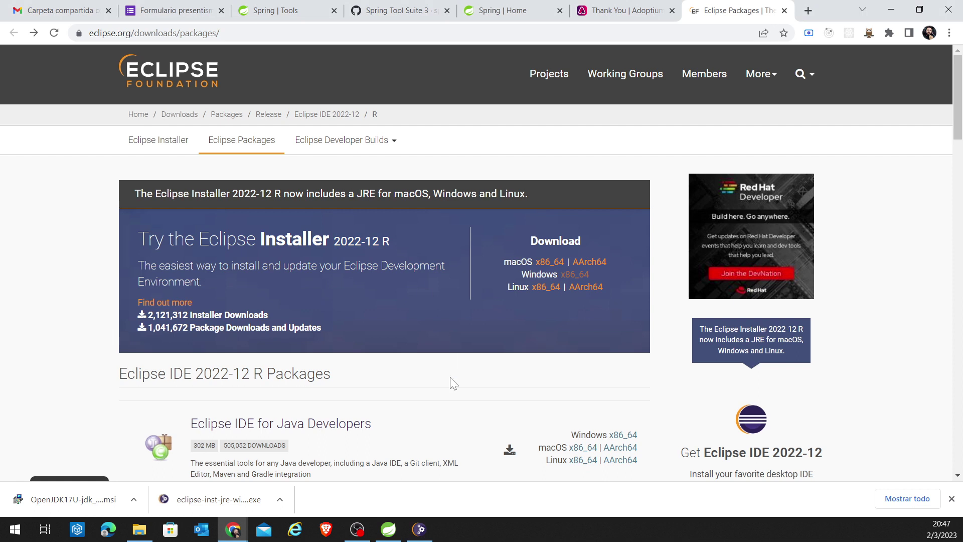
Step: Bring the Eclipse Installer forward, move it higher over the packages page and widen it slightly to follow the installation progress
click(419, 529)
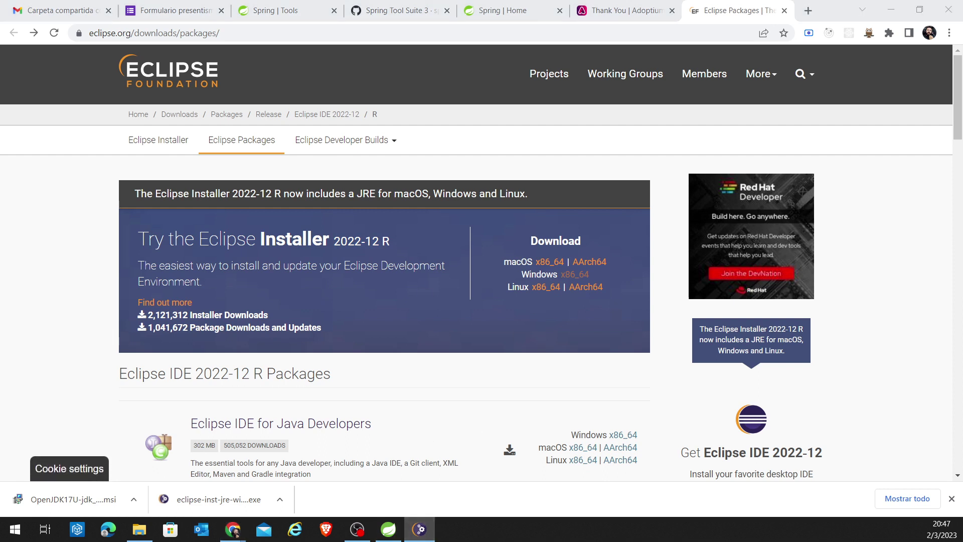
click(421, 529)
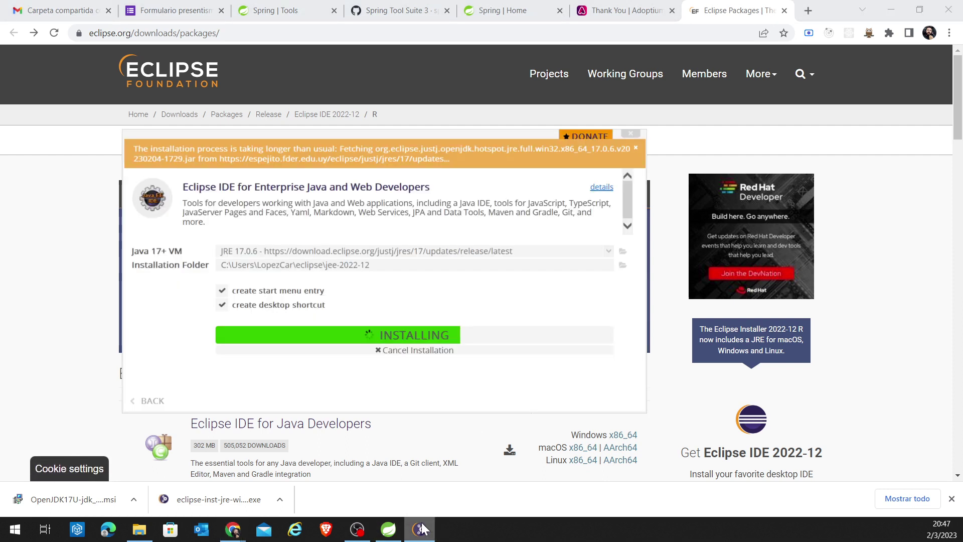
drag(528, 148, 450, 158)
drag(512, 137, 535, 106)
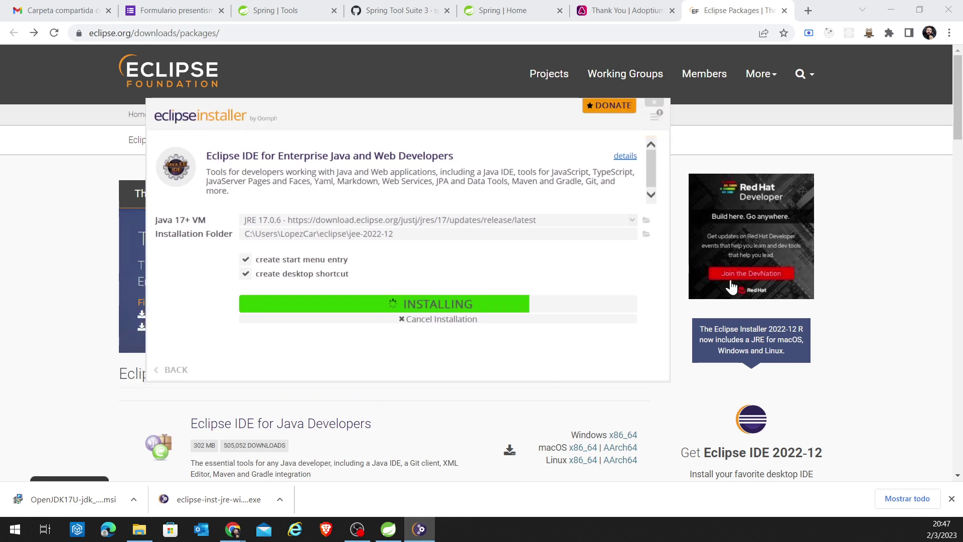
drag(671, 159, 697, 155)
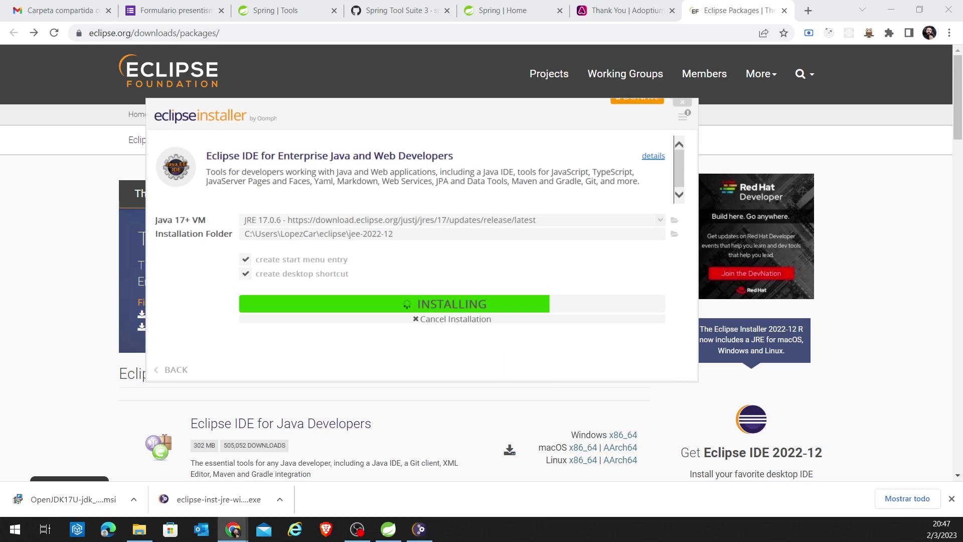
Step: Switch to the Google Meet call, enlarge its window to full screen and close the participants list
key(alt+Tab)
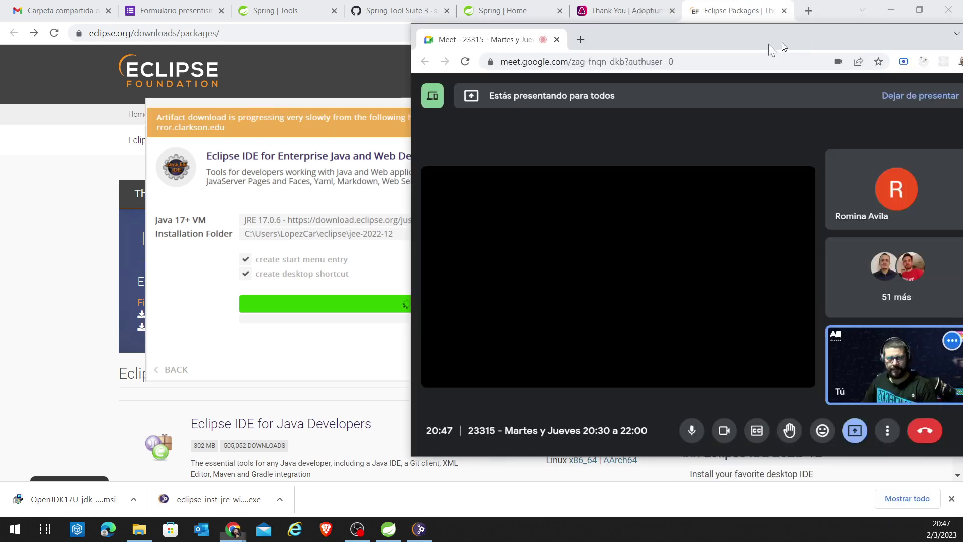
drag(778, 47, 558, 57)
click(788, 48)
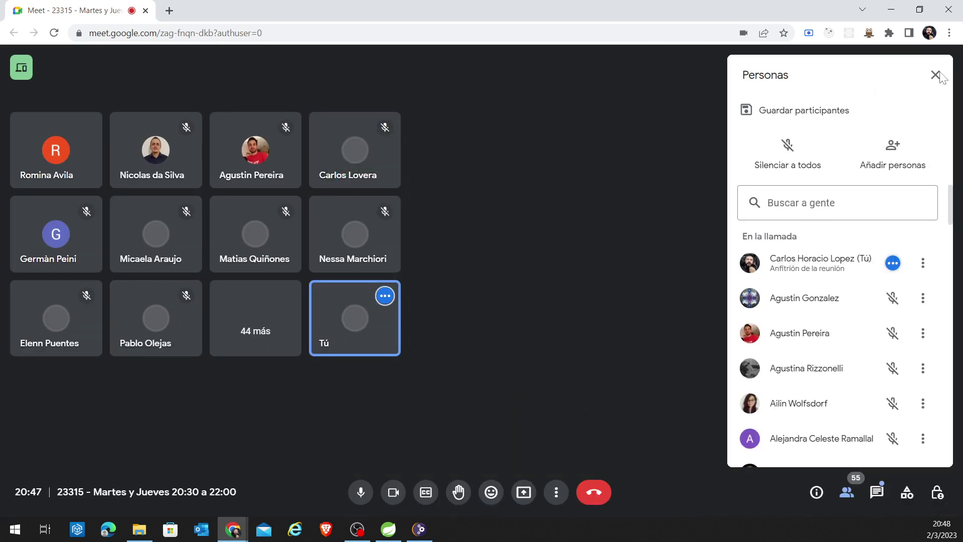
click(936, 76)
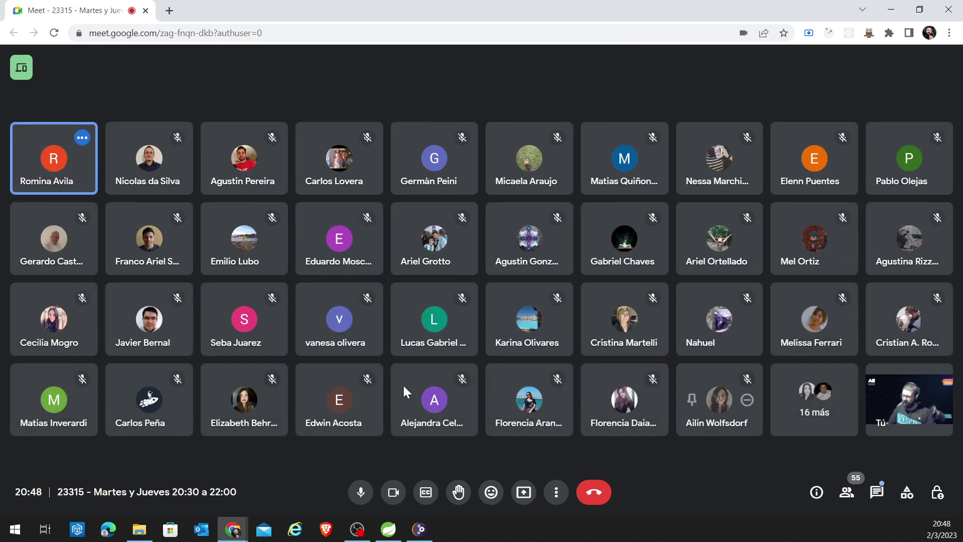
Step: Turn off the camera in the call and admit the person waiting to join
click(387, 496)
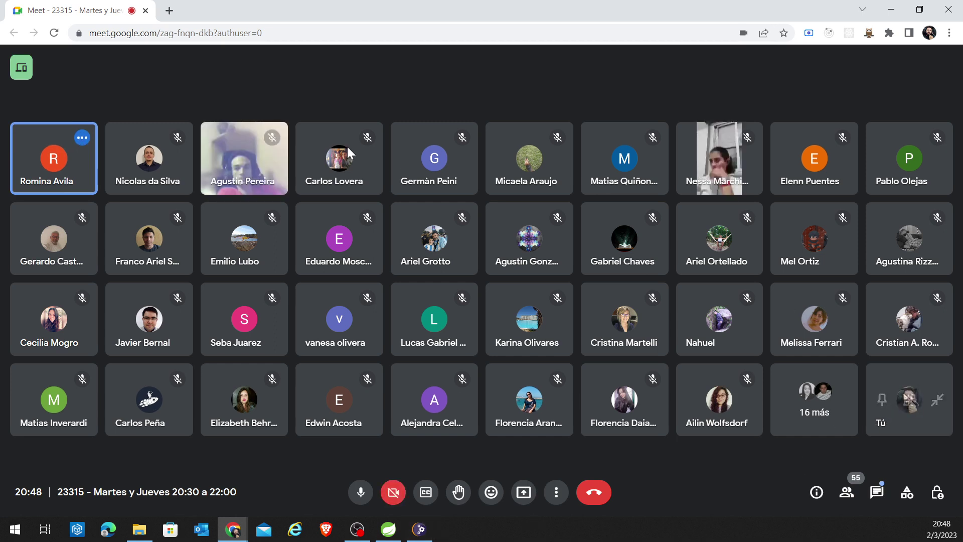
mouse_move(781, 210)
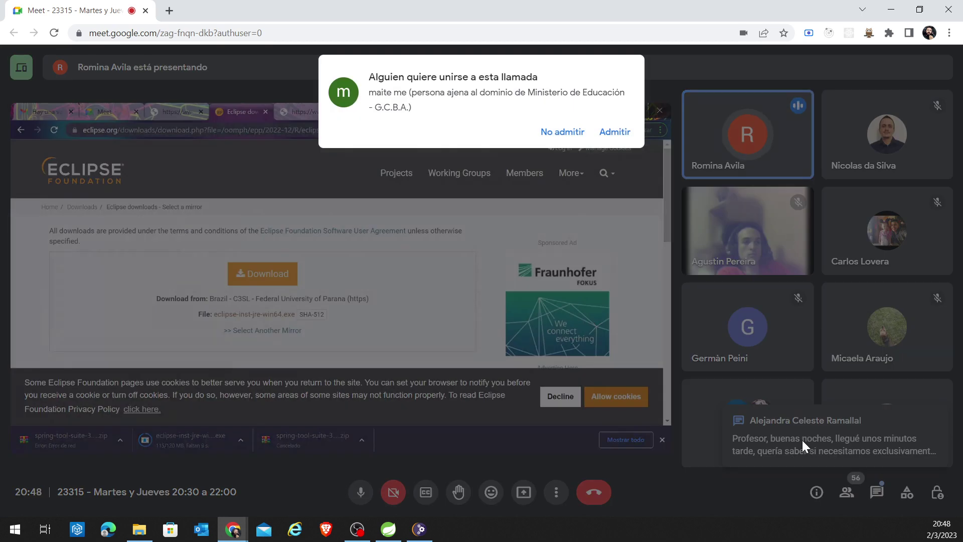
click(615, 131)
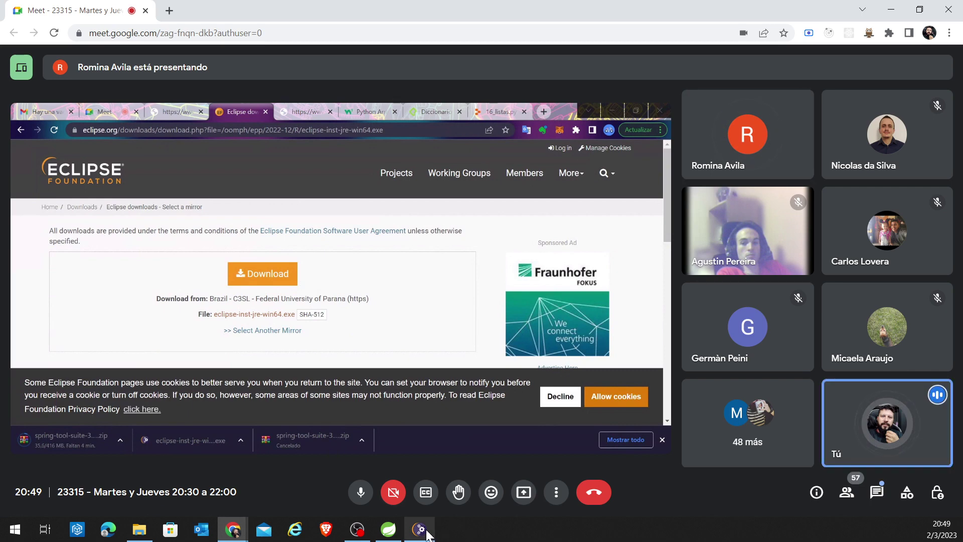
Step: Share the screen in the call again, taking over as main presenter, and return to the Eclipse Installer
mouse_move(426, 530)
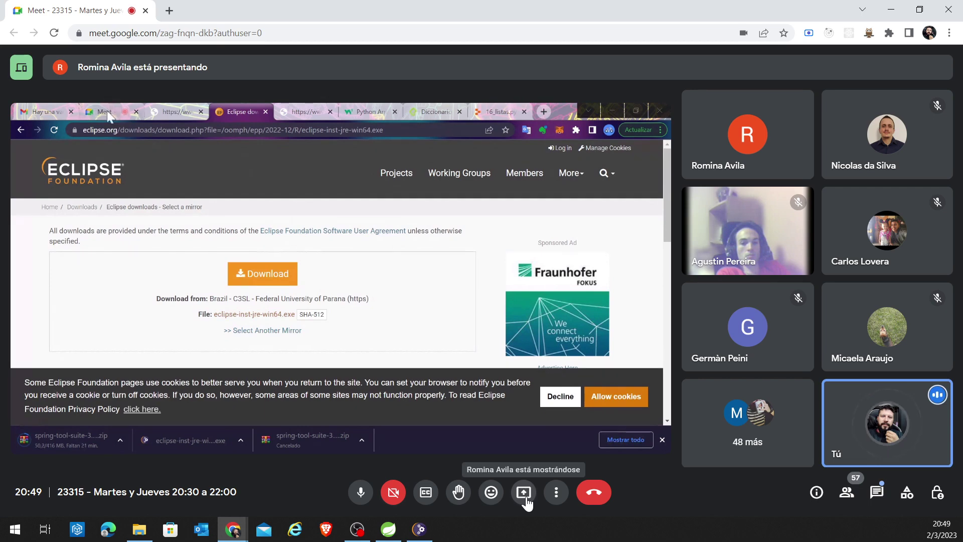
click(525, 496)
click(563, 404)
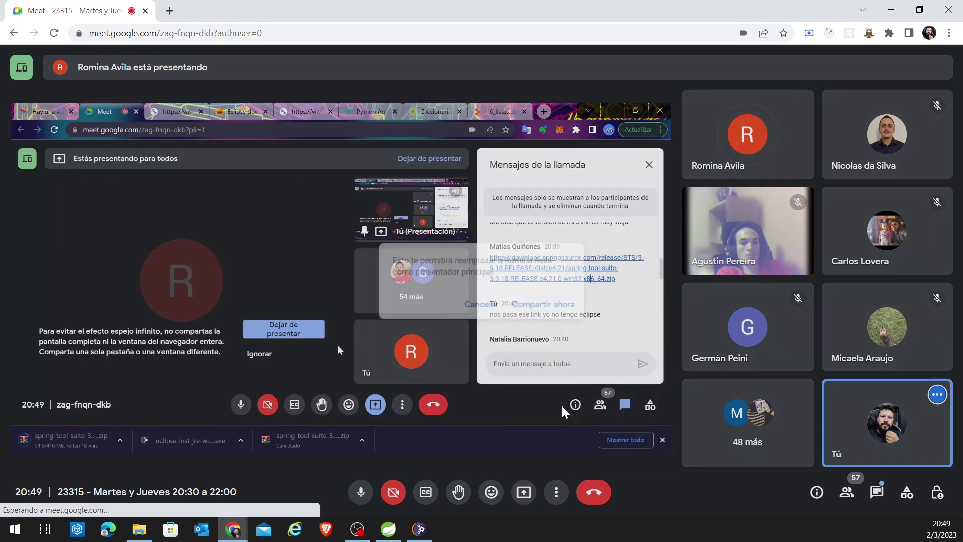
click(558, 307)
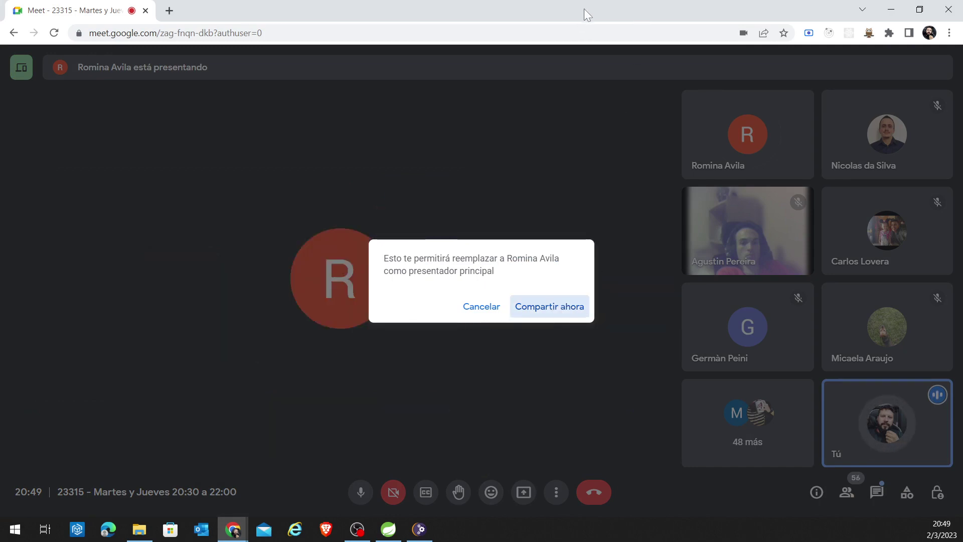
click(515, 307)
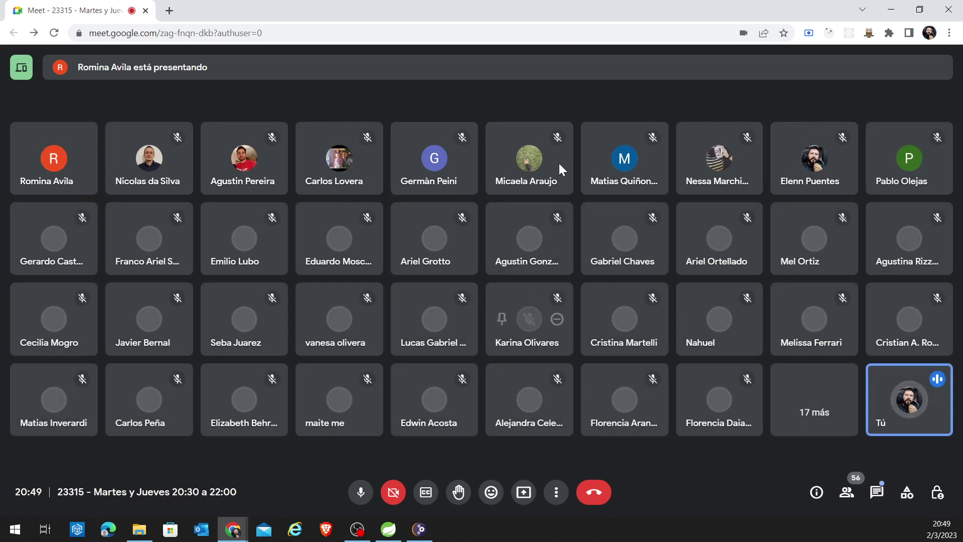
double_click(573, 7)
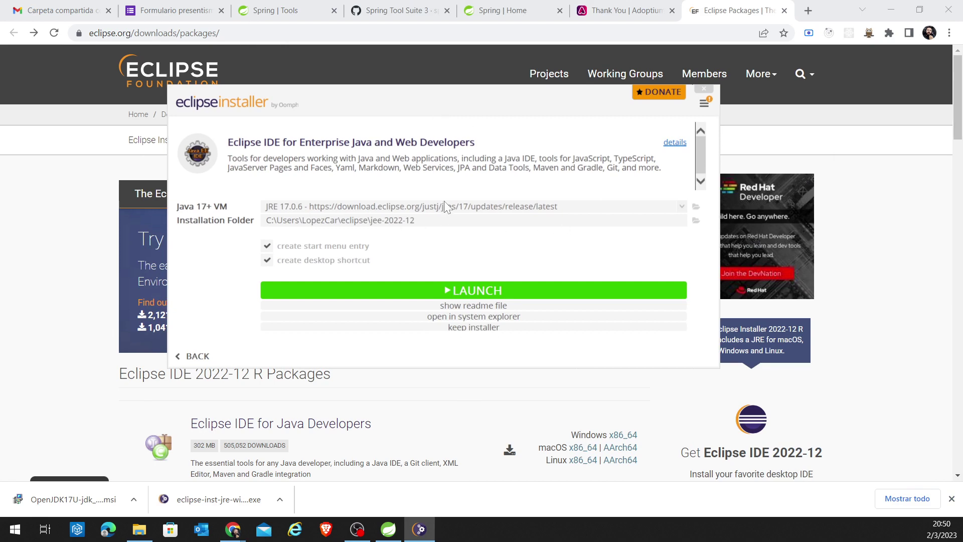
Step: Open a Windows Command Prompt, and move and shrink its window over the Eclipse Installer
click(15, 529)
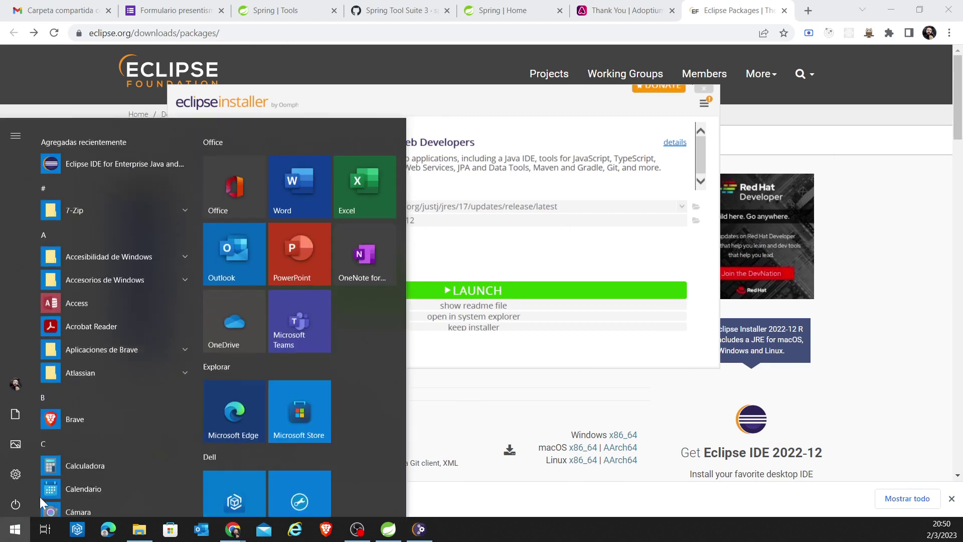
click(73, 469)
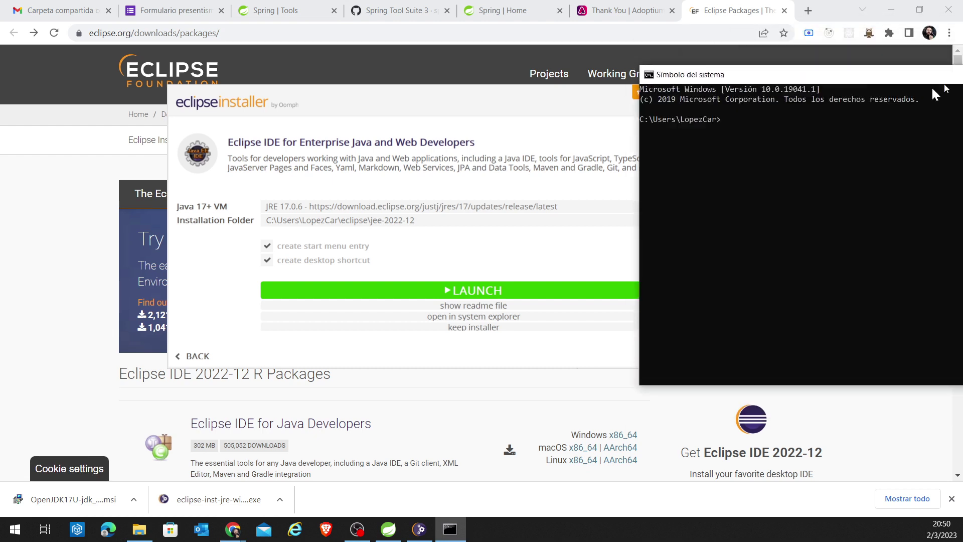
drag(957, 79, 714, 203)
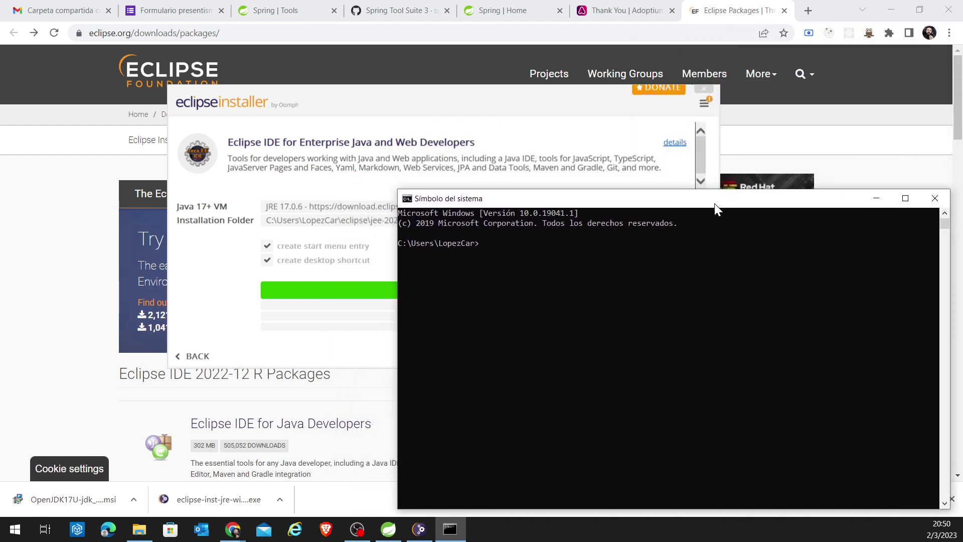
click(946, 503)
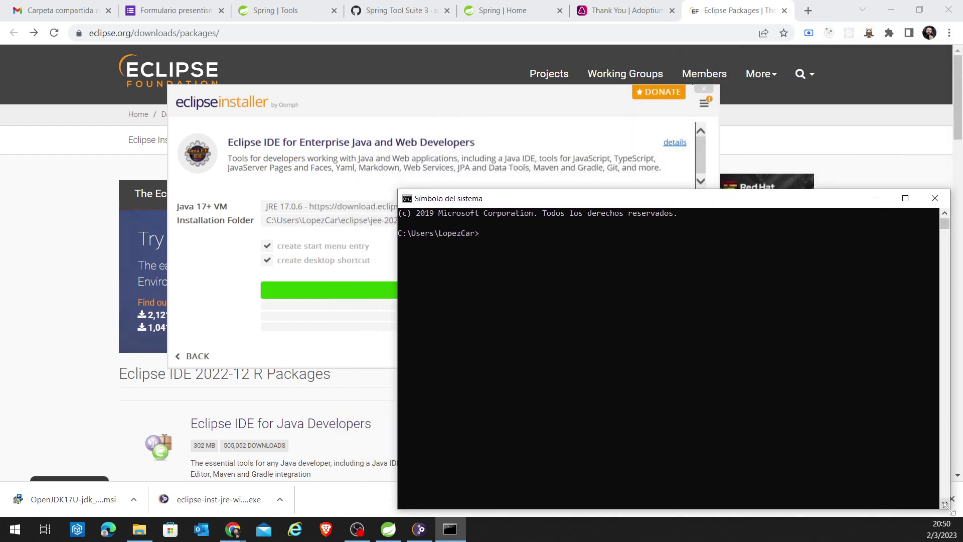
drag(950, 512, 855, 419)
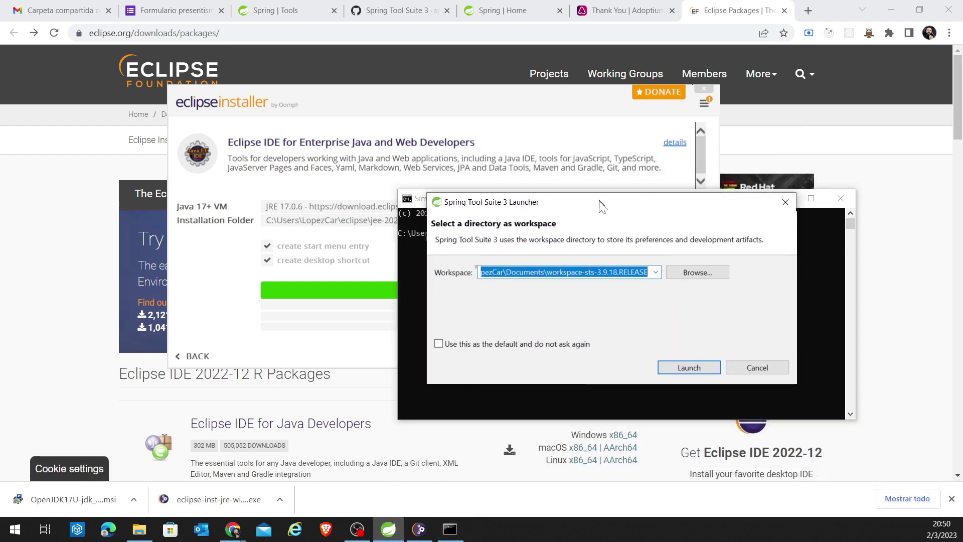
Step: Launch Spring Tool Suite 3 with the workspace-sts-3.9.18.RELEASE workspace and reposition the Command Prompt while it loads
drag(602, 205, 694, 236)
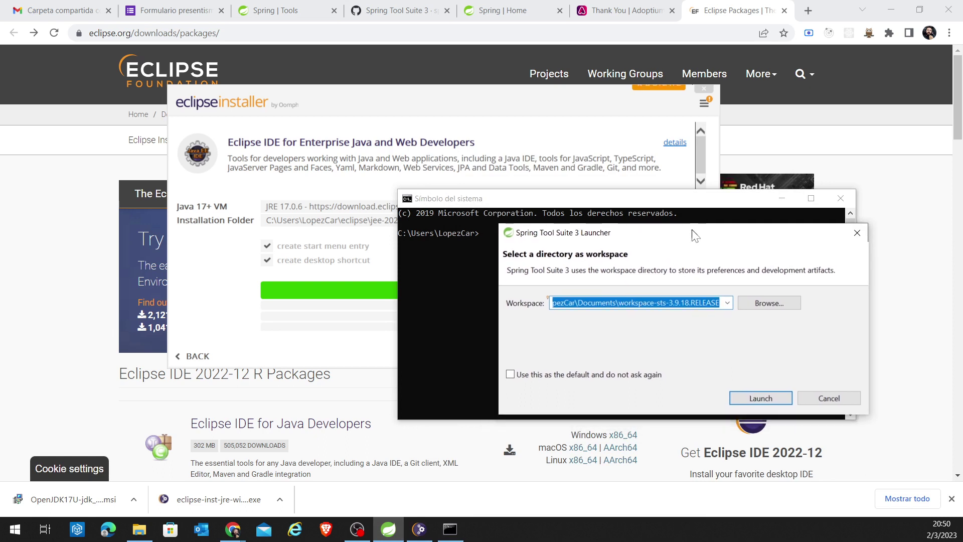
click(774, 397)
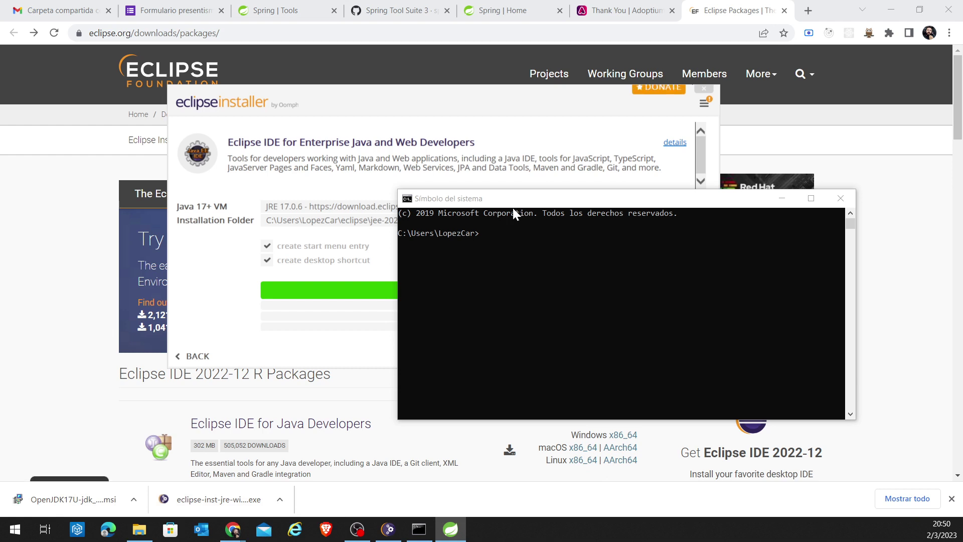
drag(513, 206, 517, 197)
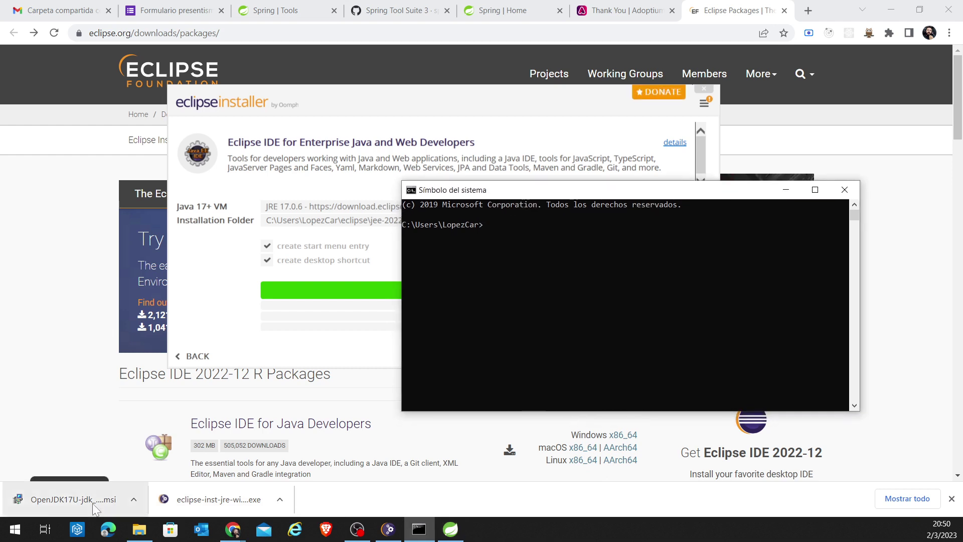
click(458, 533)
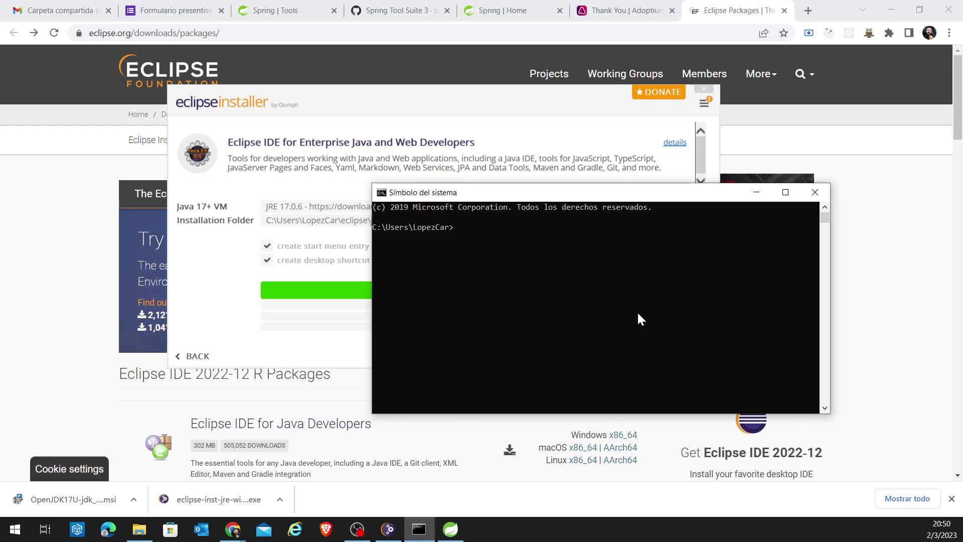
Step: Bring the Eclipse Installer forward and move it aside to uncover the Spring Tool Suite 3 window
click(397, 103)
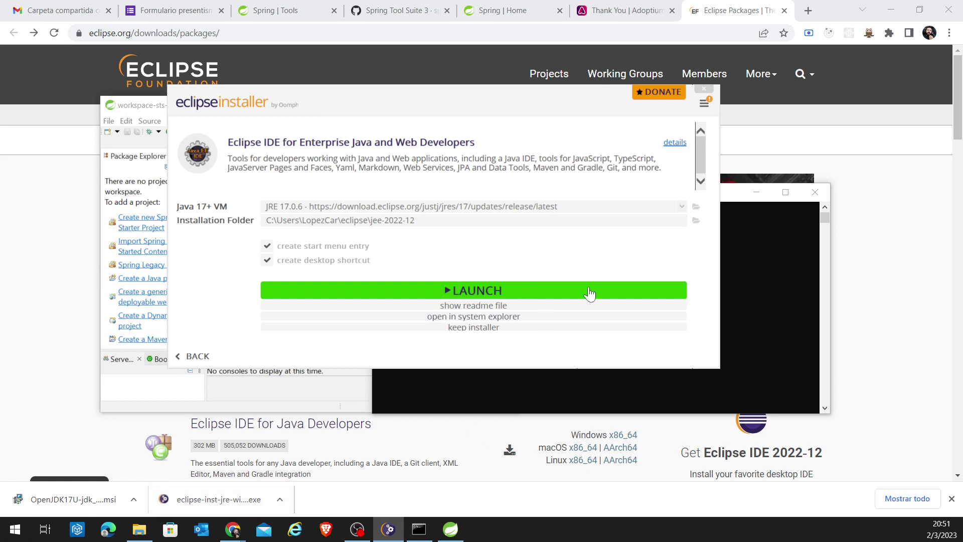
drag(426, 109, 512, 122)
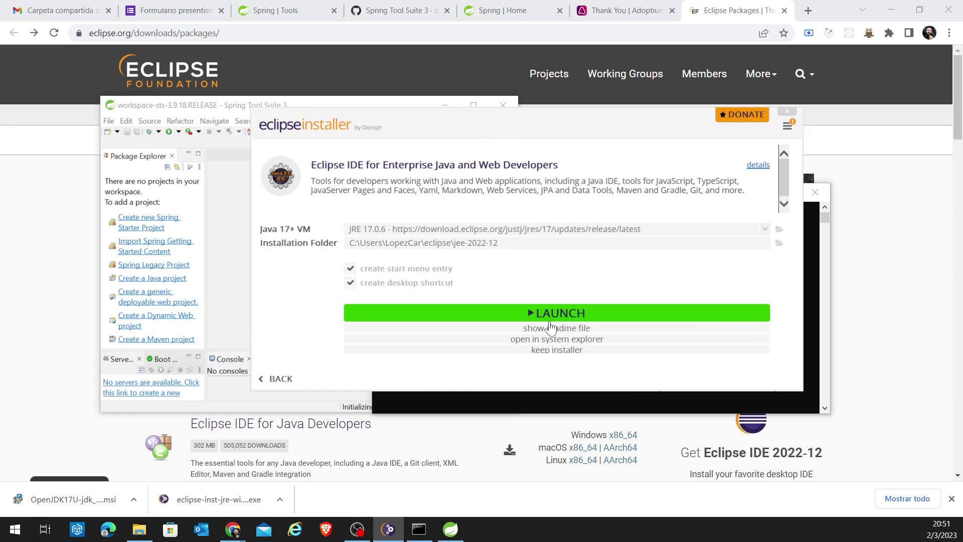
Step: Move the Spring Tool Suite 3 window in front of the Eclipse Installer so its Dashboard is uncovered
drag(323, 109, 553, 137)
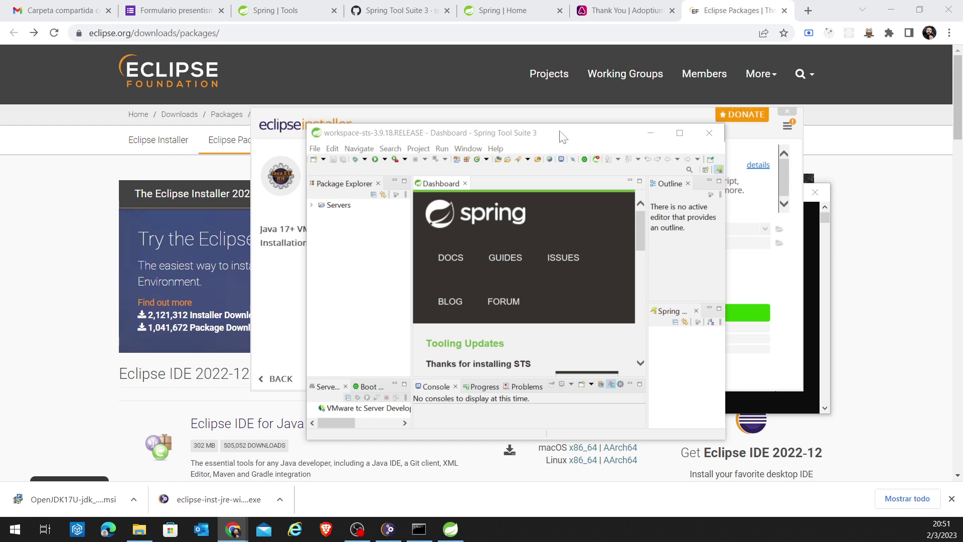
drag(581, 138, 618, 123)
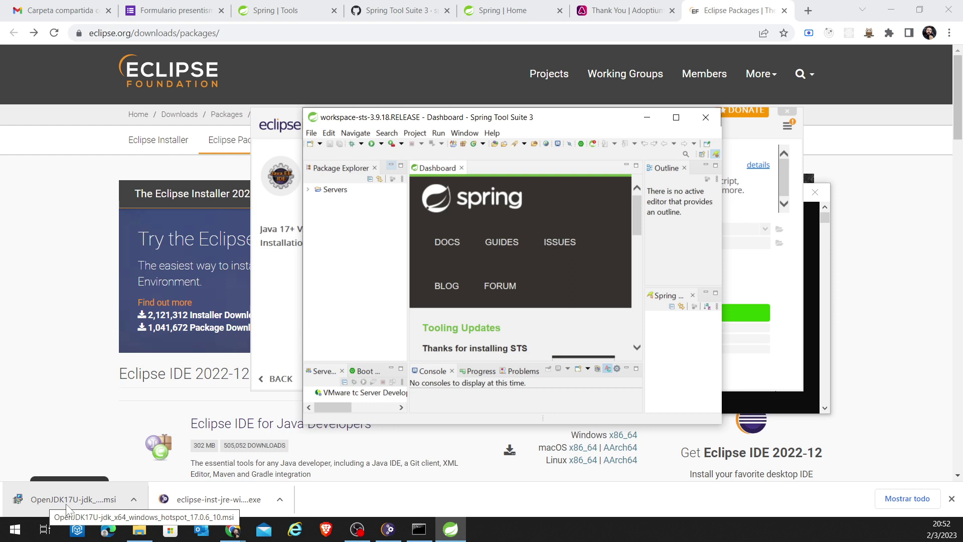
Step: Go back to the Adoptium home page offering the Temurin download for Windows x64, and return to the Eclipse Packages page
key(ctrl+shift+Tab)
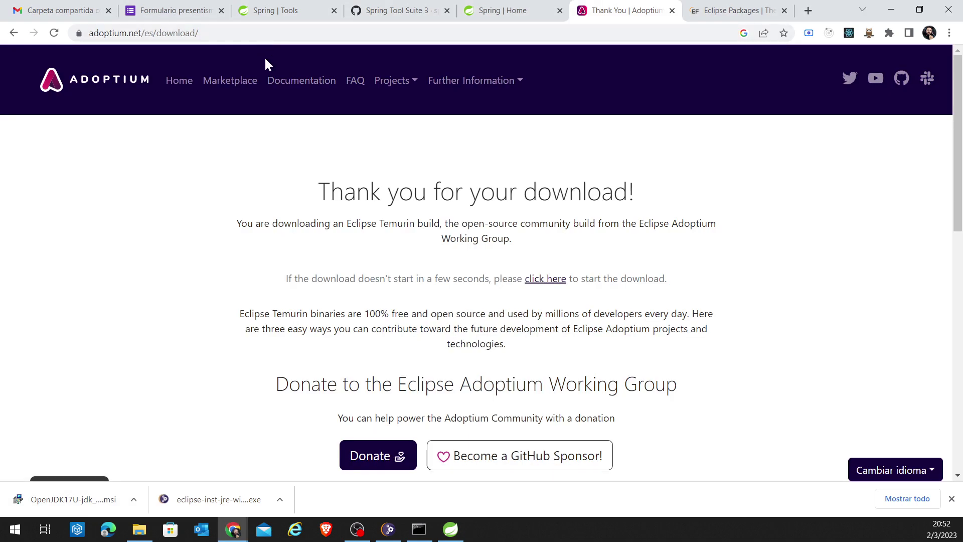
key(alt+Left)
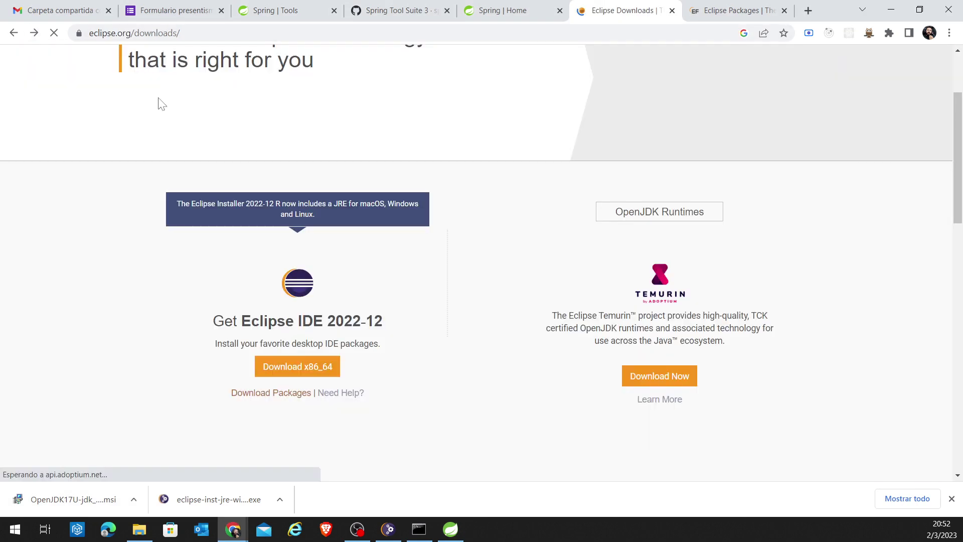
key(alt+Right)
key(ctrl+l)
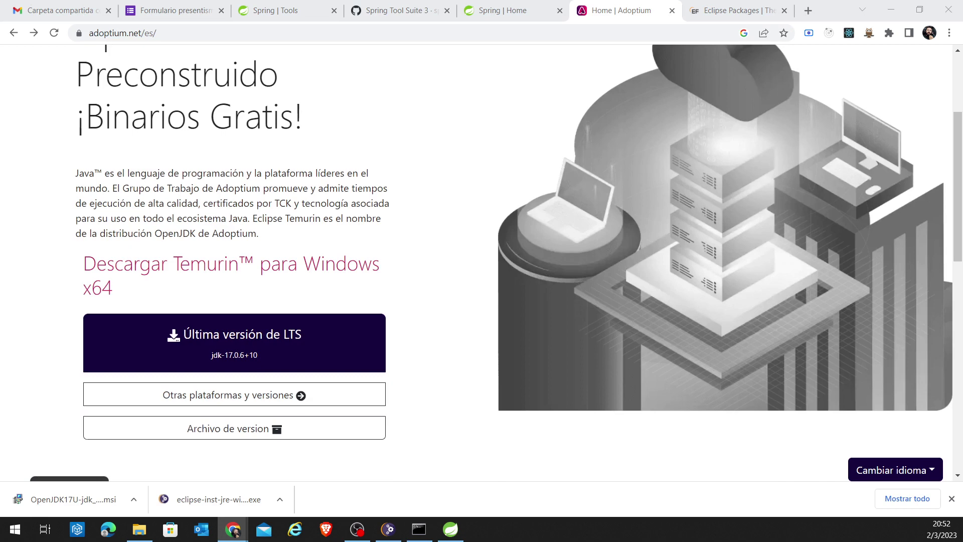
click(531, 11)
click(622, 11)
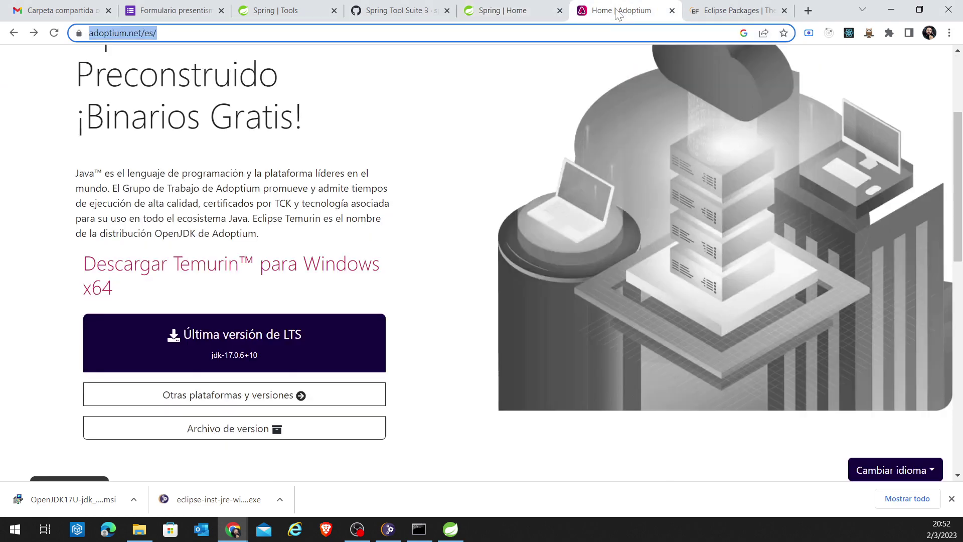
click(707, 15)
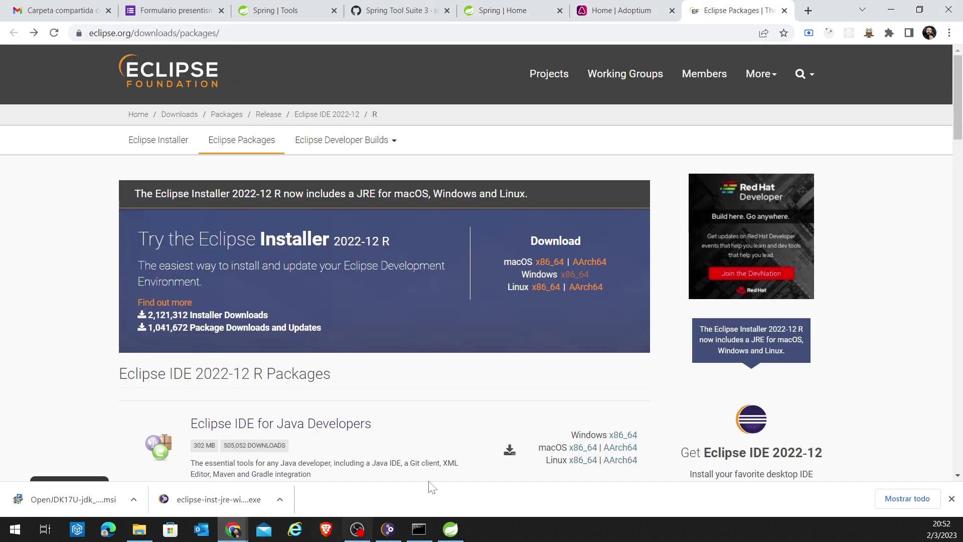
Step: View the Spring Tool Suite 3 Dashboard at full screen, and minimize the window
click(451, 529)
click(675, 117)
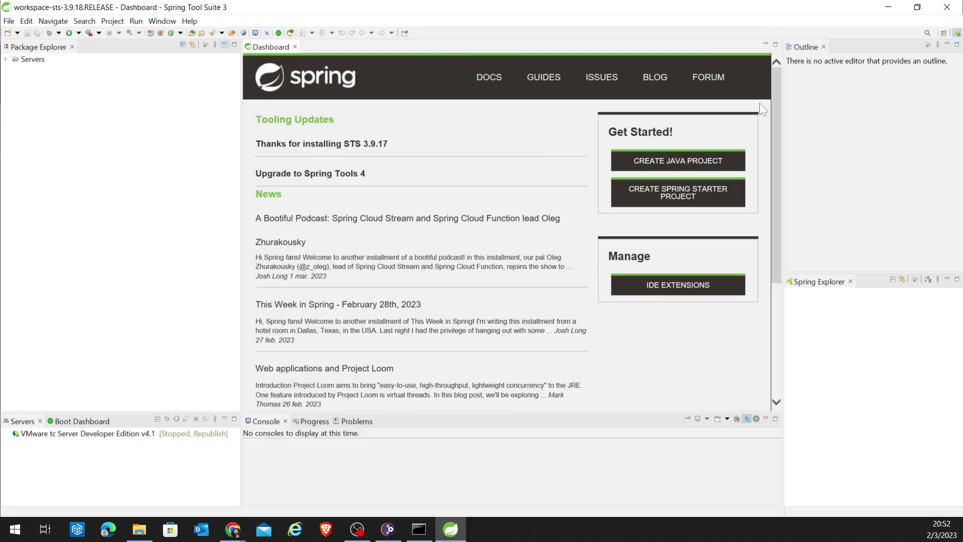
click(888, 9)
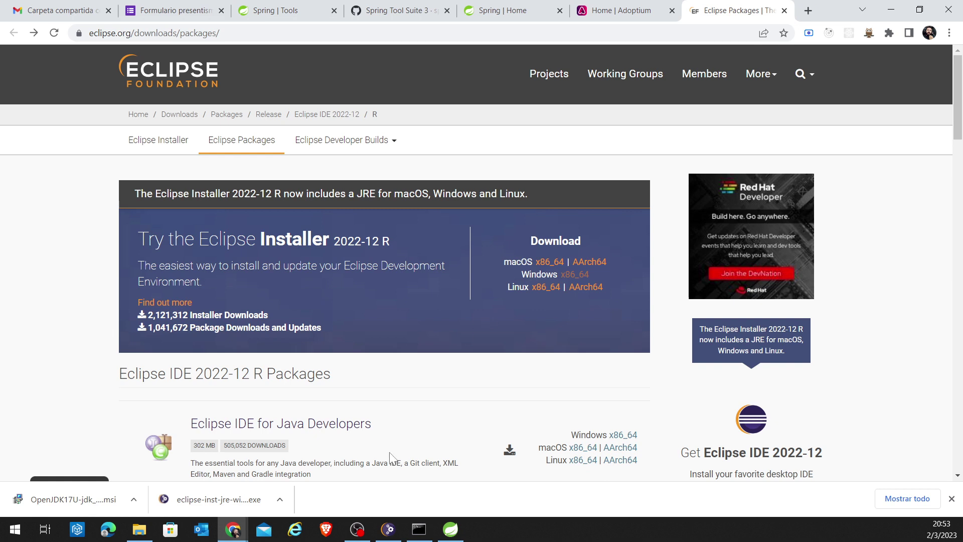
Step: Bring the Eclipse Installer forward and move its window higher over the Eclipse Packages page
click(388, 529)
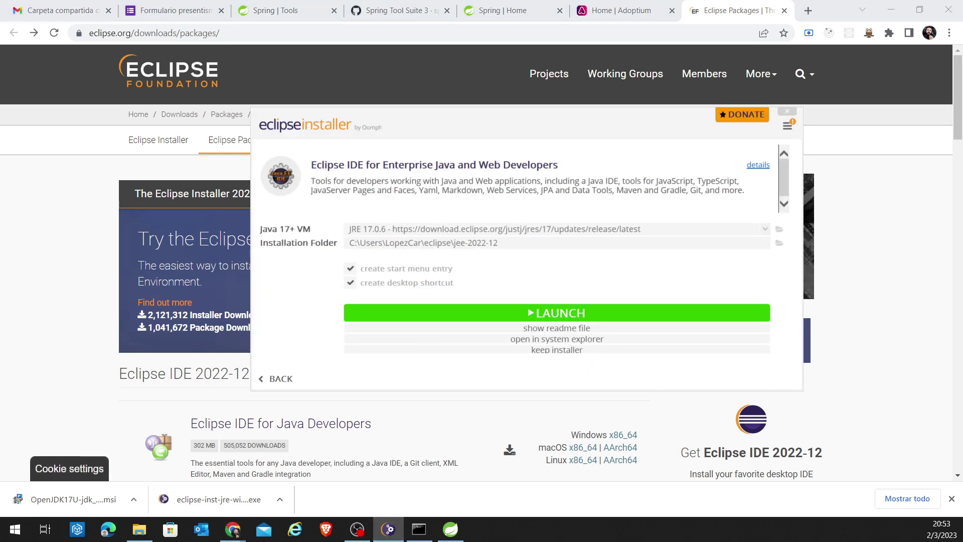
drag(458, 165, 559, 163)
click(608, 208)
drag(580, 128, 548, 107)
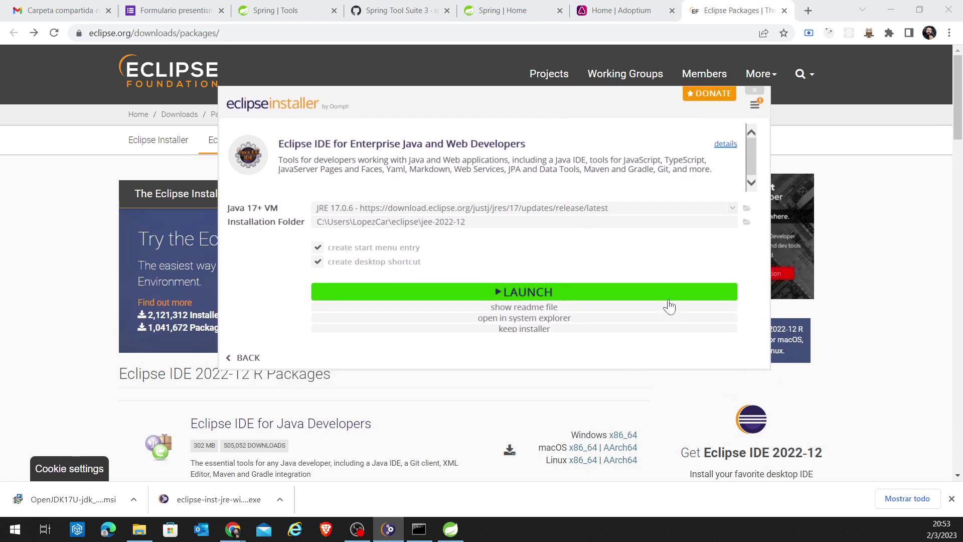
Step: Bring the Command Prompt forward and move it to the lower part of the screen, clear of the installer's Java VM settings
click(427, 532)
drag(552, 193, 563, 249)
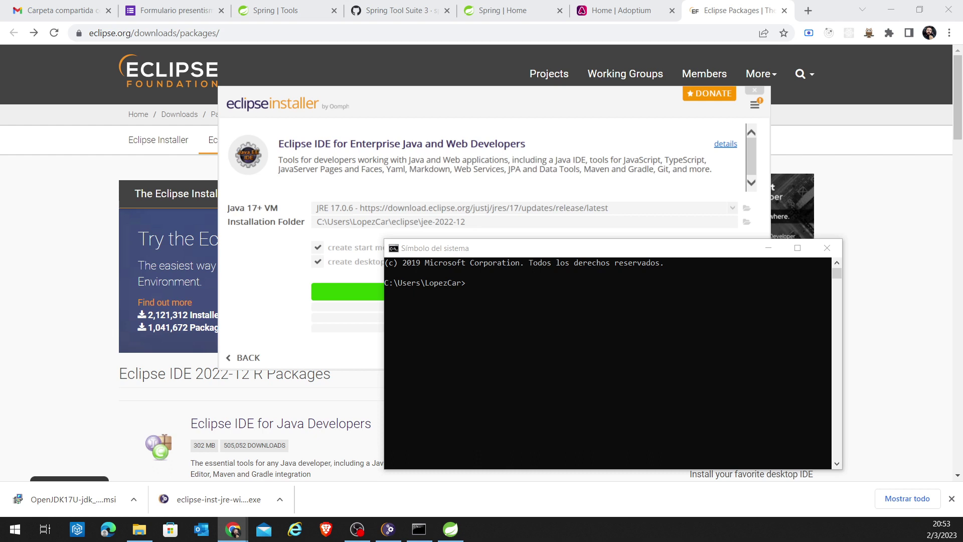
drag(705, 247, 728, 253)
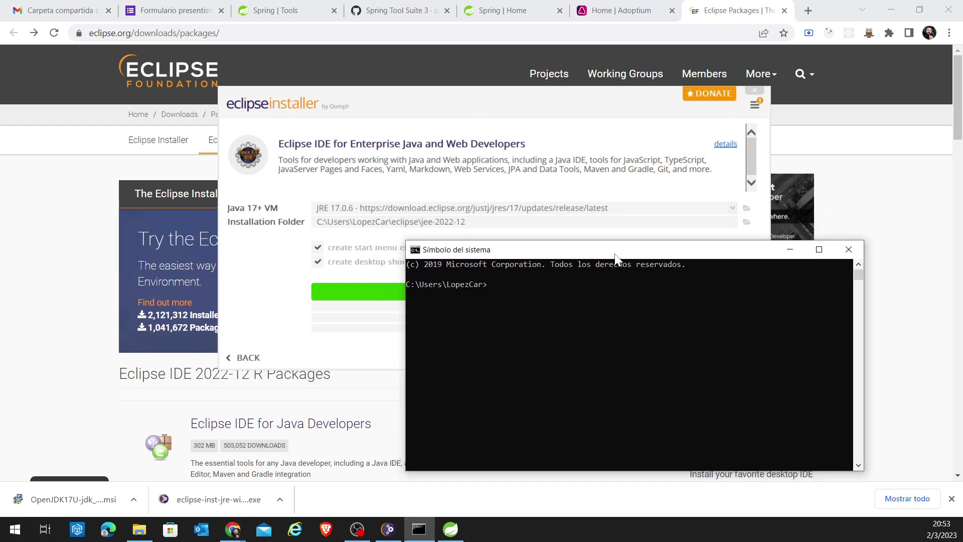
drag(616, 258, 636, 256)
Step: Check the installed Java version by running java --version in the Command Prompt
text(jva)
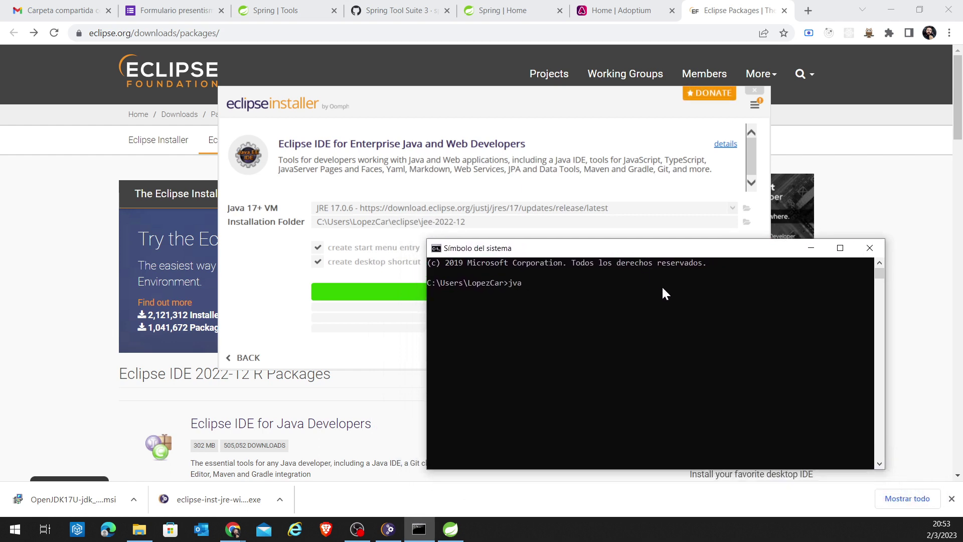
key(BackSpace)
key(BackSpace)
text(ava --version)
key(Return)
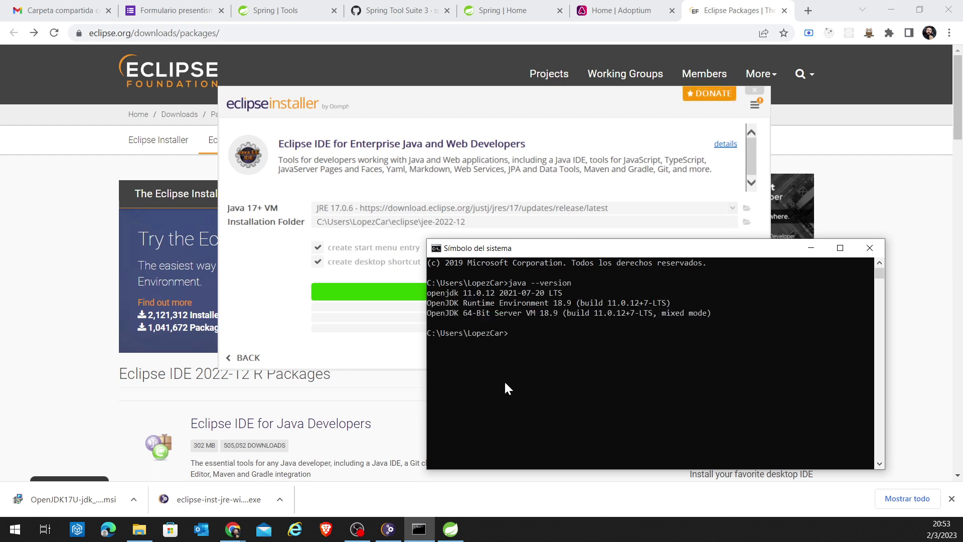
Step: Highlight the java --version command and the OpenJDK version and release date in its output
drag(463, 292, 536, 295)
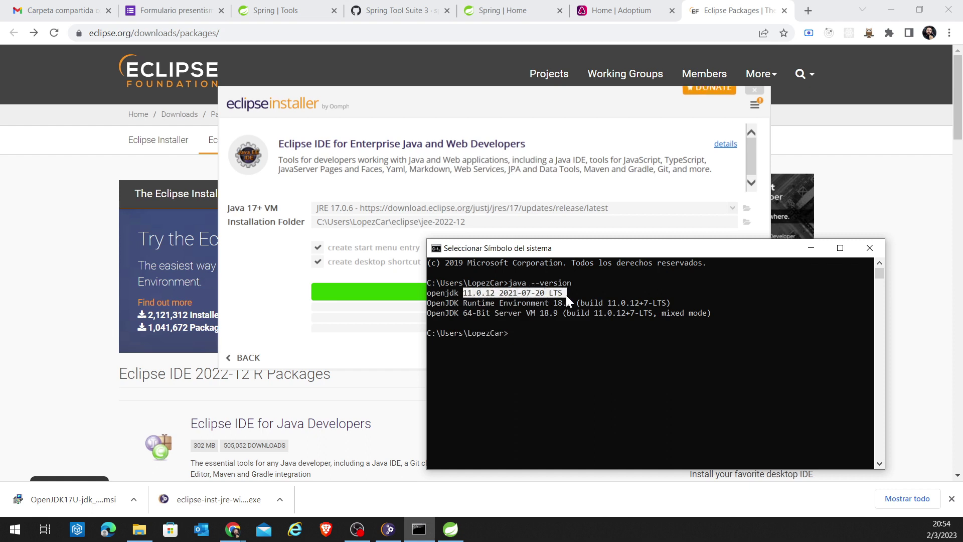
click(564, 294)
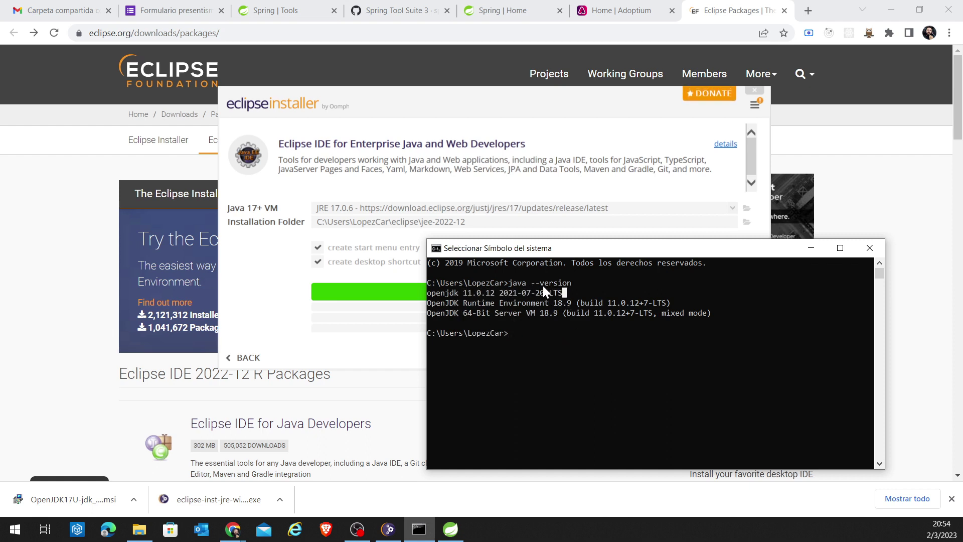
drag(504, 283, 568, 283)
click(572, 284)
drag(463, 290, 561, 291)
click(564, 291)
drag(462, 291, 560, 293)
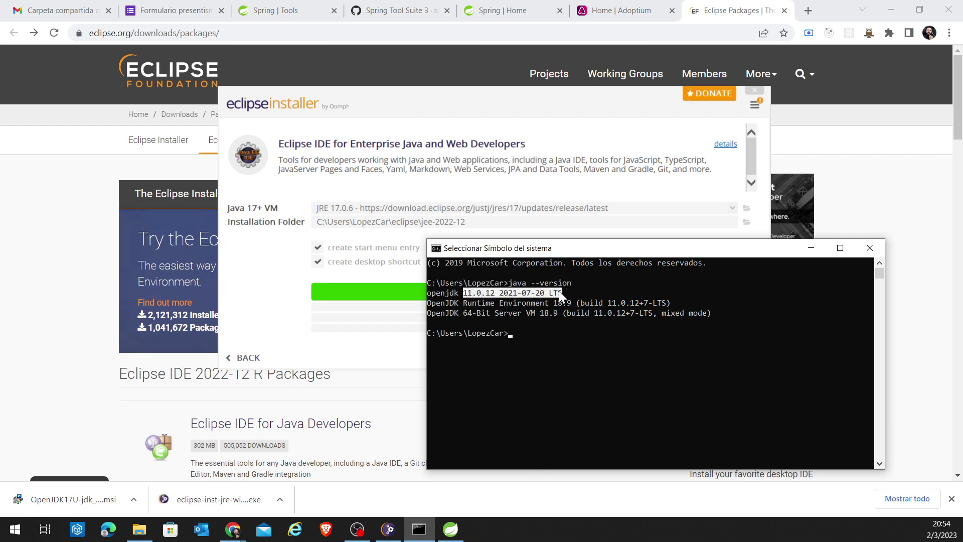
click(560, 292)
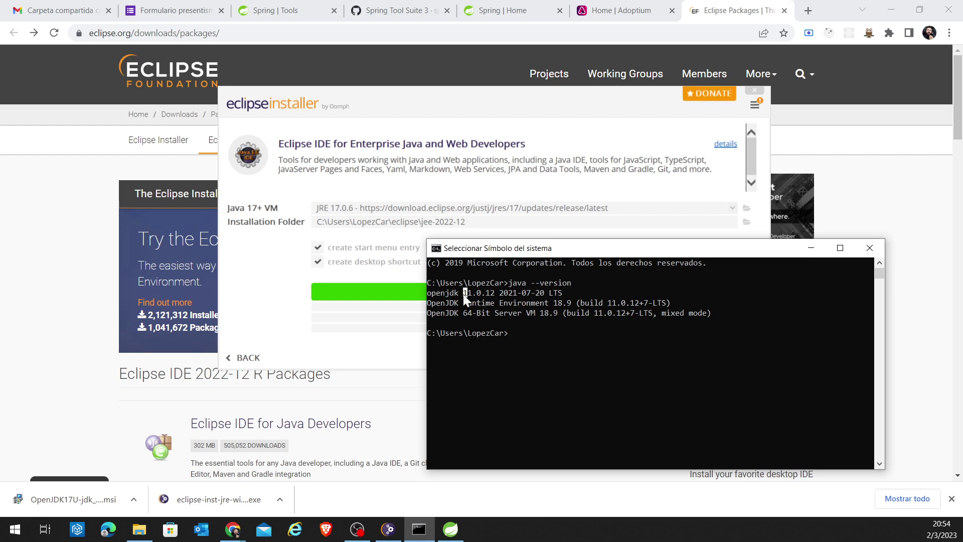
drag(462, 294, 570, 296)
click(569, 295)
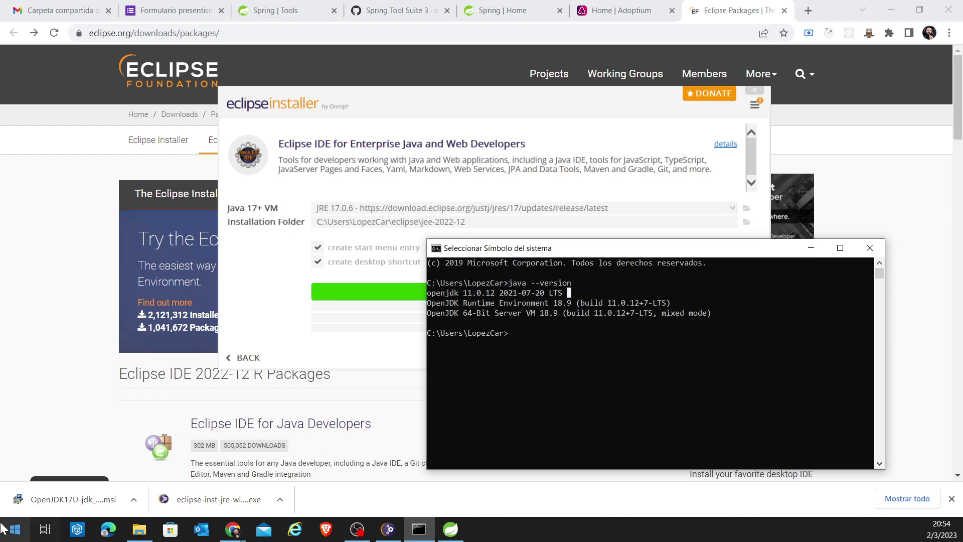
Step: Search Google for "redhat jdk 17" in a new browser tab
click(809, 11)
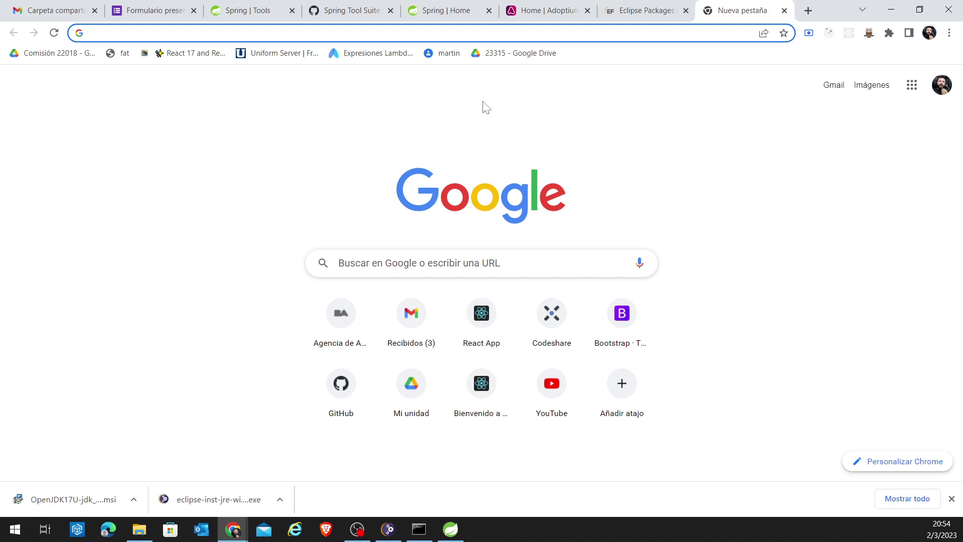
text(redhat )
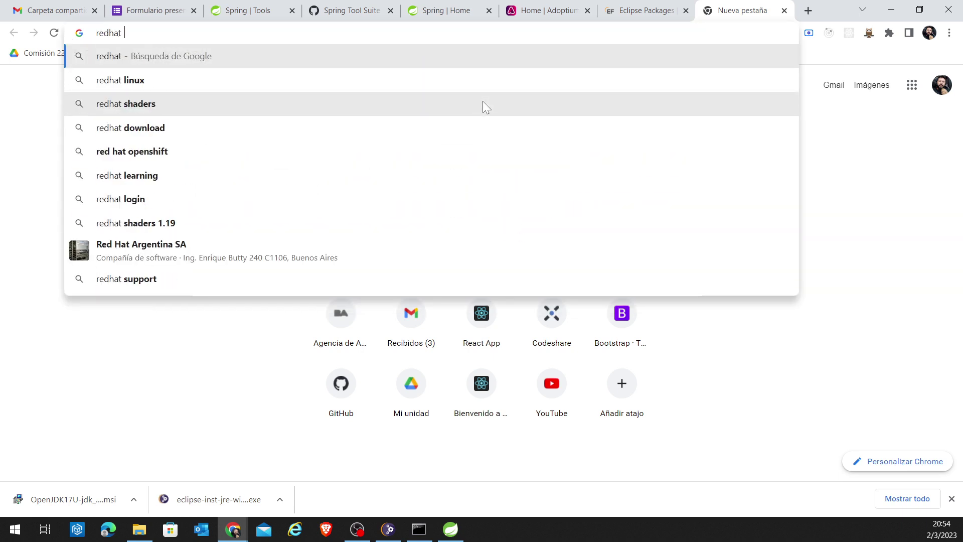
text(o)
key(BackSpace)
text(jdk)
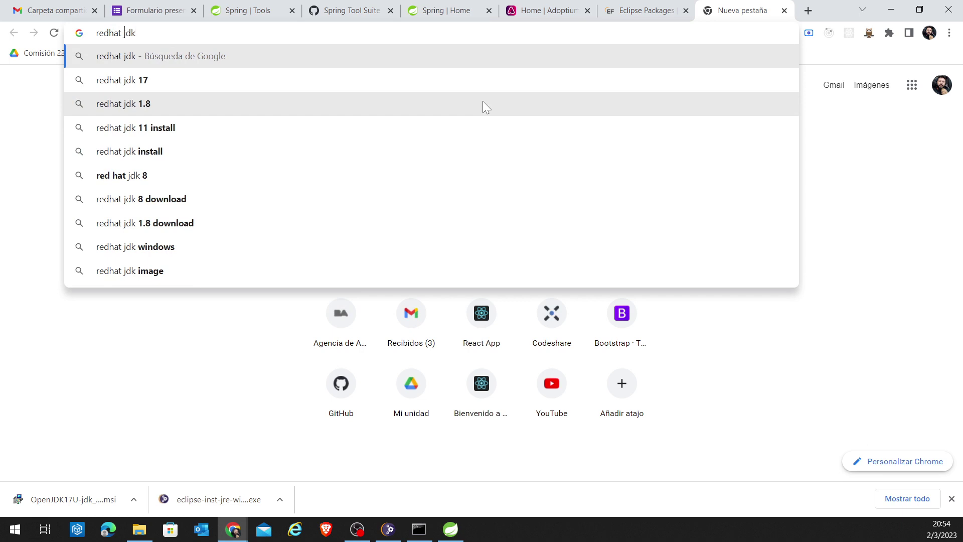
key(Down)
key(Return)
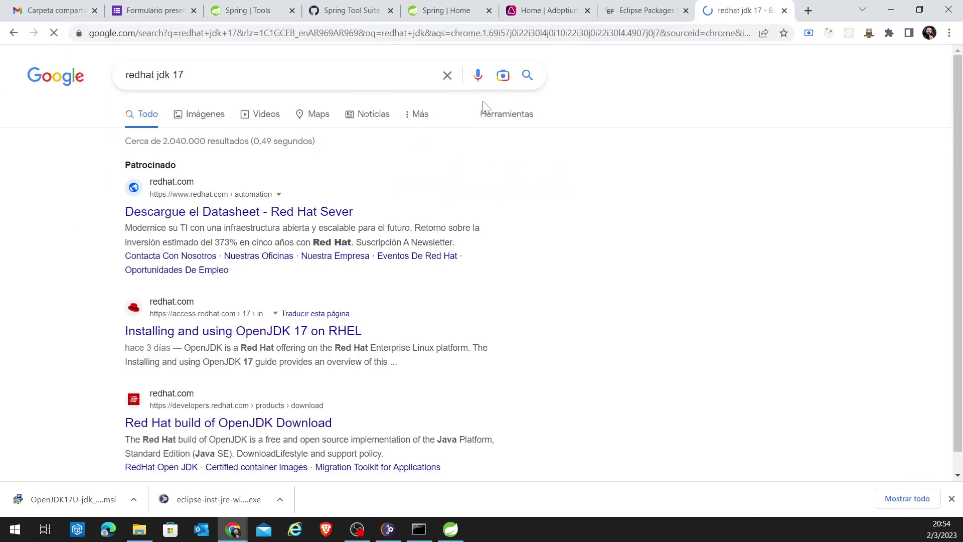
Step: Open Red Hat's "Installing and using OpenJDK 17 on RHEL" guide, and dismiss the cookie notice and the downloads bar
click(180, 305)
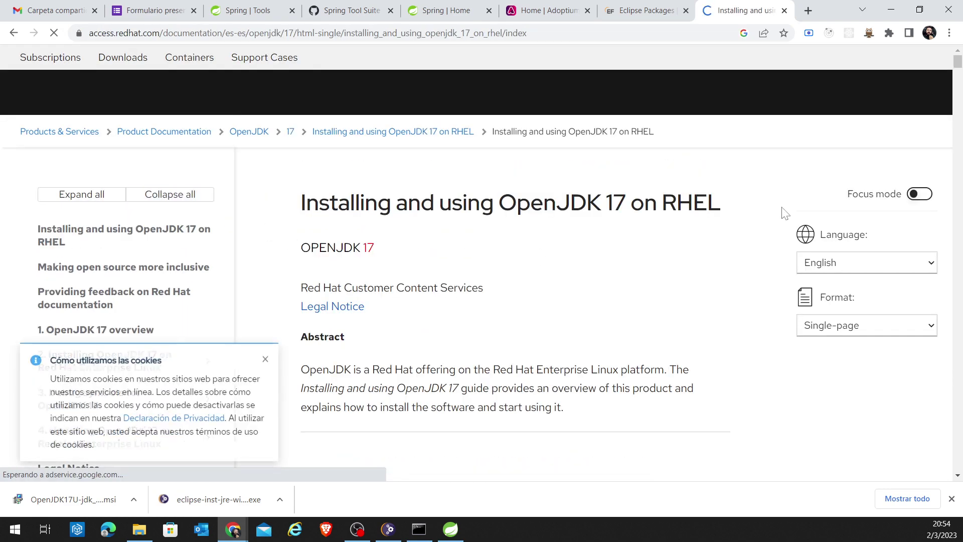
scroll(281, 366, down, 1)
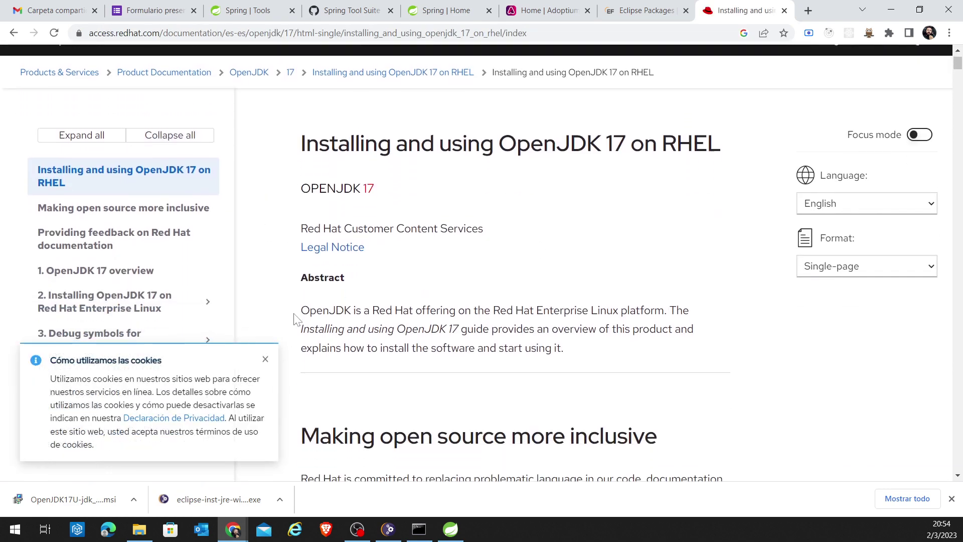
click(266, 359)
scroll(265, 359, down, 3)
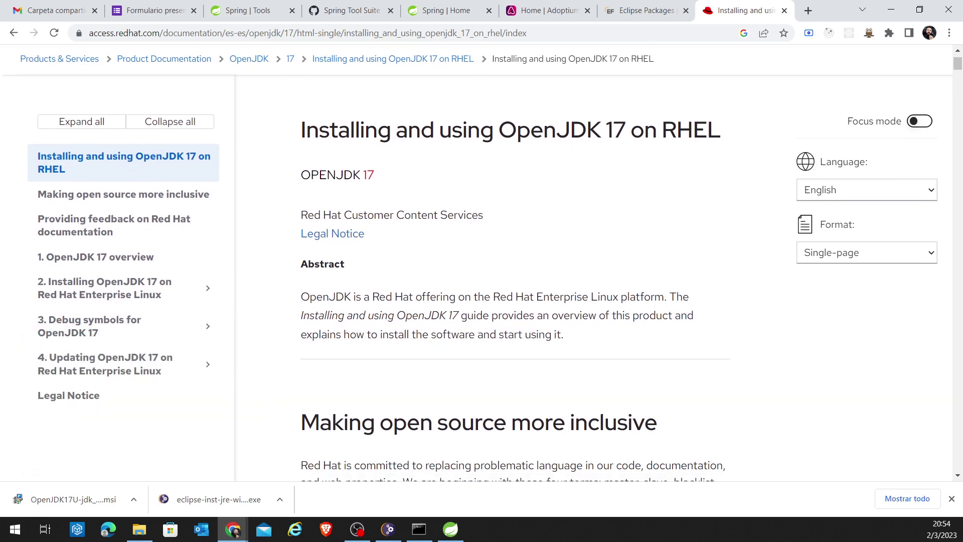
scroll(446, 329, down, 5)
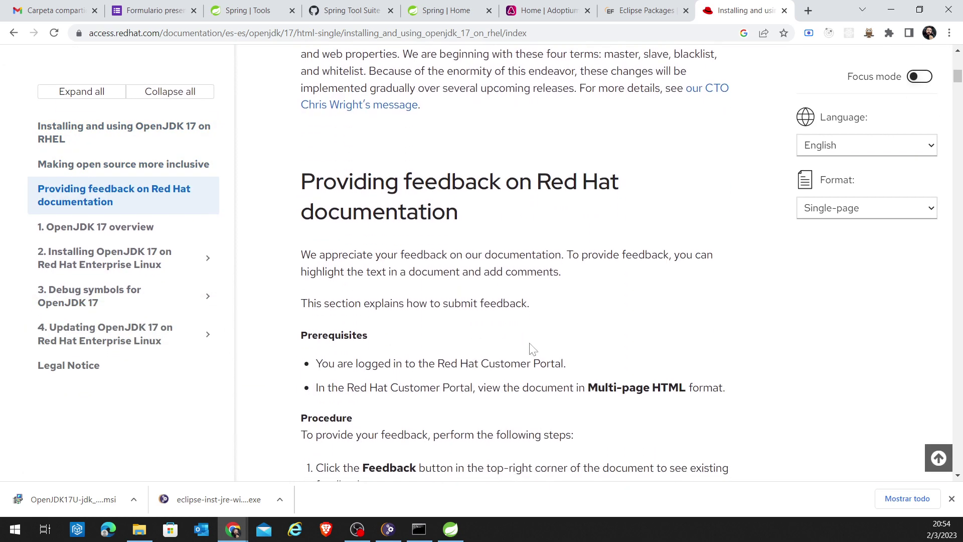
click(951, 499)
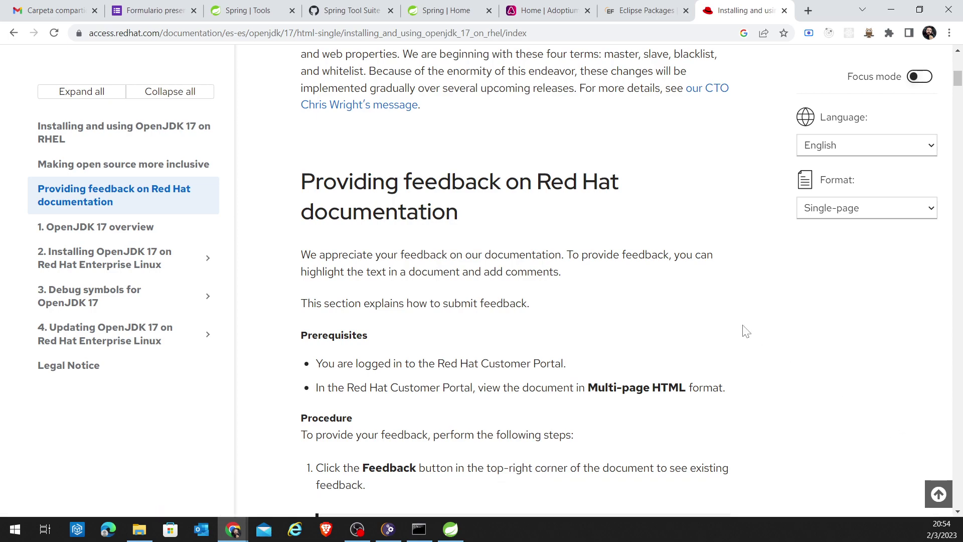
Step: Examine the guide's OpenJDK 17 overview and the yum and archive JRE installation procedures, and return to the Command Prompt
scroll(646, 345, down, 3)
scroll(645, 345, down, 11)
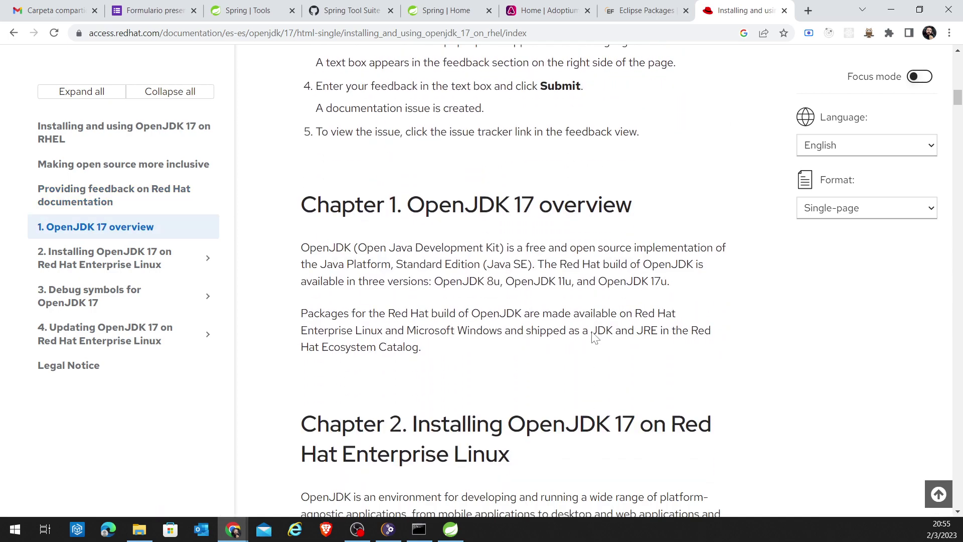
scroll(592, 332, down, 17)
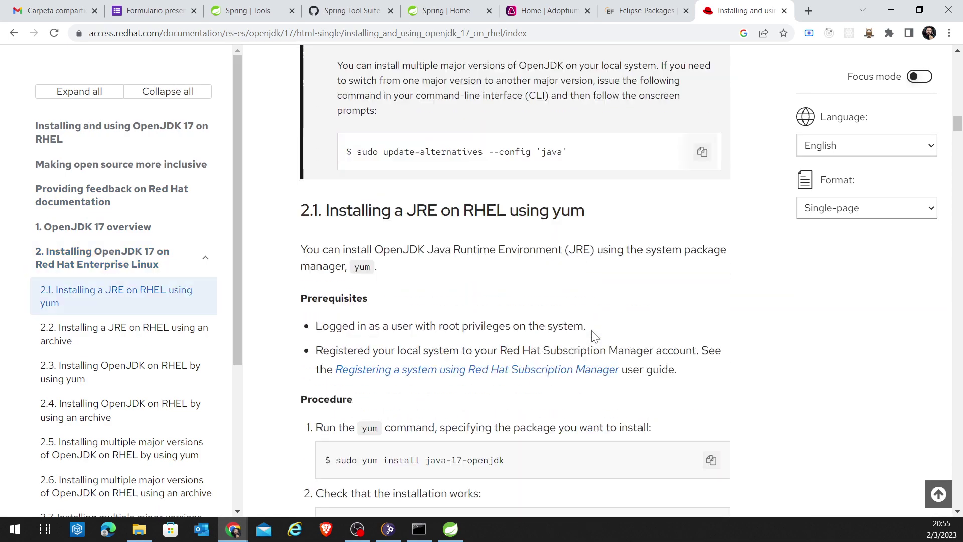
scroll(464, 306, down, 7)
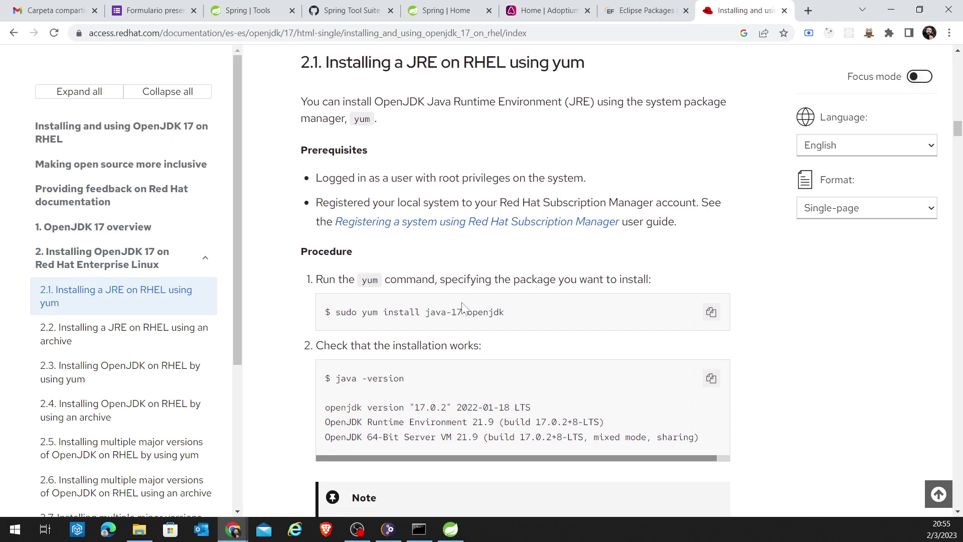
scroll(464, 307, down, 7)
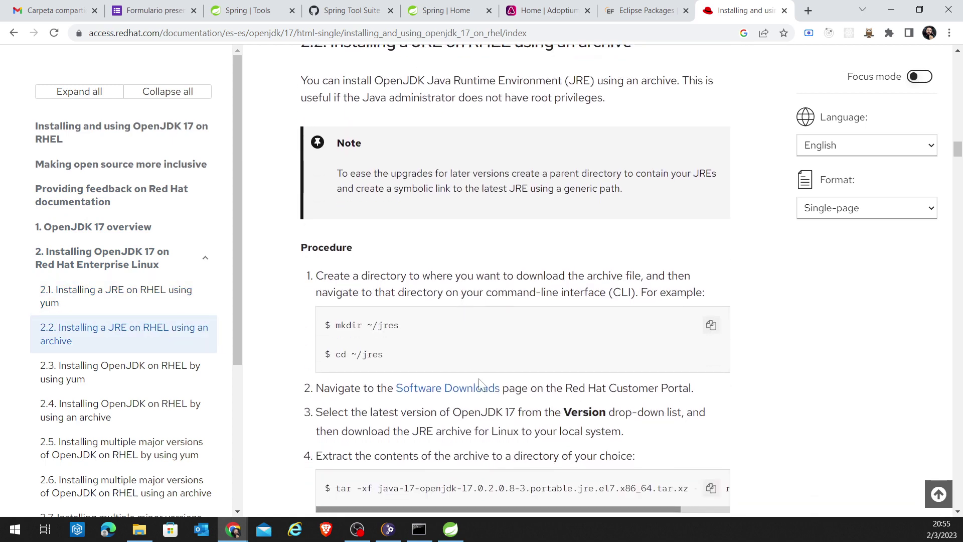
scroll(478, 396, down, 5)
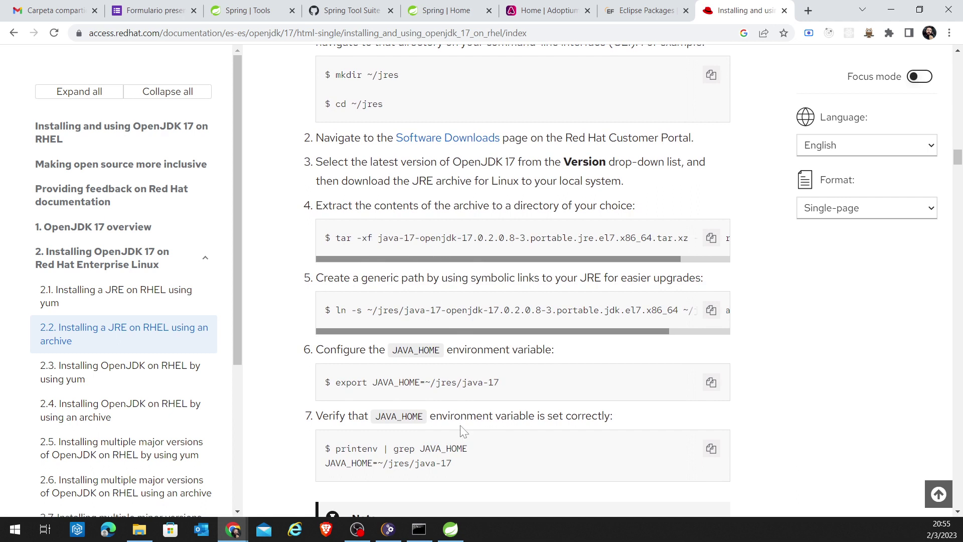
scroll(462, 430, down, 3)
click(419, 528)
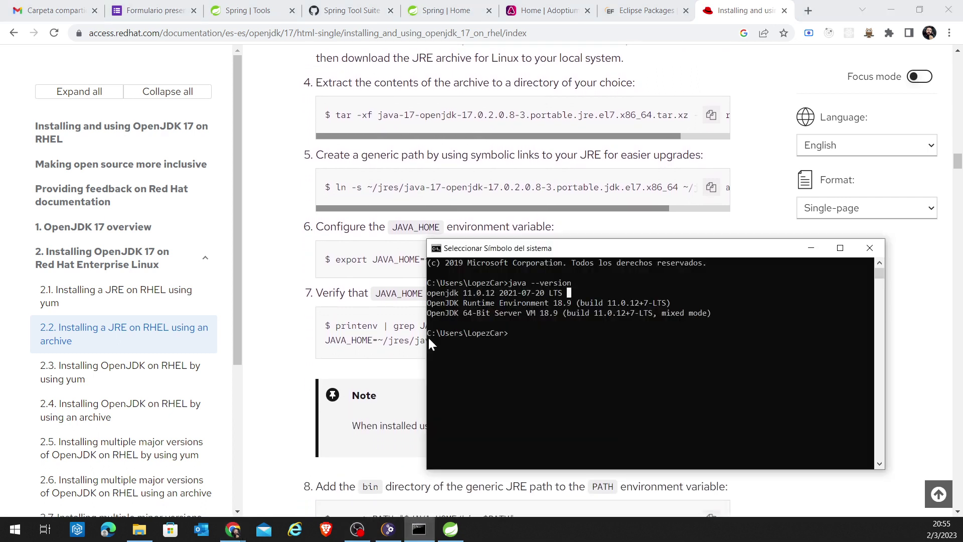
Step: Move the Command Prompt window toward the middle of the screen, over the OpenJDK guide
drag(582, 252, 461, 232)
click(468, 274)
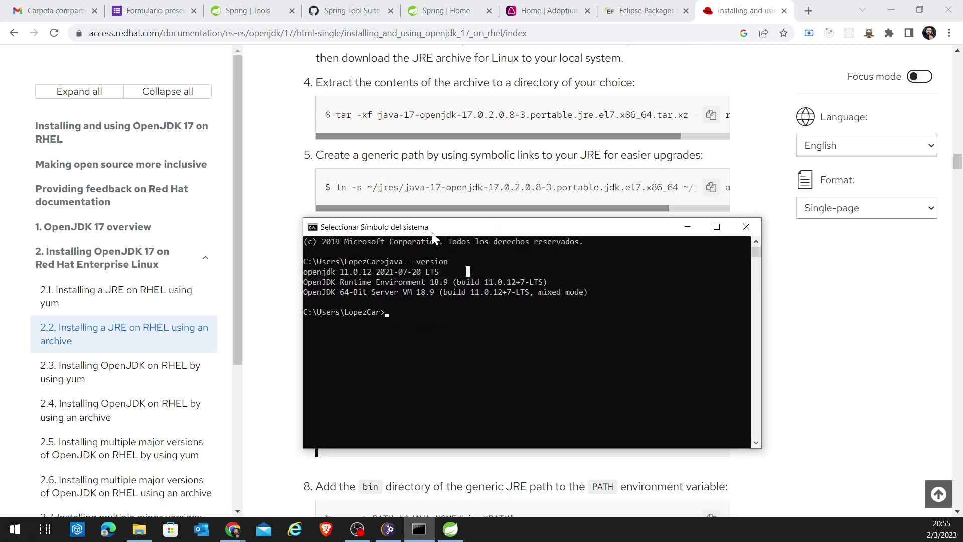
drag(432, 233, 446, 226)
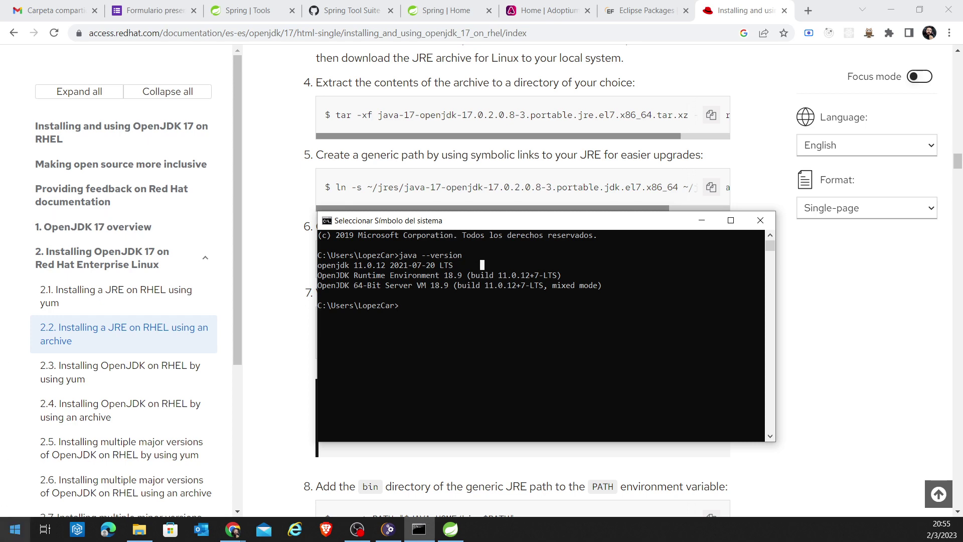
Step: Open the Windows system properties at the advanced options
click(15, 529)
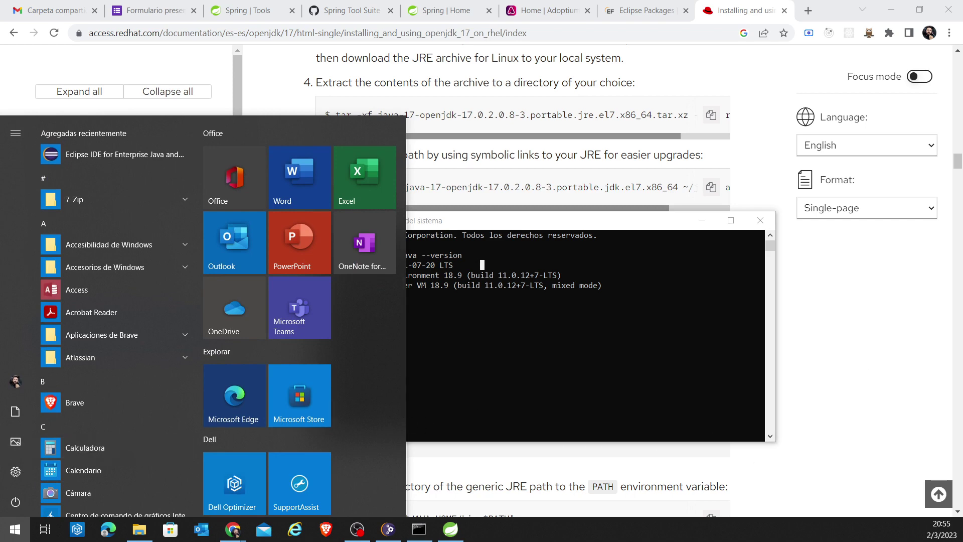
key(super)
key(super)
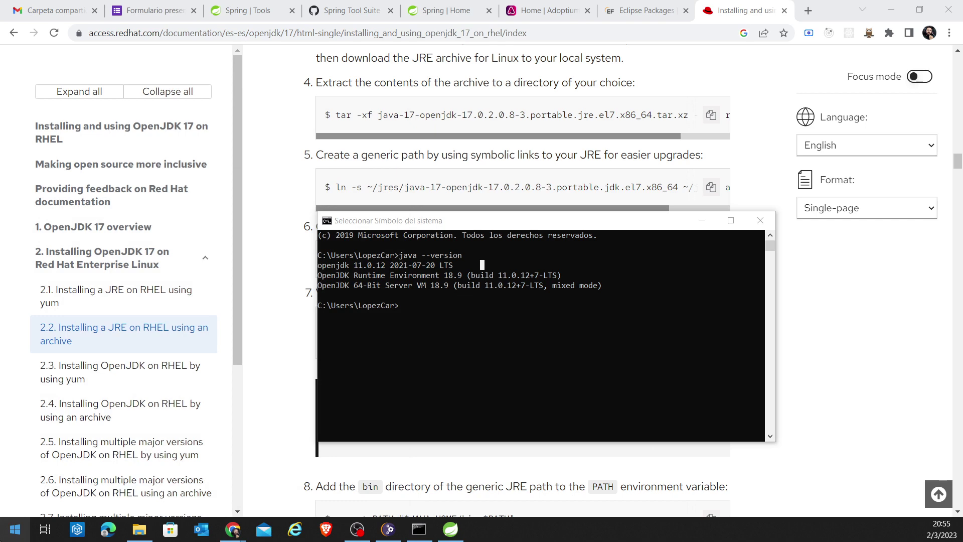
click(13, 535)
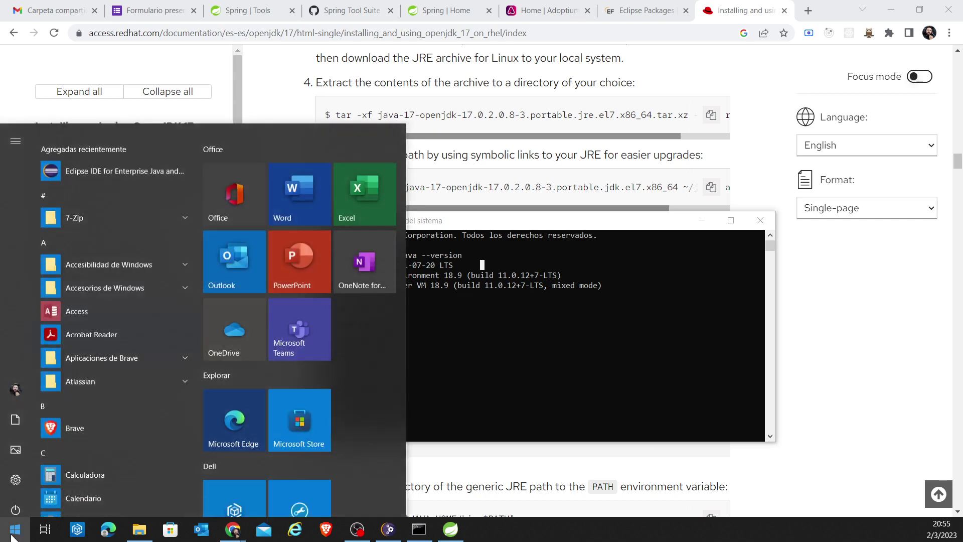
click(13, 536)
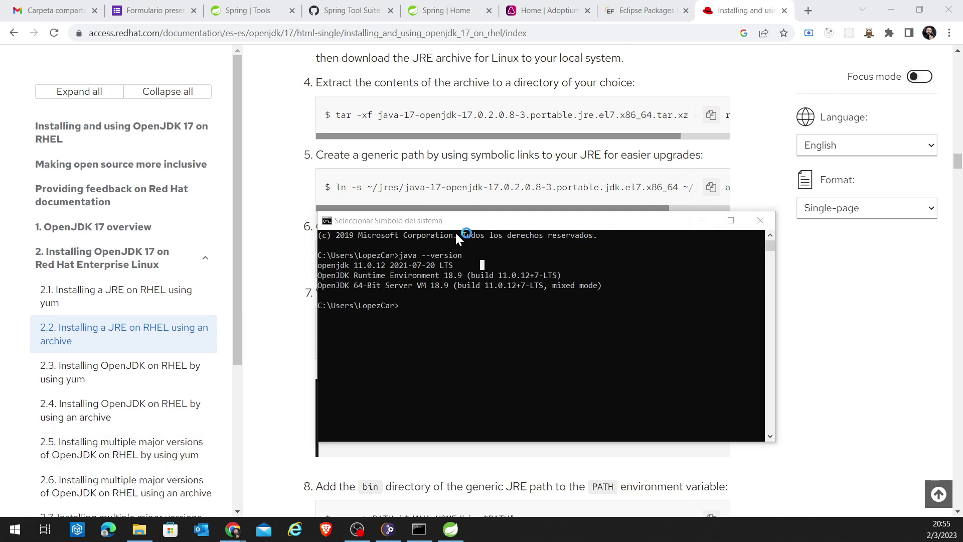
click(511, 267)
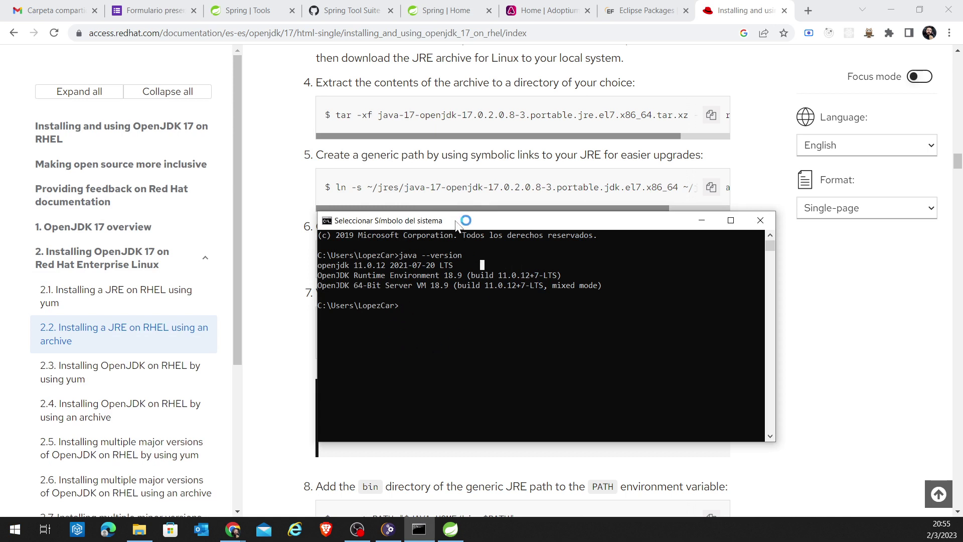
drag(456, 224, 442, 227)
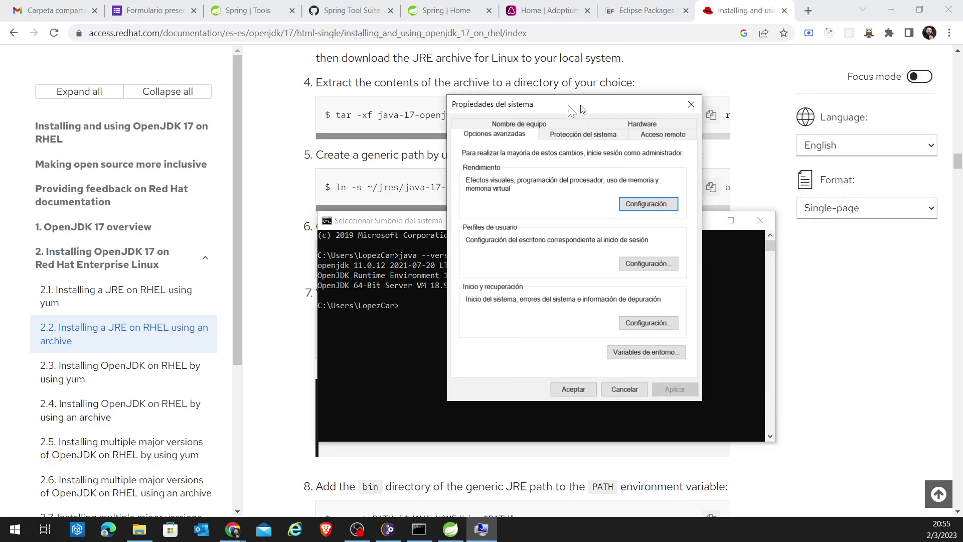
Step: Open the environment variables dialog and reposition it so both variable lists can be read
drag(576, 108, 510, 156)
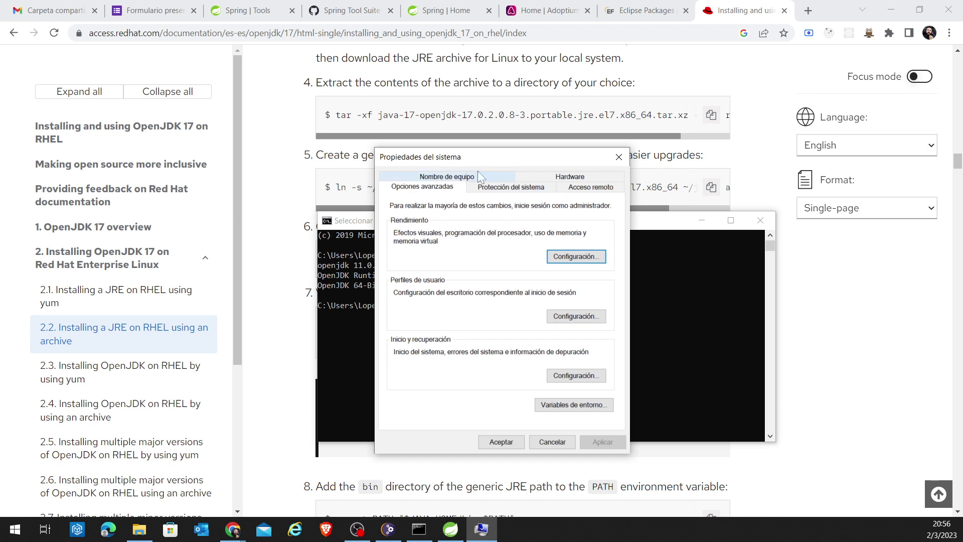
drag(476, 159, 472, 166)
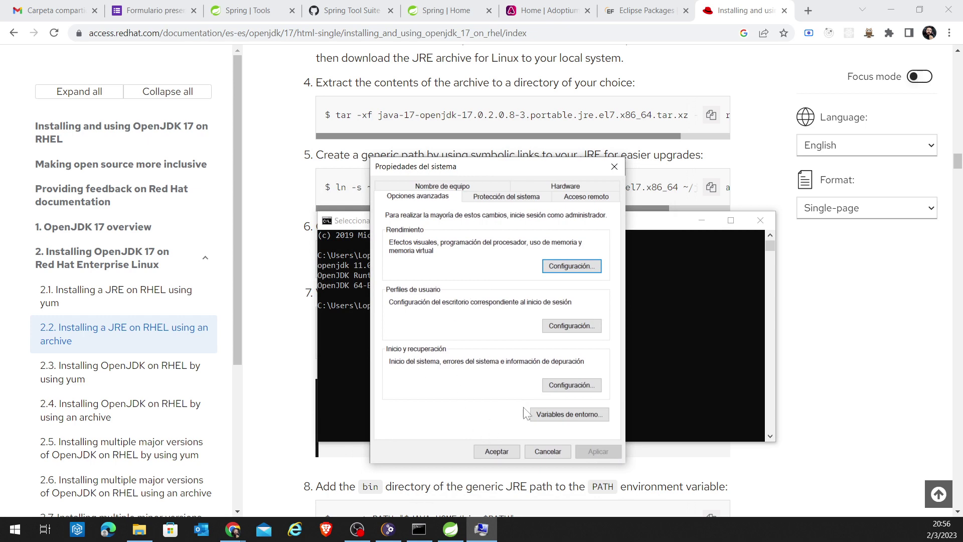
click(578, 419)
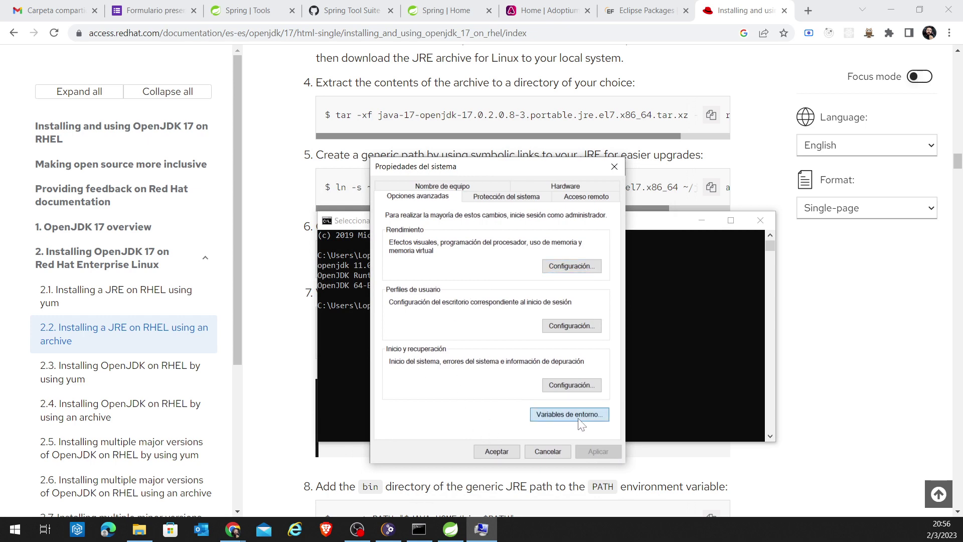
drag(494, 72, 631, 63)
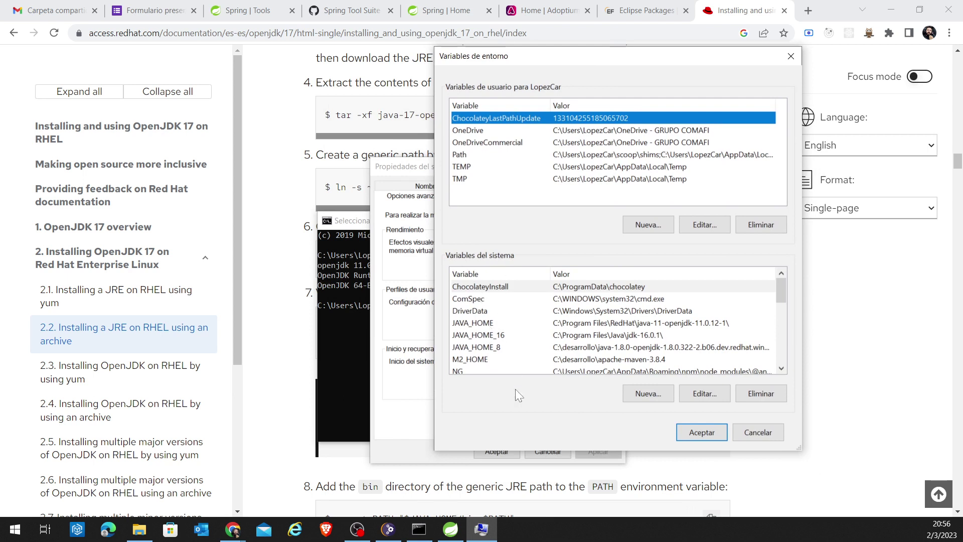
Step: Highlight the JAVA_HOME system variable and look through the list of system variables around it
scroll(506, 323, down, 1)
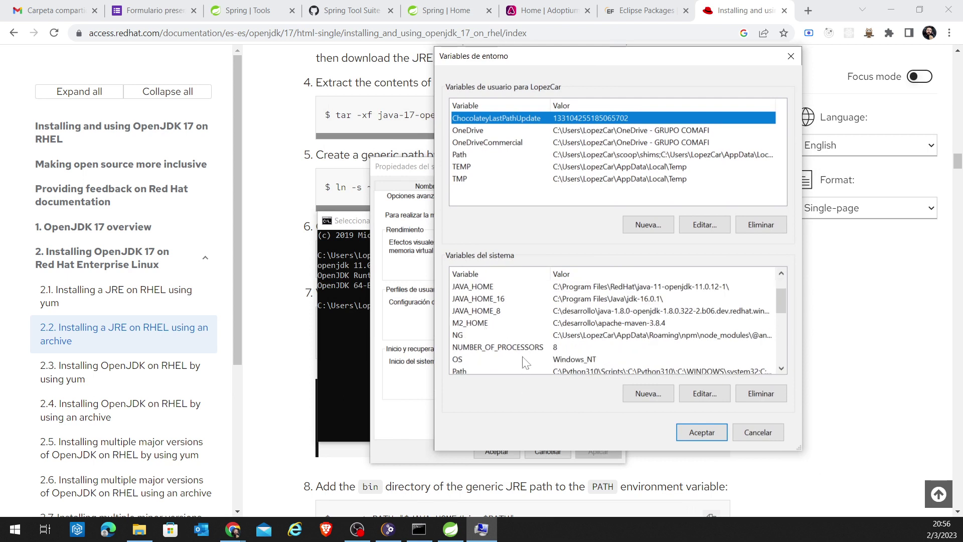
click(495, 289)
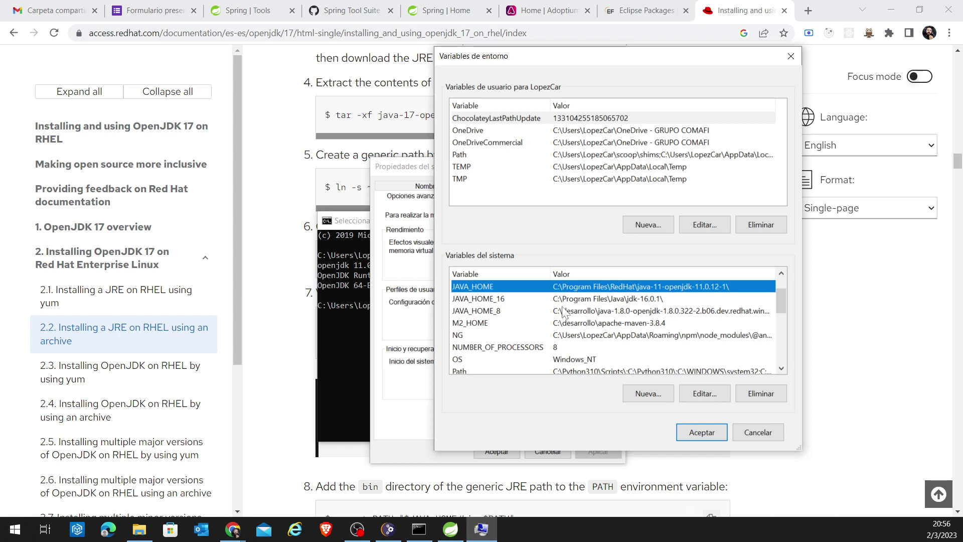
scroll(541, 335, up, 1)
scroll(541, 334, down, 4)
scroll(542, 334, up, 3)
scroll(541, 334, up, 1)
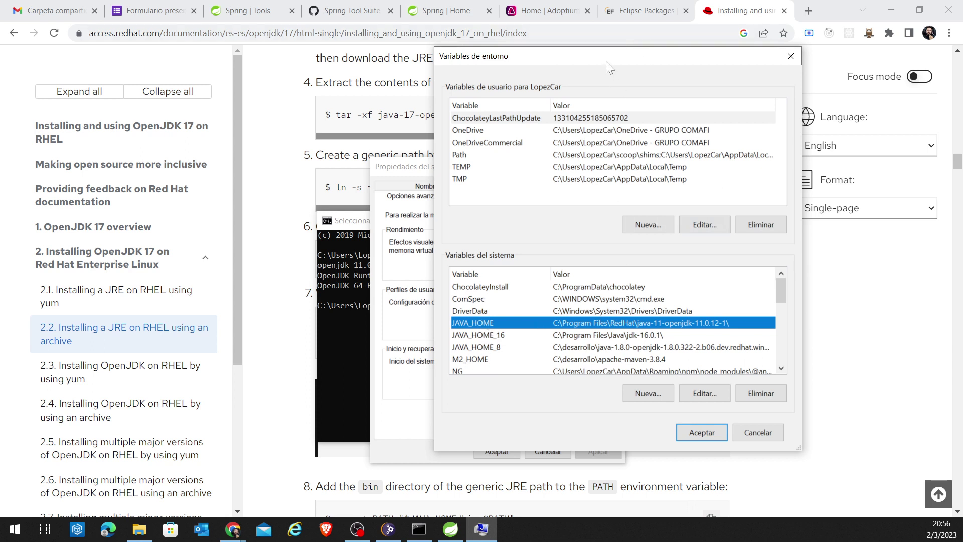
drag(606, 61, 611, 56)
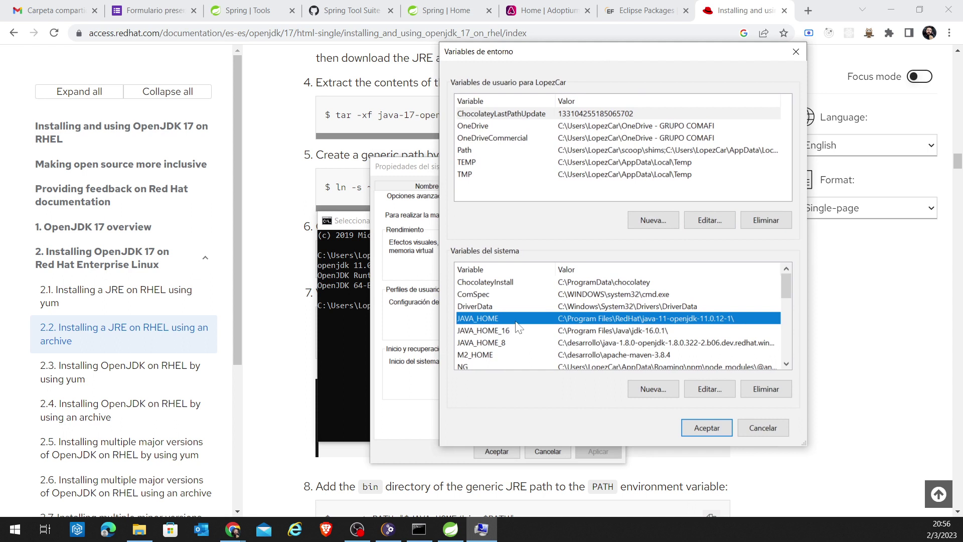
Step: Open JAVA_HOME for editing, close it without changes, and highlight the JAVA_HOME_16 and JAVA_HOME_8 system variables
click(711, 393)
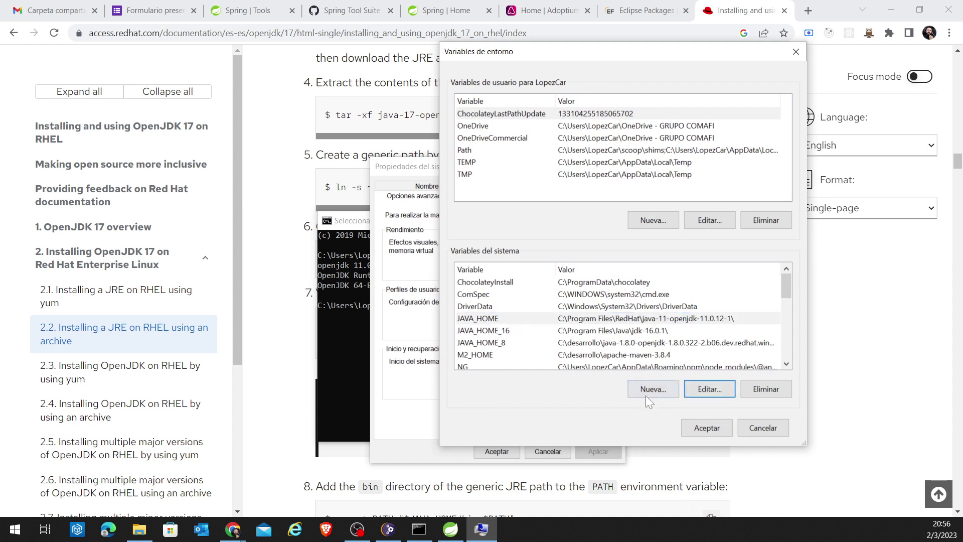
click(505, 330)
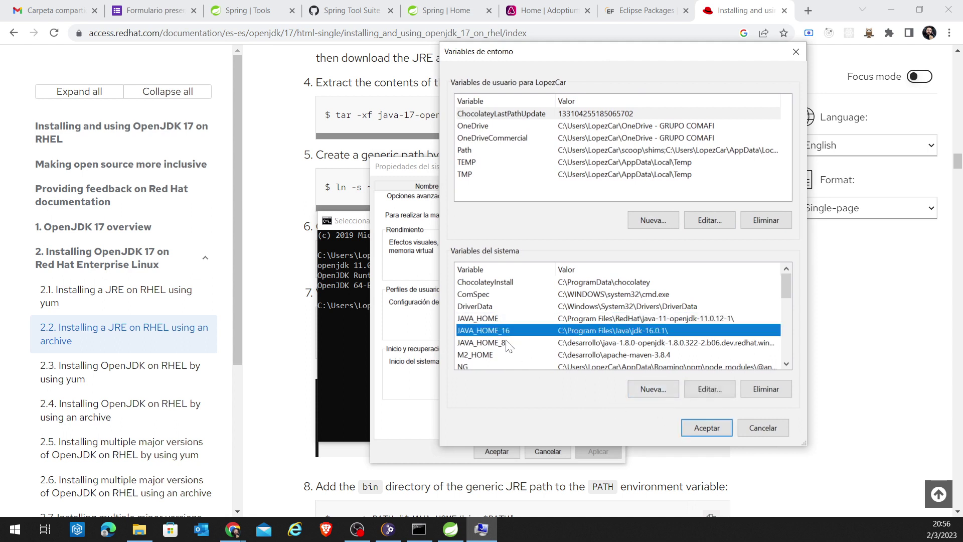
click(508, 343)
click(517, 332)
click(527, 343)
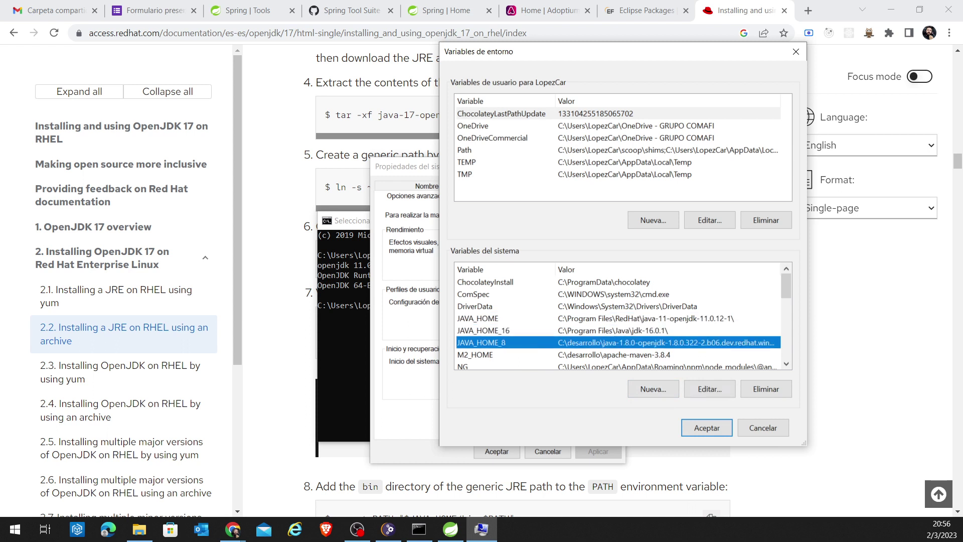
Step: Examine the full list of system variables, from the Java and Maven homes through Path to the last entry
scroll(496, 321, down, 4)
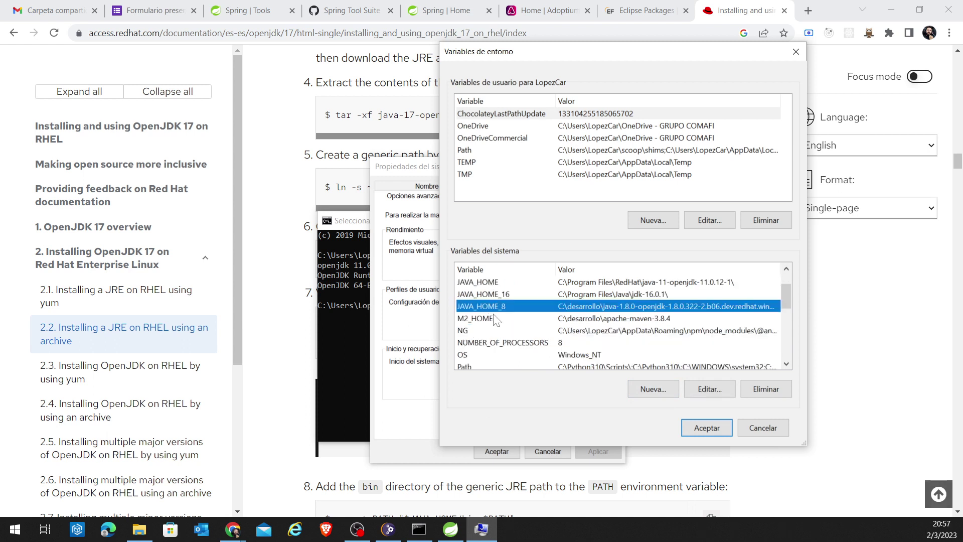
scroll(527, 320, down, 2)
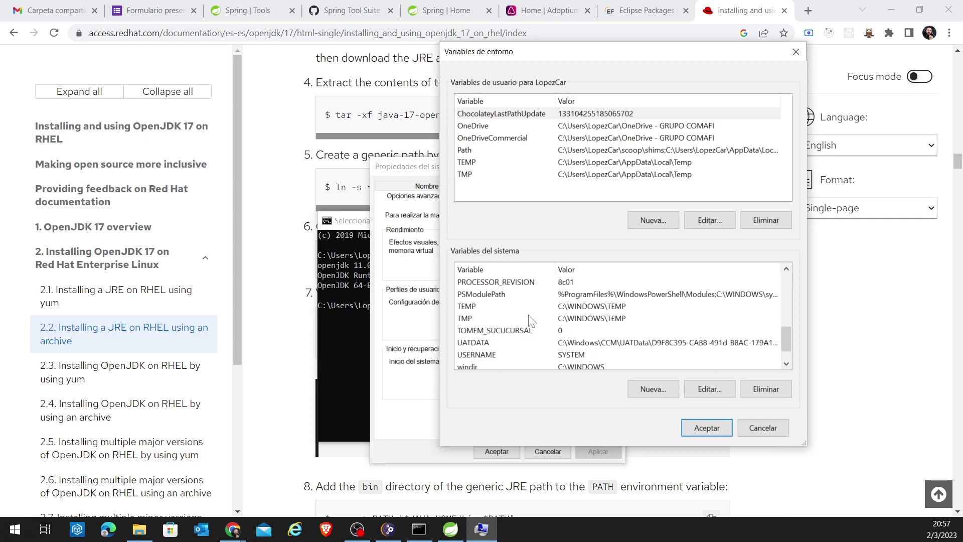
scroll(532, 322, up, 3)
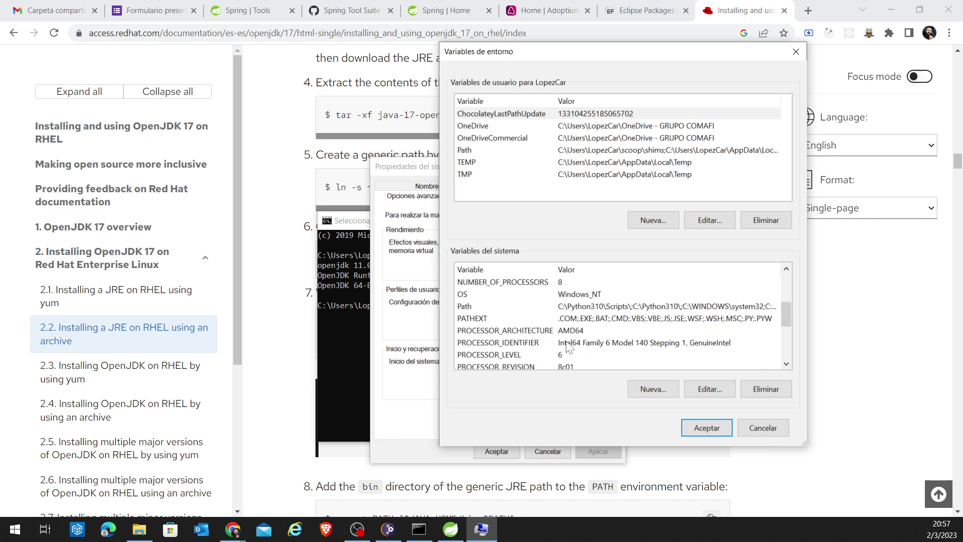
scroll(533, 339, up, 1)
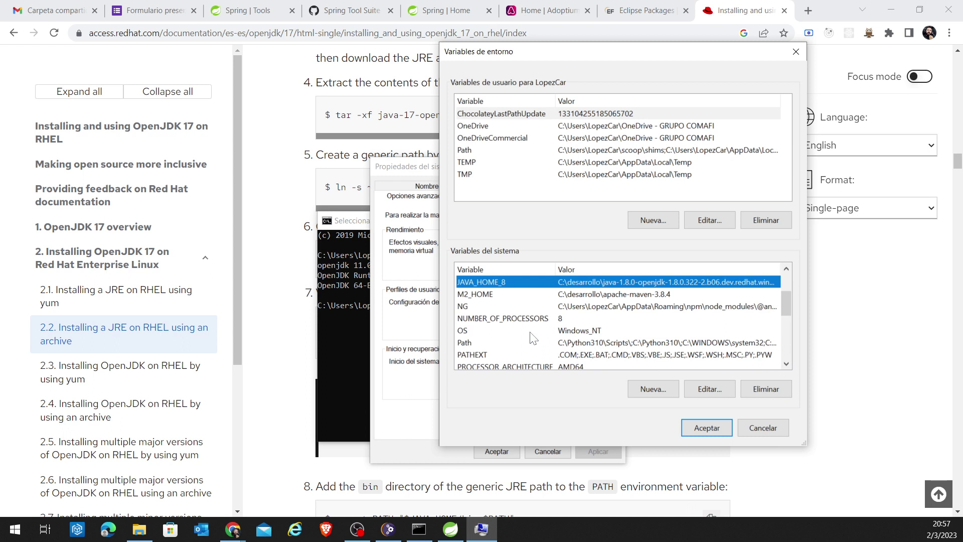
scroll(533, 339, up, 2)
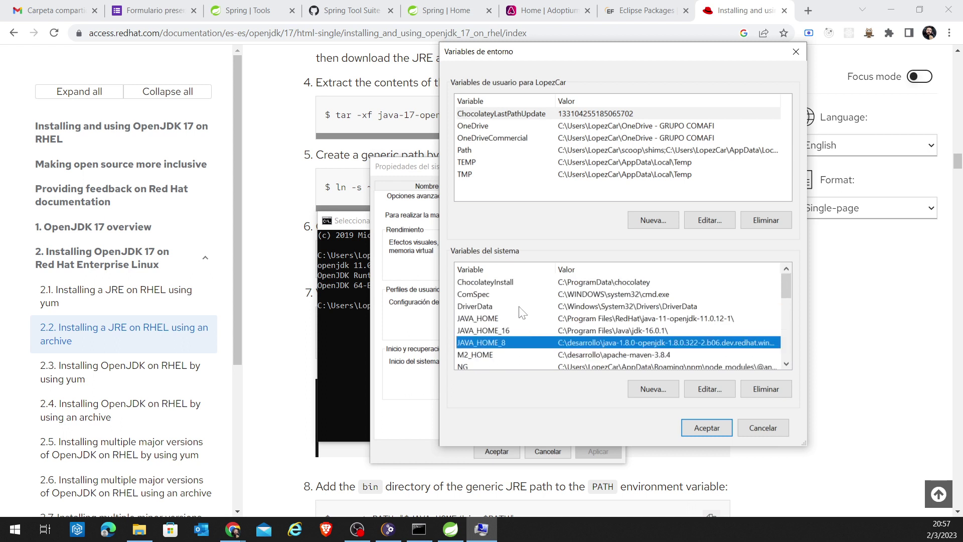
scroll(538, 321, down, 2)
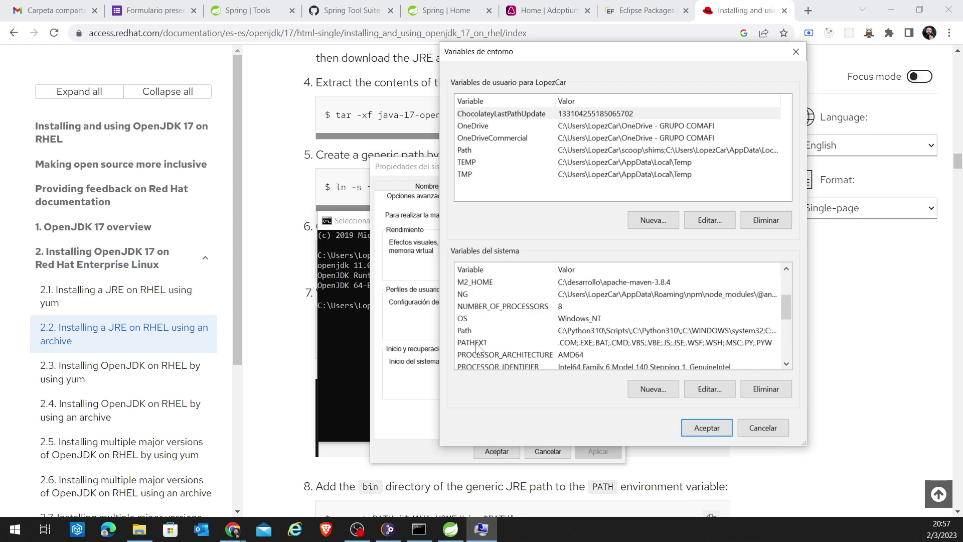
scroll(526, 342, down, 3)
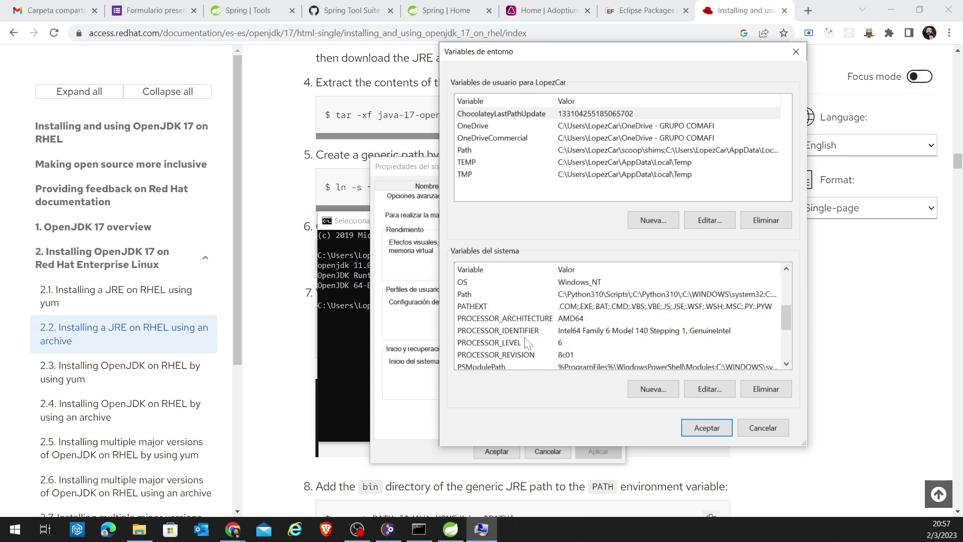
scroll(527, 342, up, 3)
scroll(526, 343, down, 5)
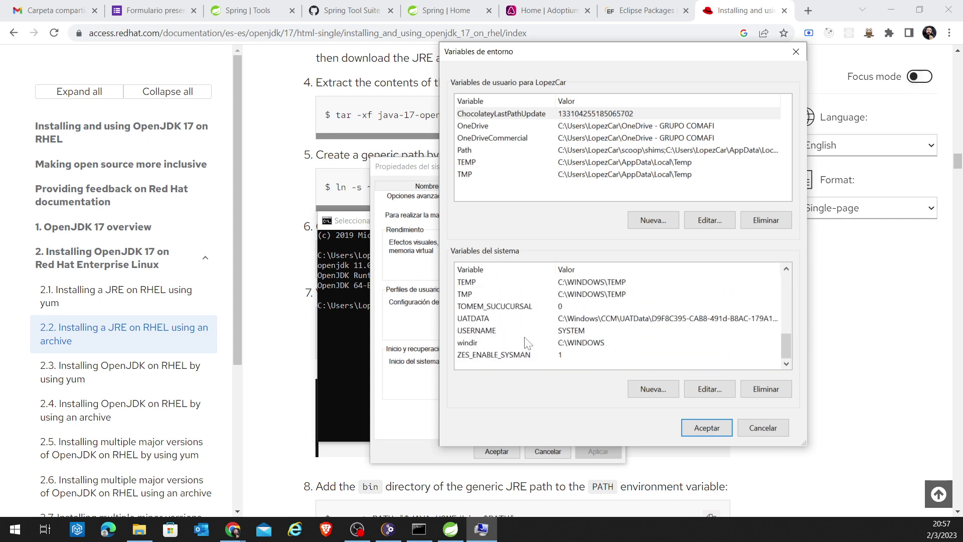
scroll(545, 329, up, 2)
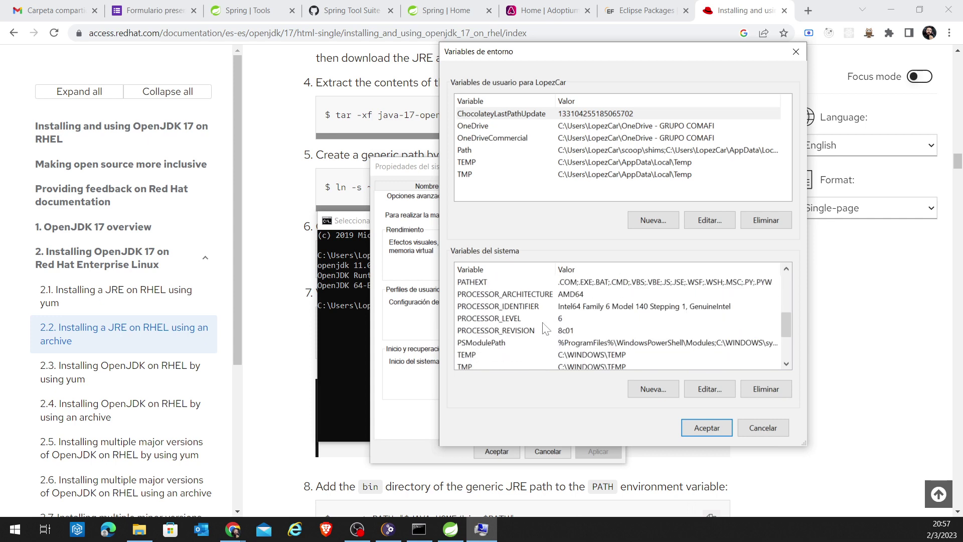
scroll(546, 329, up, 1)
scroll(536, 313, up, 2)
Step: Highlight JAVA_HOME again, show the blank form for a new system variable, and cancel it
click(533, 315)
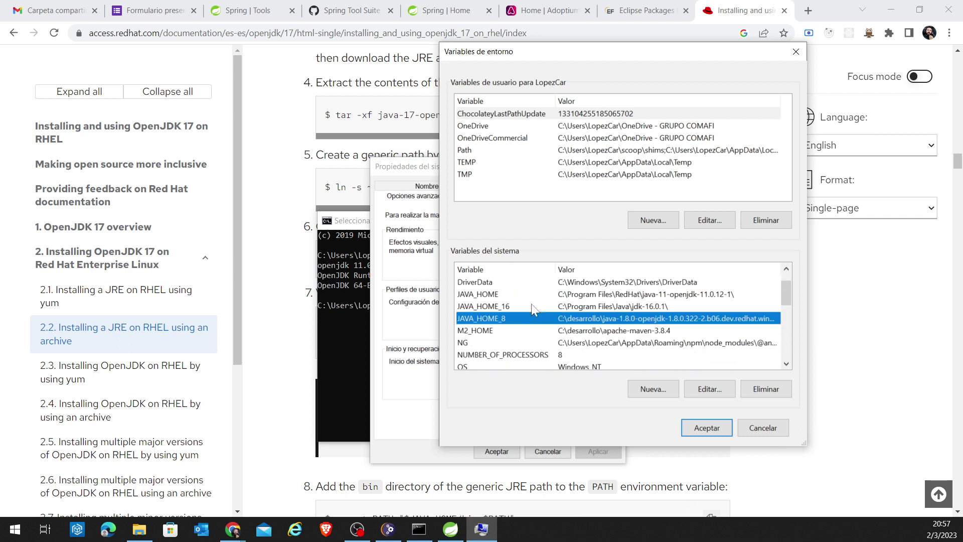
click(500, 297)
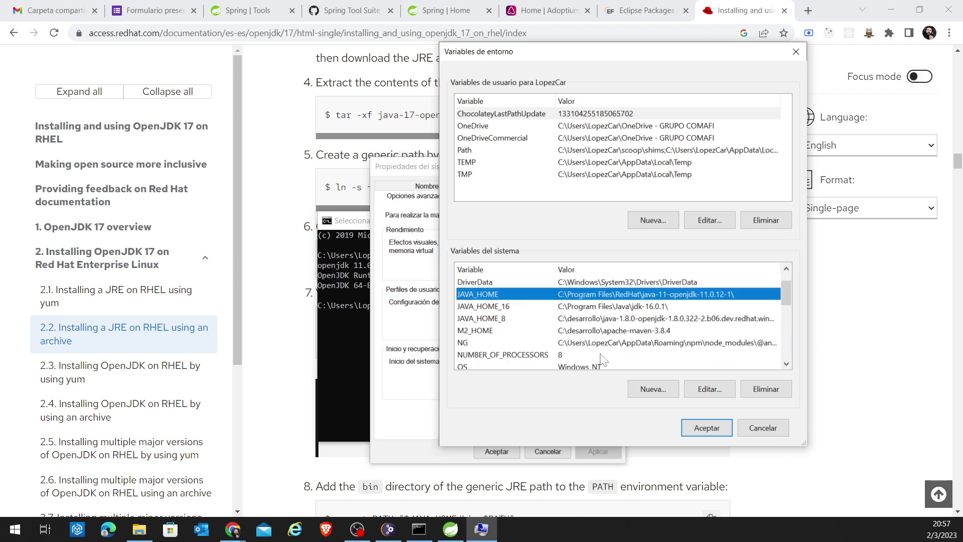
click(649, 389)
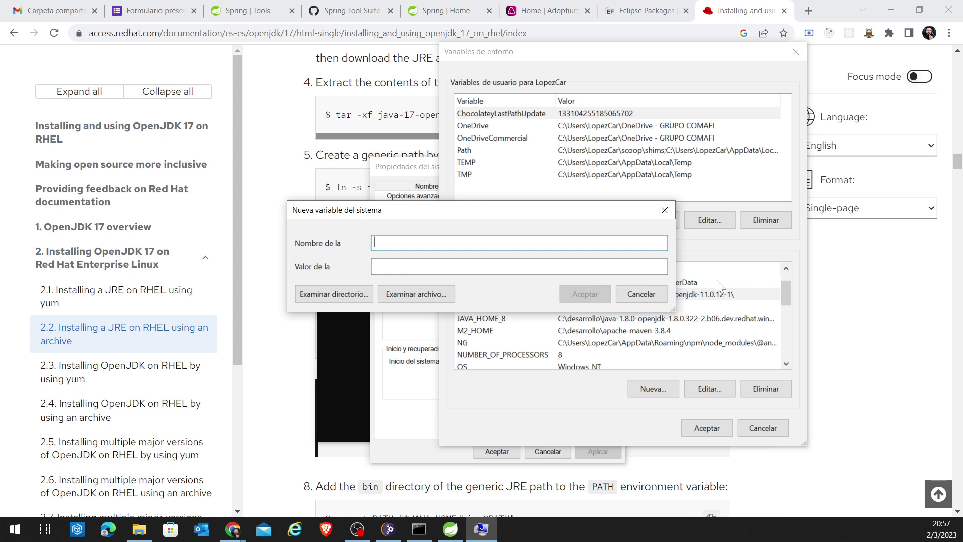
click(640, 294)
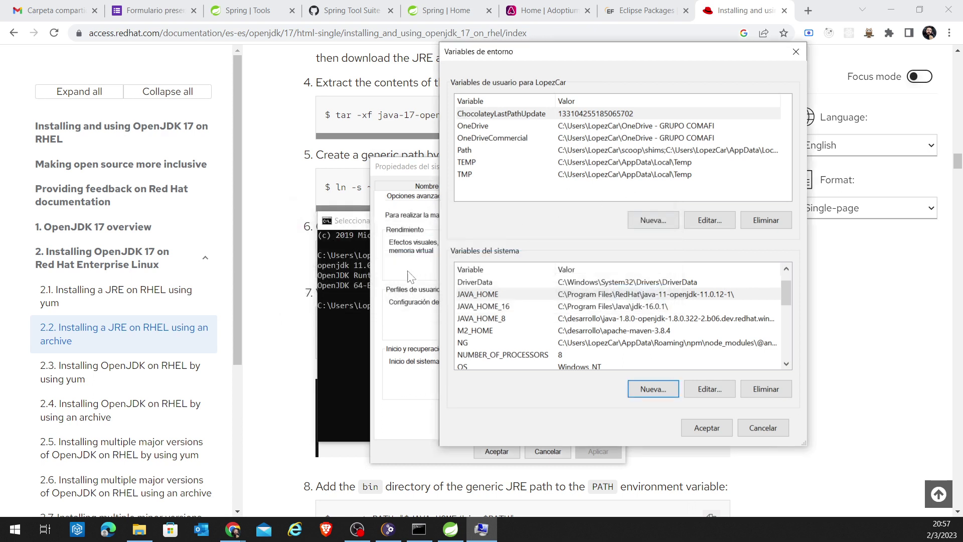
Step: Switch to File Explorer and open the Archivos de programa folder on drive C
click(303, 404)
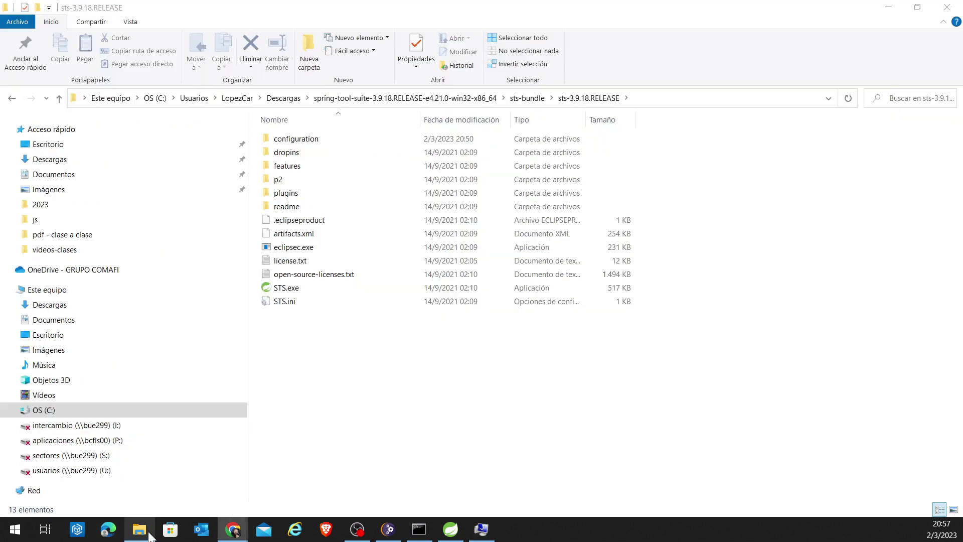
click(139, 529)
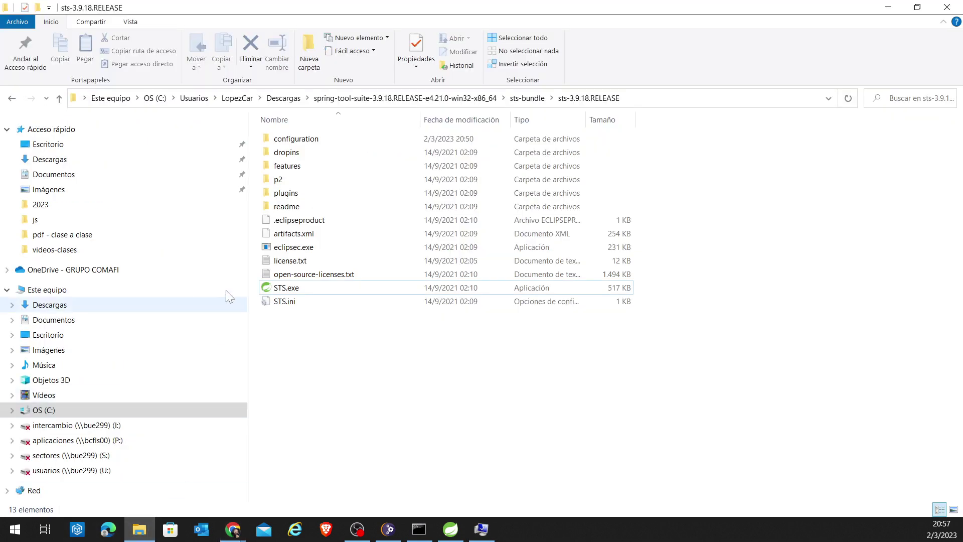
click(89, 411)
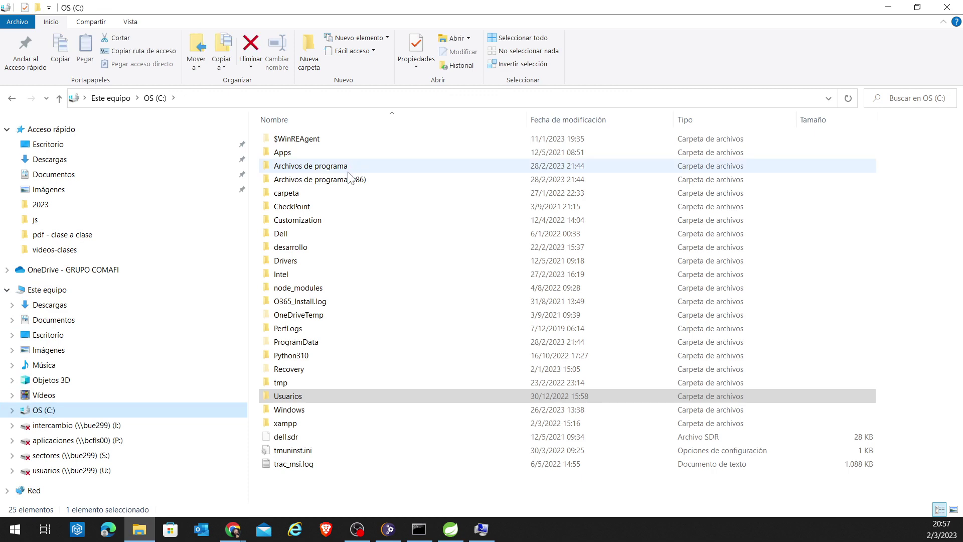
double_click(347, 166)
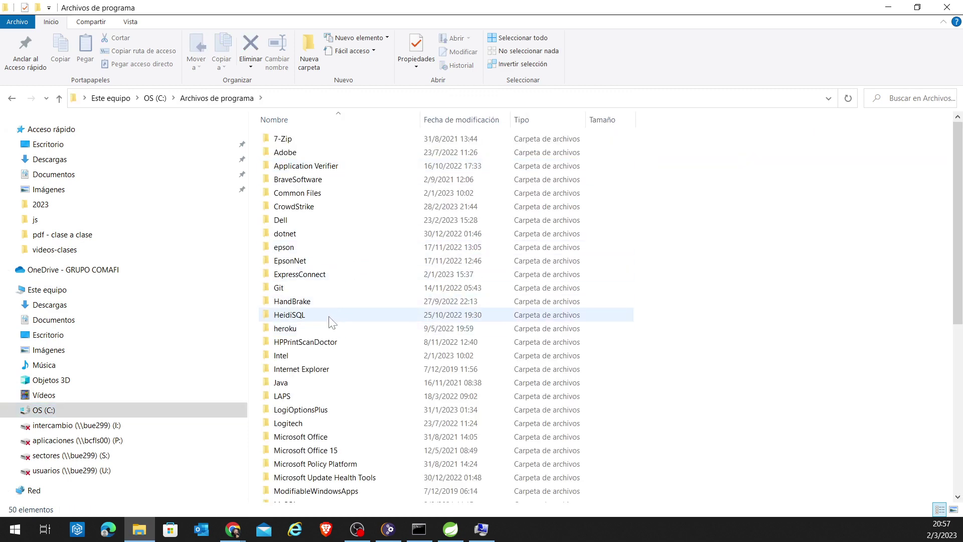
Step: Open the jdk-16.0.1 folder inside the Java folder of Archivos de programa to view the installed JDK files
click(293, 386)
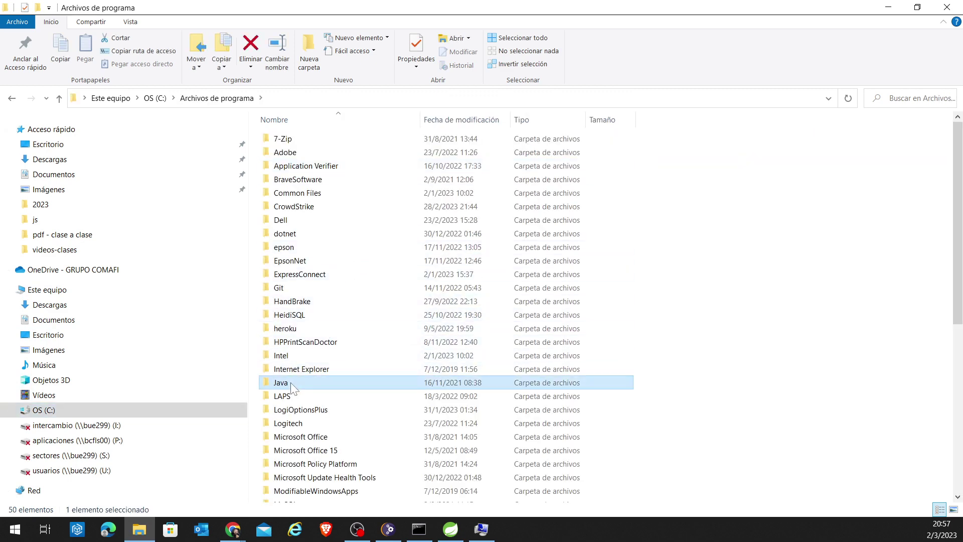
scroll(293, 389, down, 4)
click(299, 415)
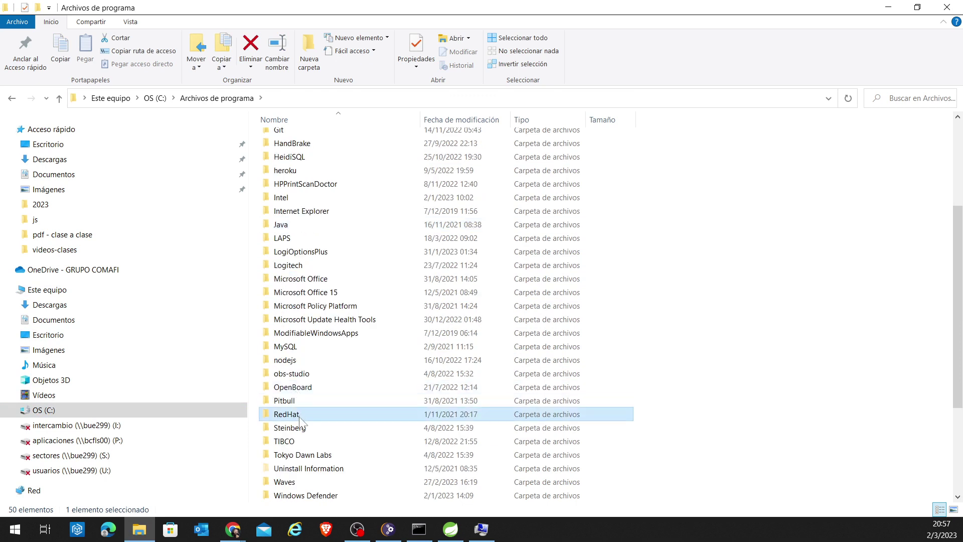
key(Up)
key(Up)
key(Up)
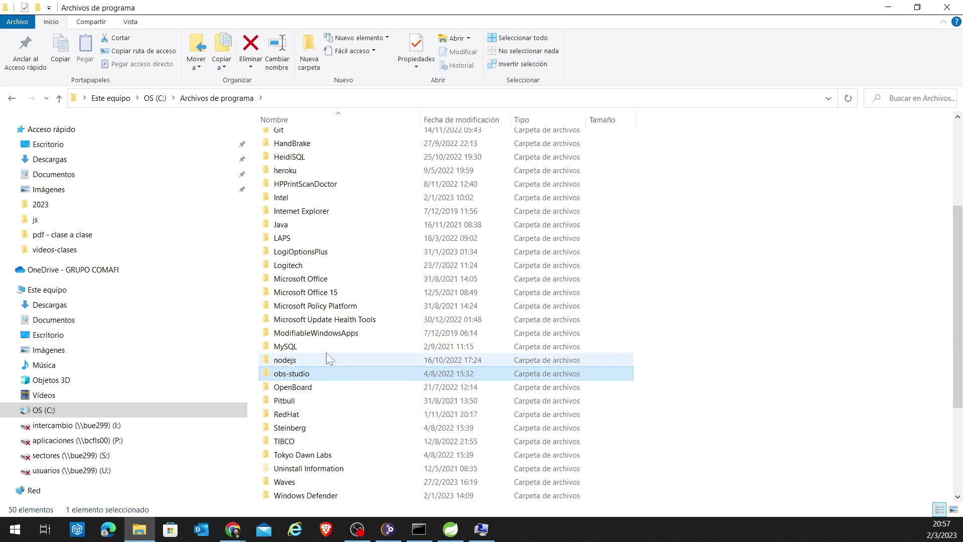
double_click(291, 226)
double_click(298, 145)
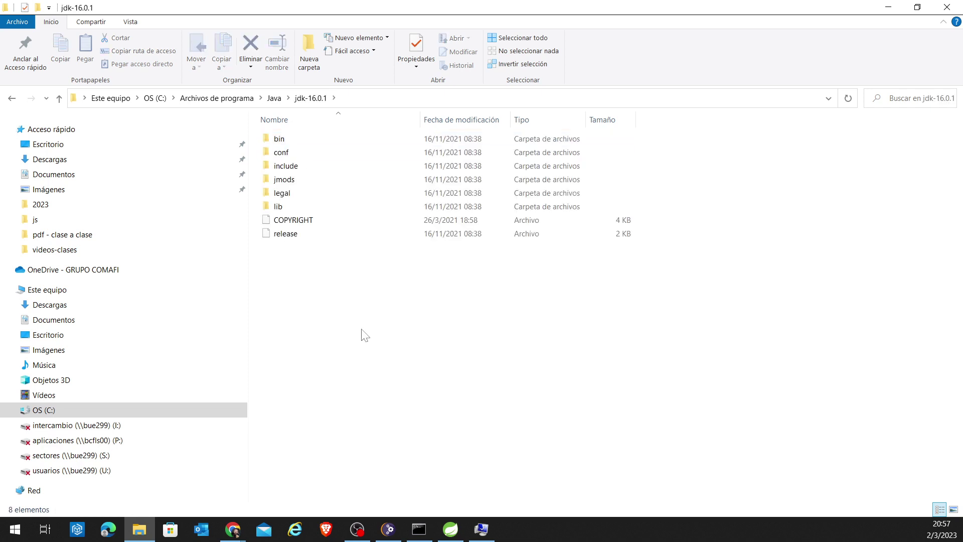
Step: Return to Archivos de programa and open RedHat's java-11-openjdk-11.0.12-1 folder
click(273, 99)
click(216, 98)
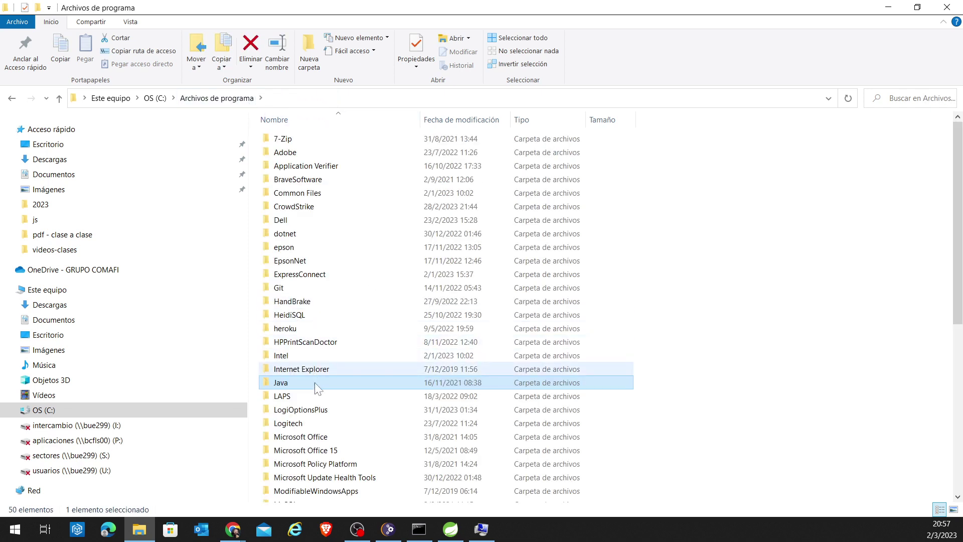
click(312, 397)
scroll(300, 351, down, 5)
click(294, 266)
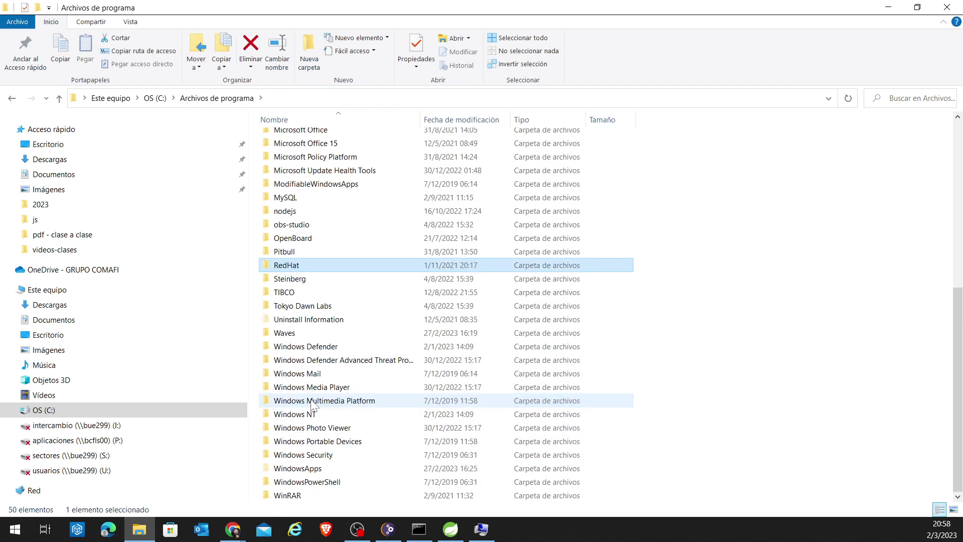
double_click(294, 267)
double_click(293, 142)
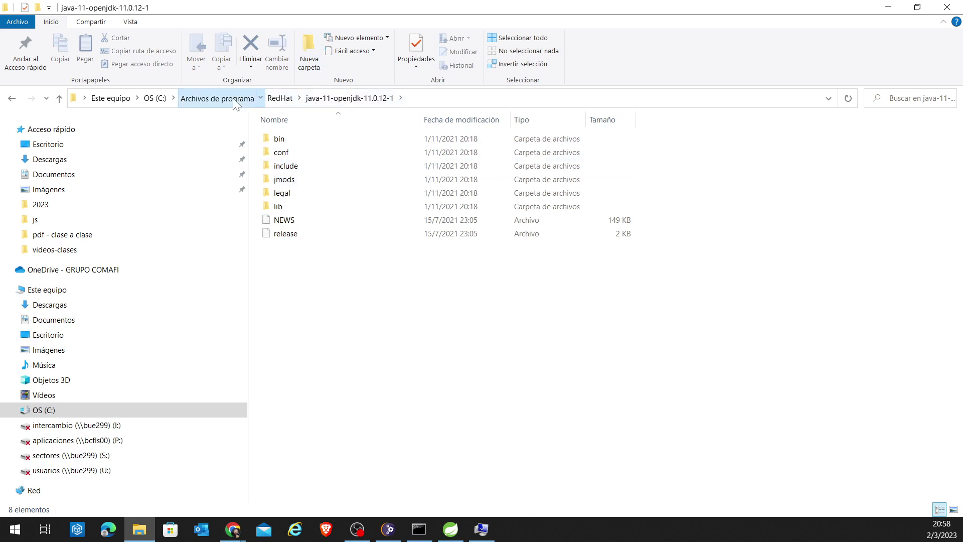
Step: Go to Archivos de programa (x86) on drive C: and look through its folders around OpenOffice 4 for Java installations
click(216, 98)
scroll(321, 261, up, 2)
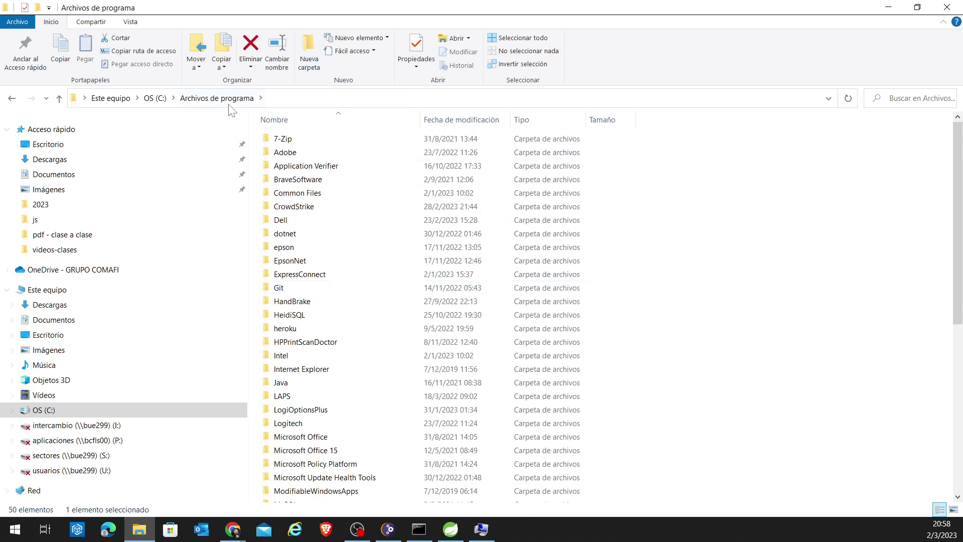
click(155, 99)
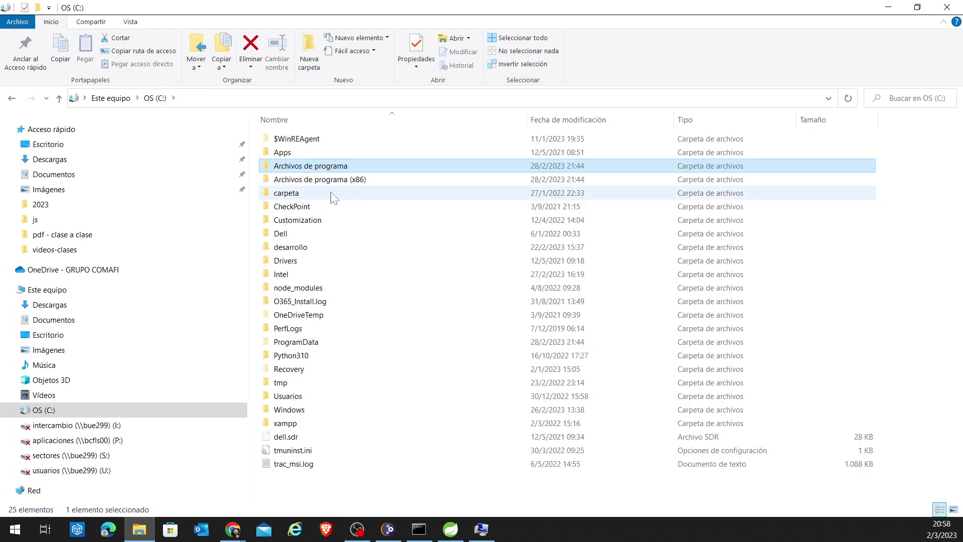
double_click(333, 194)
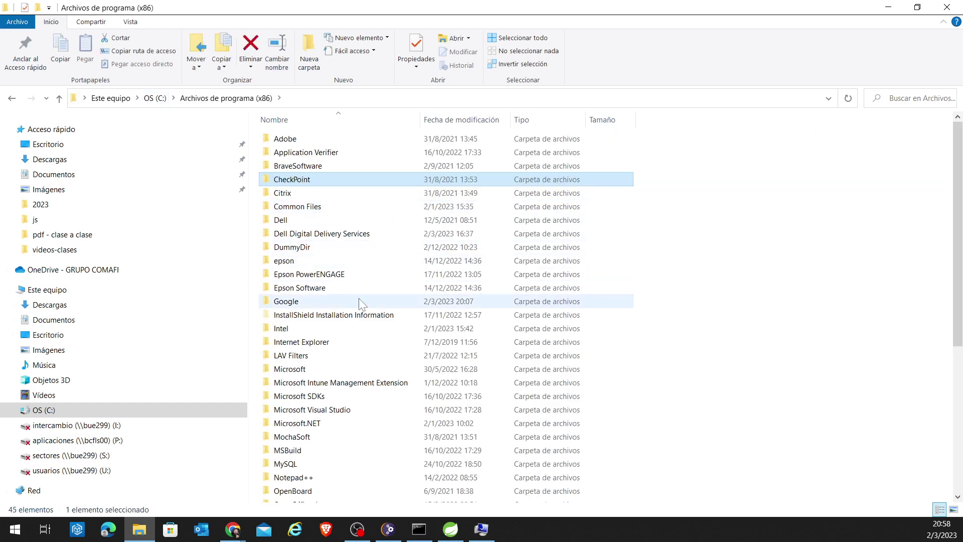
scroll(365, 333, down, 4)
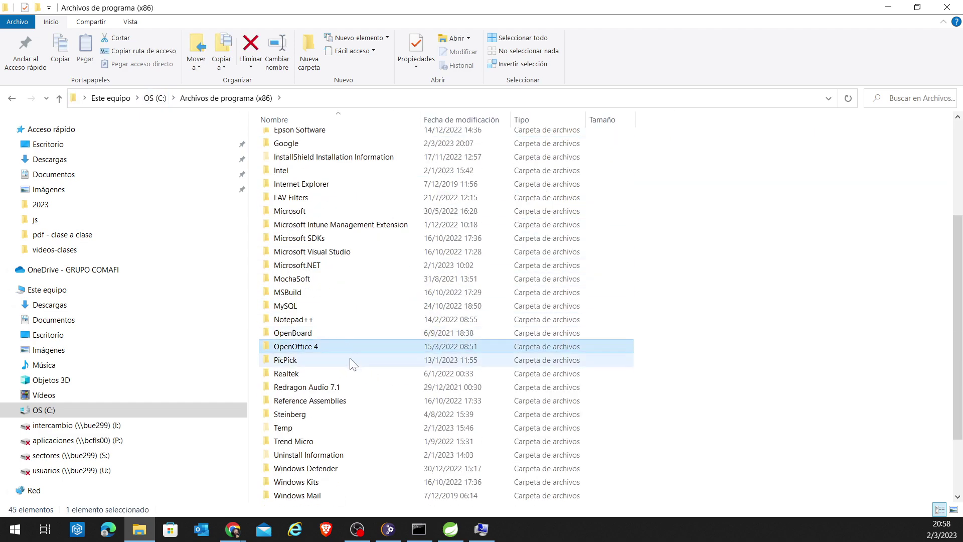
click(346, 332)
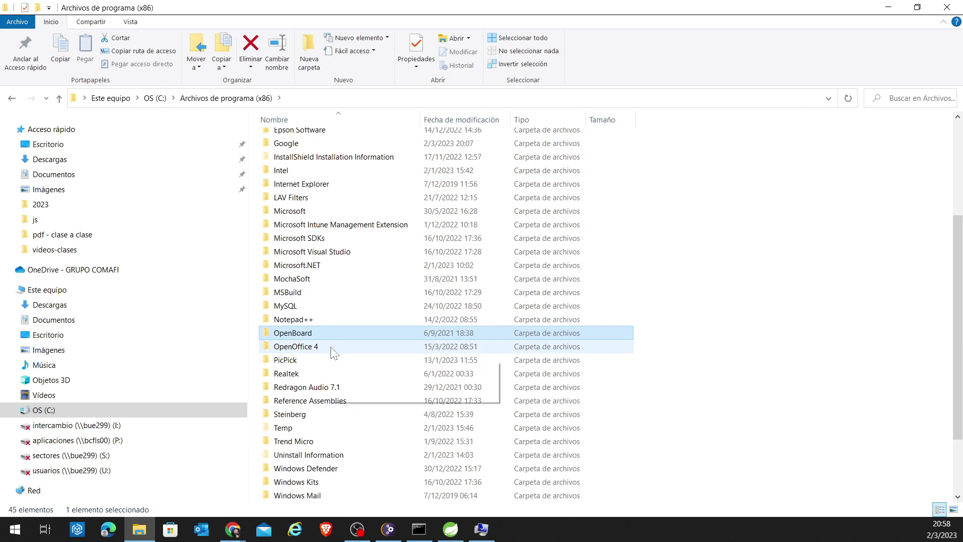
key(Down)
key(Down)
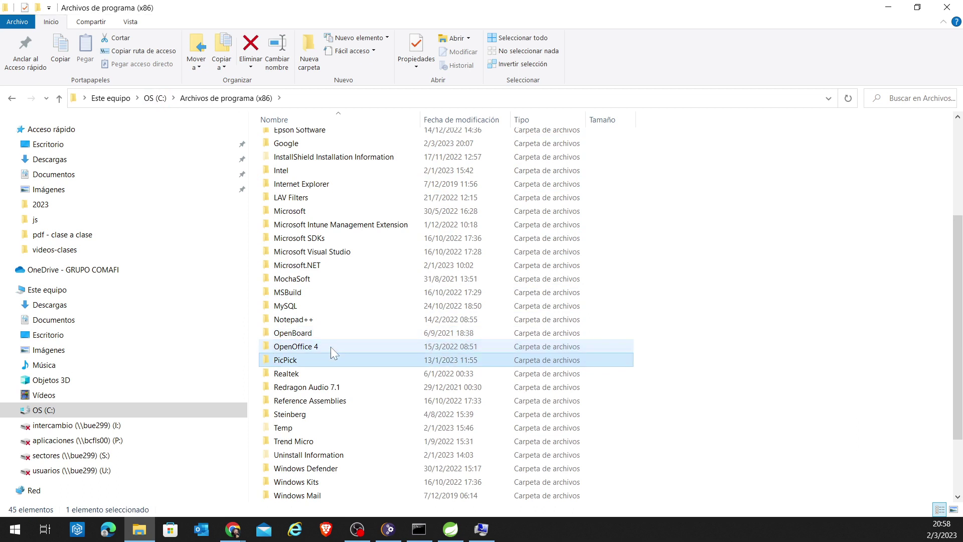
key(Up)
key(Up)
key(Down)
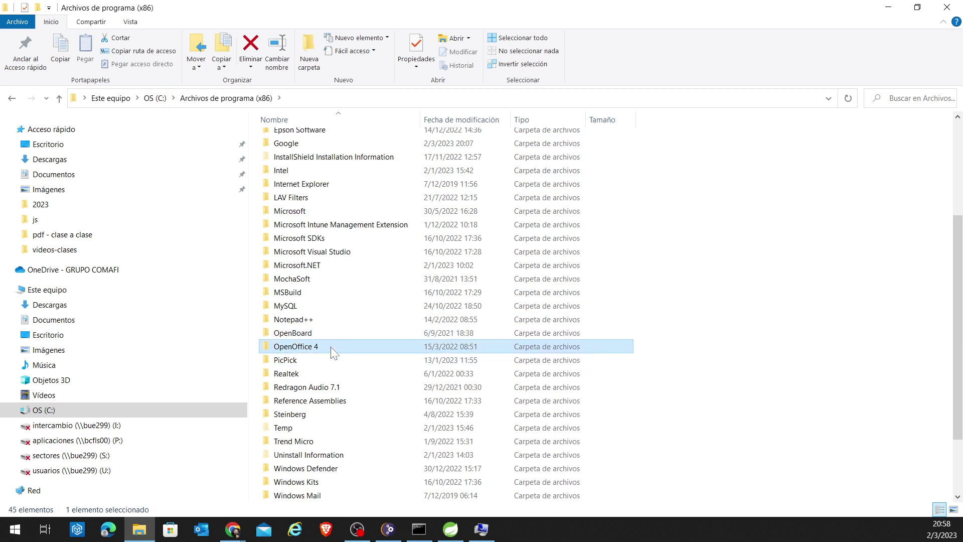
Step: Switch to the environment variables window and select the JAVA_HOME_8 system variable to examine its path
key(alt+Tab)
key(alt+Tab)
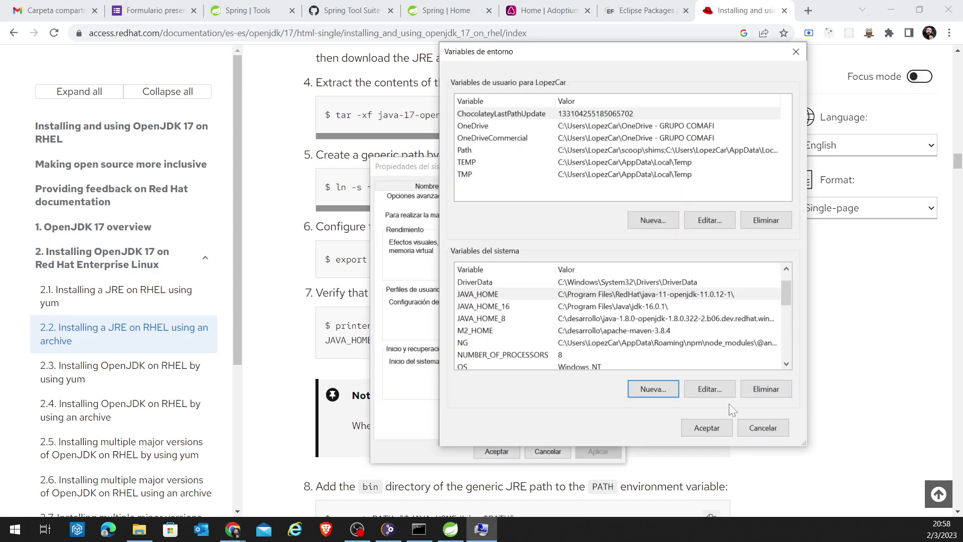
click(511, 319)
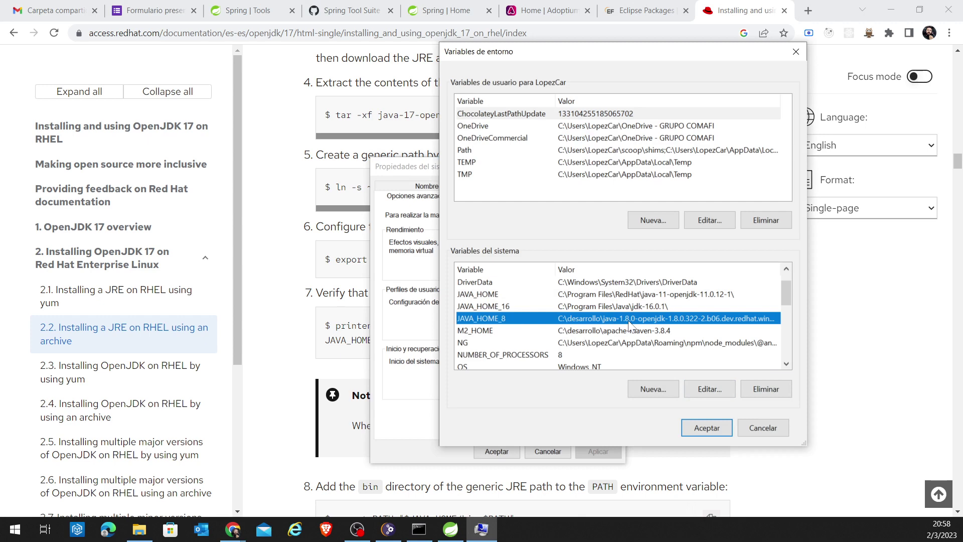
Step: Close the environment variables window without saving and return to the Red Hat OpenJDK 17 page in the browser
click(778, 429)
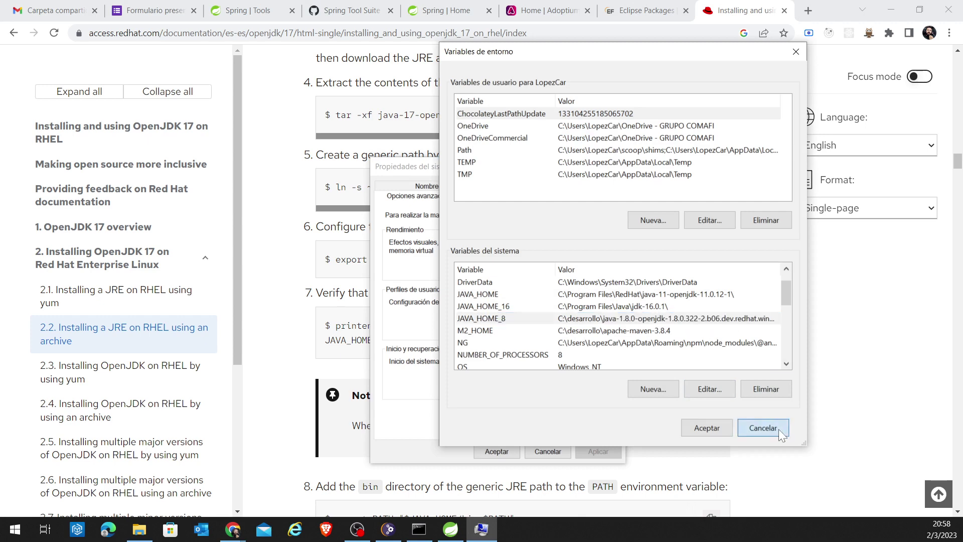
click(282, 420)
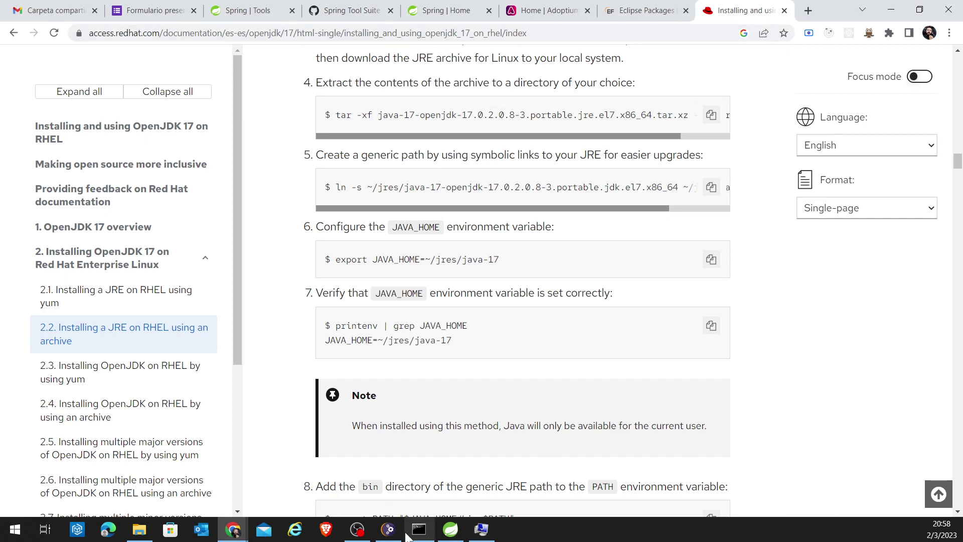
click(481, 529)
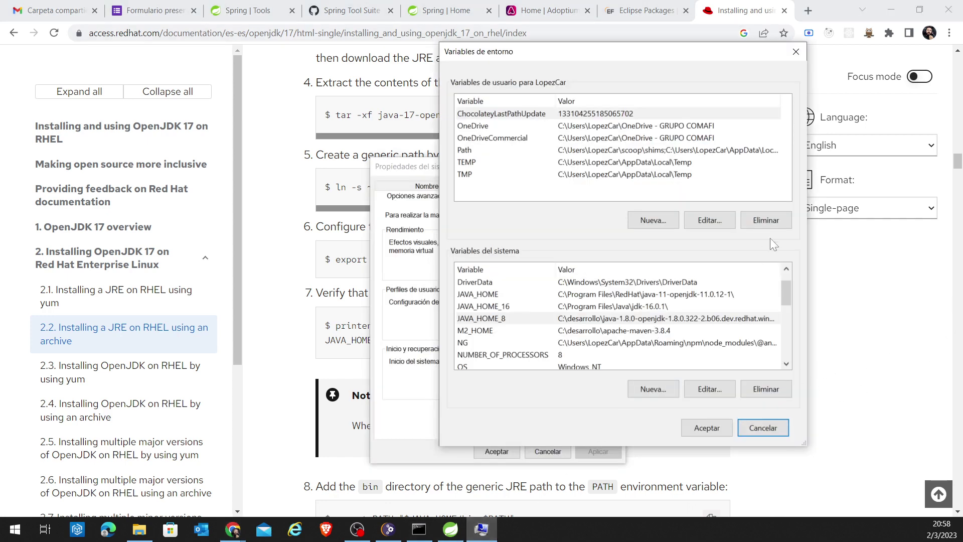
click(762, 427)
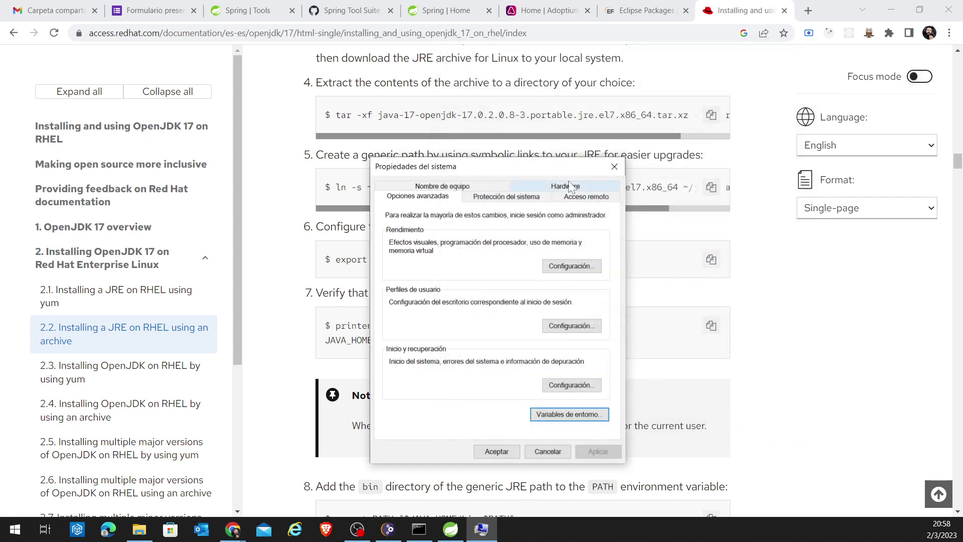
drag(542, 162, 549, 159)
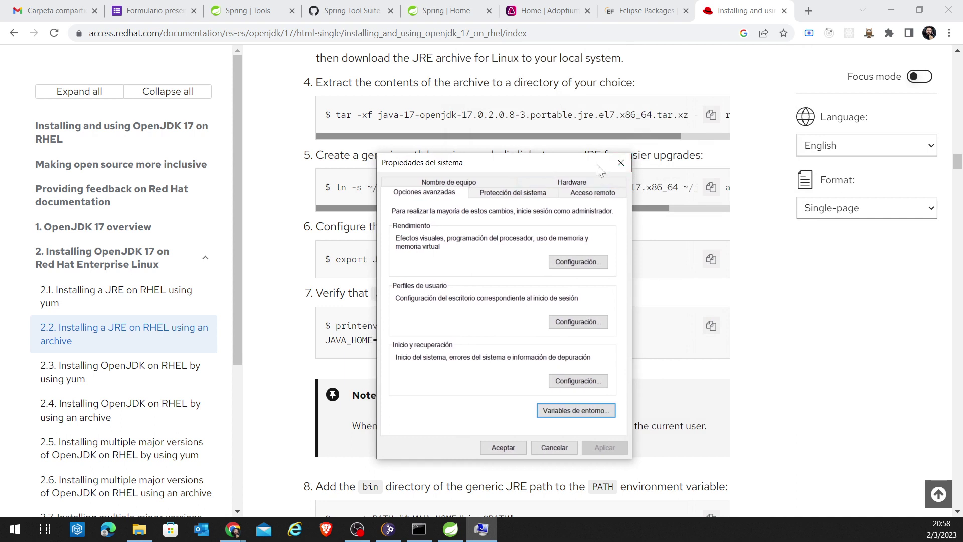
click(713, 11)
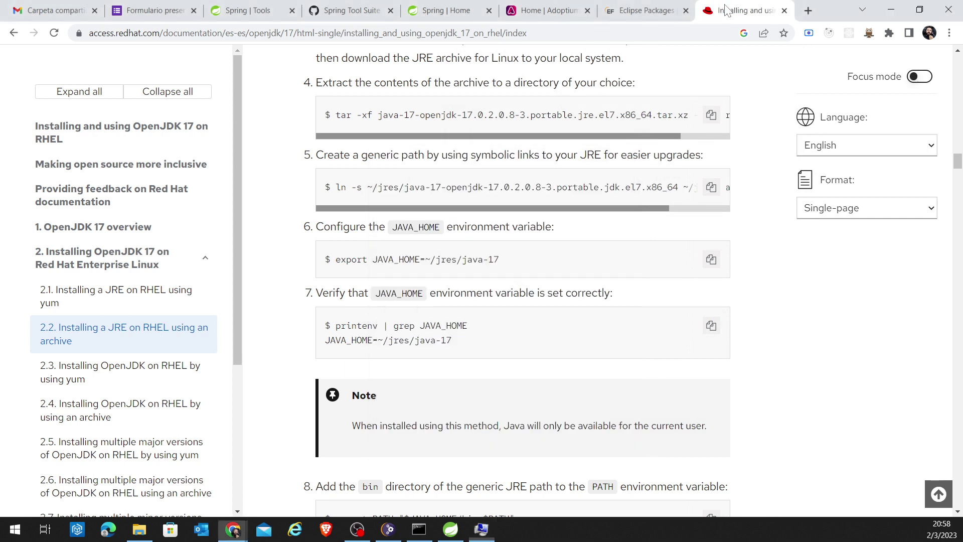
Step: Search Google for "oracle jdk 17" in a new browser tab and open the Java SE 17 Archive Downloads result
click(808, 15)
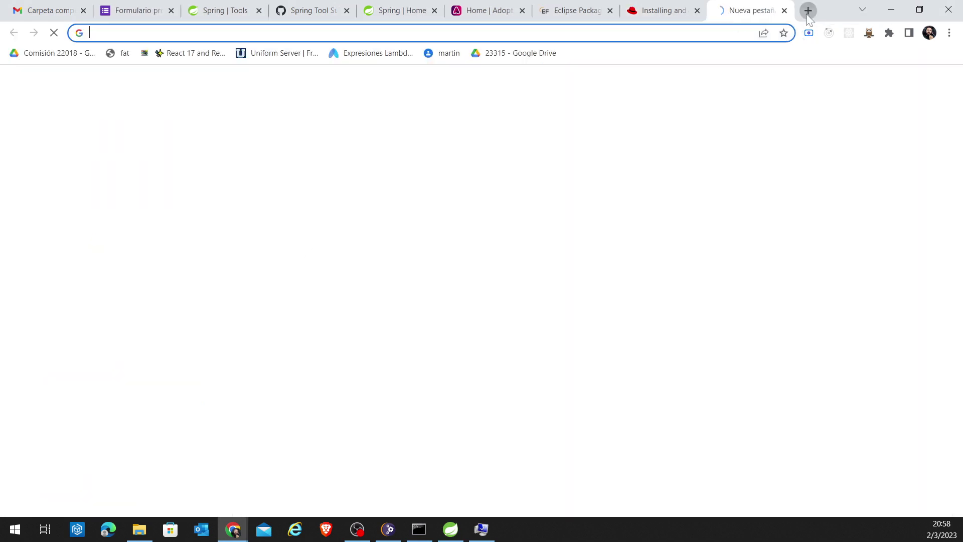
text(oracle jdk)
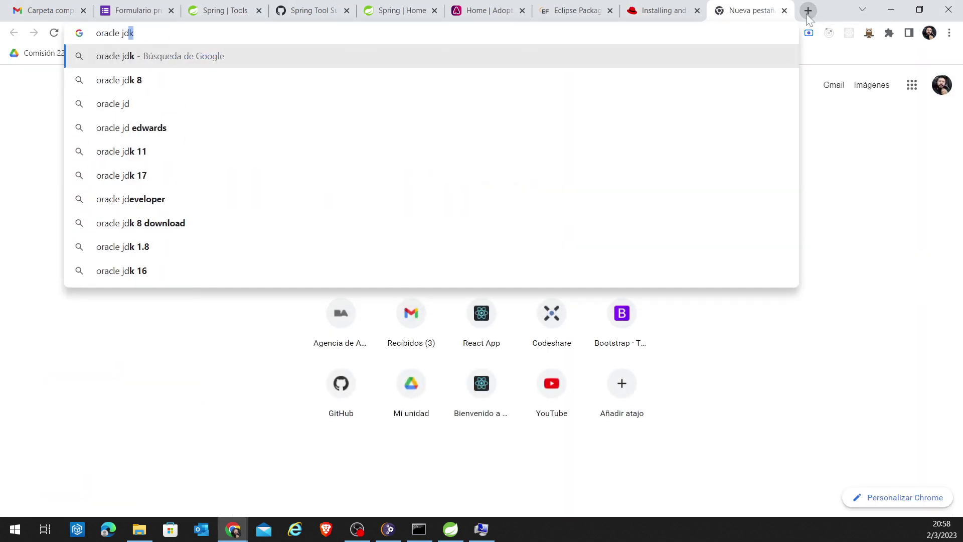
key(Down)
key(Down)
key(Down)
key(Return)
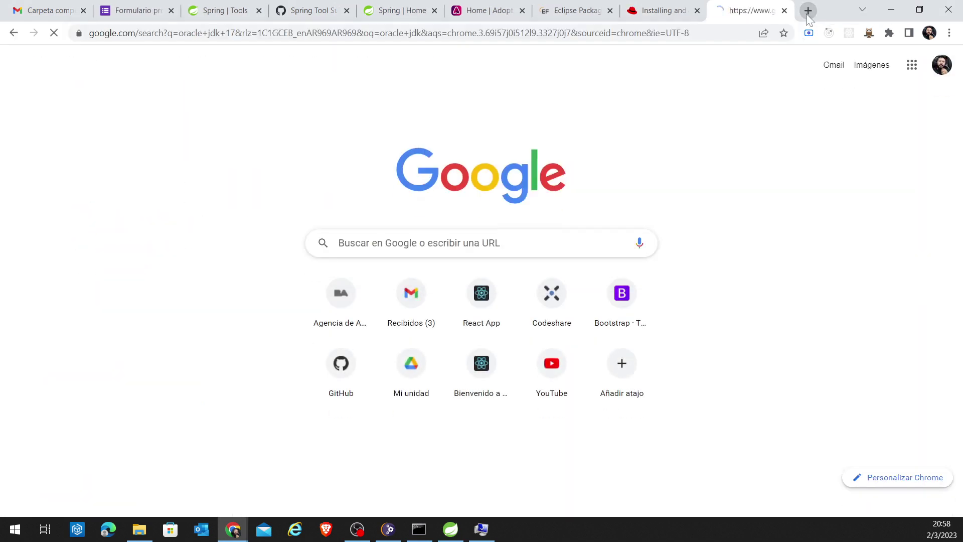
click(219, 197)
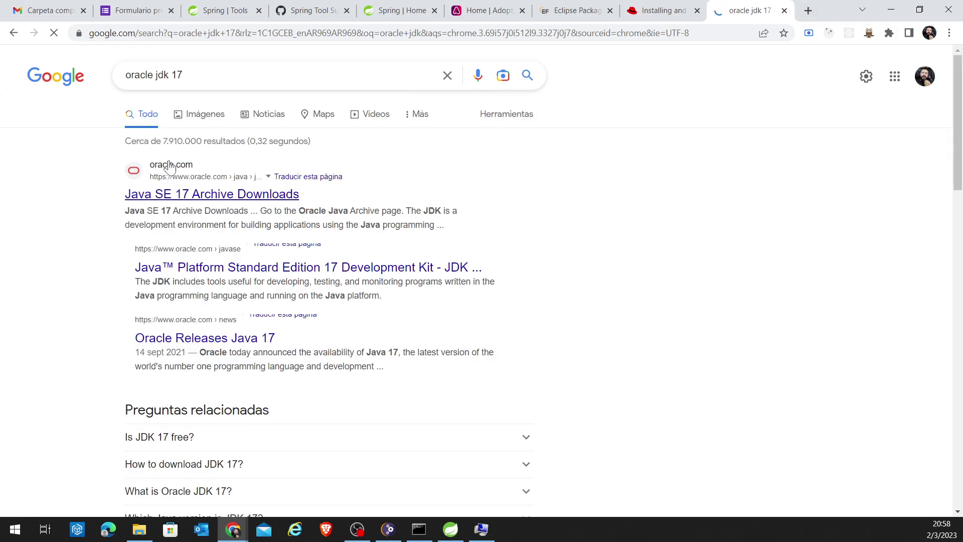
Step: Search Google for "open jdk 17" in another new tab and open the JDK 17 project page on openjdk.org
click(808, 10)
text(open jdk)
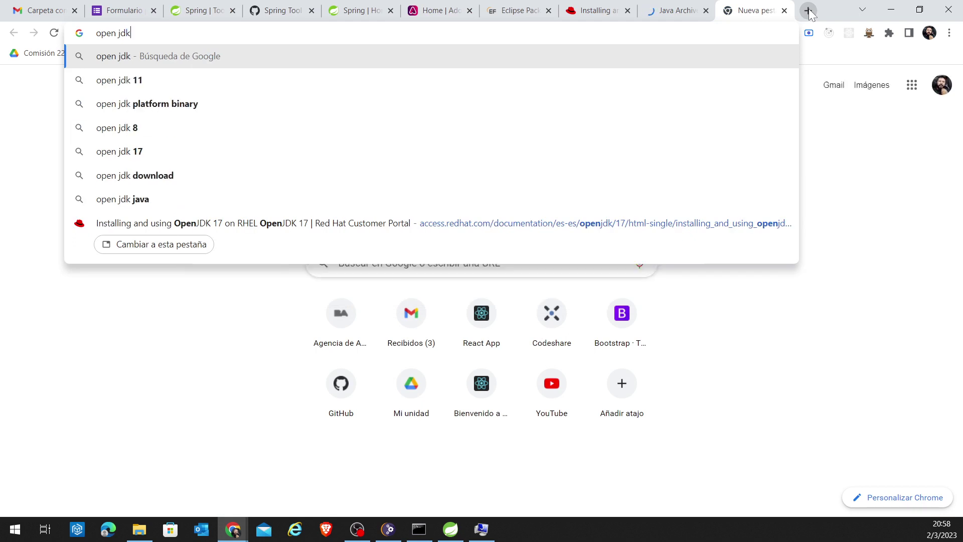
key(Down)
key(Down)
key(Down)
key(Down)
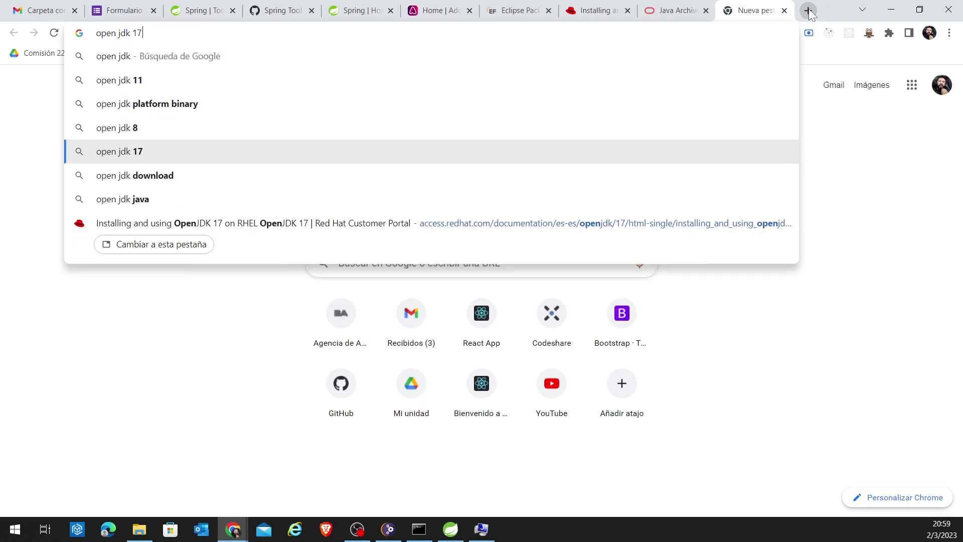
key(Return)
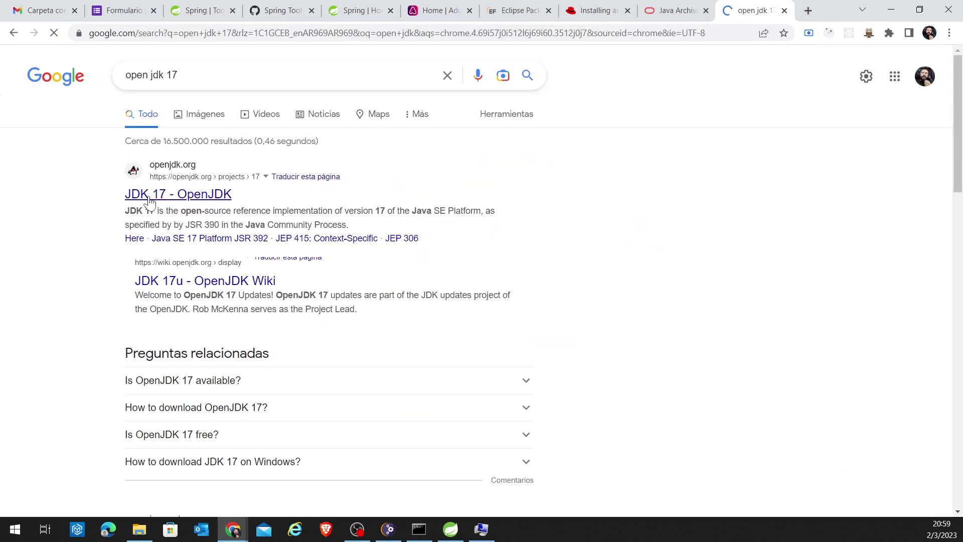
click(172, 171)
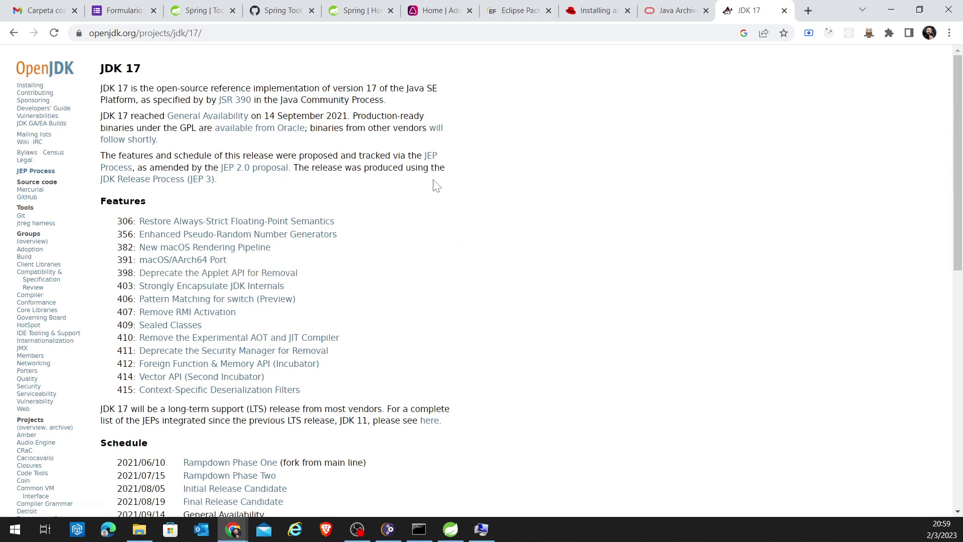
Step: Go back to the open Eclipse Packages page and open its list of older versions
click(577, 12)
click(515, 12)
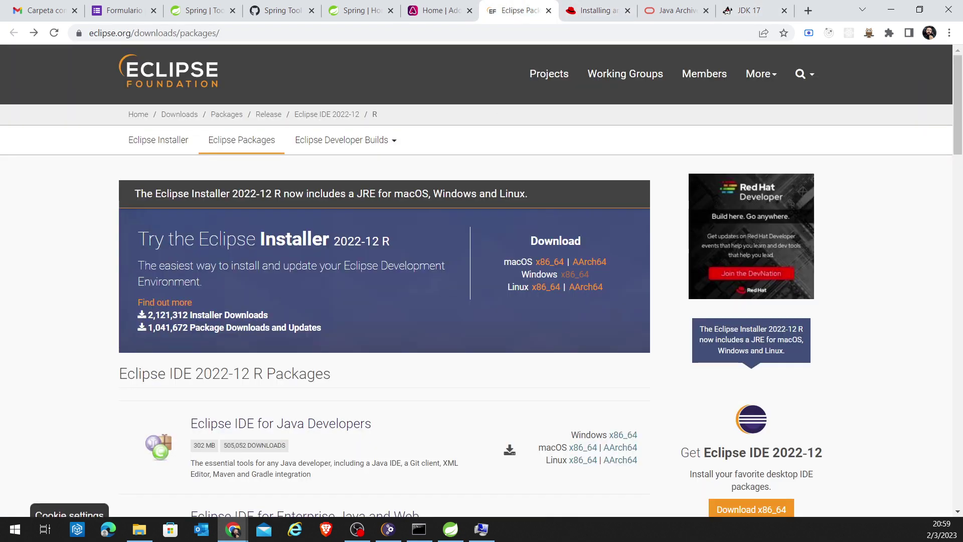
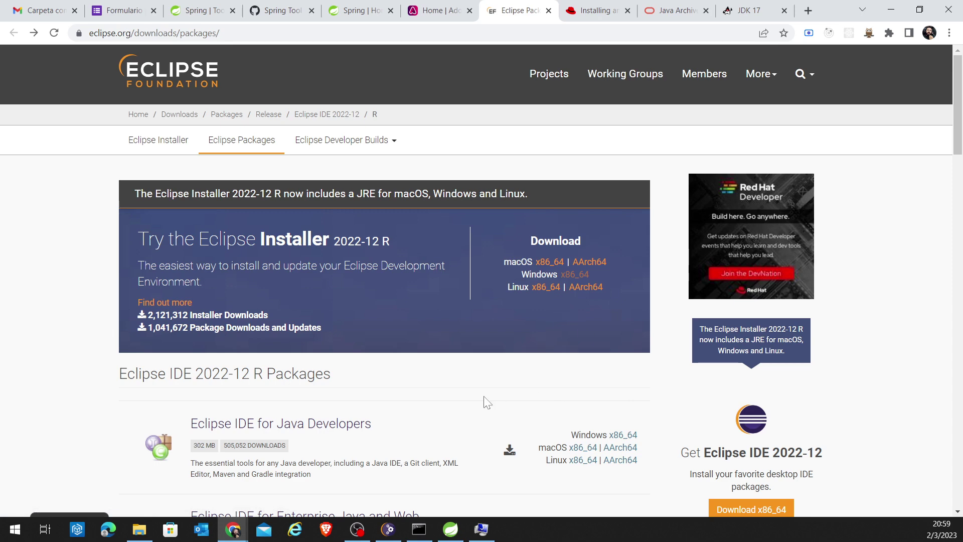
scroll(496, 396, down, 5)
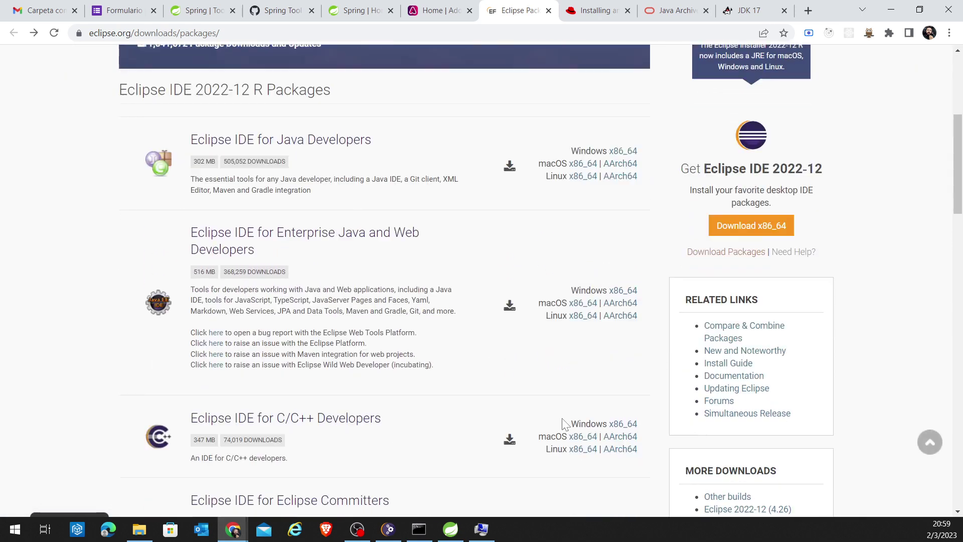
scroll(563, 423, down, 4)
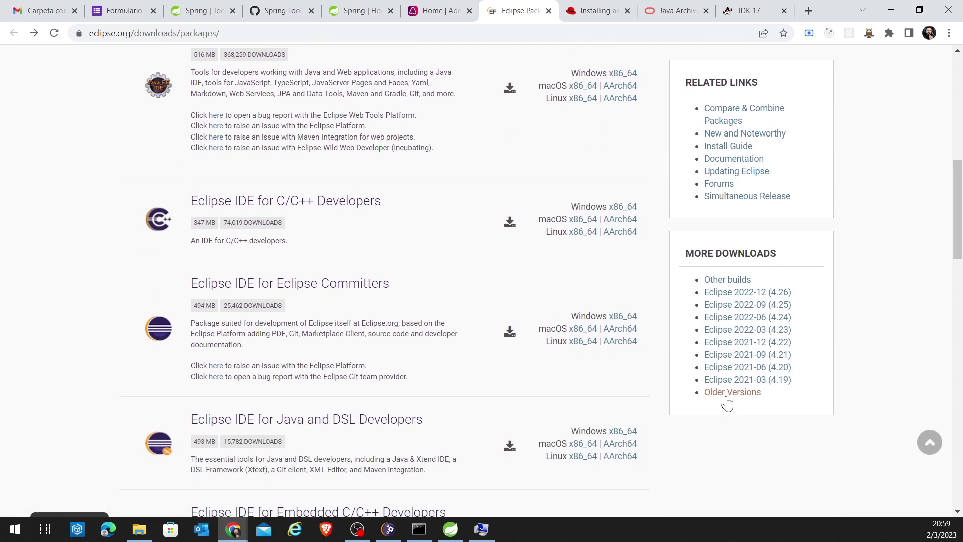
click(726, 397)
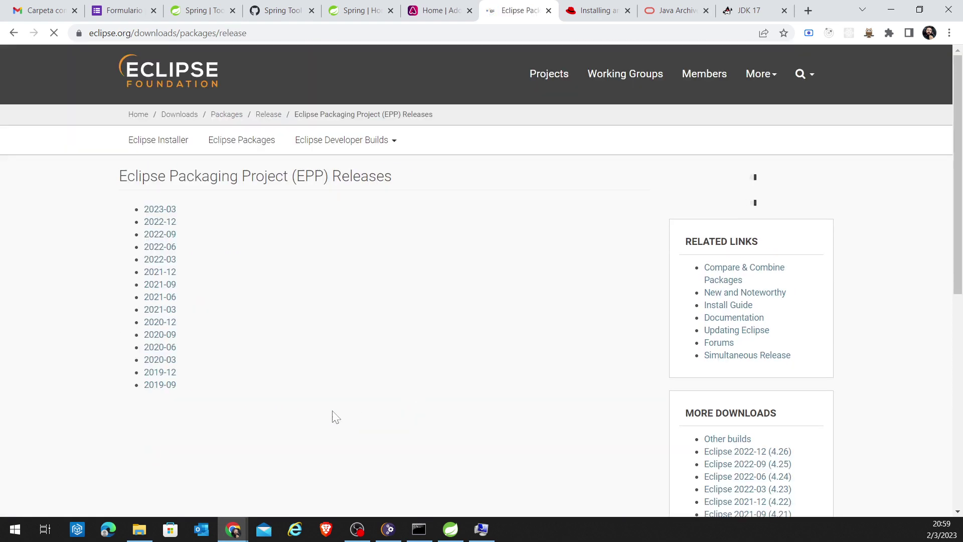
Step: Open the 2019-09 release from the Eclipse Packaging Project list and examine its publication date and first packages
scroll(602, 351, down, 7)
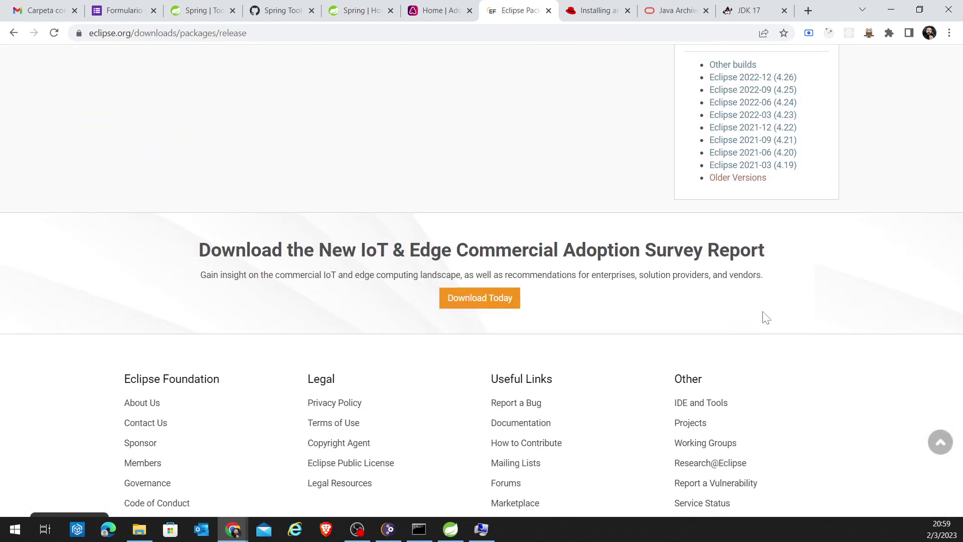
scroll(751, 314, up, 6)
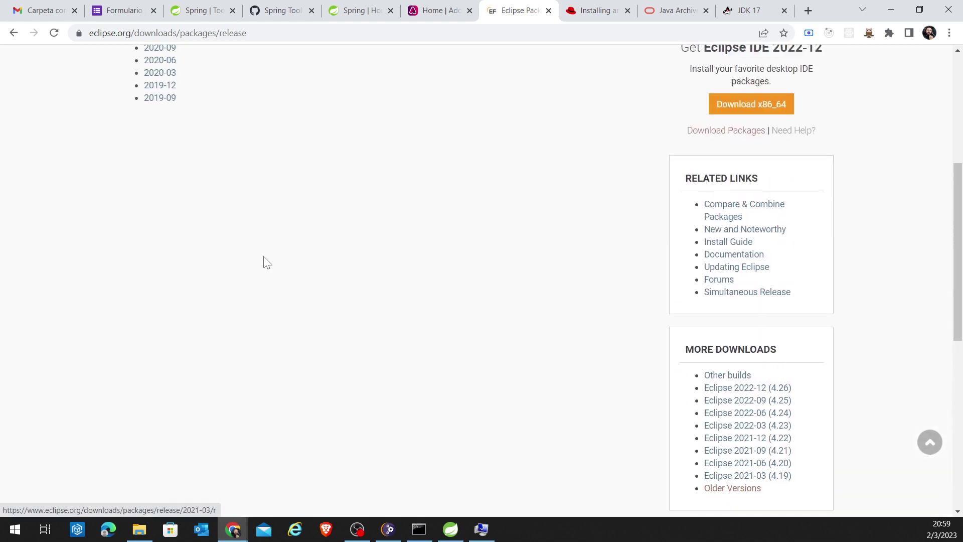
scroll(176, 165, up, 4)
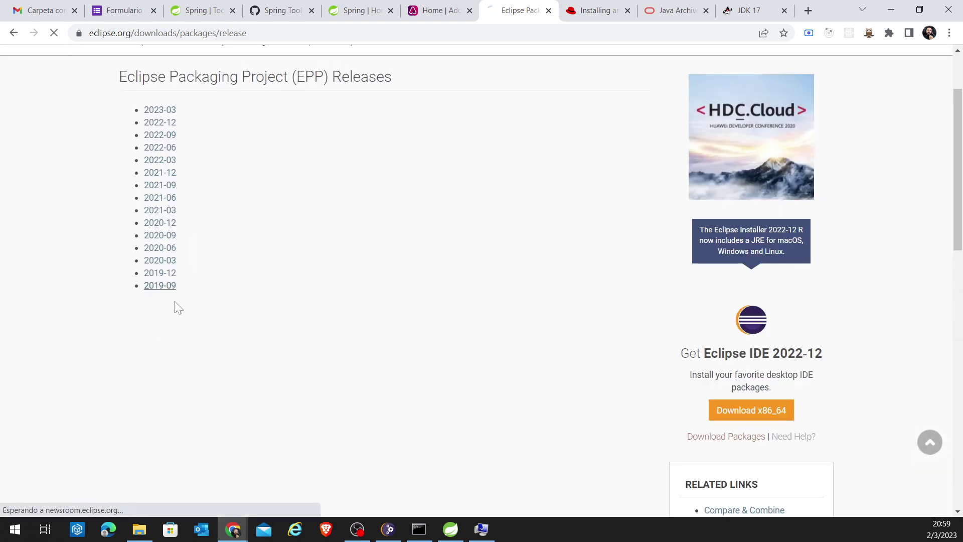
click(161, 286)
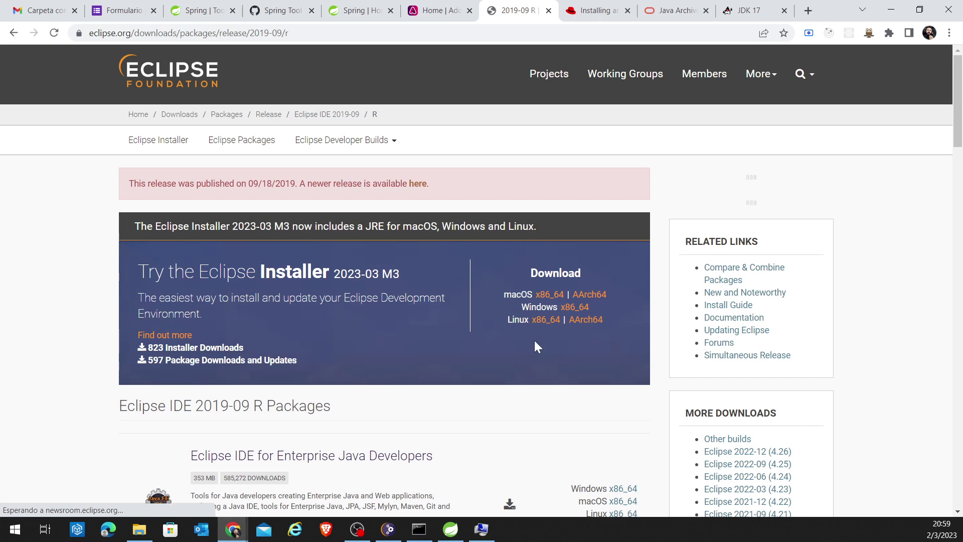
scroll(590, 319, down, 1)
scroll(541, 275, up, 1)
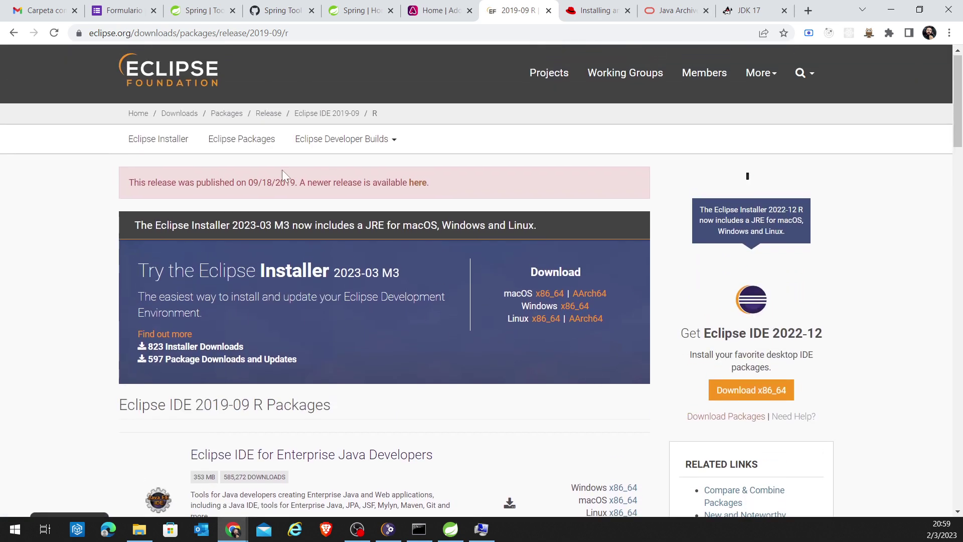
drag(247, 183, 296, 183)
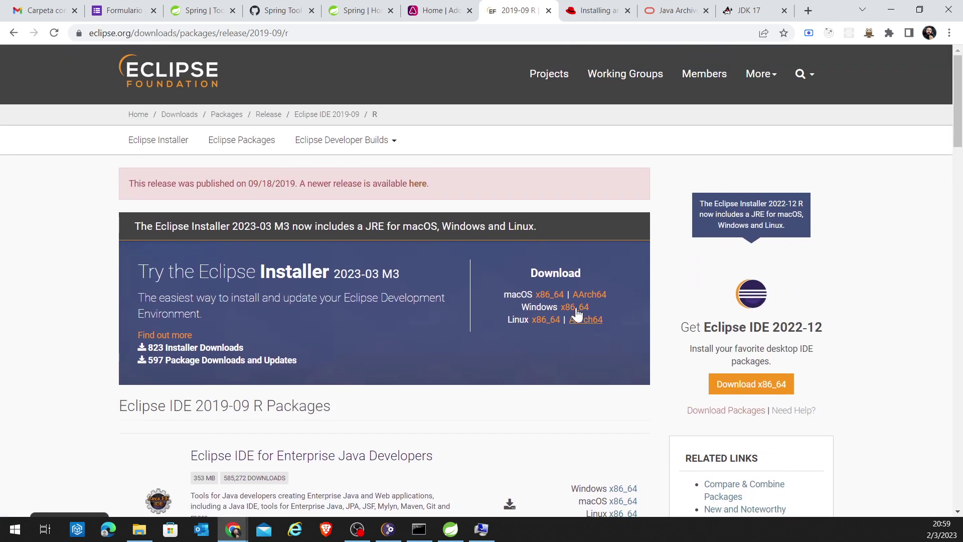
scroll(609, 314, down, 2)
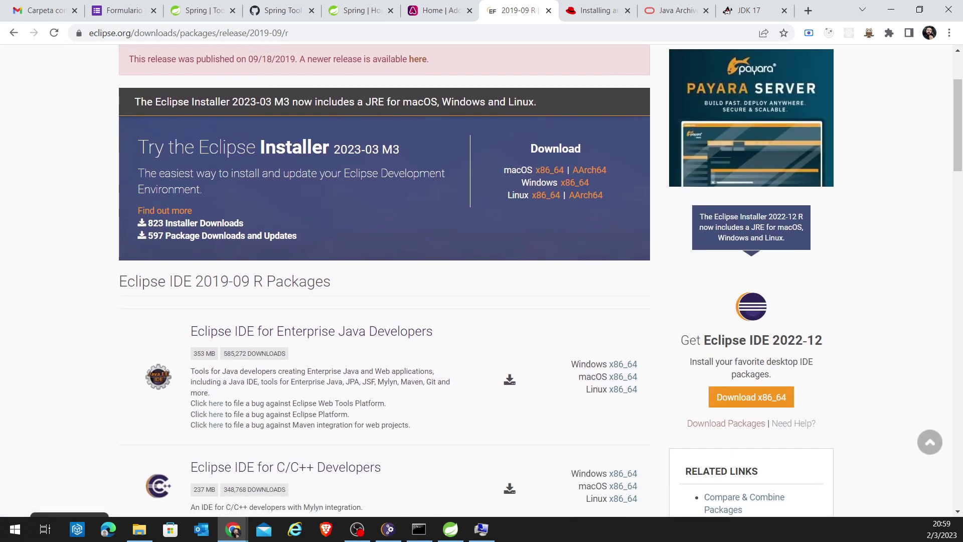
Step: Return to the Eclipse releases list, open the Eclipse IDE 2022-12 download packages and look through the offered packages
click(13, 32)
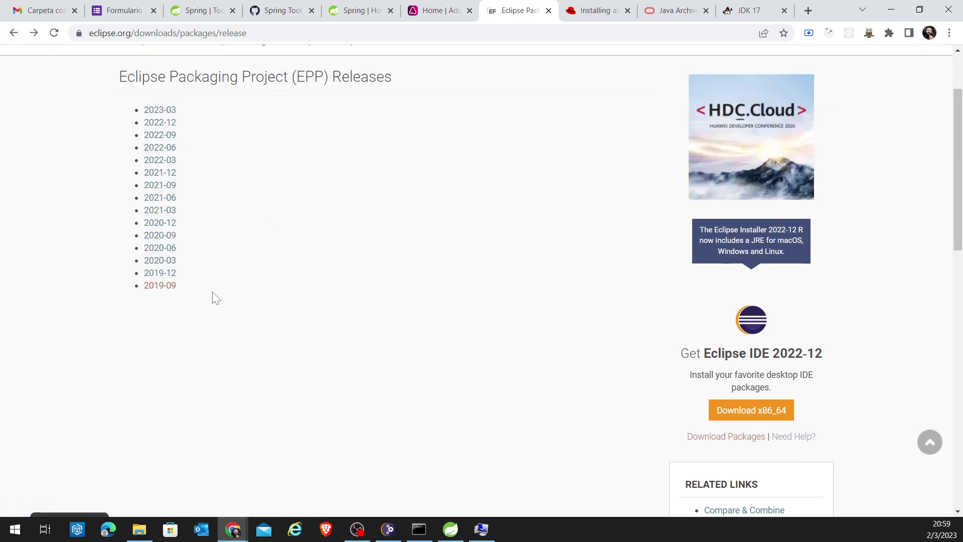
scroll(600, 372, down, 2)
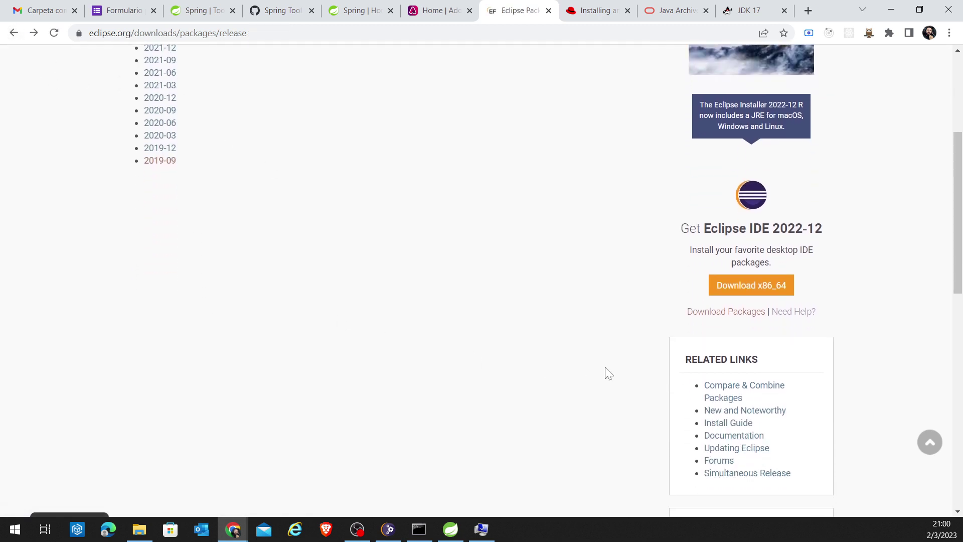
scroll(608, 372, up, 2)
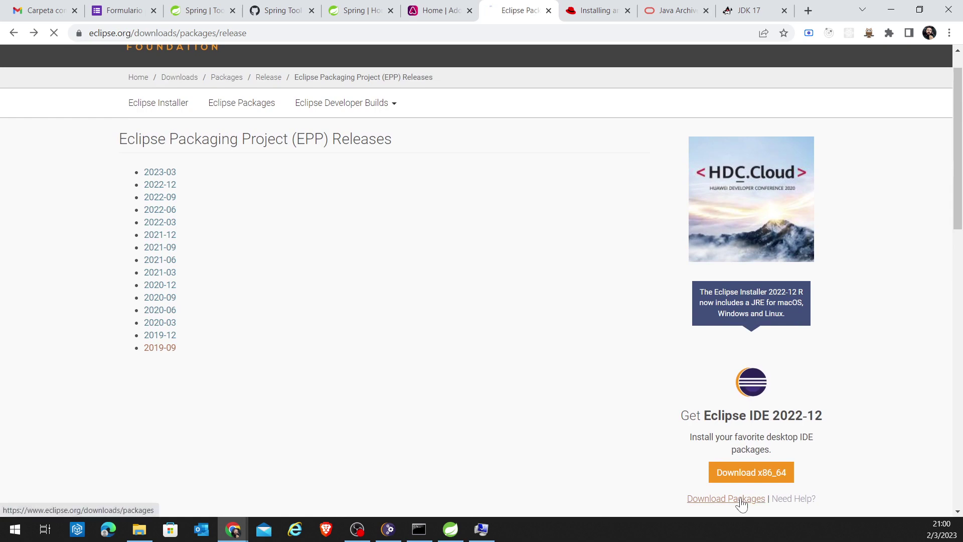
click(737, 499)
scroll(367, 339, down, 5)
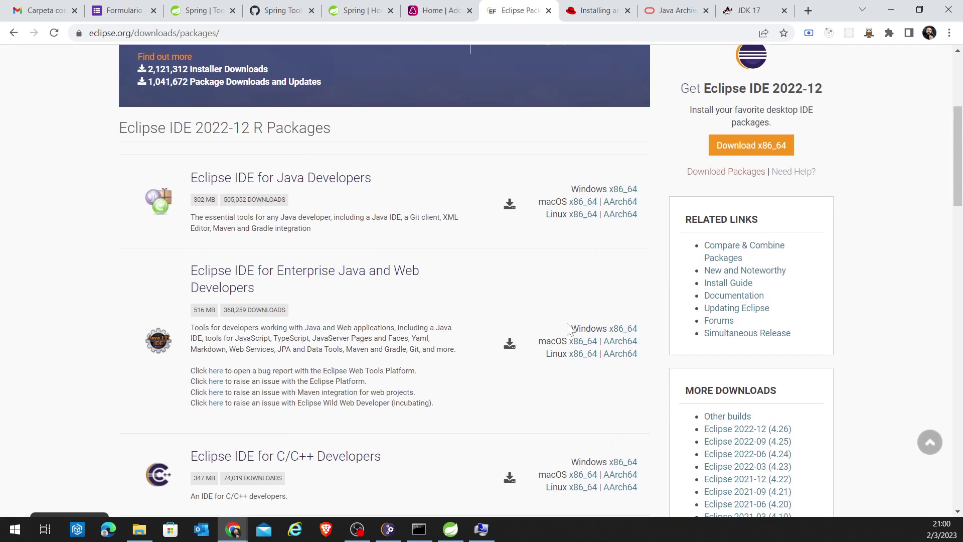
scroll(705, 346, down, 4)
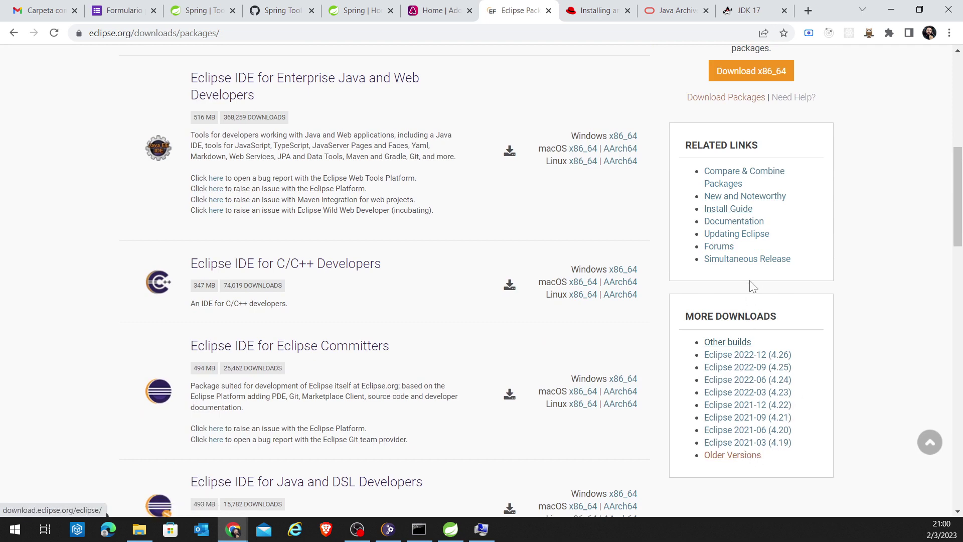
Step: Open the Other builds page of the Eclipse downloads and look through its latest, release and stable builds
click(727, 342)
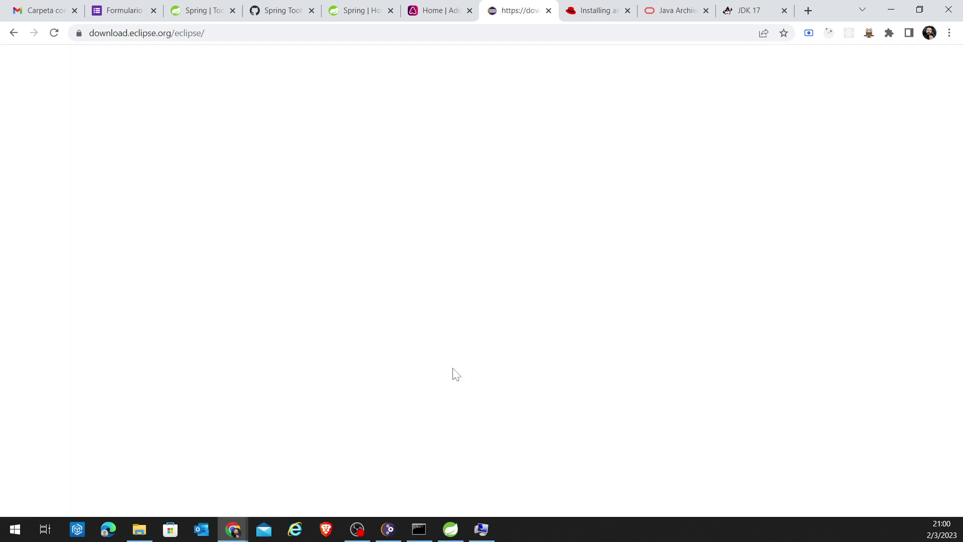
scroll(323, 317, down, 1)
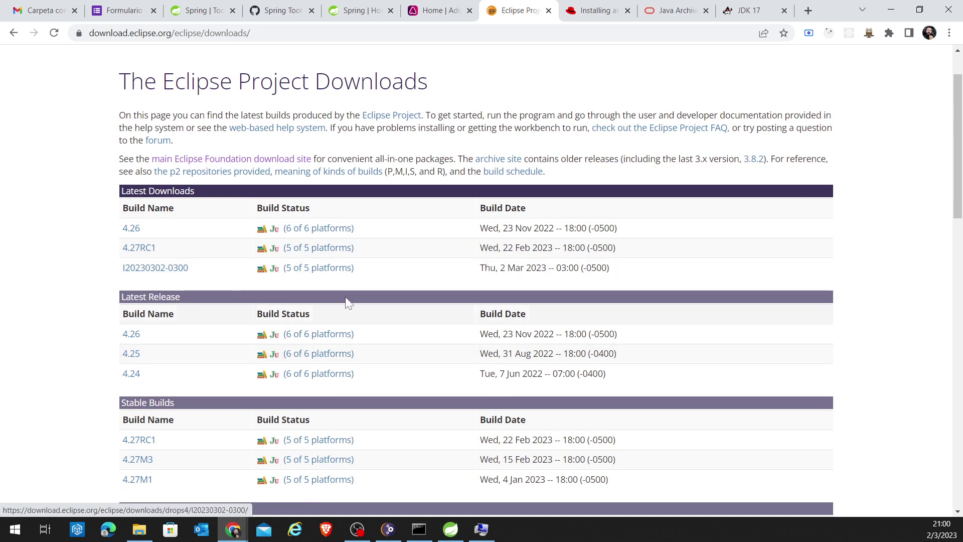
scroll(172, 300, down, 4)
scroll(171, 306, up, 6)
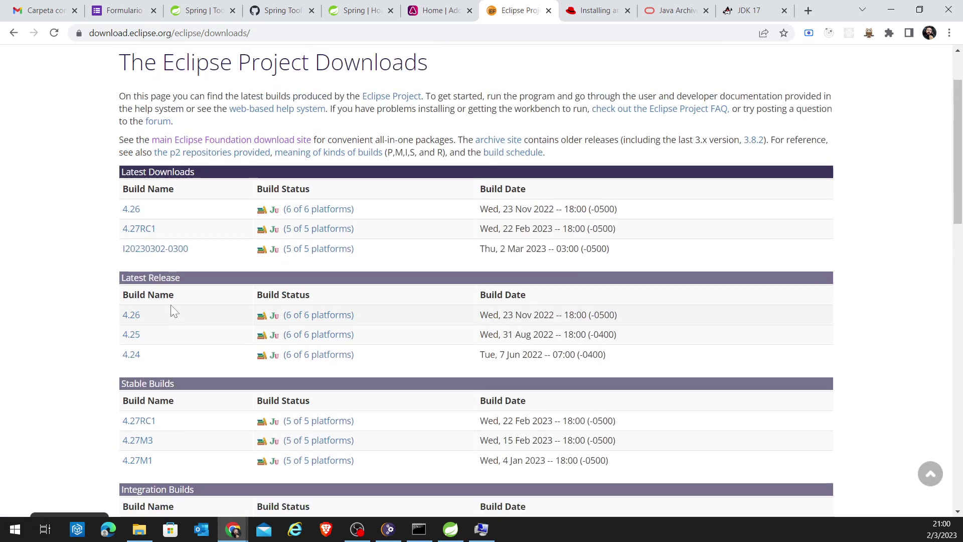
Step: Go back to the Eclipse packages page and open the 2019-09 release from the older versions list
click(15, 35)
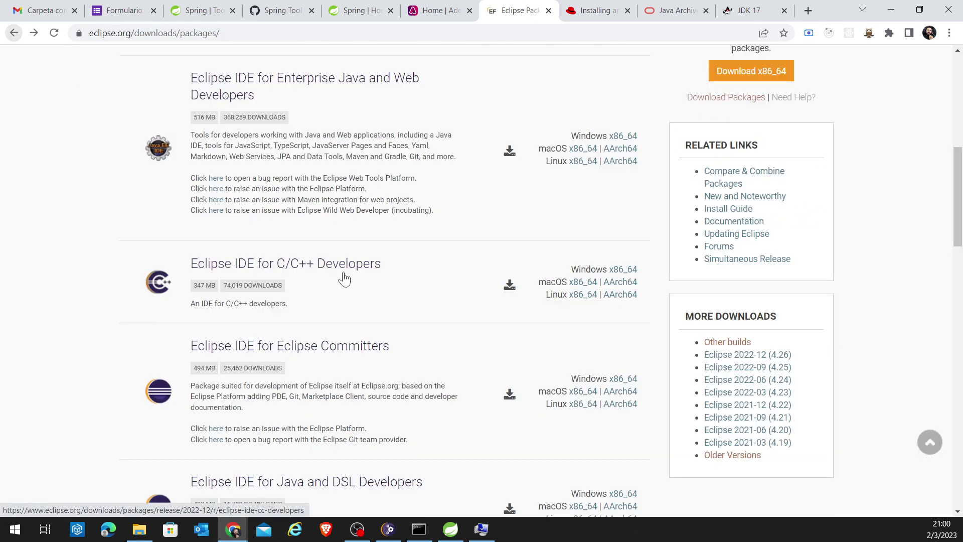
click(737, 456)
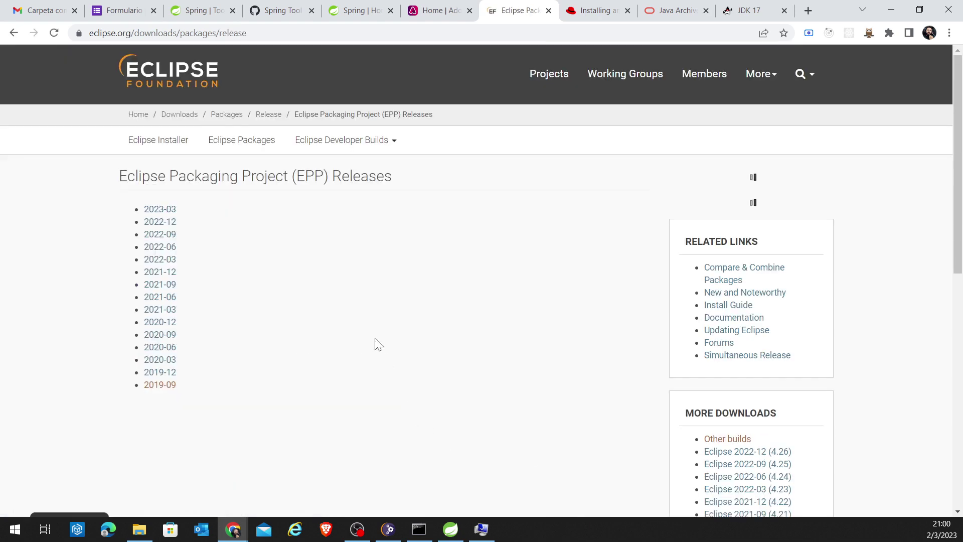
click(157, 387)
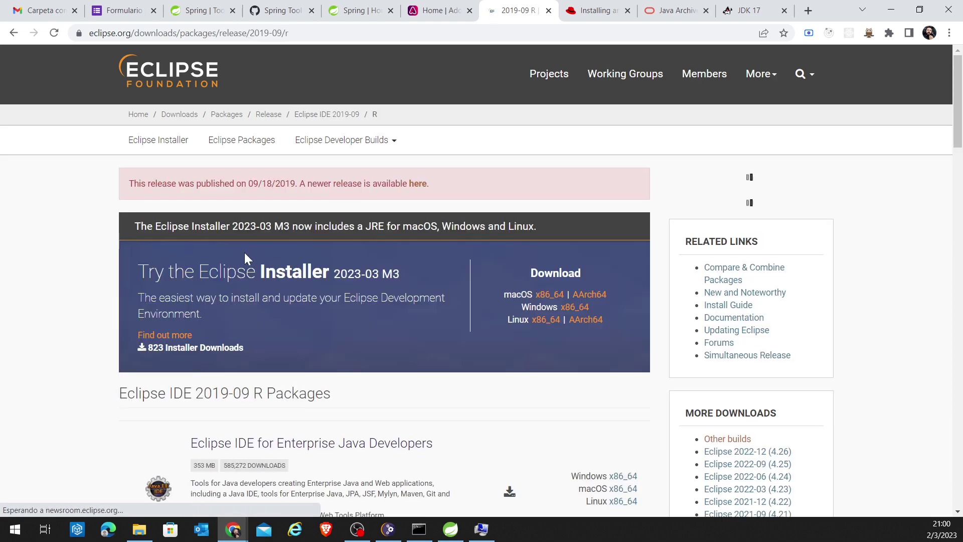
Step: Examine the Eclipse IDE 2019-09 R packages and their Windows, macOS and Linux downloads, as well as the installer section
scroll(371, 377, down, 5)
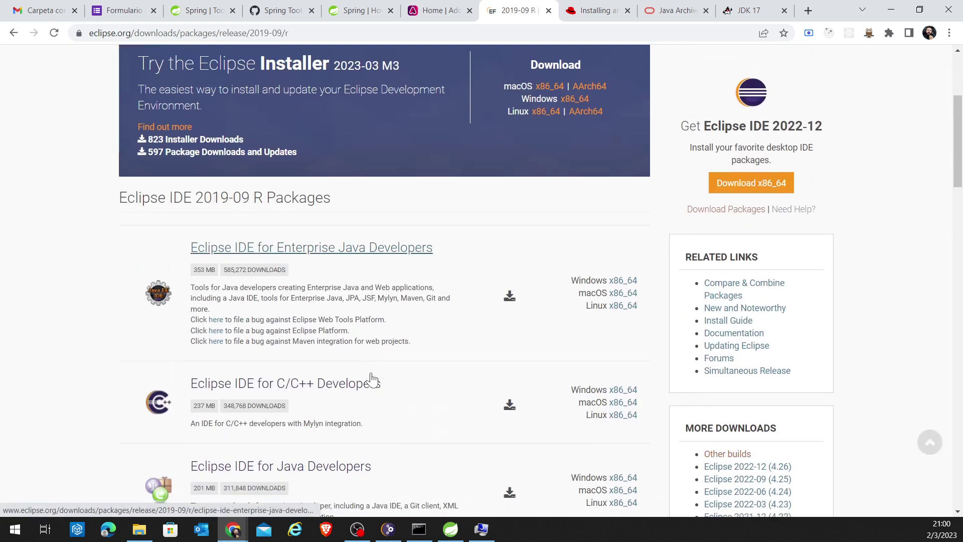
scroll(632, 313, down, 3)
scroll(642, 330, down, 7)
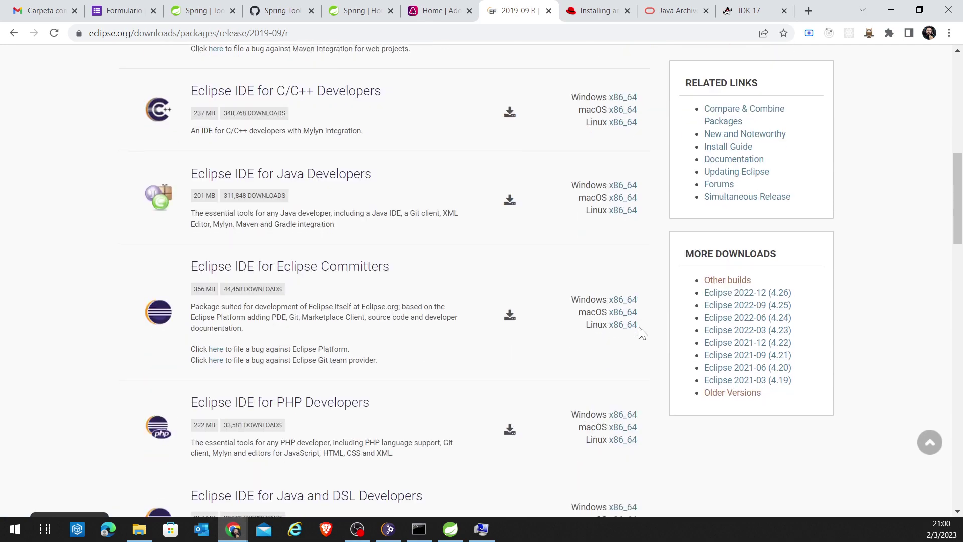
scroll(636, 332, down, 4)
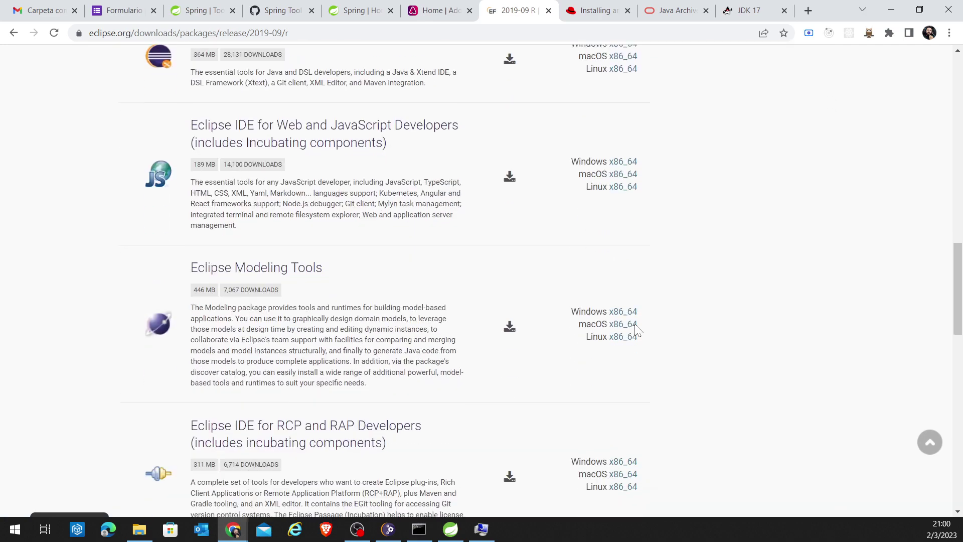
scroll(617, 322, up, 14)
scroll(623, 315, down, 4)
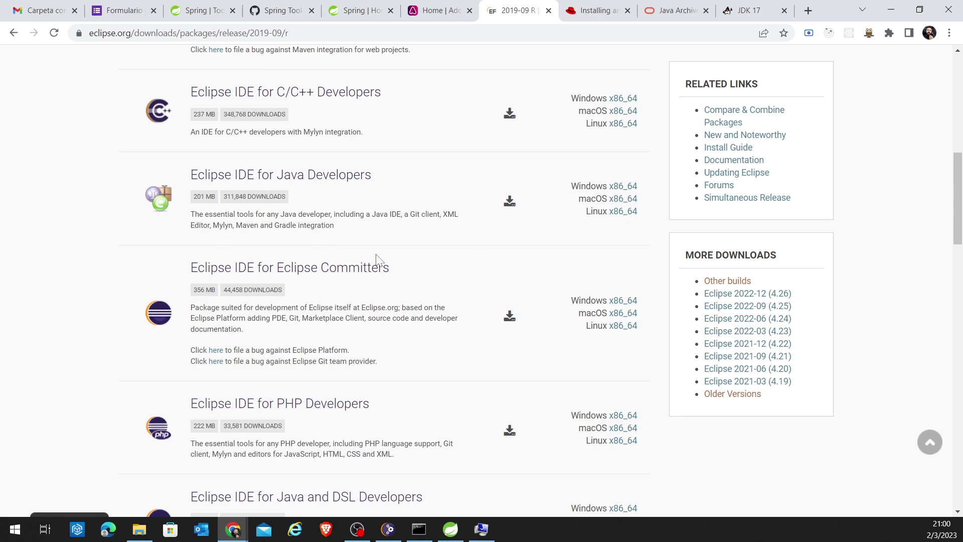
scroll(408, 291, up, 5)
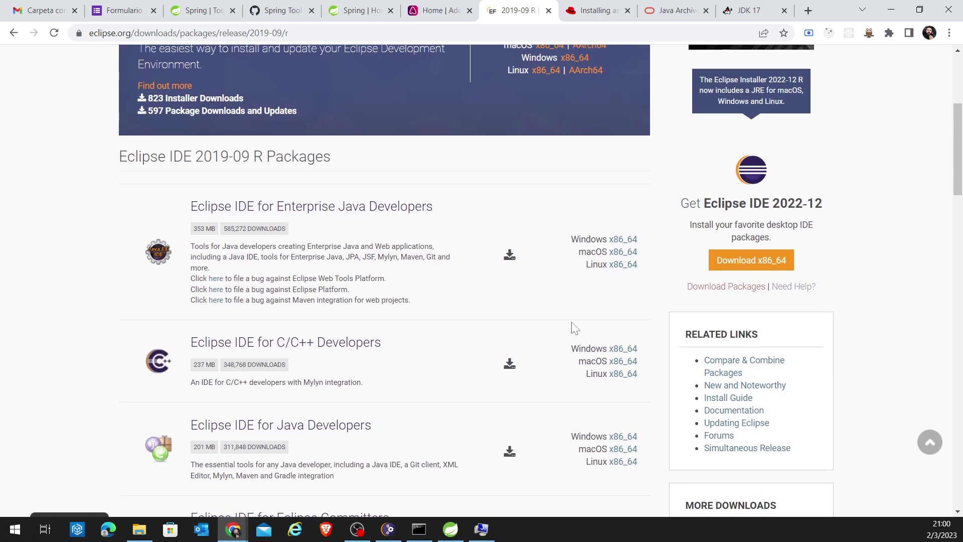
scroll(574, 327, up, 4)
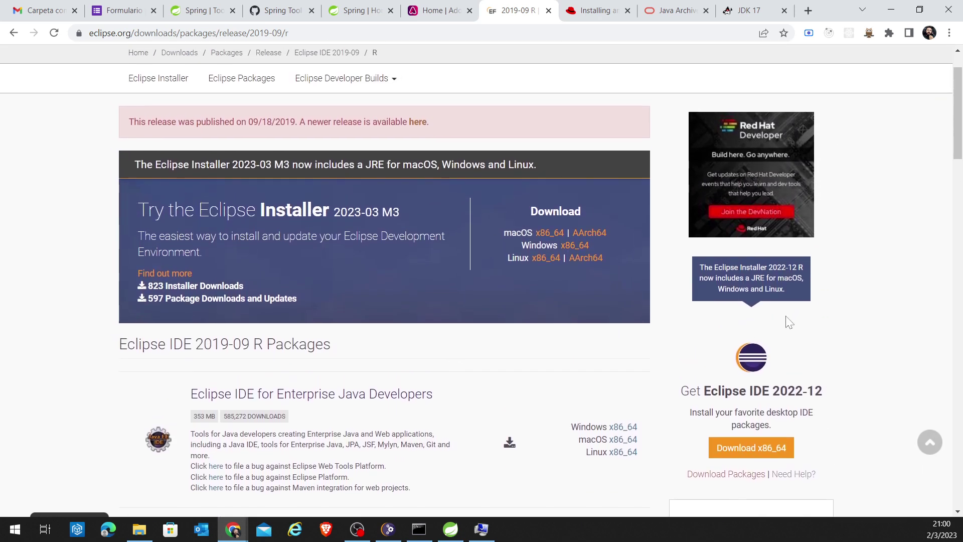
scroll(595, 316, up, 1)
scroll(600, 320, down, 3)
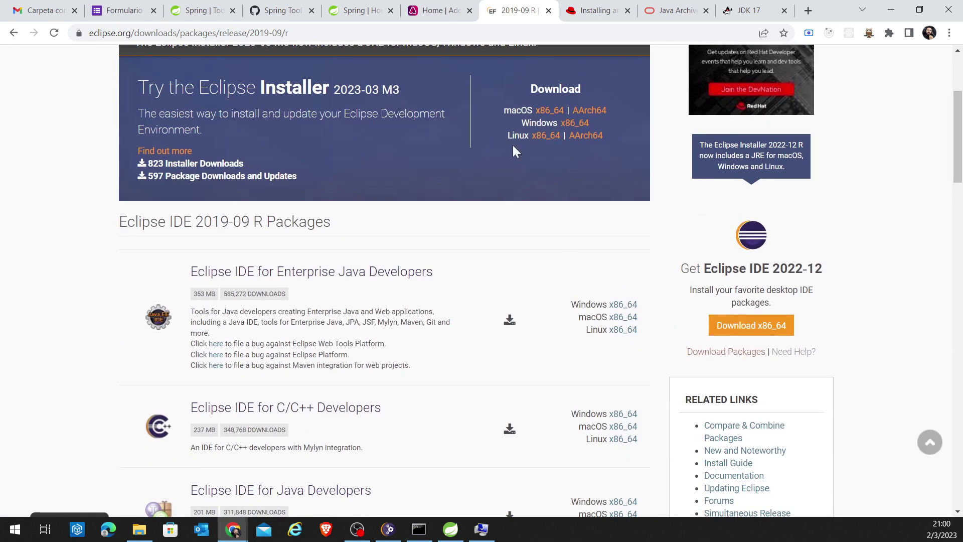
scroll(542, 155, up, 3)
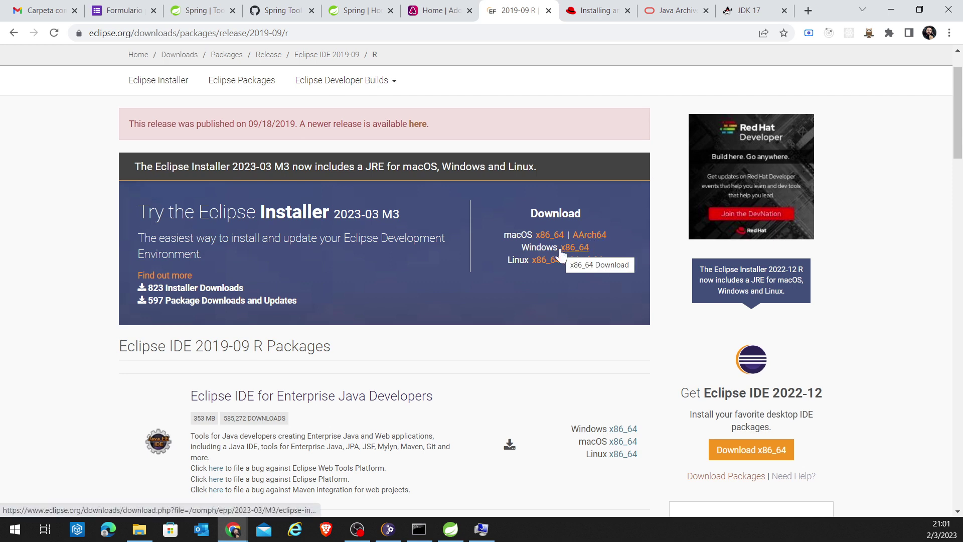
Step: Highlight the version 2023-03 in the Eclipse Installer heading to point it out, and clear the selection
drag(341, 214, 382, 214)
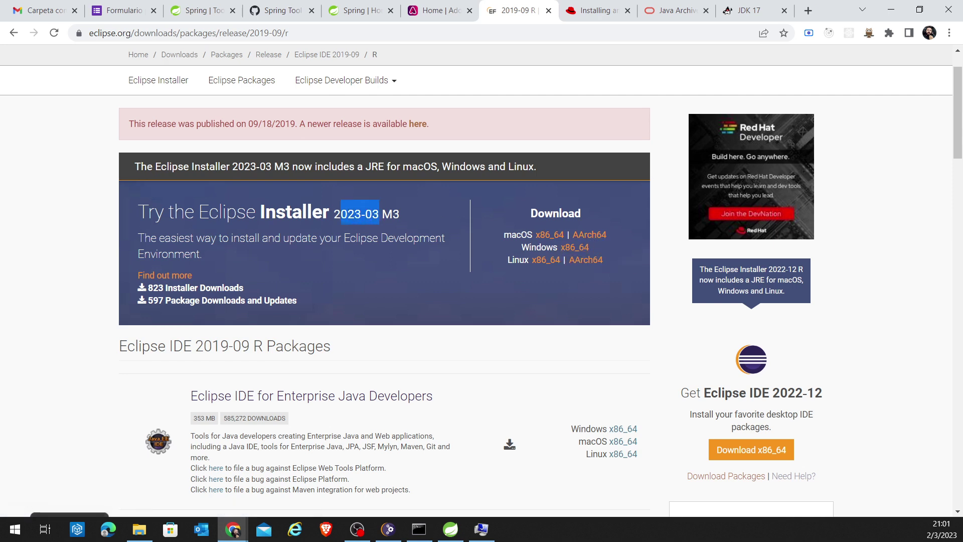
click(382, 214)
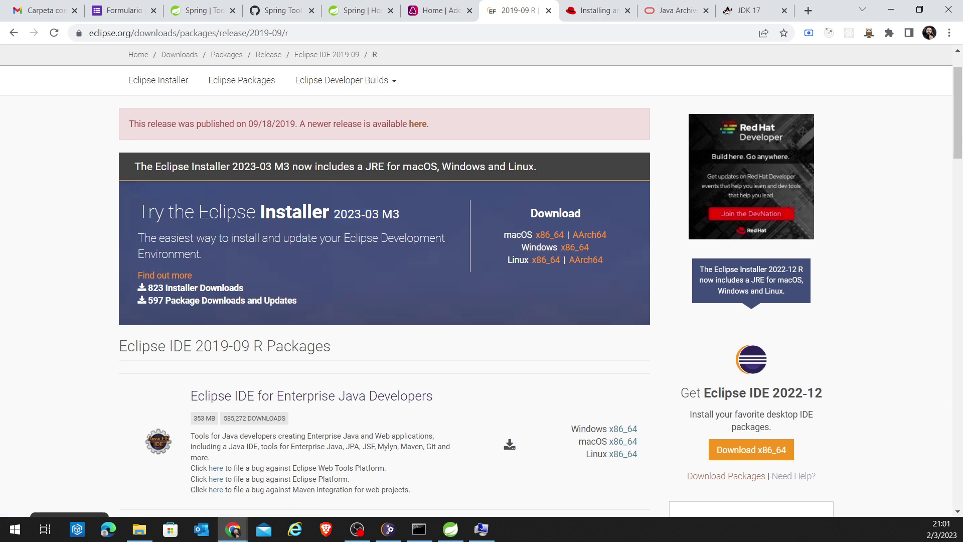
drag(334, 214, 382, 214)
click(423, 249)
Step: Switch to the open Adoptium page and highlight the Java description paragraph and the Temurin for Windows x64 download heading
click(435, 14)
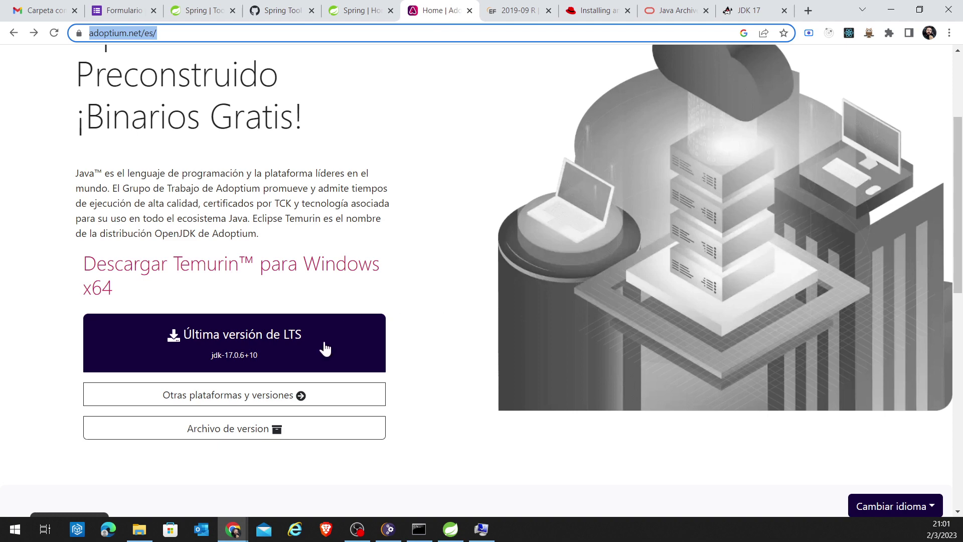
click(90, 260)
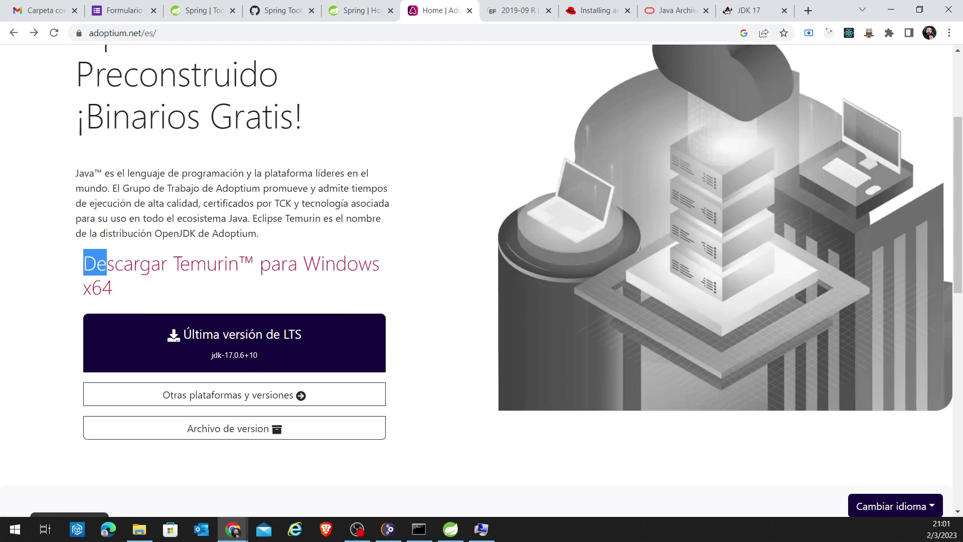
drag(127, 290, 276, 235)
click(74, 180)
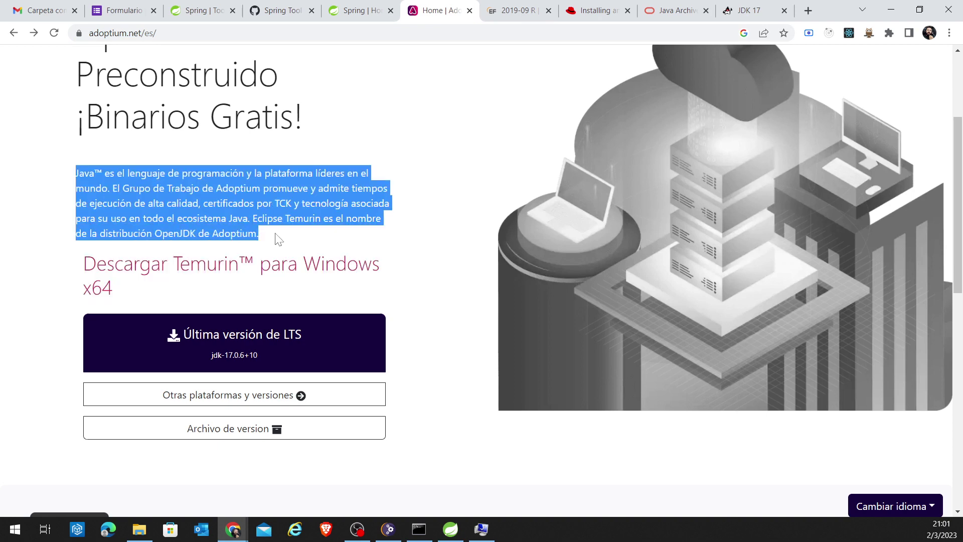
click(282, 235)
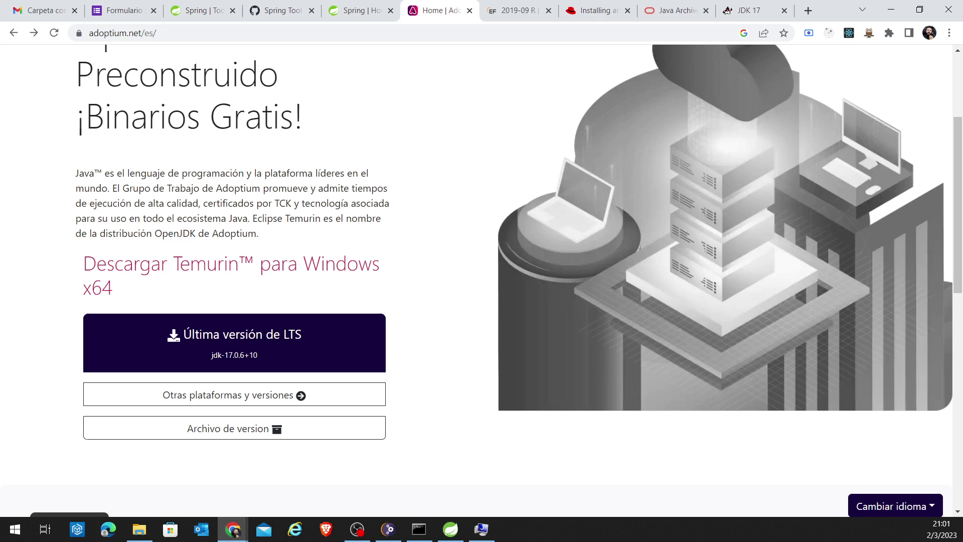
drag(84, 264, 133, 286)
click(136, 299)
Step: Switch to the OpenJDK JDK 17 page and bring the Command Prompt window with the java --version output in front of it
click(750, 9)
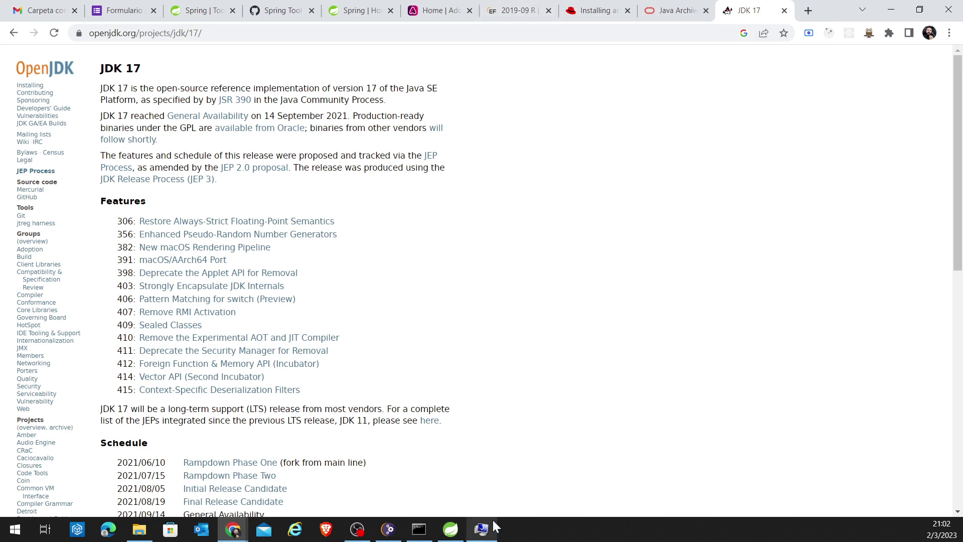
click(419, 529)
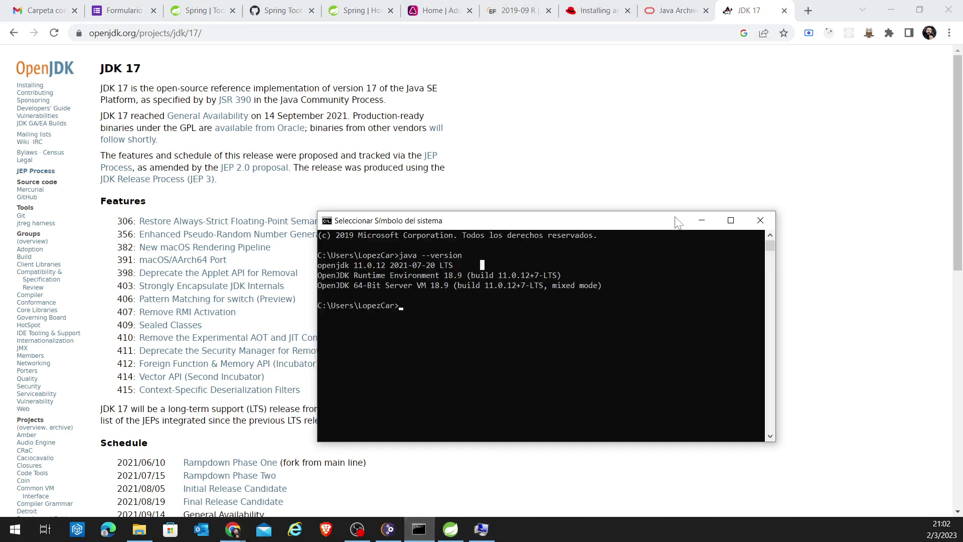
drag(692, 221, 700, 220)
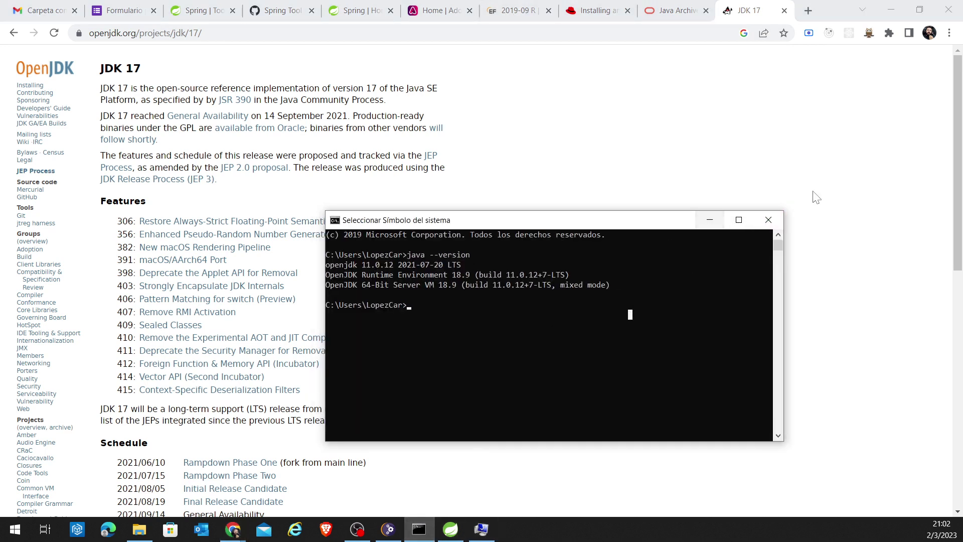
Step: Close the Command Prompt, switch to the Eclipse Installer and launch the installed Eclipse IDE for Enterprise Java and Web Developers
click(768, 220)
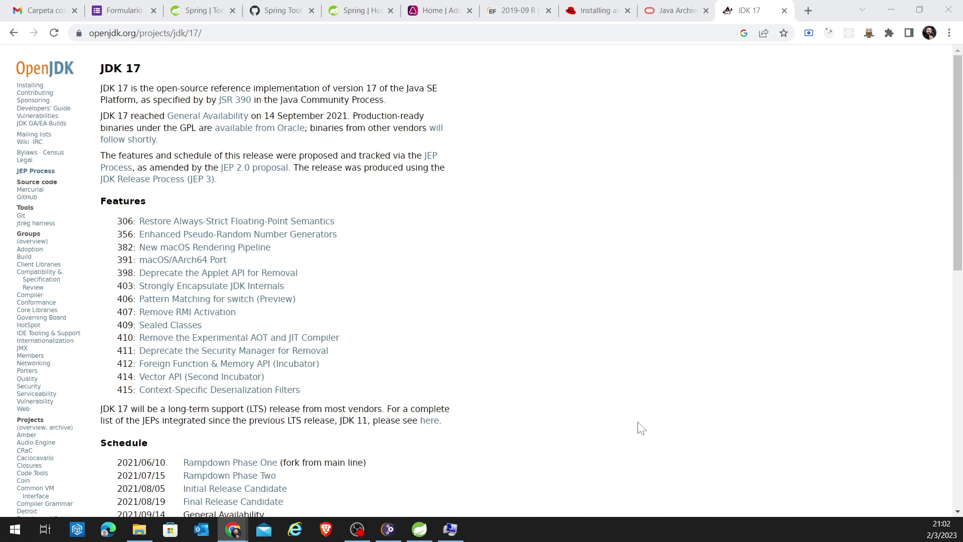
click(399, 534)
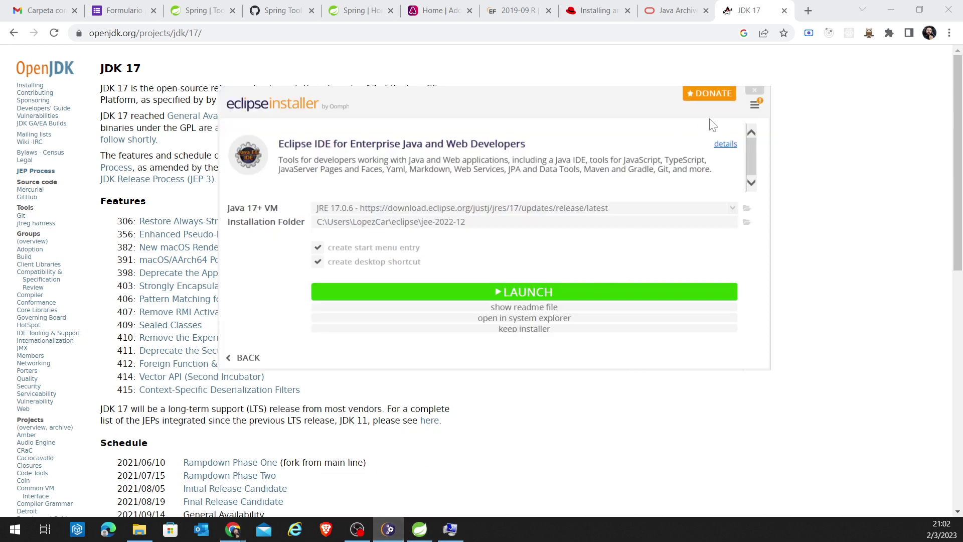
drag(626, 137, 648, 179)
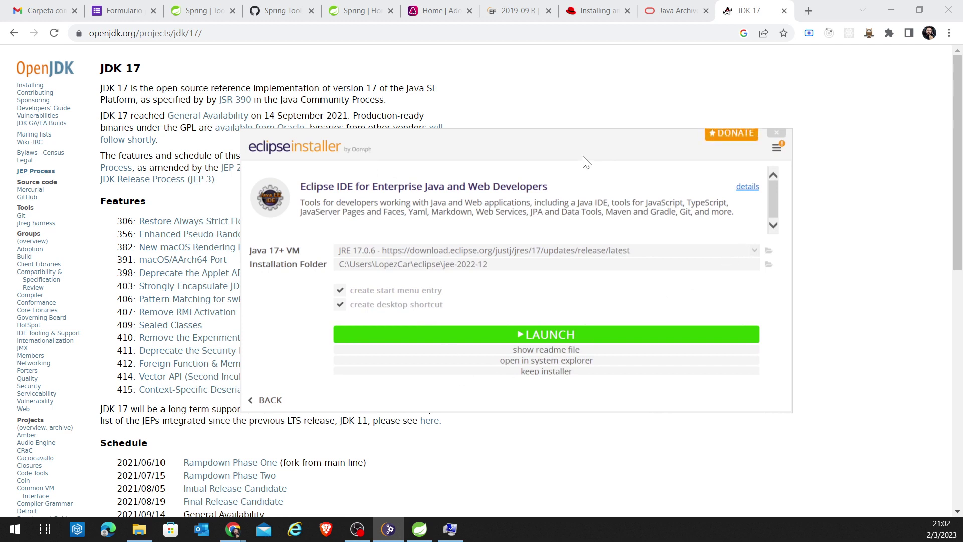
drag(583, 156, 527, 141)
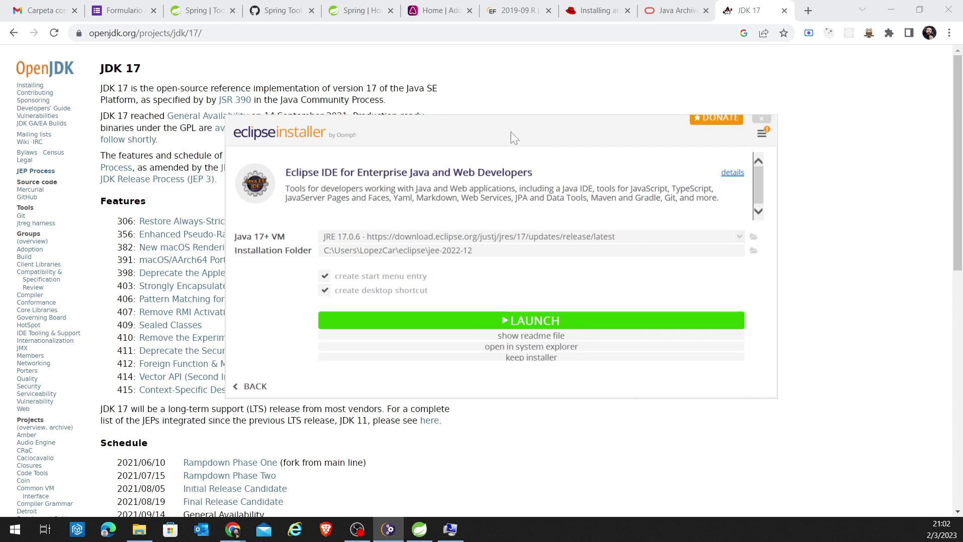
drag(521, 141, 505, 128)
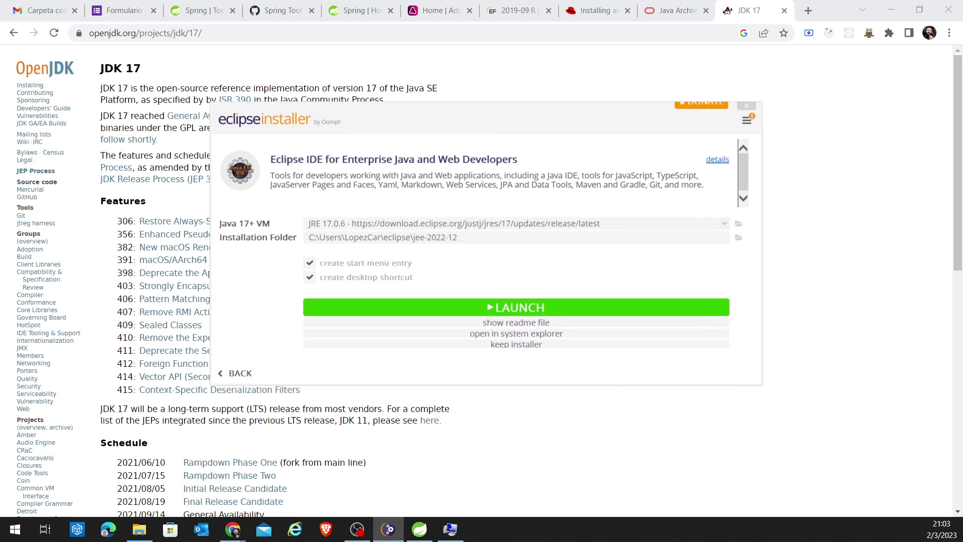
drag(457, 113, 462, 123)
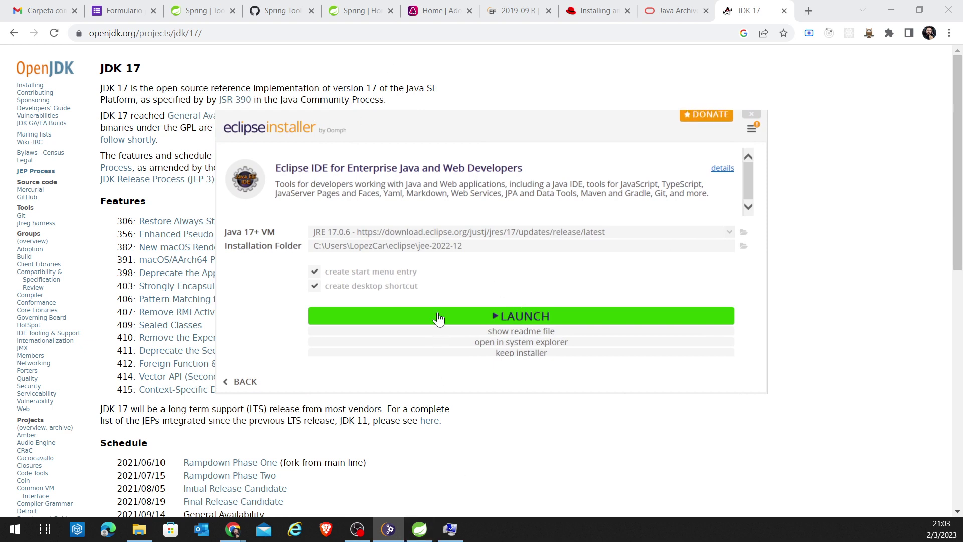
click(522, 315)
Step: Show the Spring Tool Suite 3 window with its Dashboard, and minimize it to return to the JDK 17 page
click(388, 529)
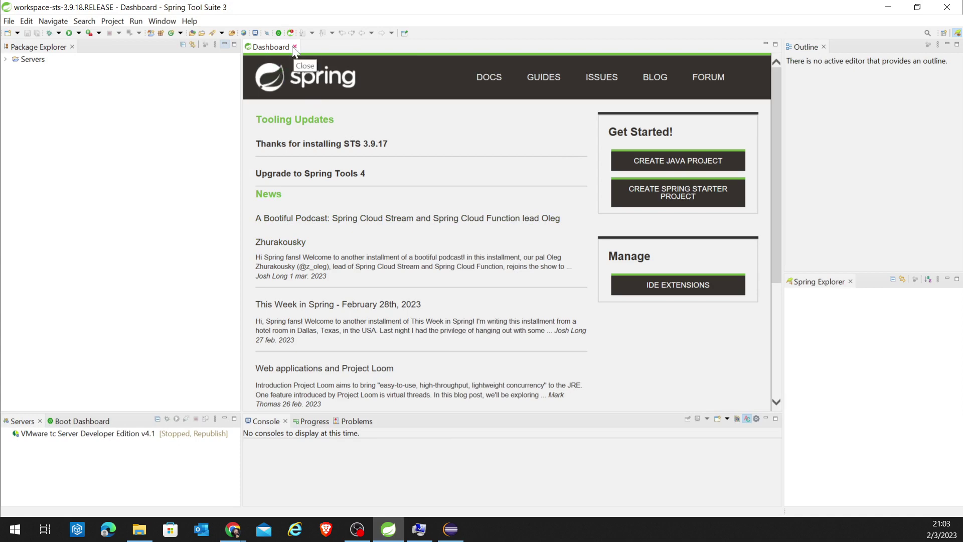
click(888, 7)
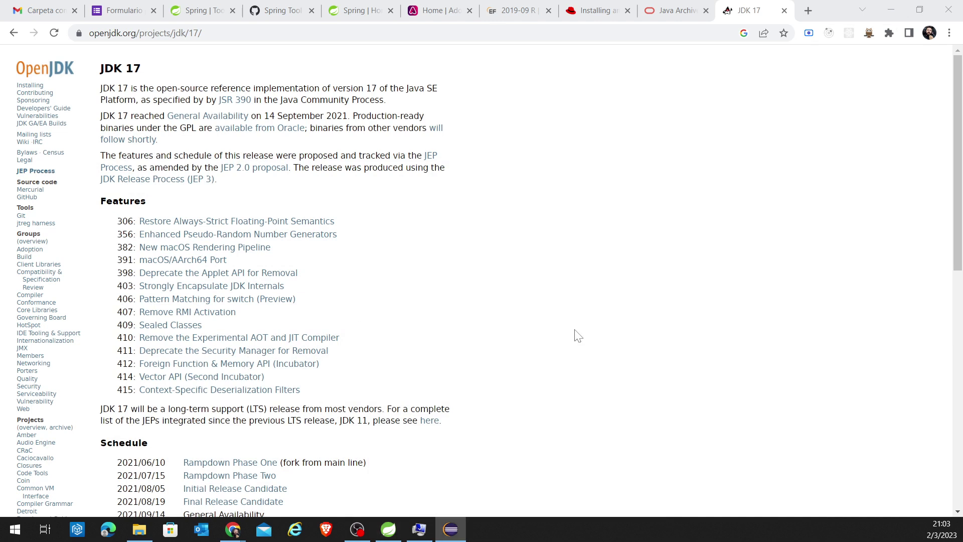
click(455, 284)
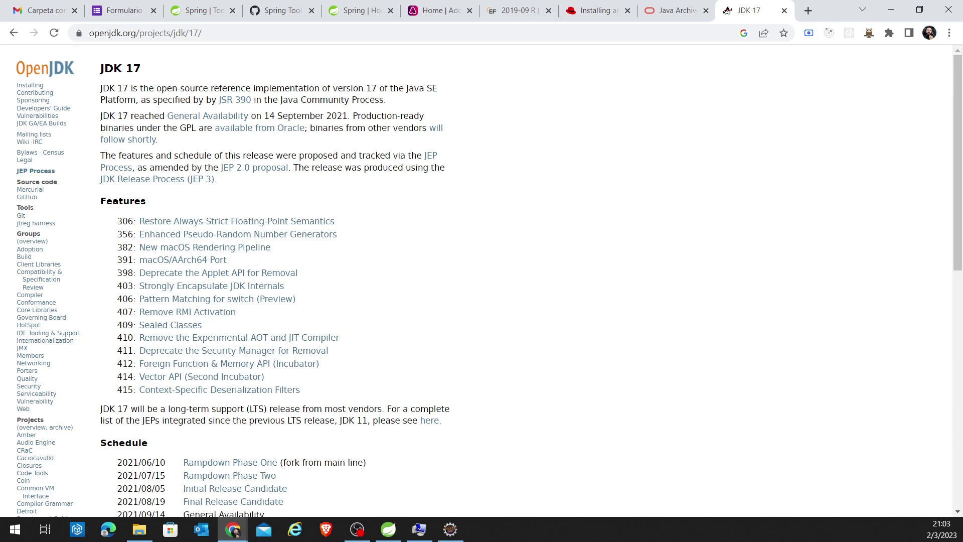
click(390, 532)
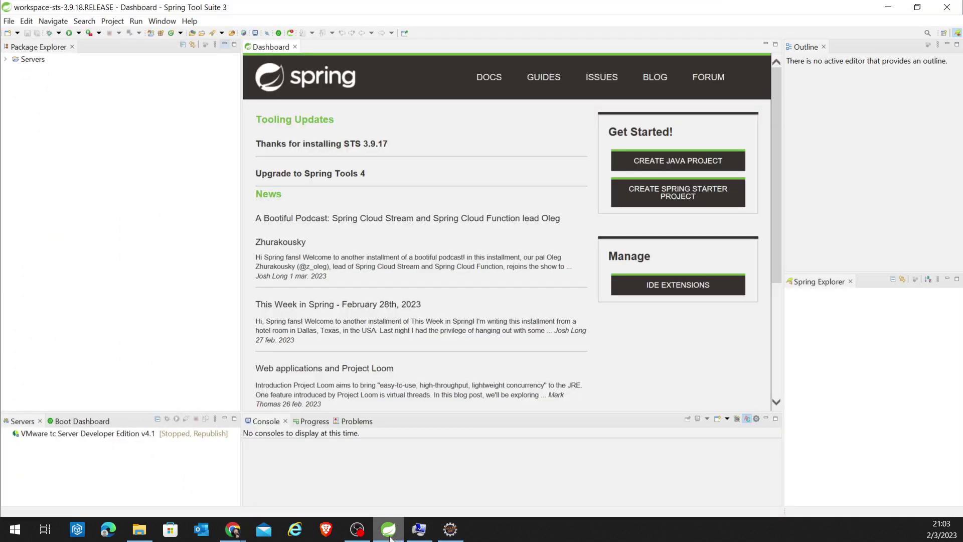
click(390, 534)
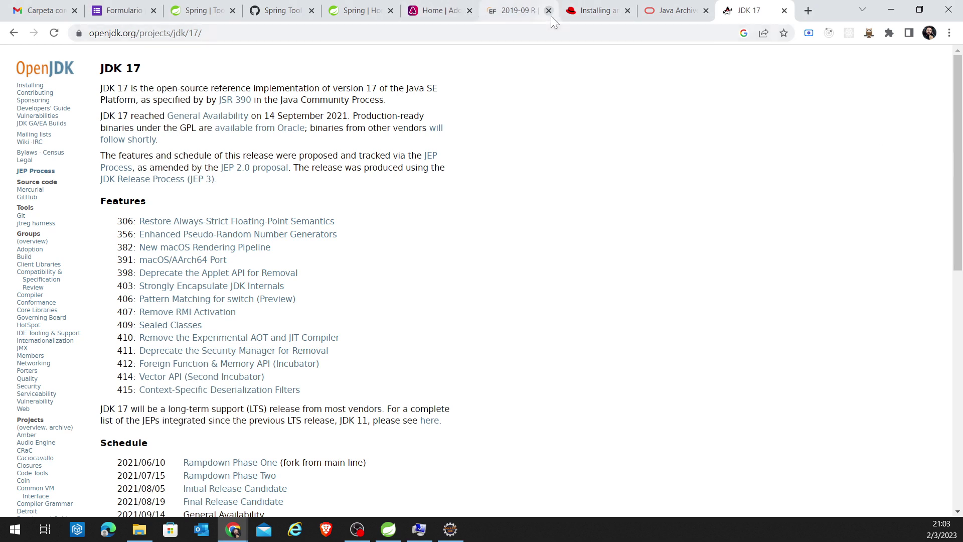
Step: Switch to the Eclipse 2019-09 R page and go back through the release list to the main Eclipse Packages page
click(516, 11)
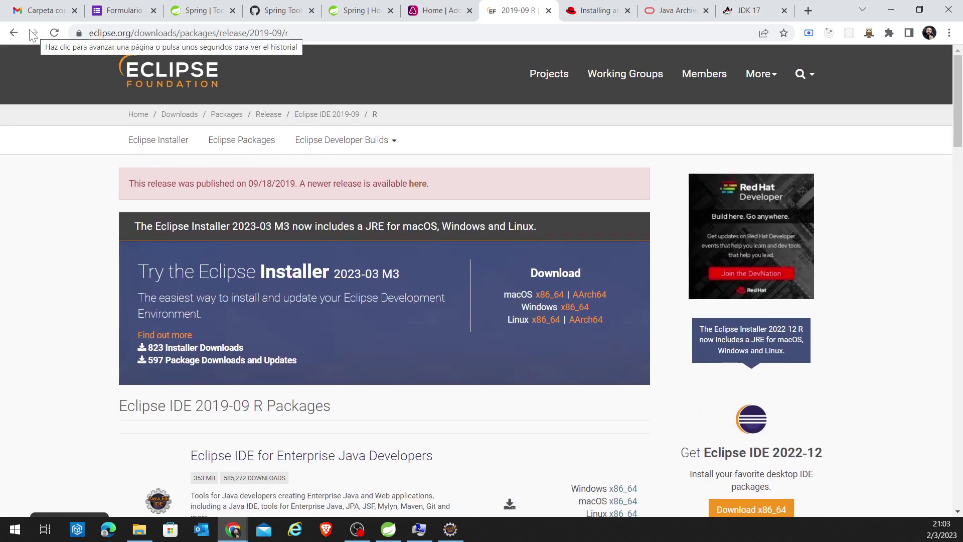
click(14, 33)
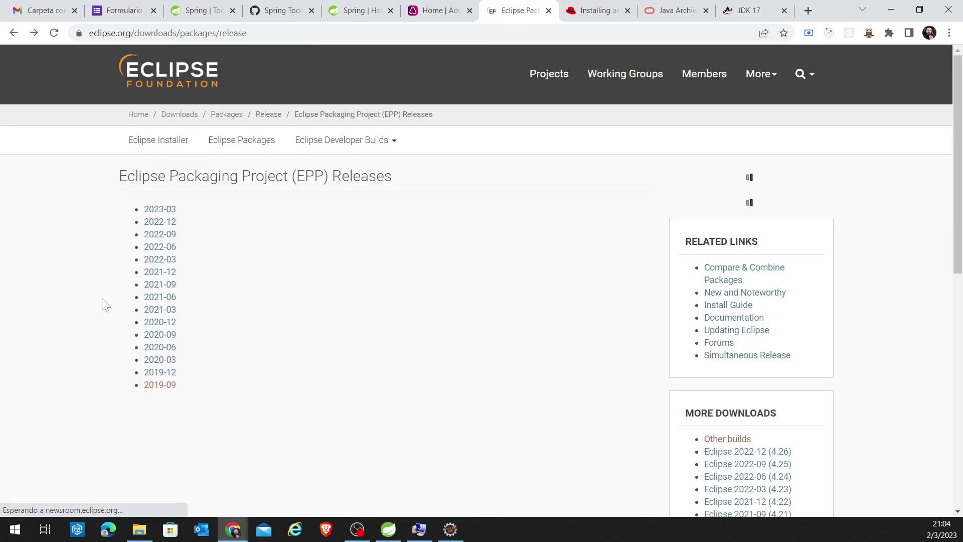
click(13, 33)
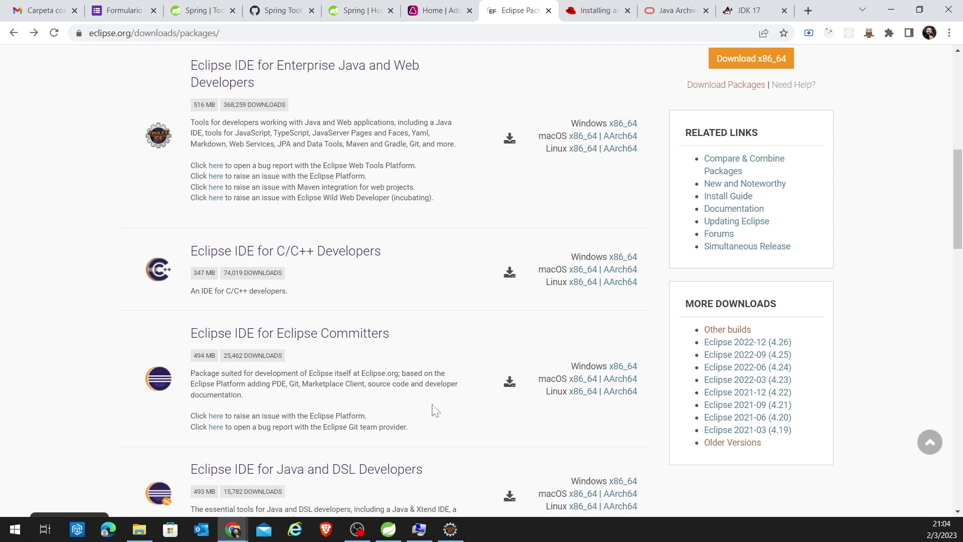
Step: Close the browser pages for the Red Hat installation guide, the Oracle Java Archive and OpenJDK JDK 17
click(580, 13)
click(627, 11)
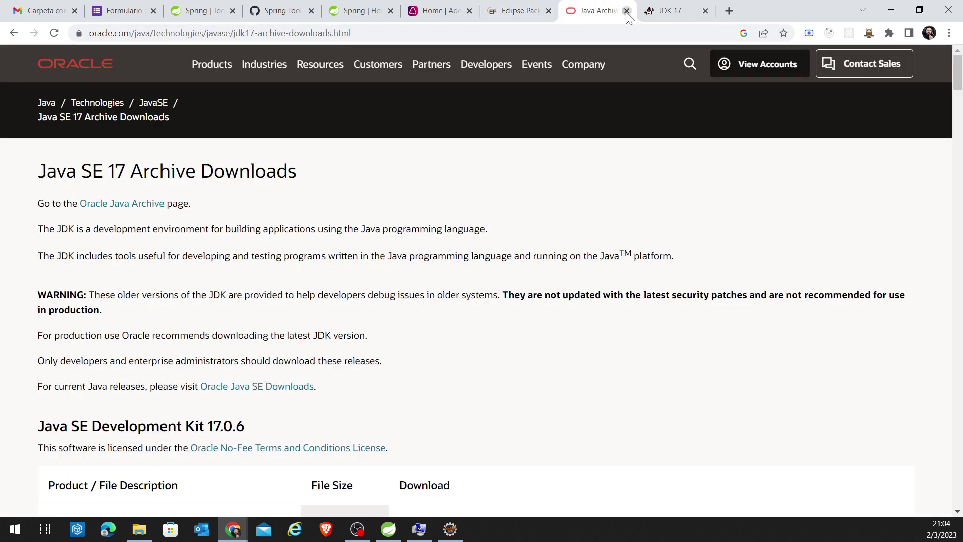
click(626, 10)
click(627, 11)
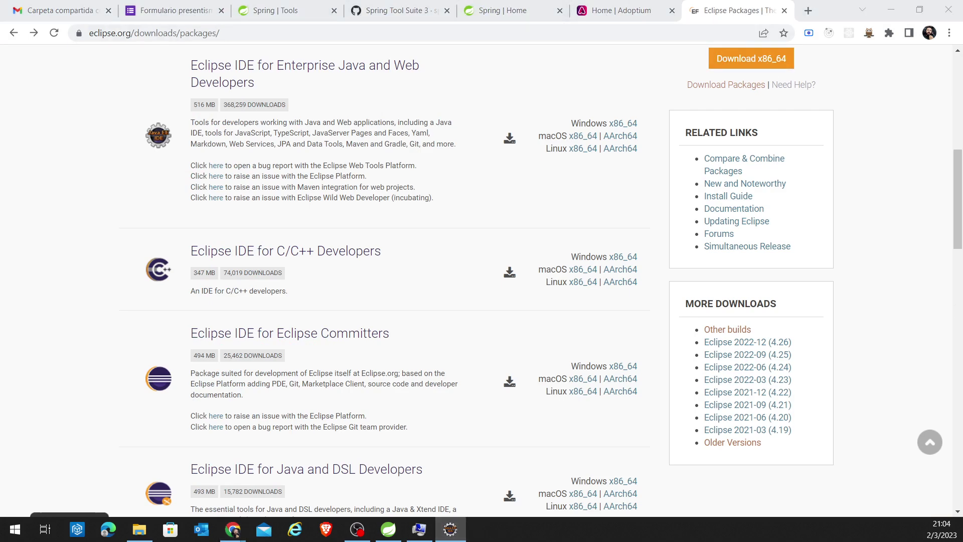
Step: Reposition the Eclipse IDE Launcher dialog and minimize the Spring Tool Suite window behind it
drag(861, 183, 426, 220)
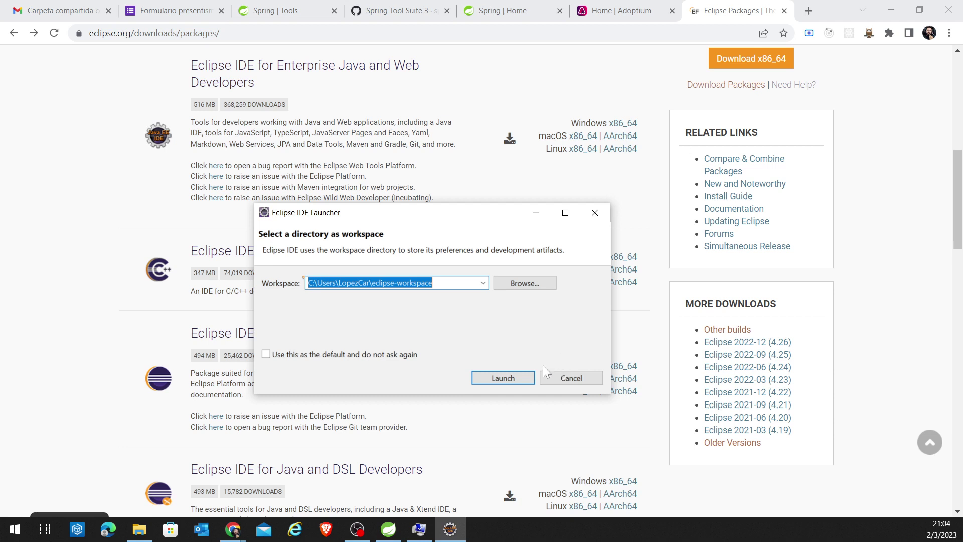
drag(503, 217, 527, 224)
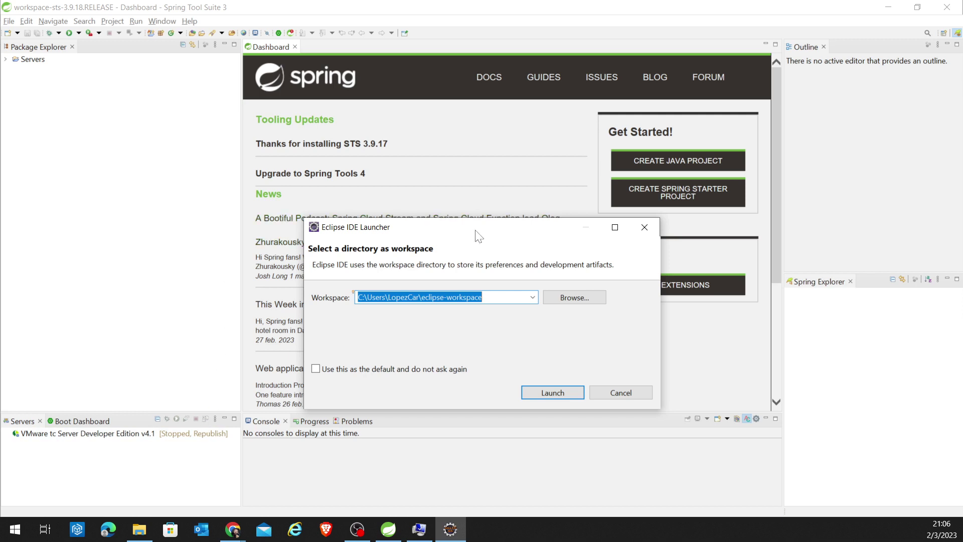
drag(477, 233, 497, 193)
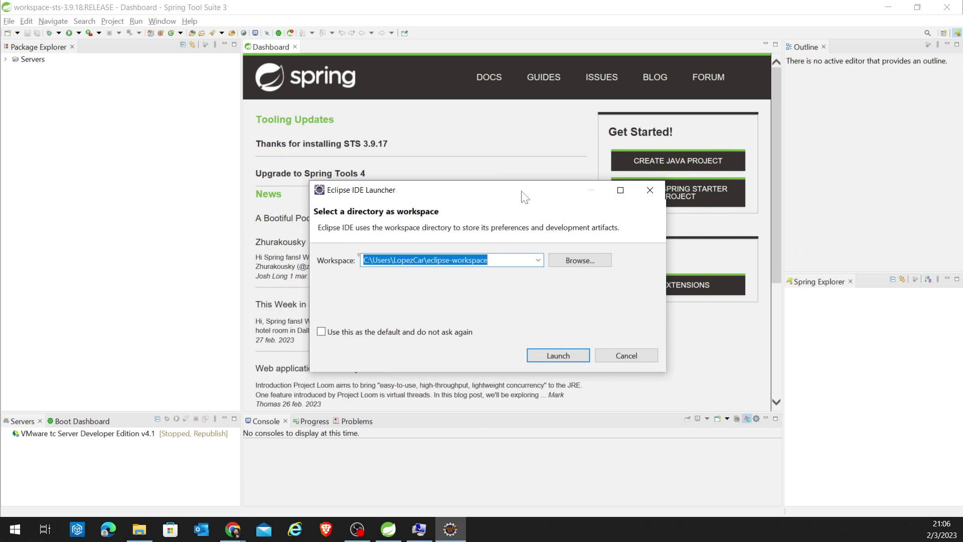
drag(523, 194, 546, 197)
click(434, 13)
click(888, 7)
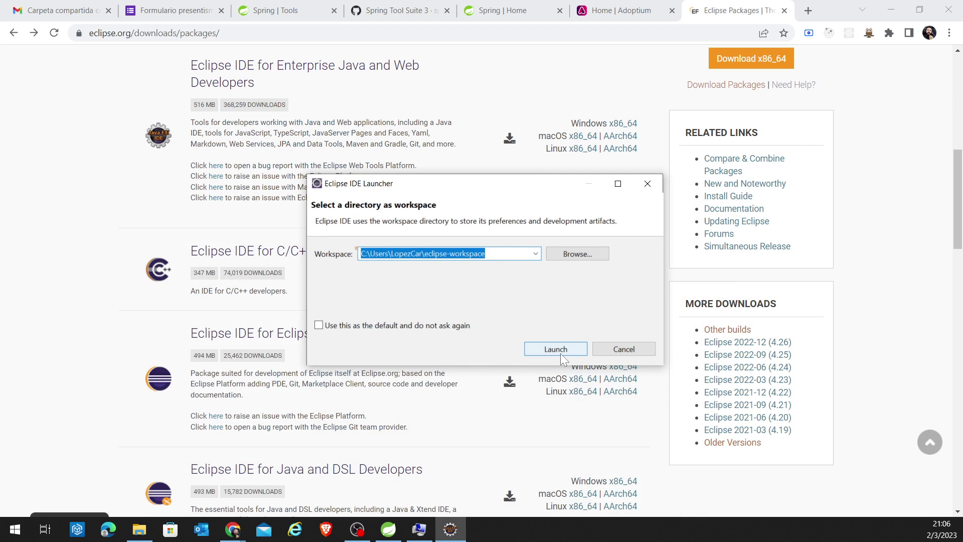
Step: Launch Eclipse with the default eclipse-workspace folder, and on the older-version prompt change the workspace to eclipse-workspace-23315
drag(506, 192, 499, 181)
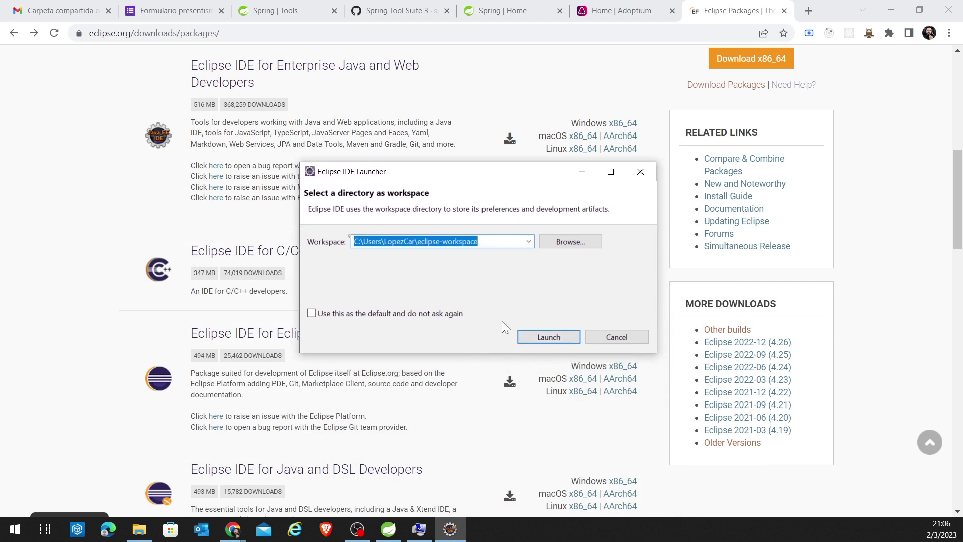
click(534, 338)
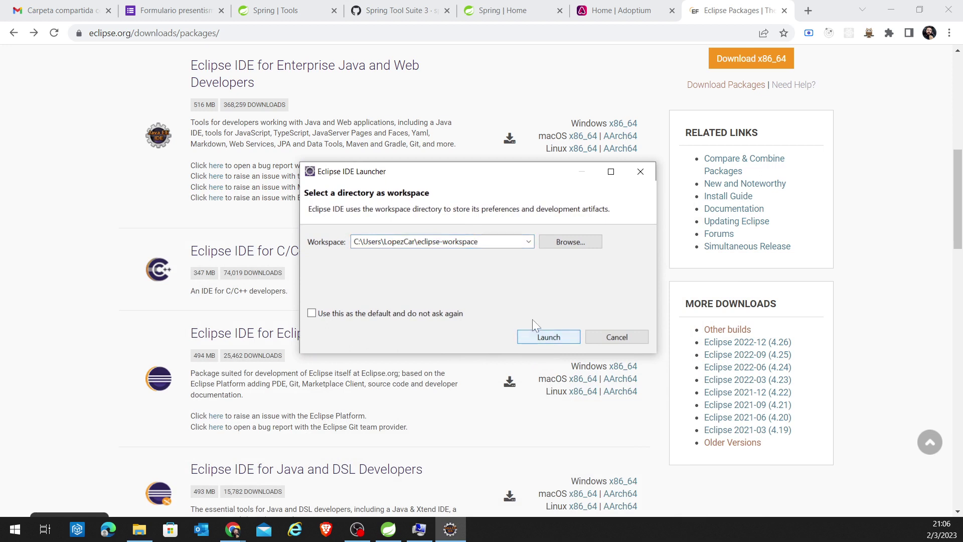
click(538, 336)
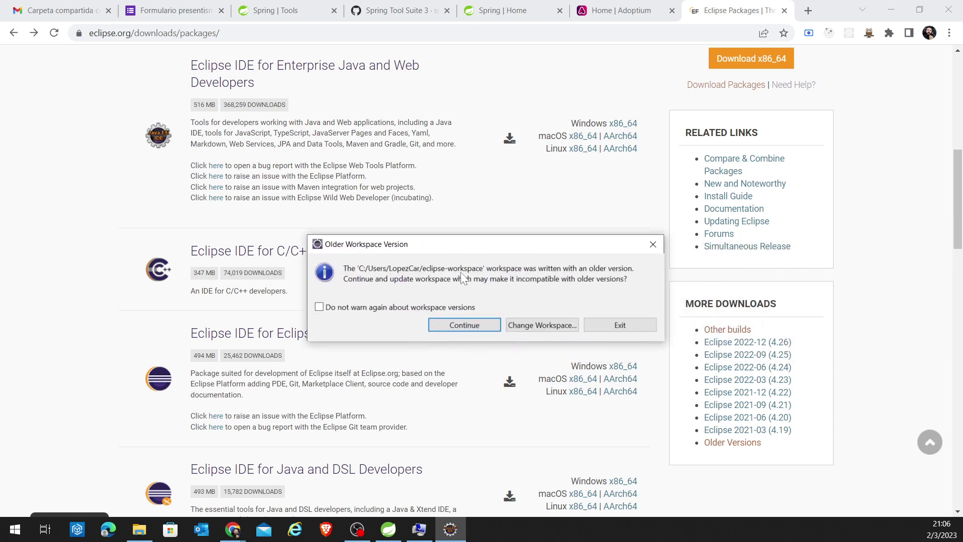
click(560, 326)
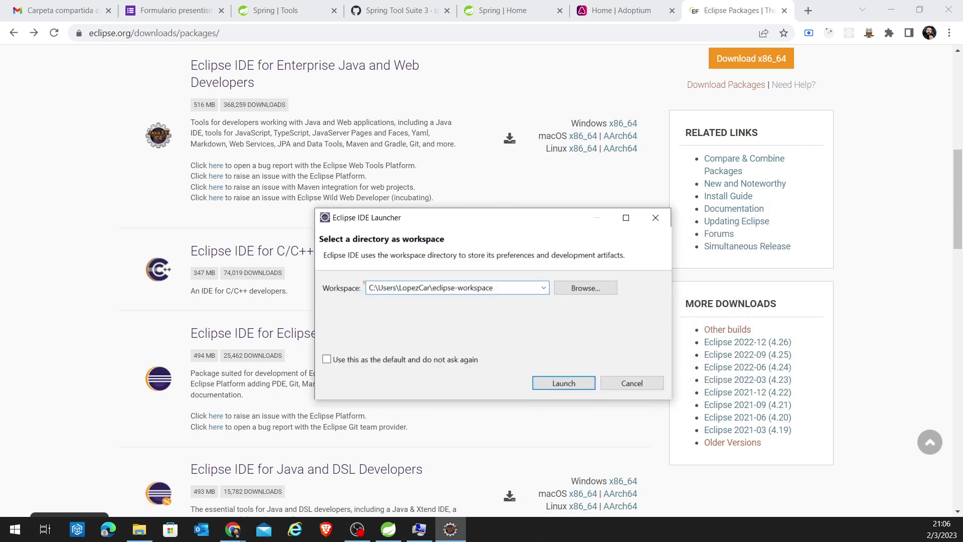
text(-)
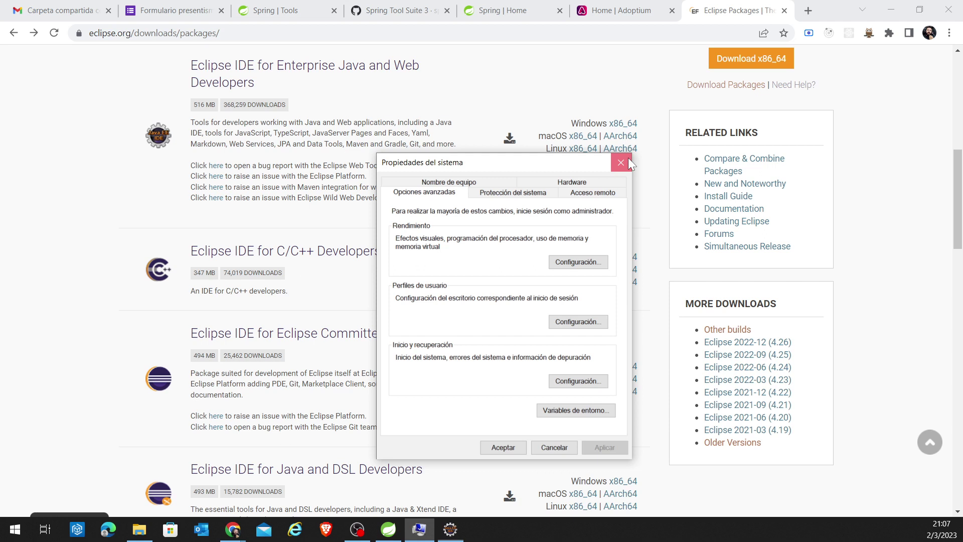
Step: Close the System Properties window and the Welcome page of the started Eclipse IDE
click(621, 163)
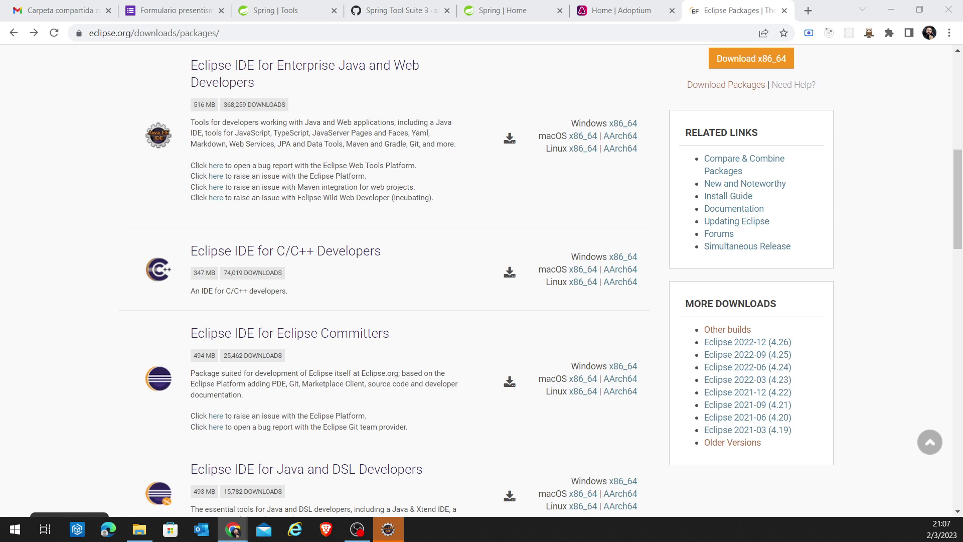
scroll(463, 340, up, 9)
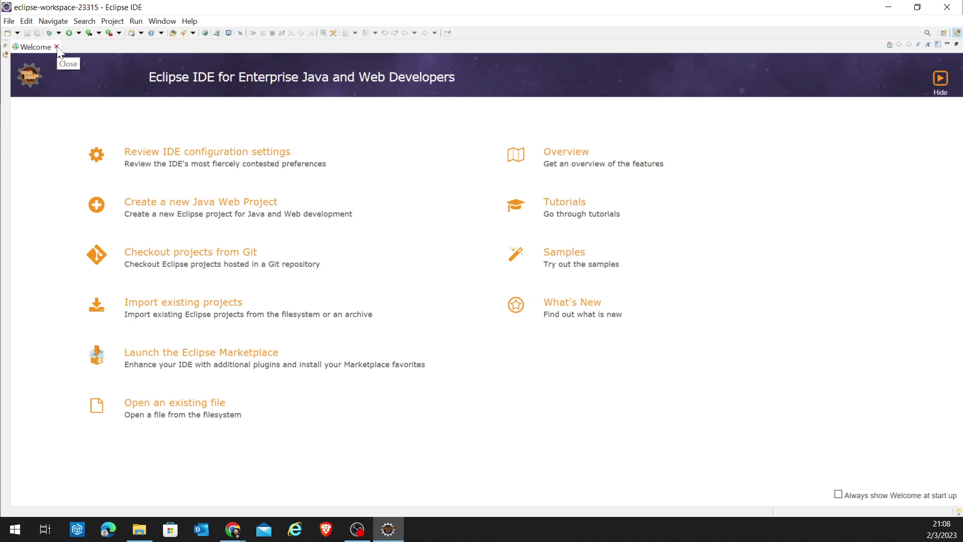
click(57, 47)
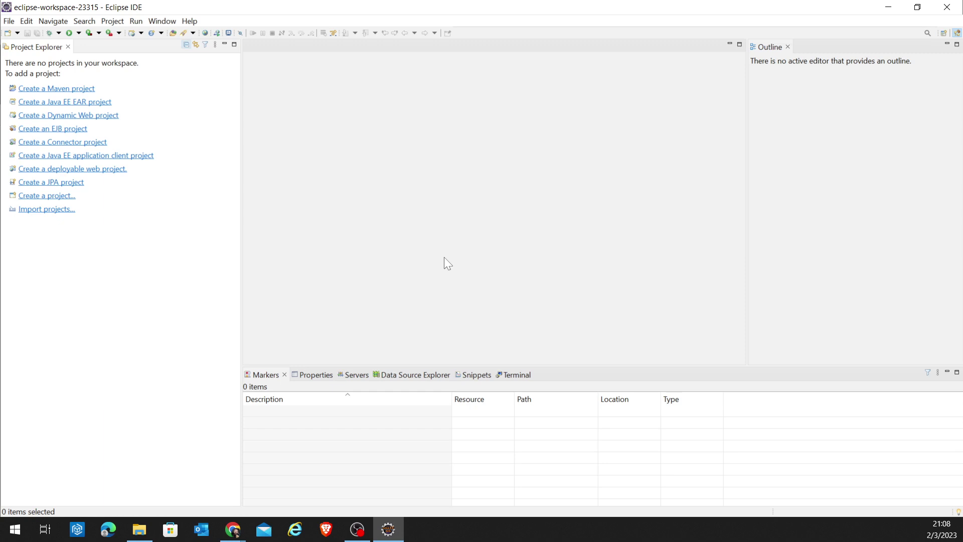
Step: Open a new Command Prompt and run java --version to check the default Java version
click(15, 532)
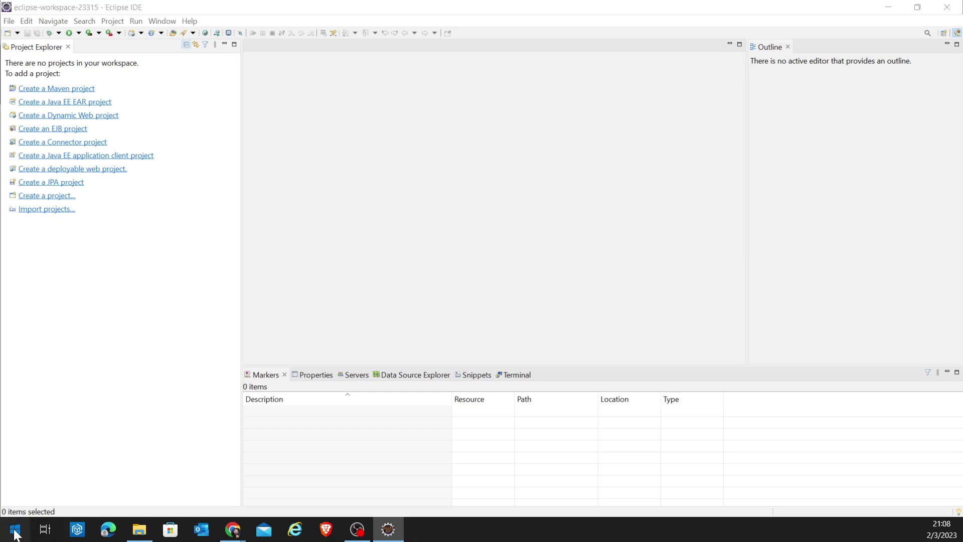
key(Return)
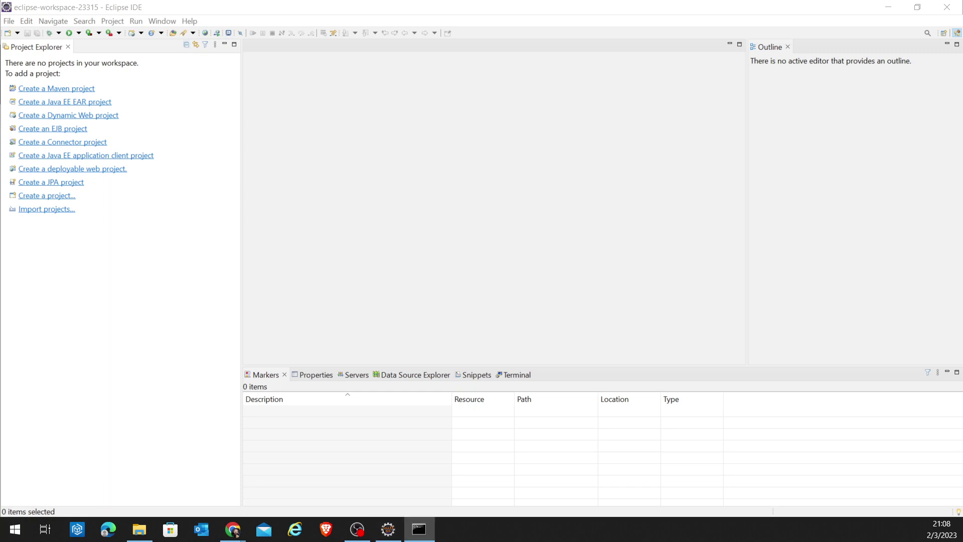
text(jav --version)
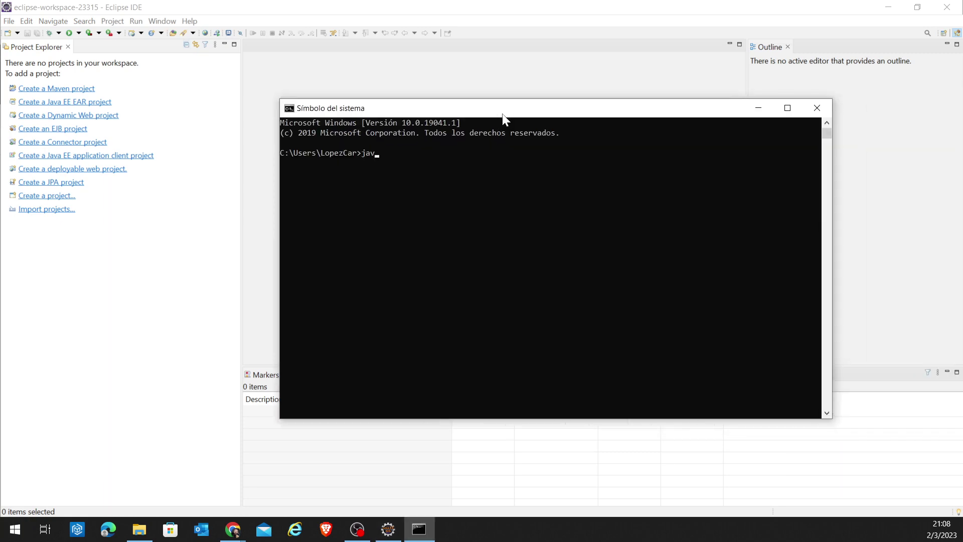
key(Return)
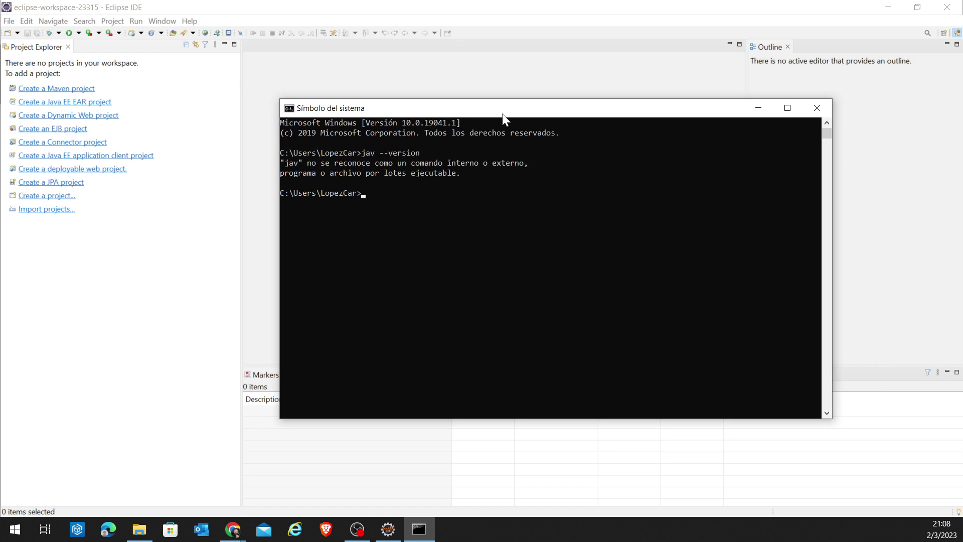
key(Up)
text(a)
key(Return)
Step: Return to the Eclipse IDE window and narrow the Project Explorer pane
click(233, 528)
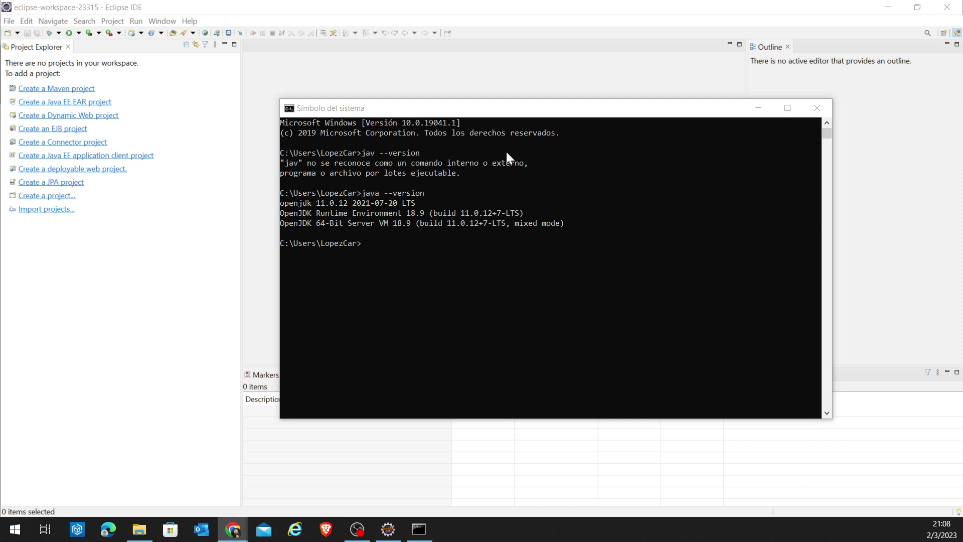
click(276, 80)
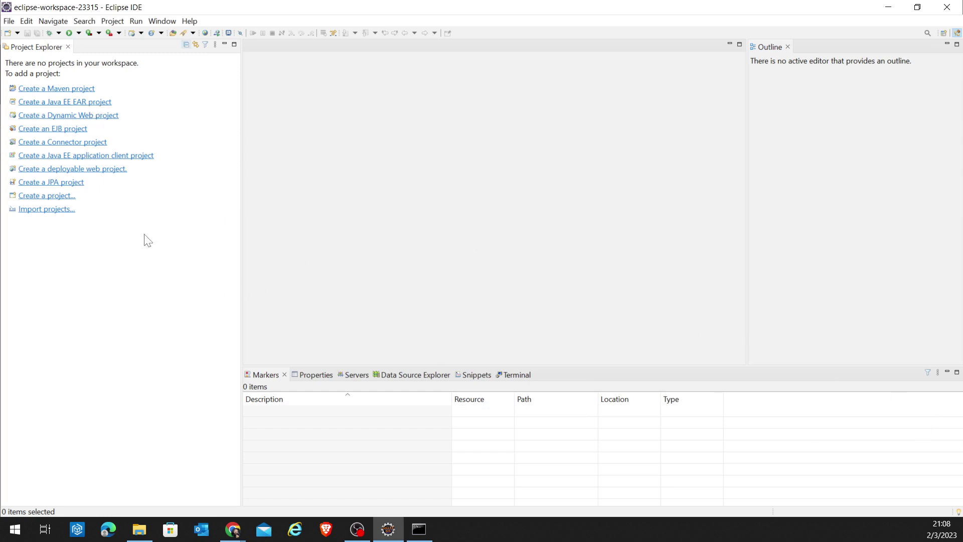
drag(239, 269, 180, 260)
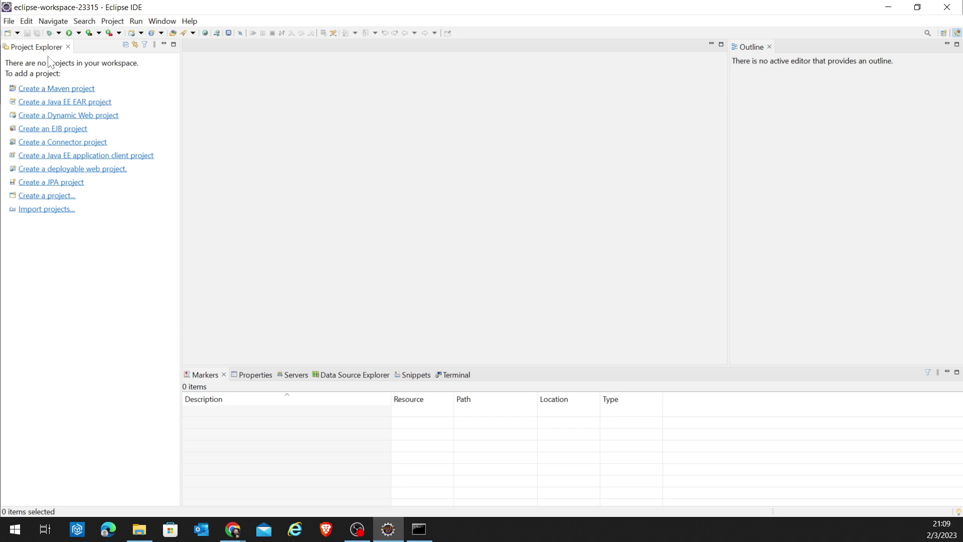
click(161, 22)
click(204, 148)
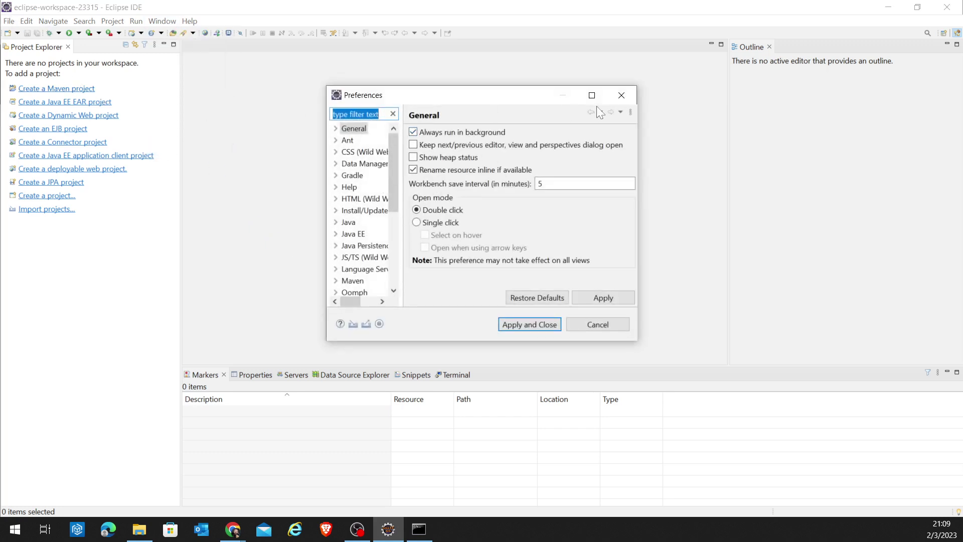
click(621, 95)
Step: Set the IDE theme to Dark in the General Appearance preferences and apply it
click(174, 24)
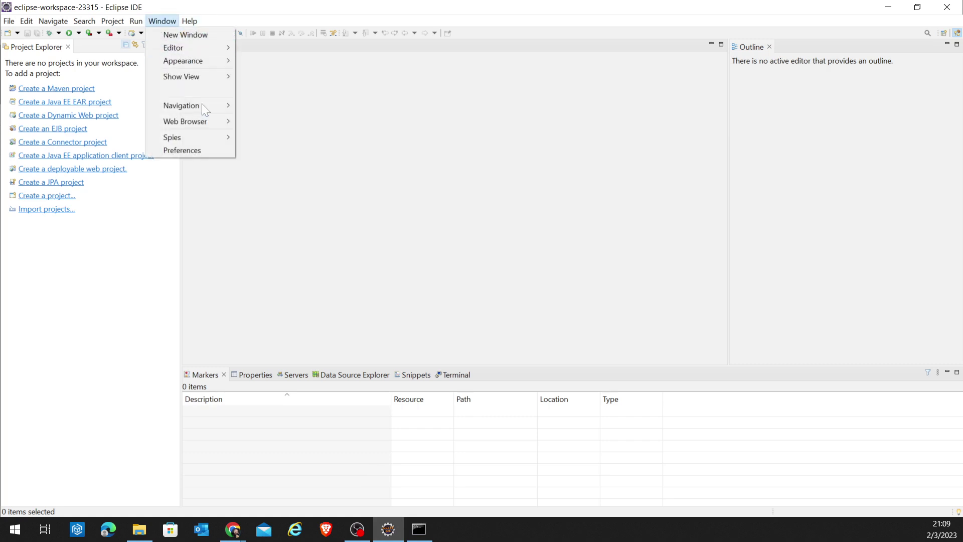
click(205, 150)
click(335, 128)
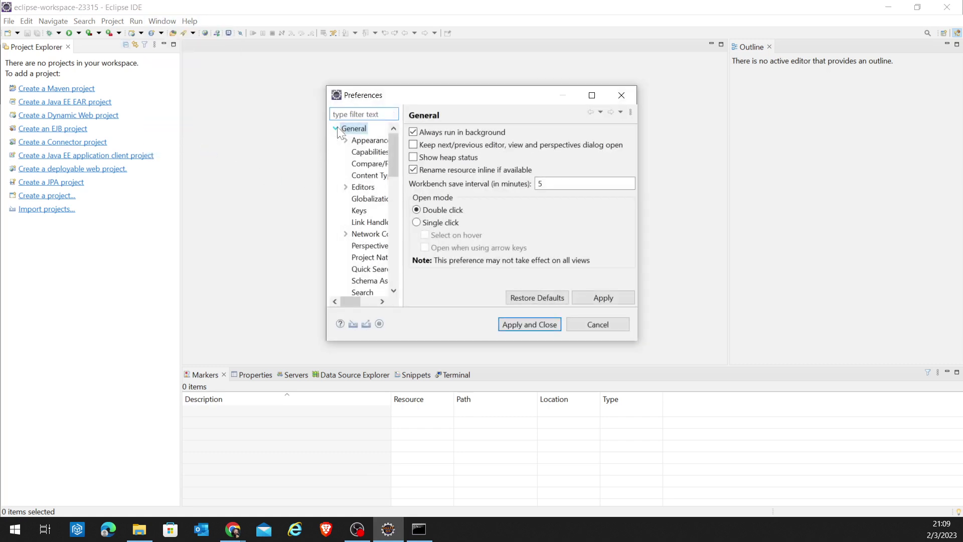
click(370, 140)
click(502, 149)
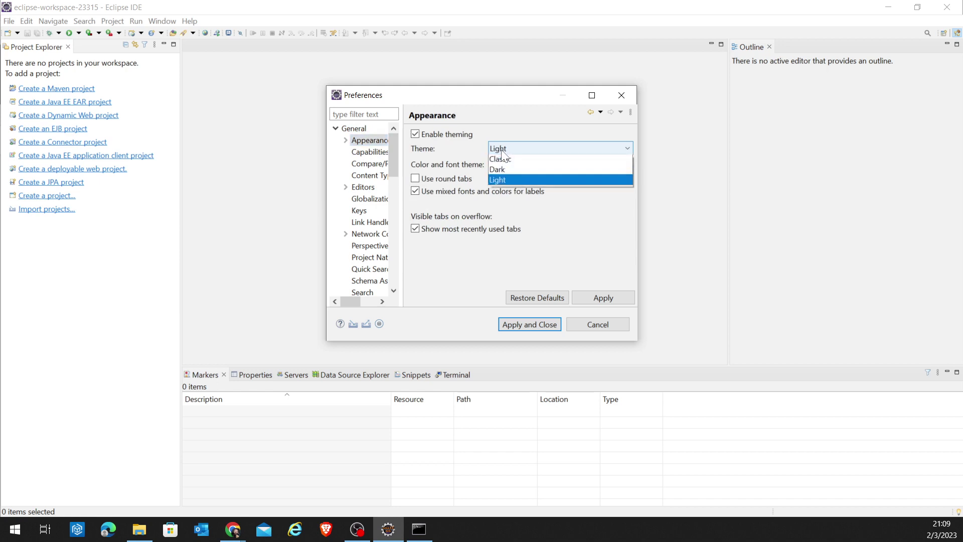
click(509, 173)
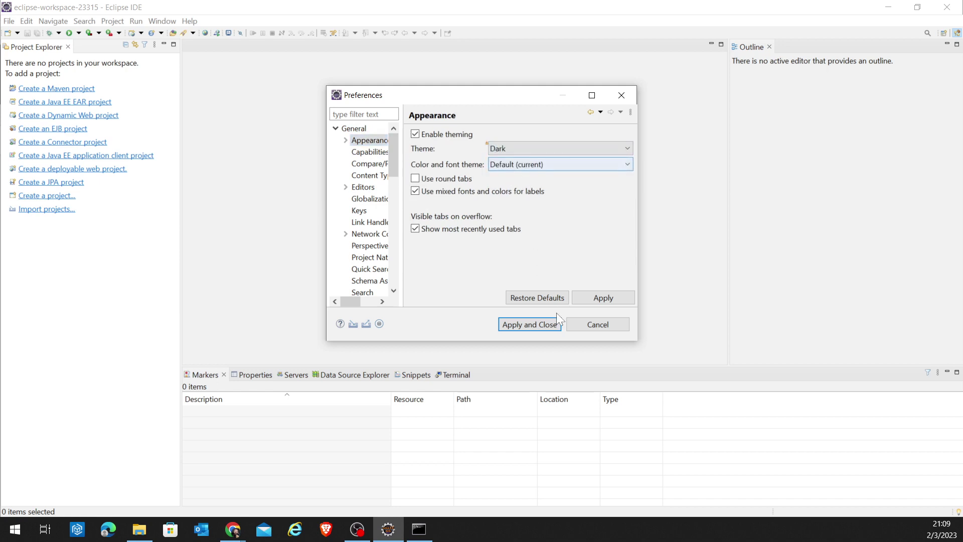
click(531, 324)
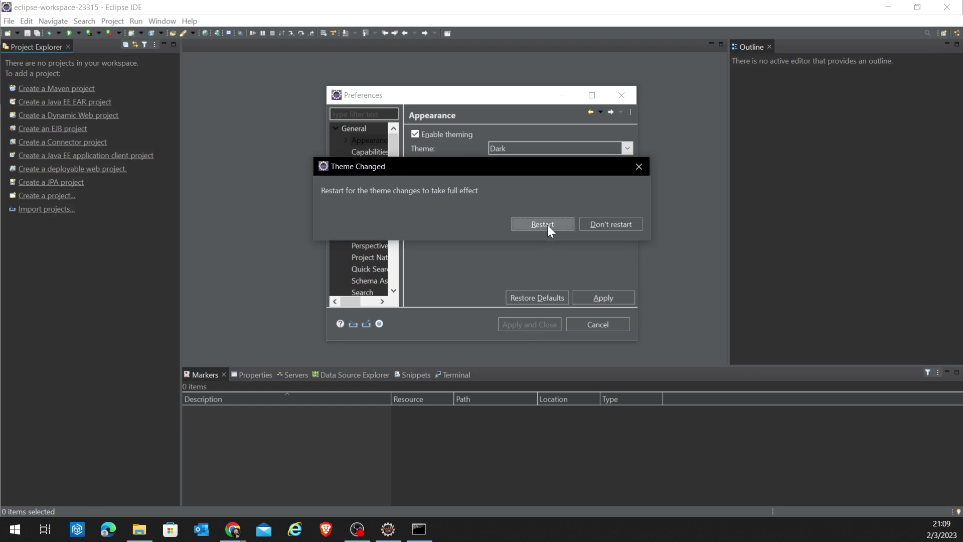
Step: Restart the IDE for the theme change and launch it again with the eclipse-workspace-23315 workspace
click(547, 225)
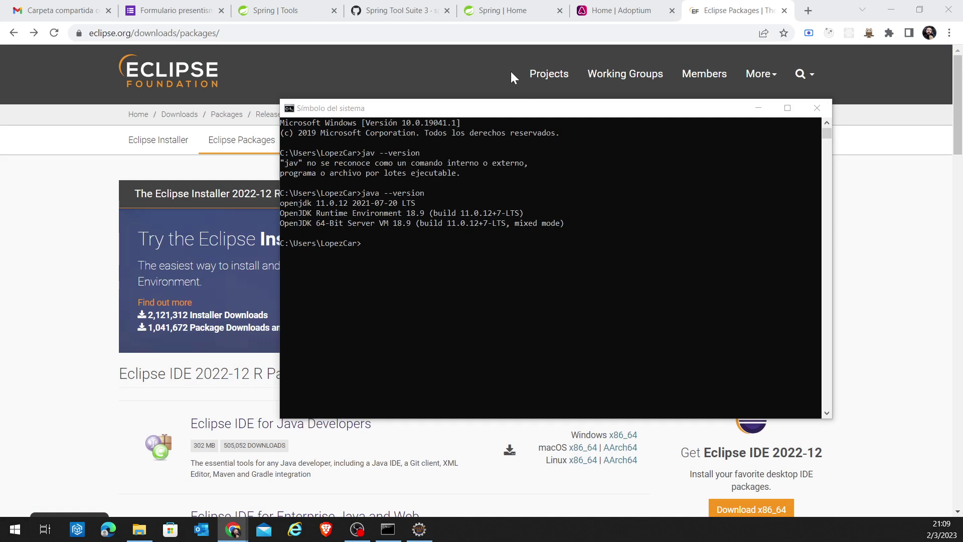
click(501, 11)
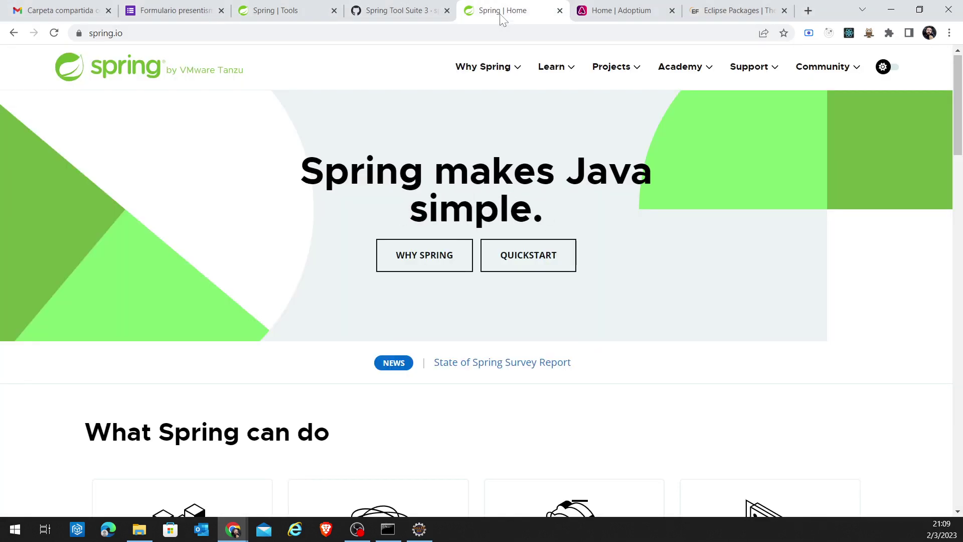
click(742, 9)
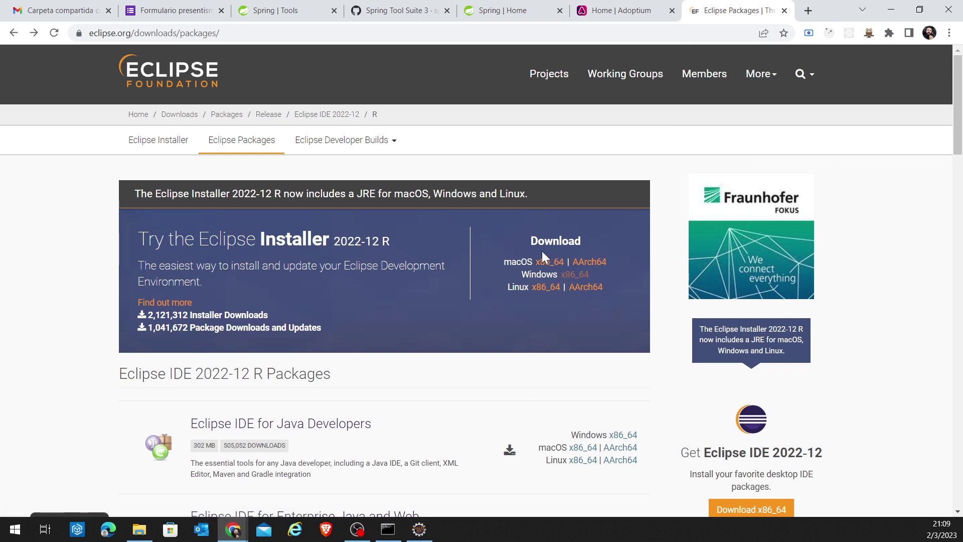
click(419, 529)
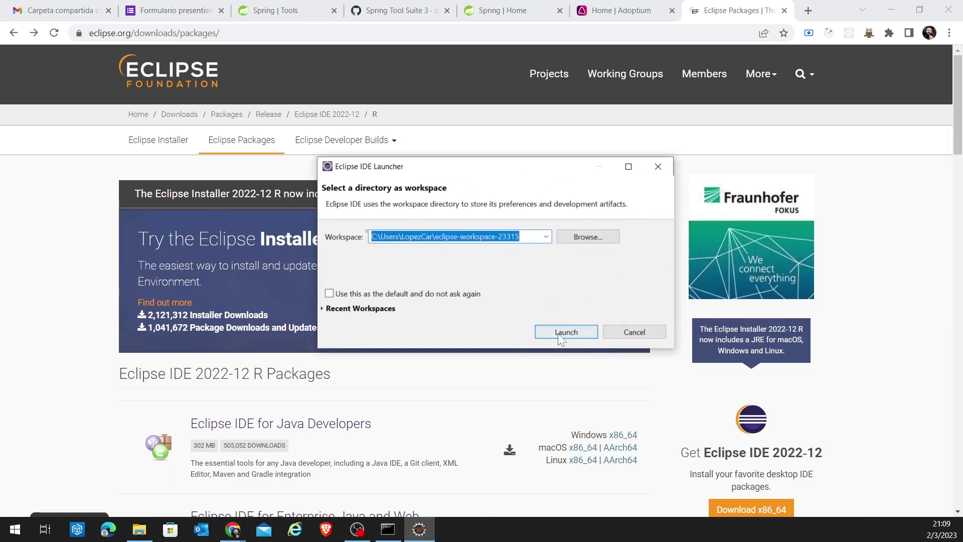
click(557, 333)
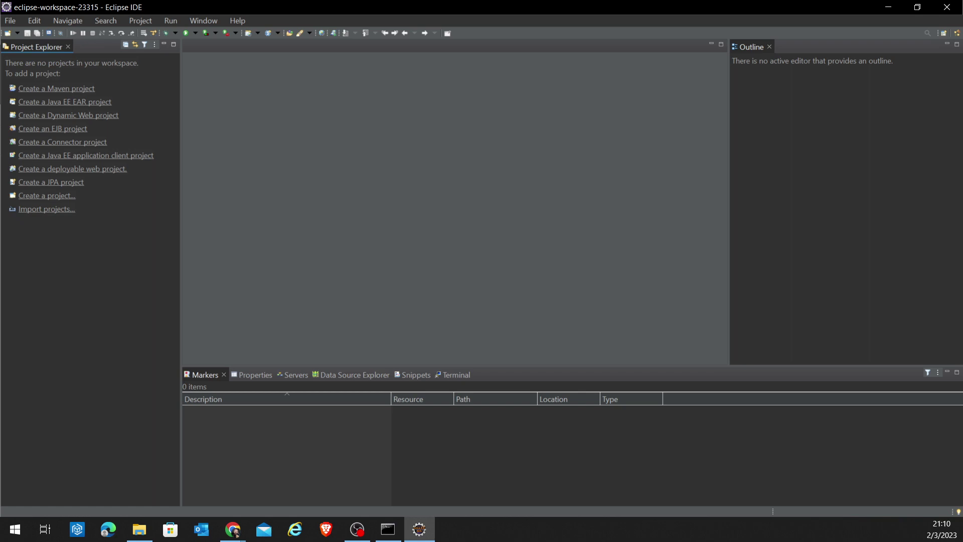
click(232, 529)
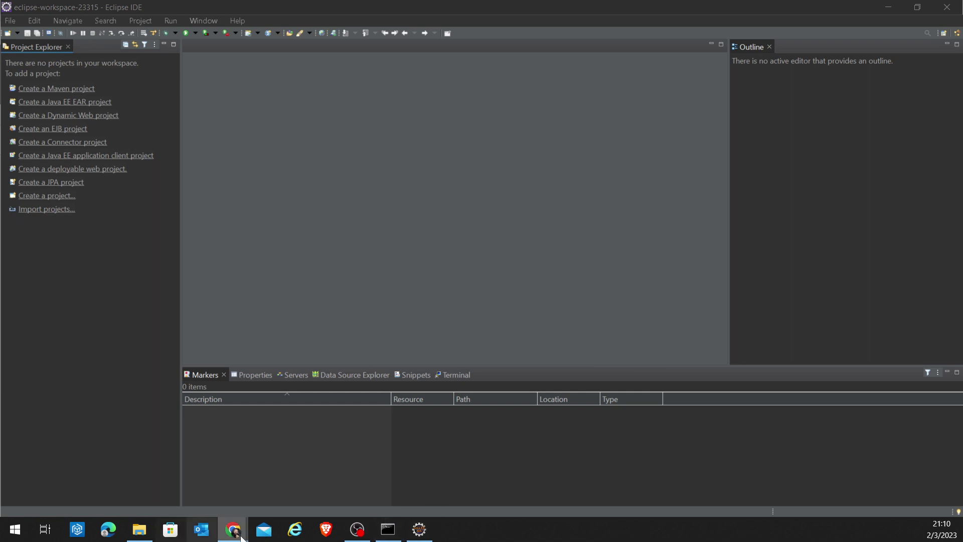
mouse_move(234, 529)
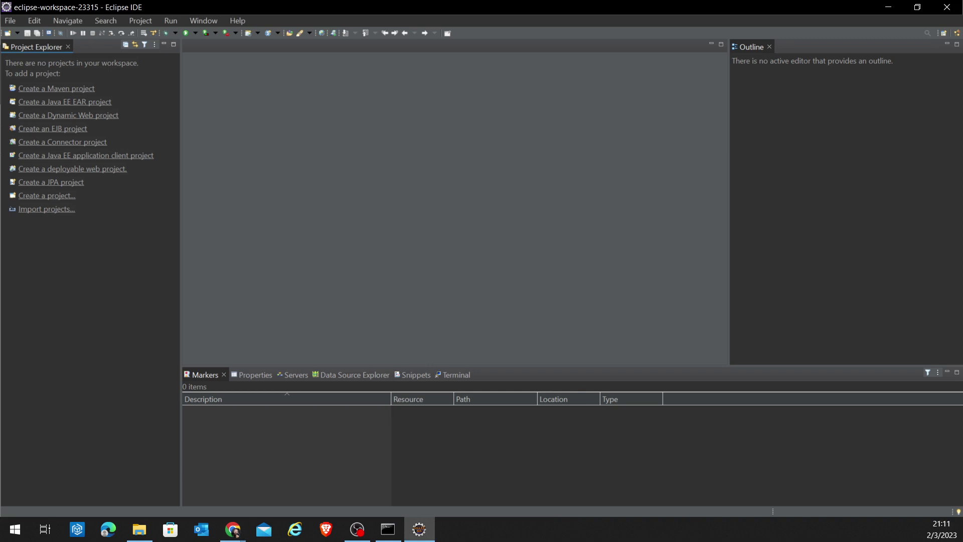
key(alt+Tab)
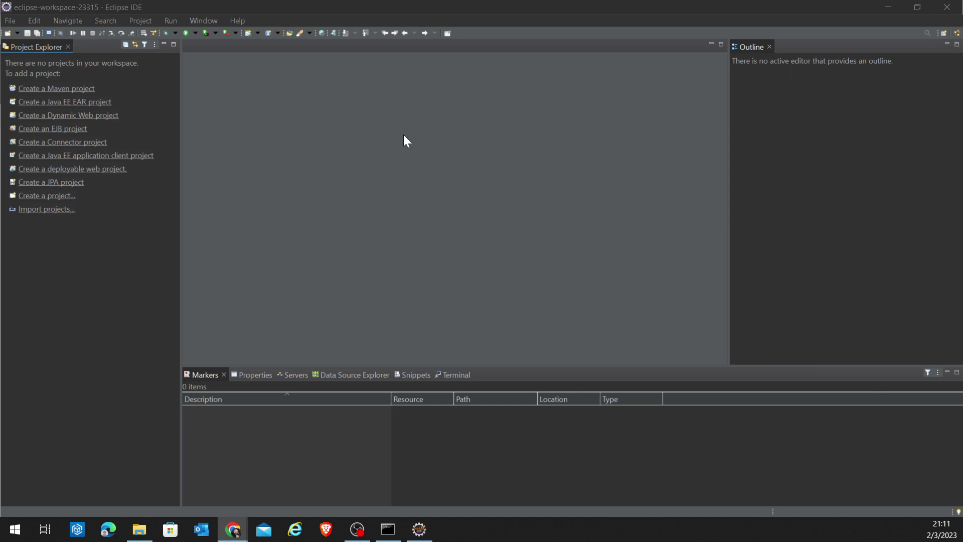
click(93, 282)
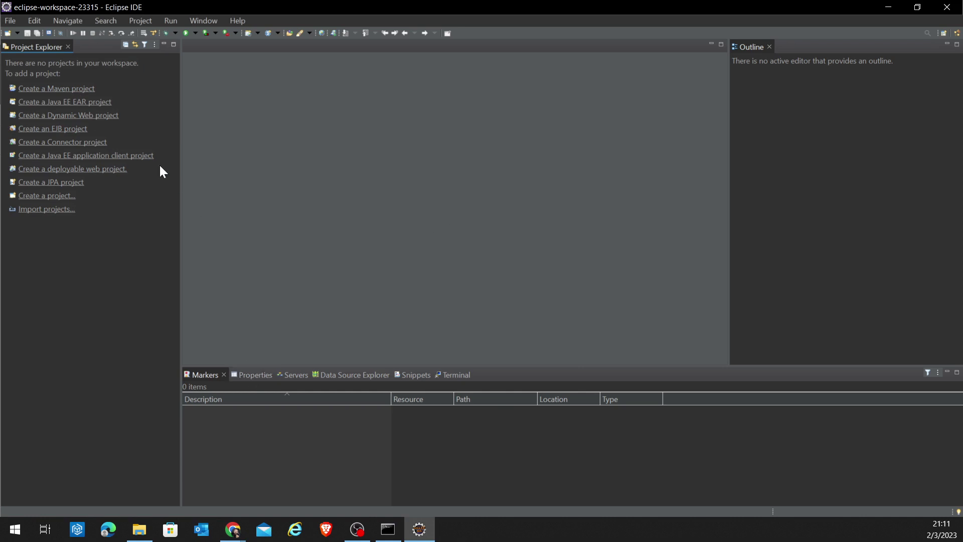
click(326, 529)
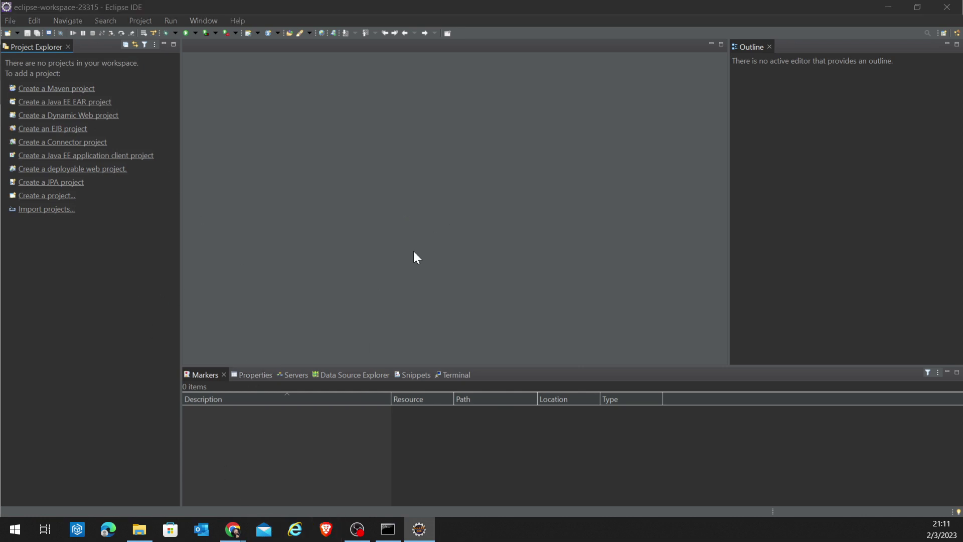
click(402, 283)
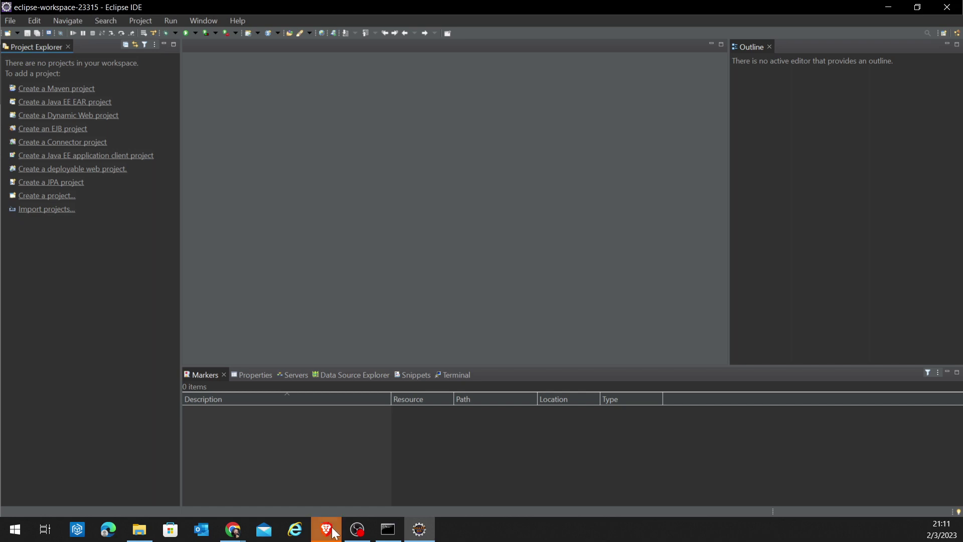
Step: Close the Brave browser window together with all of its open tabs
mouse_move(334, 533)
click(350, 434)
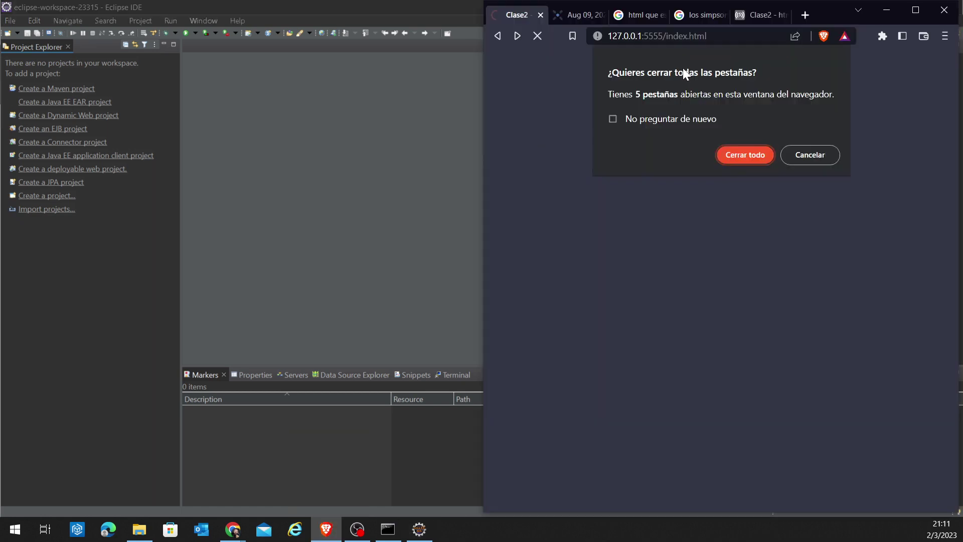
click(769, 152)
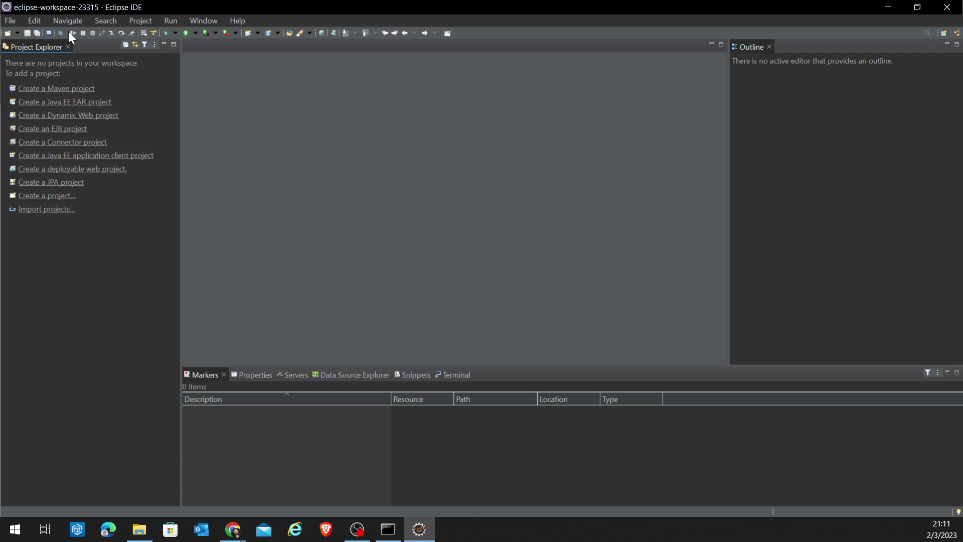
Step: Start a new Java Project from the full list of new-item wizards and name it cac-23315-oop
click(12, 21)
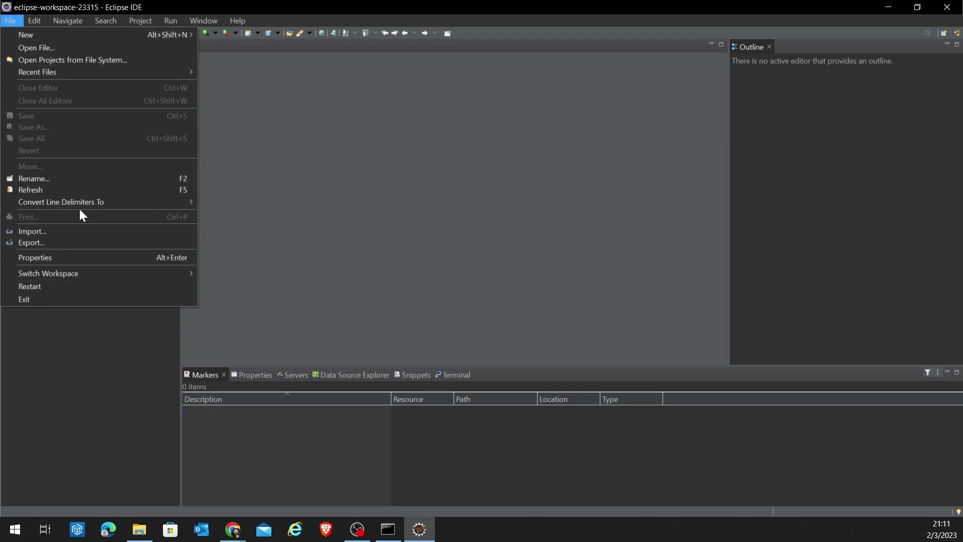
click(433, 197)
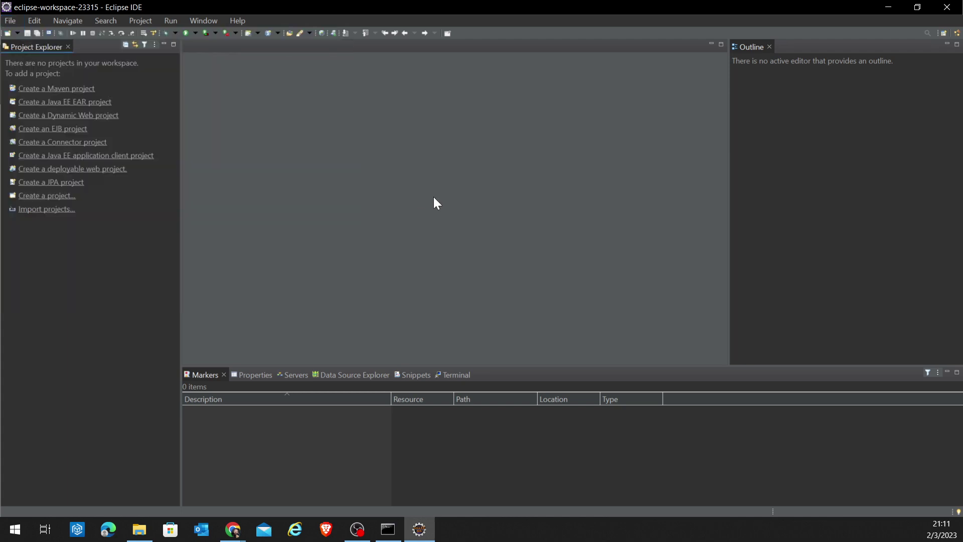
click(11, 20)
mouse_move(20, 33)
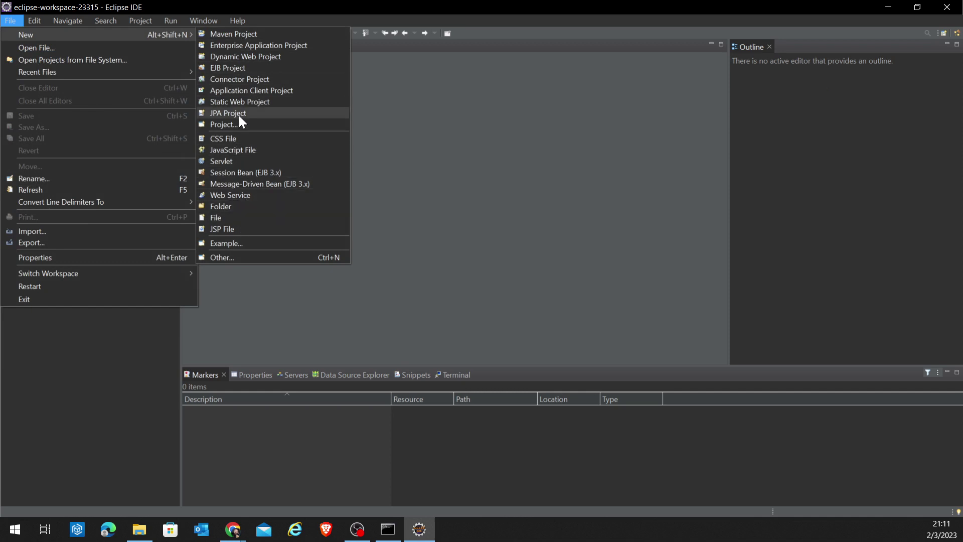
click(247, 254)
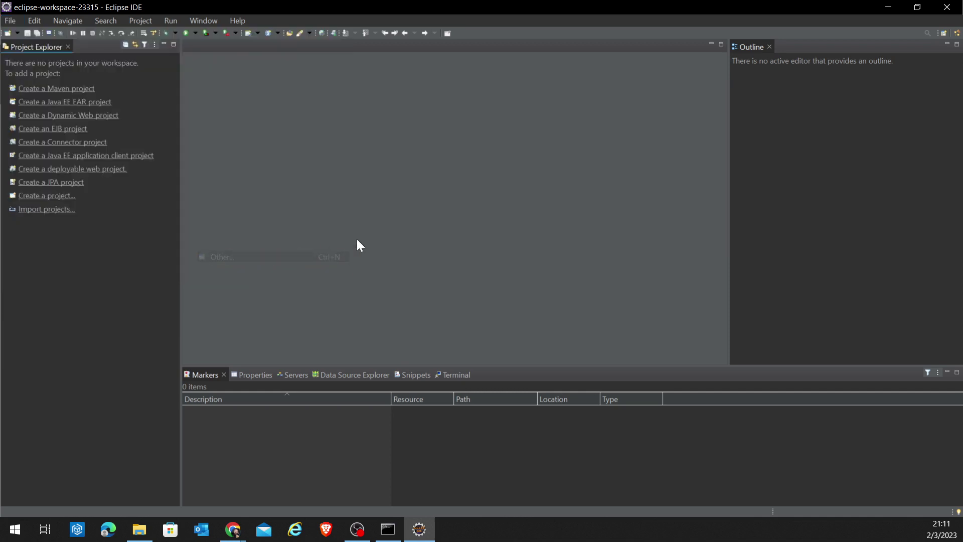
click(354, 236)
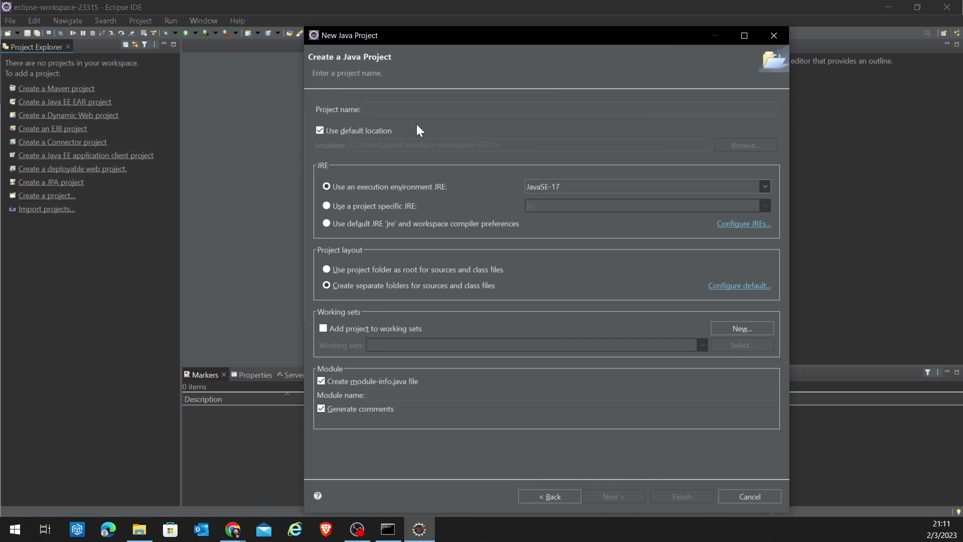
text(oopcac-233)
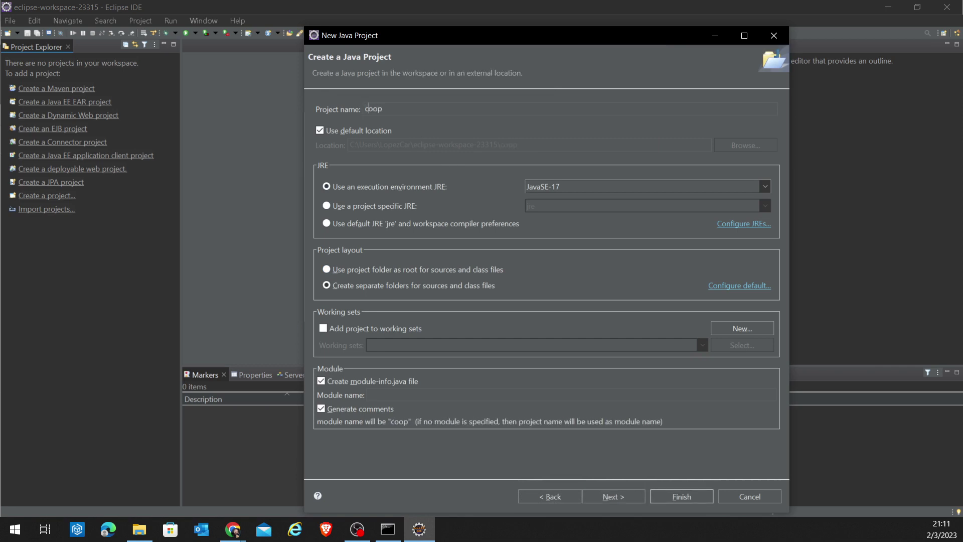
text(15-)
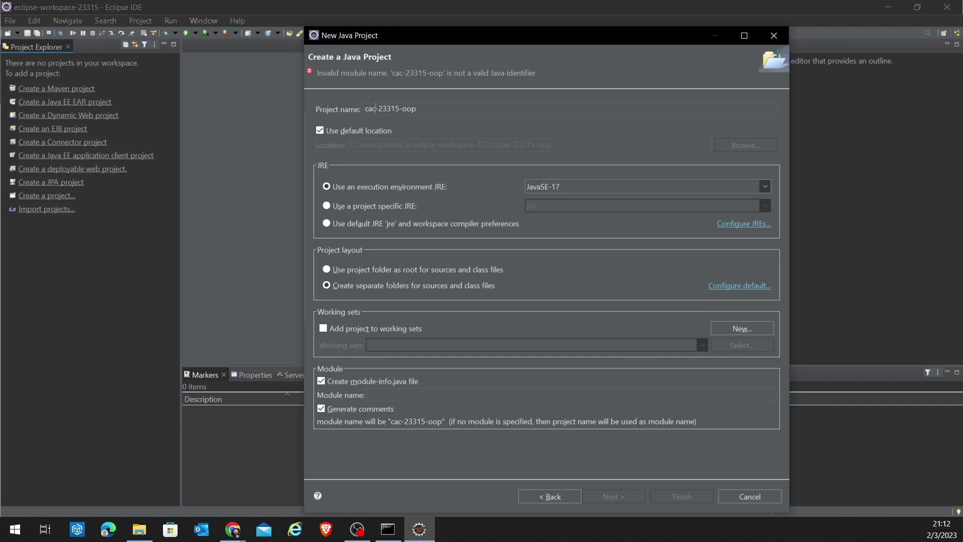
Step: Turn off creation of the module-info.java file, removing and re-entering the -oop suffix of the project name
key(Delete)
key(Delete)
key(Delete)
key(BackSpace)
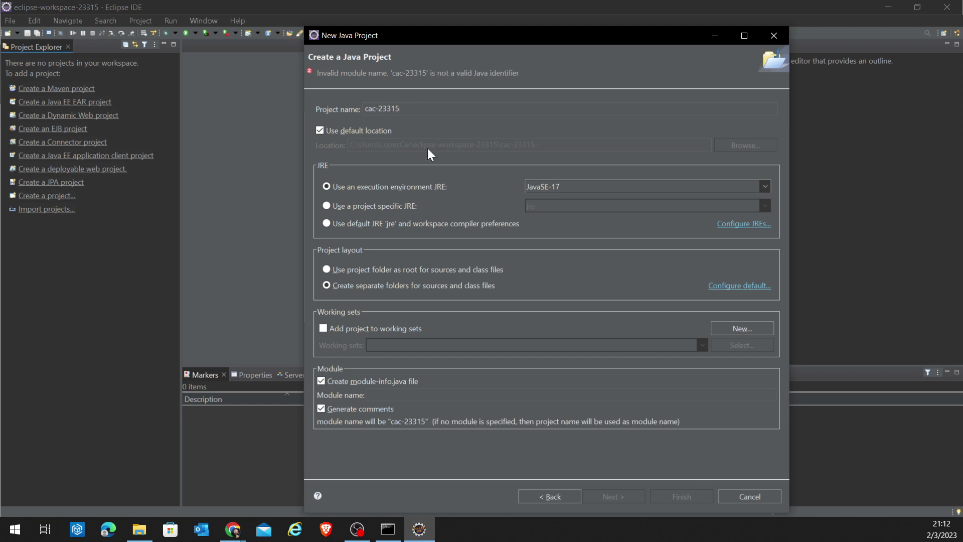
click(344, 381)
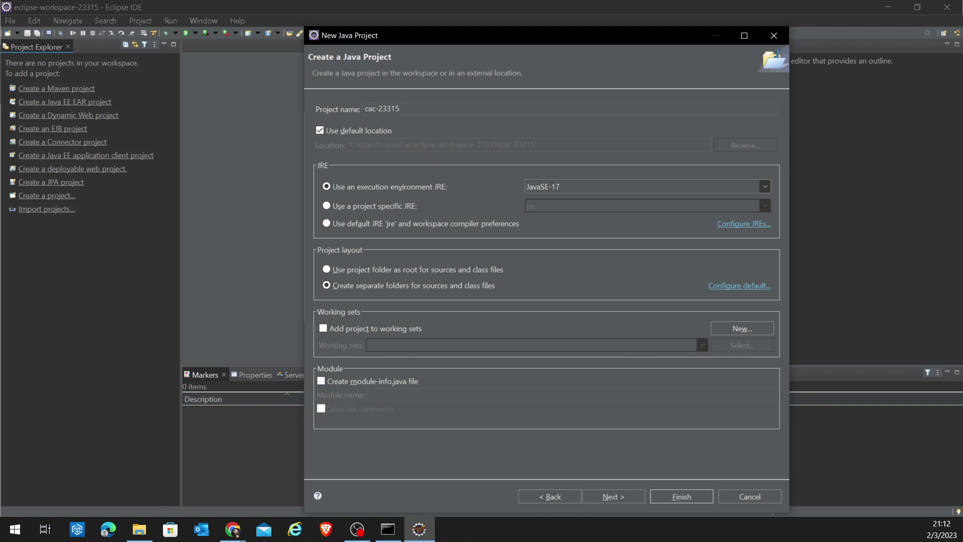
text(-oop)
click(321, 381)
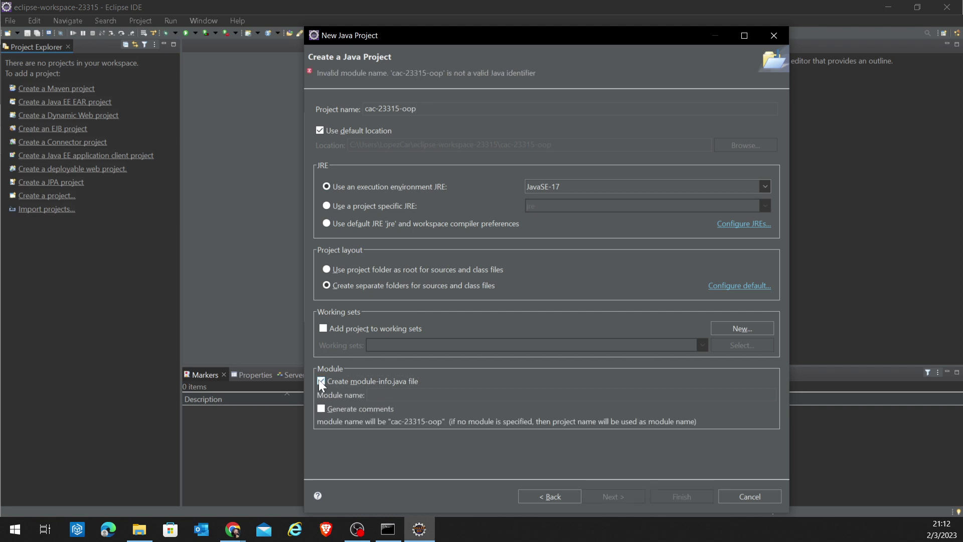
click(321, 382)
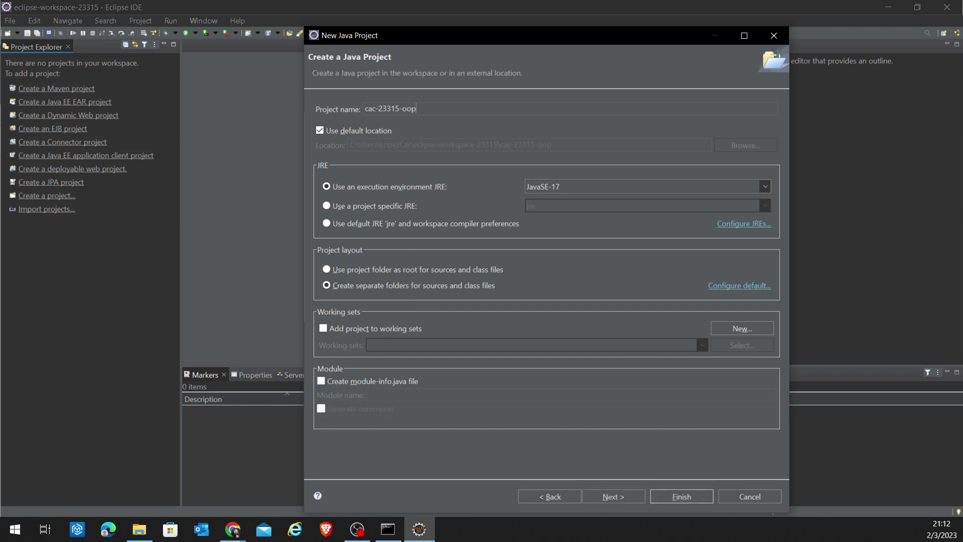
Step: Finish creating the cac-23315-oop project and open the associated Java perspective
drag(416, 109, 365, 108)
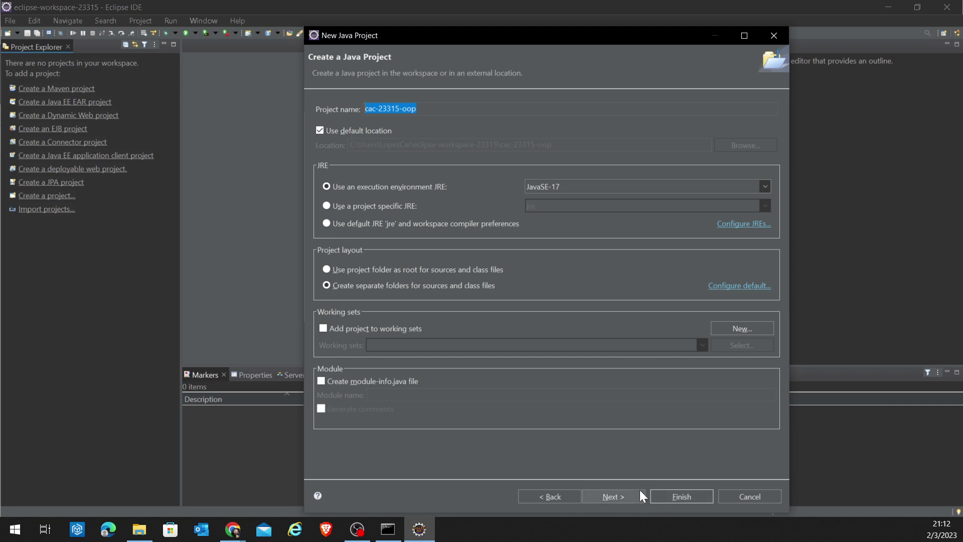
click(691, 495)
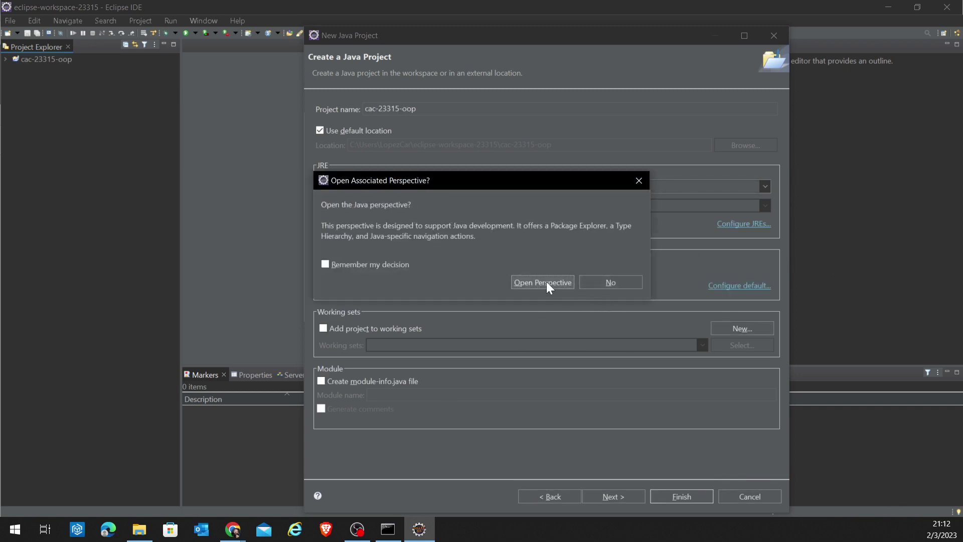
drag(536, 189, 570, 194)
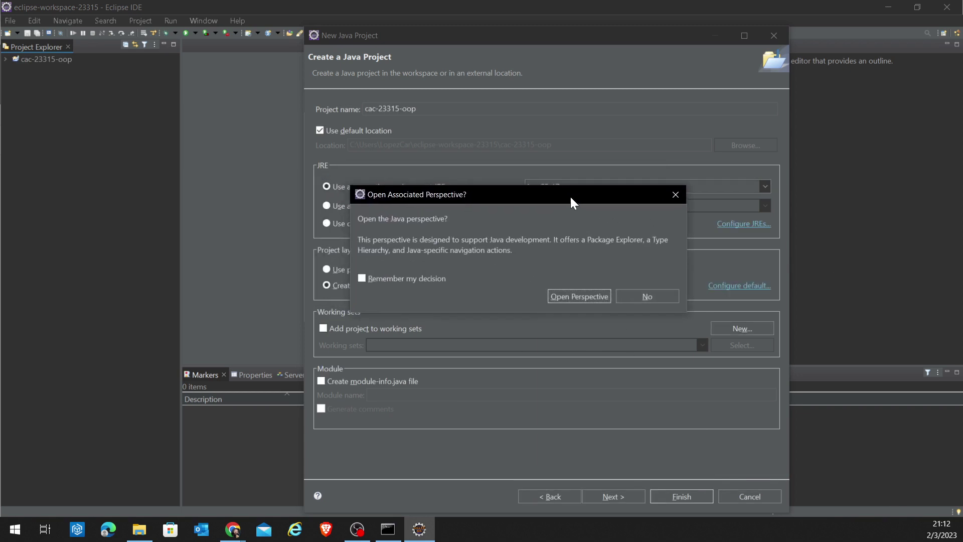
click(580, 296)
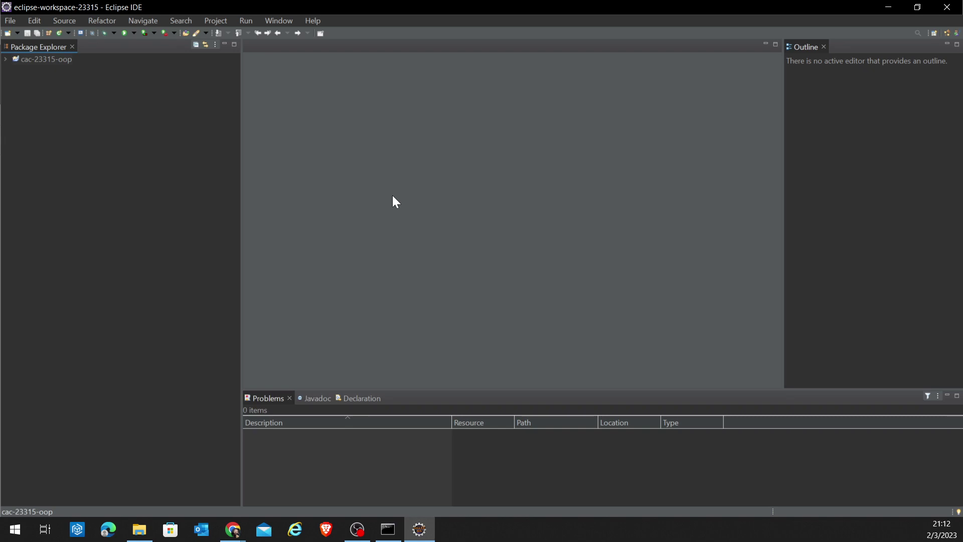
Step: Expand the cac-23315-oop project and start creating a new Java class in it
click(9, 62)
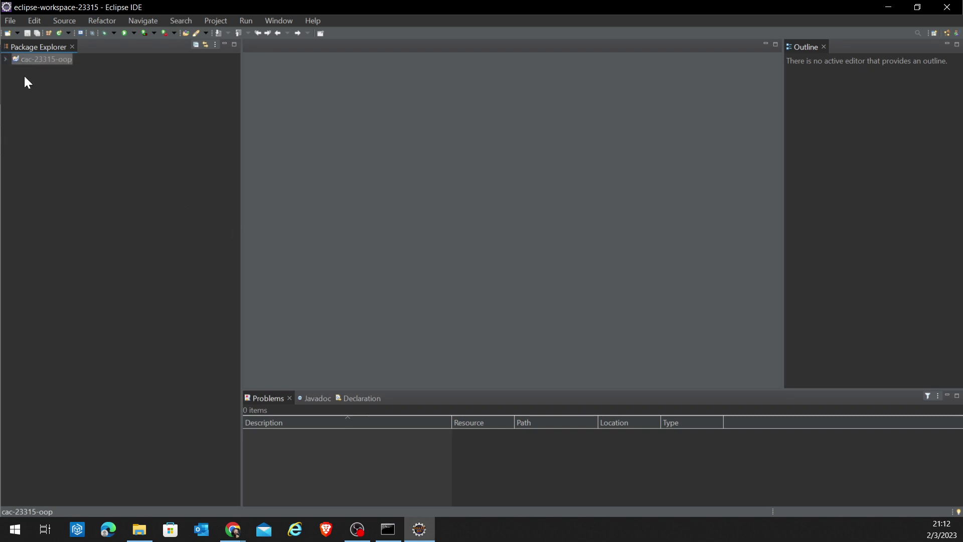
click(6, 58)
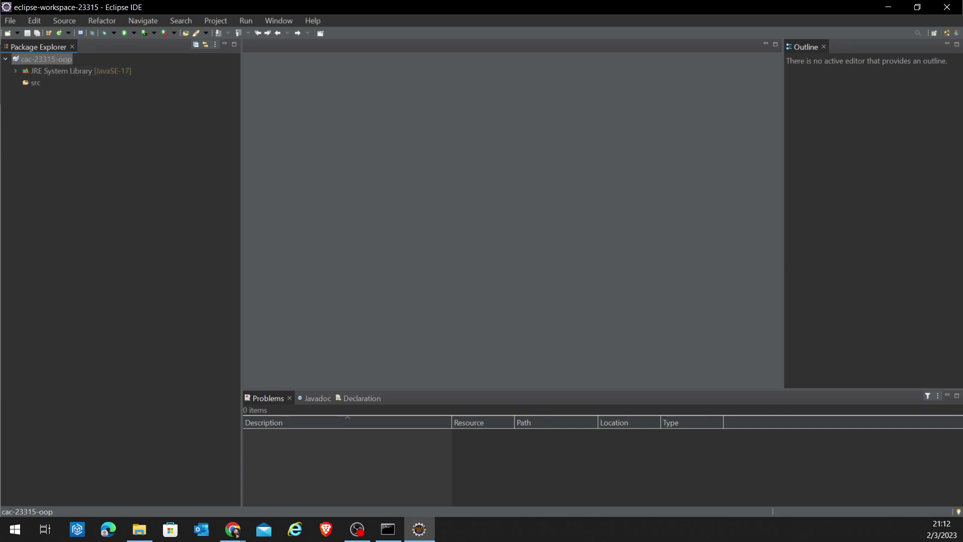
right_click(39, 60)
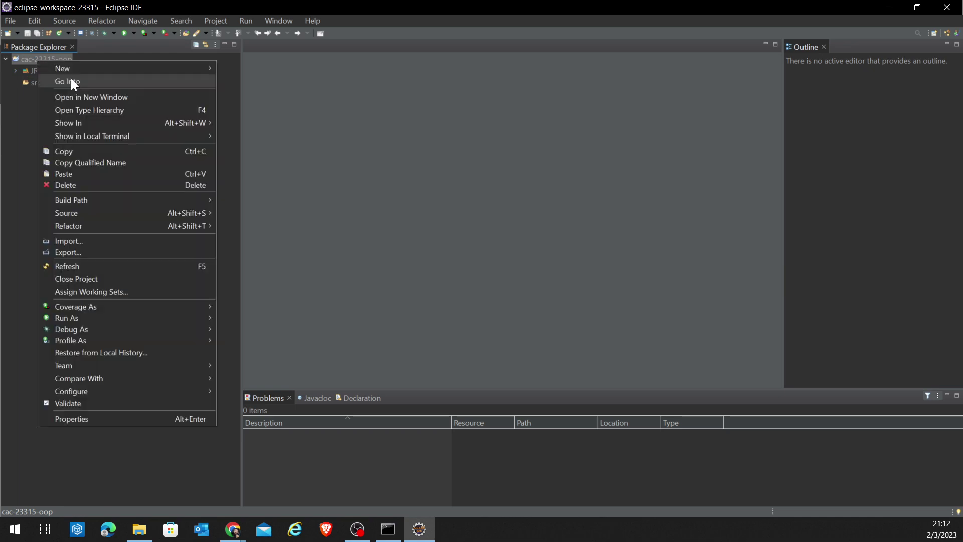
mouse_move(86, 68)
click(245, 104)
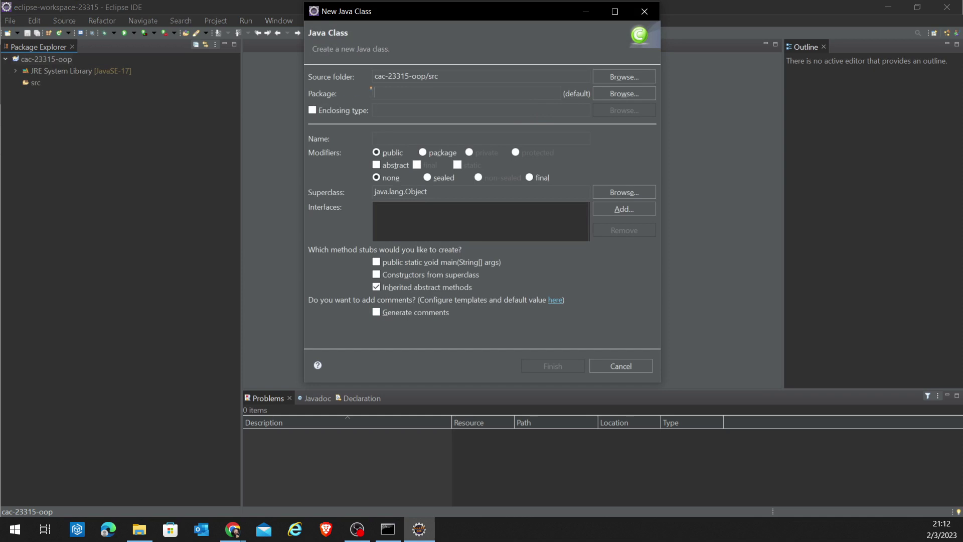
Step: Create the class Clasificador in the package ar.com.codoacodo
click(382, 93)
text(ar.com.codo)
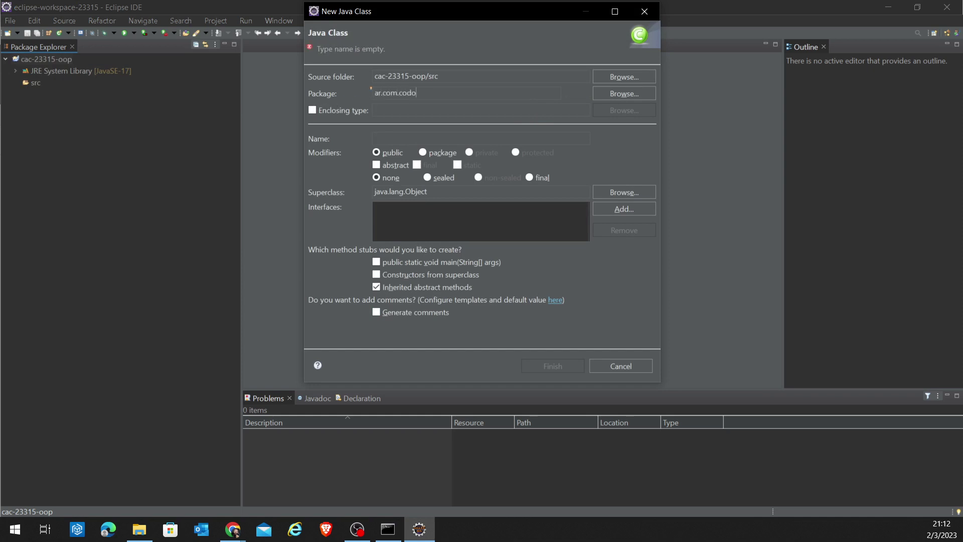
text(acodo)
click(384, 138)
text(Cl)
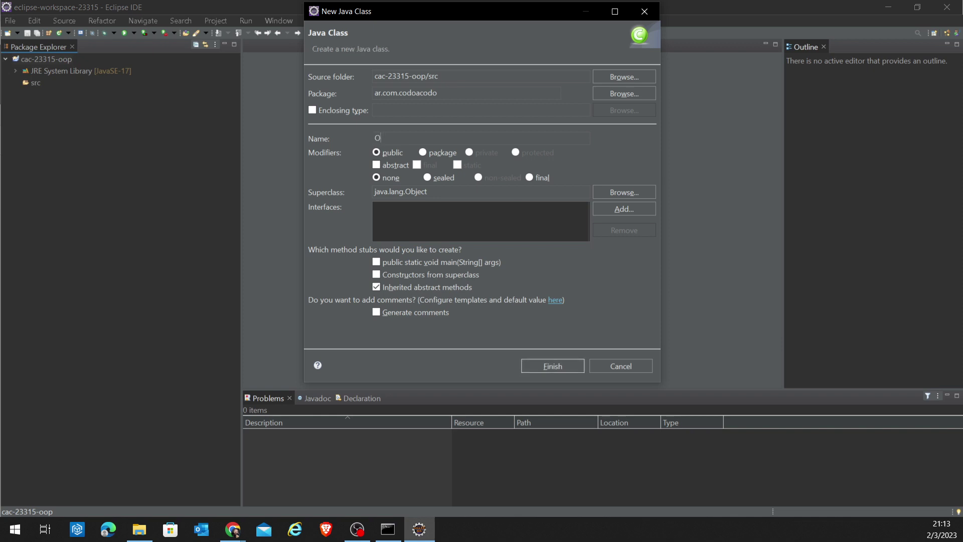
text(asificador)
key(Return)
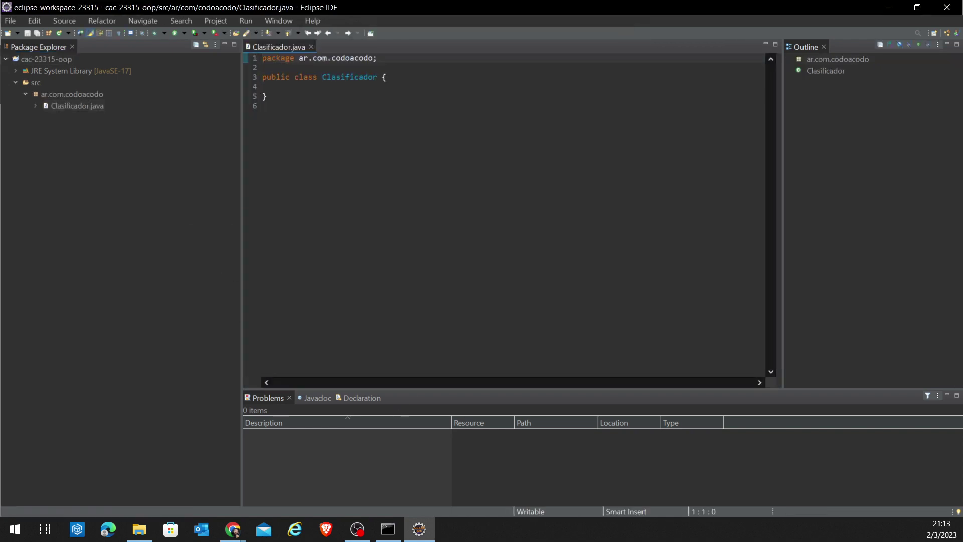
Step: Enlarge the code editor's text by six zoom steps
click(263, 106)
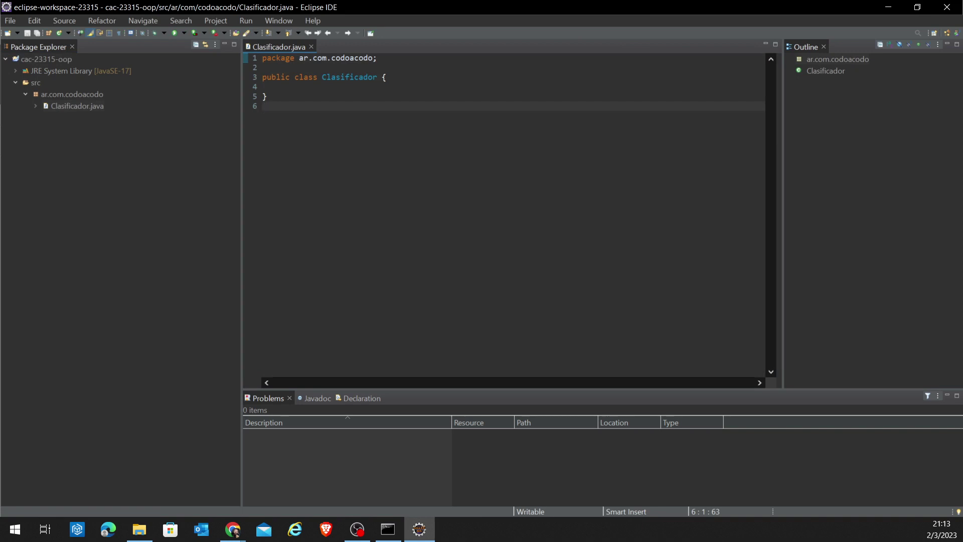
key(ctrl+equal)
key(ctrl+equal)
key(ctrl+equal)
key(ctrl+equal)
key(ctrl+equal)
key(ctrl+equal)
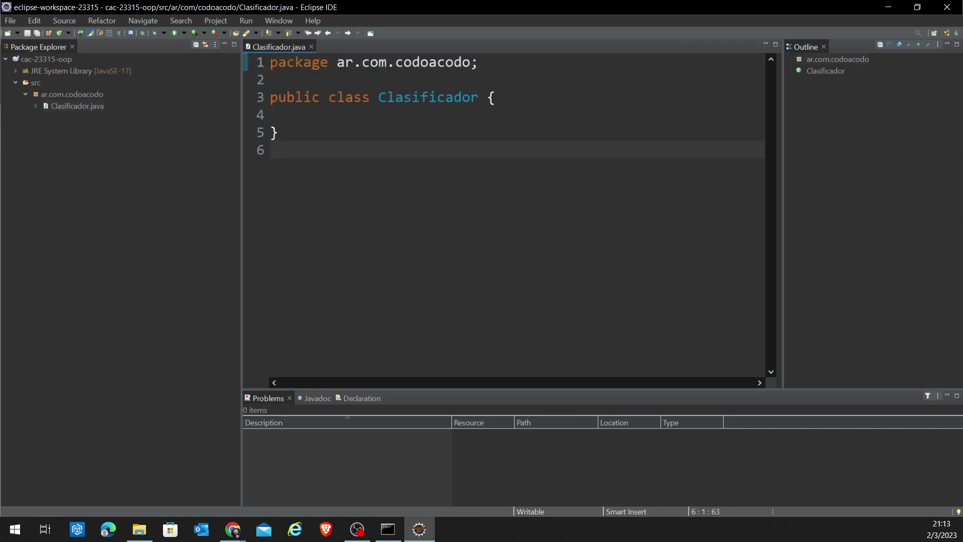
Step: Close the Outline, Problems, Javadoc and Declaration views to give the editor more room
click(824, 47)
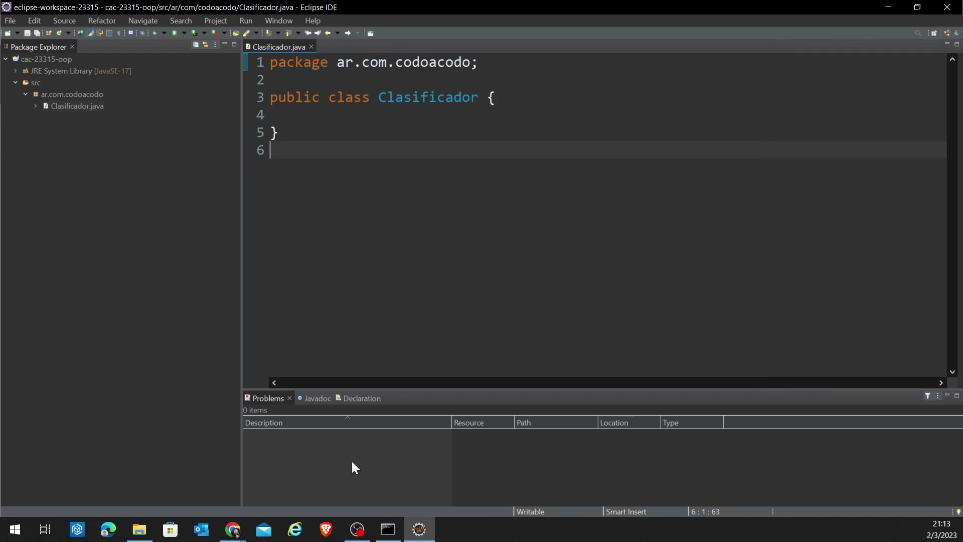
click(290, 398)
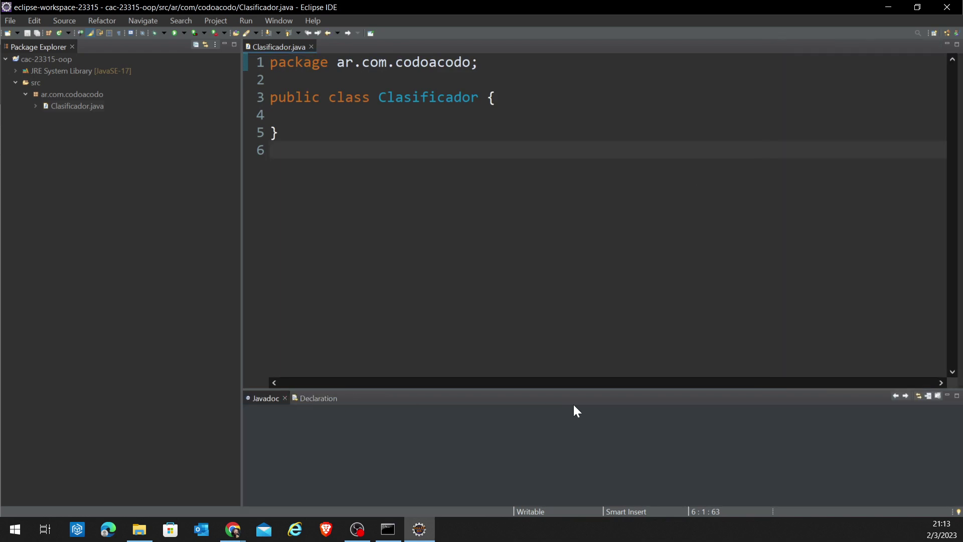
click(284, 398)
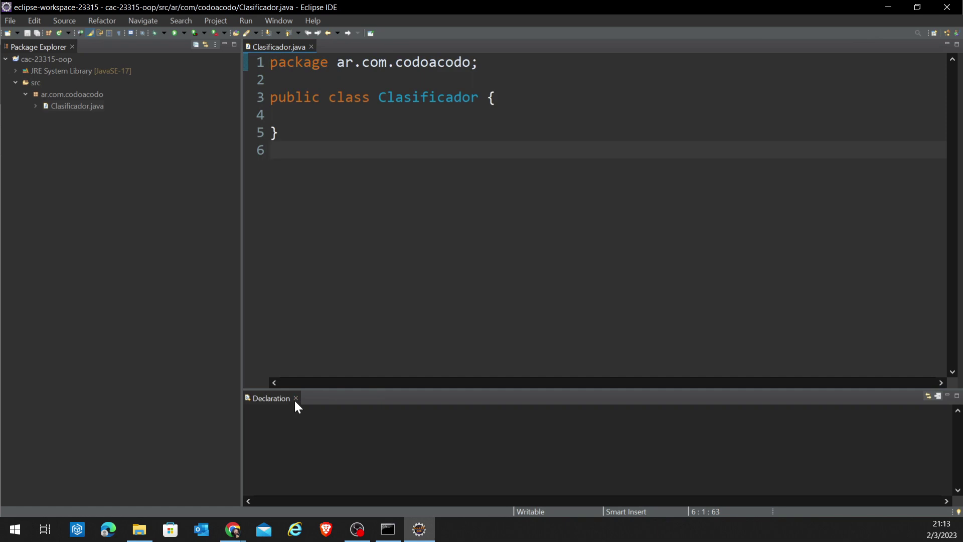
click(295, 398)
key(Up)
key(Up)
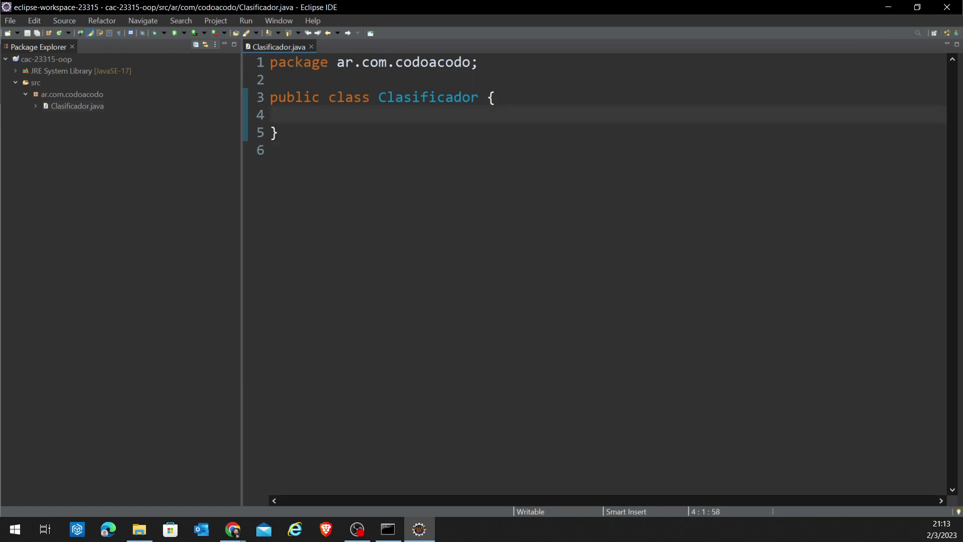
key(Down)
key(Down)
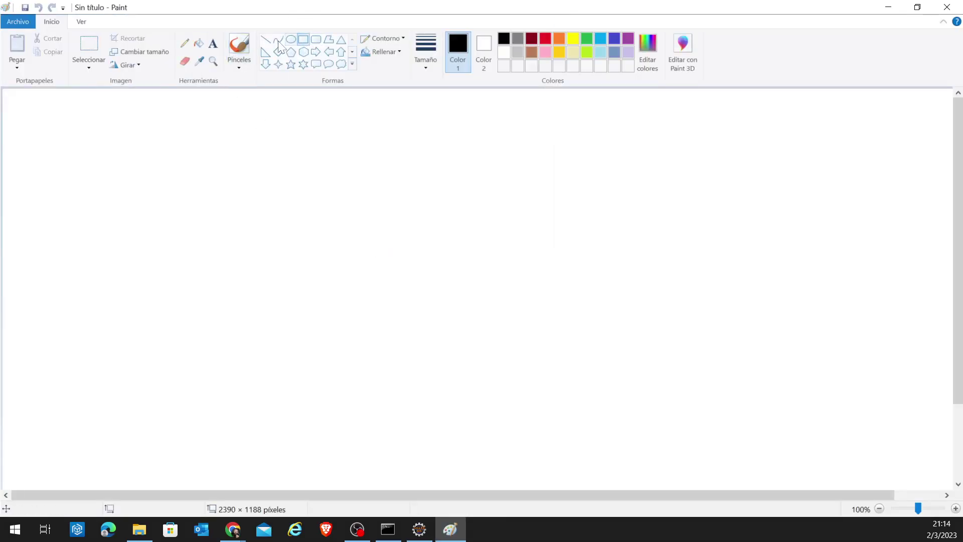
Step: In Paint, place a text box in the upper-left area of the canvas and enter "id numerico"
click(213, 43)
click(102, 153)
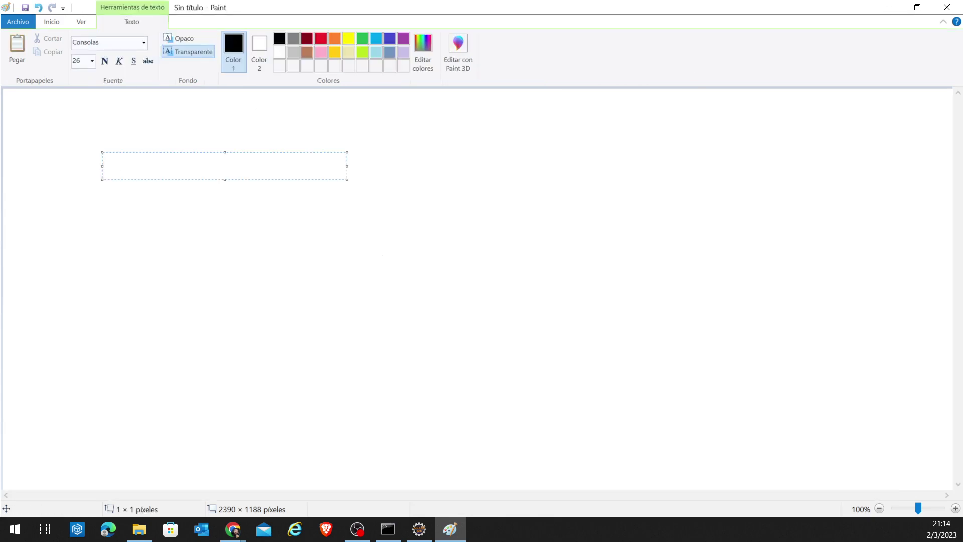
text(id )
text(=>)
key(BackSpace)
key(BackSpace)
key(BackSpace)
text(numerico)
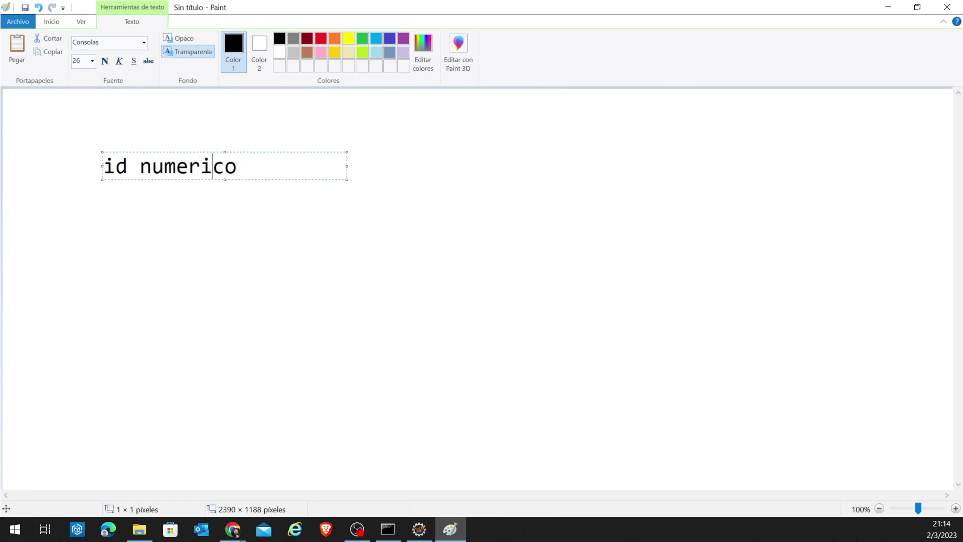
Step: Add the lines "nombre" and "apellido" below the first line of the text
key(Return)
text(nombre)
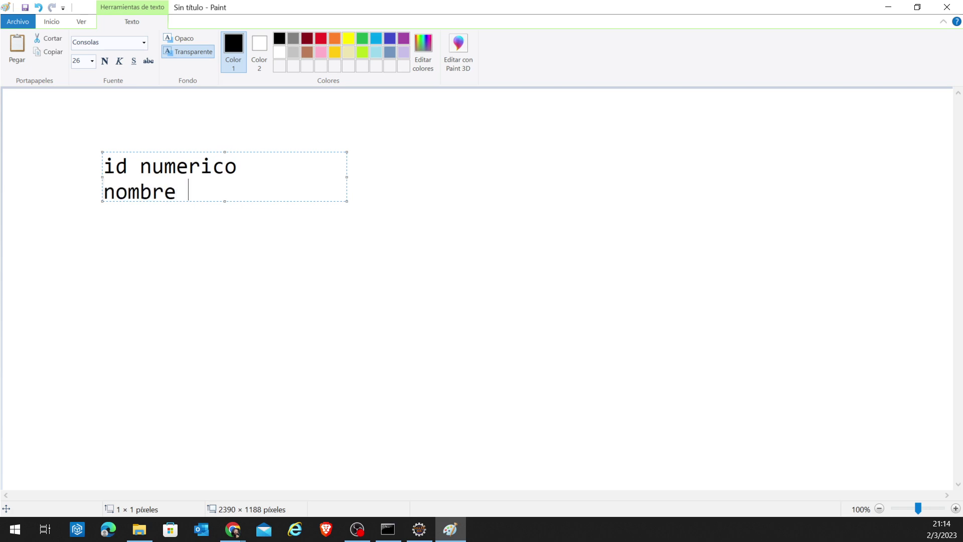
key(Return)
text(apellidio)
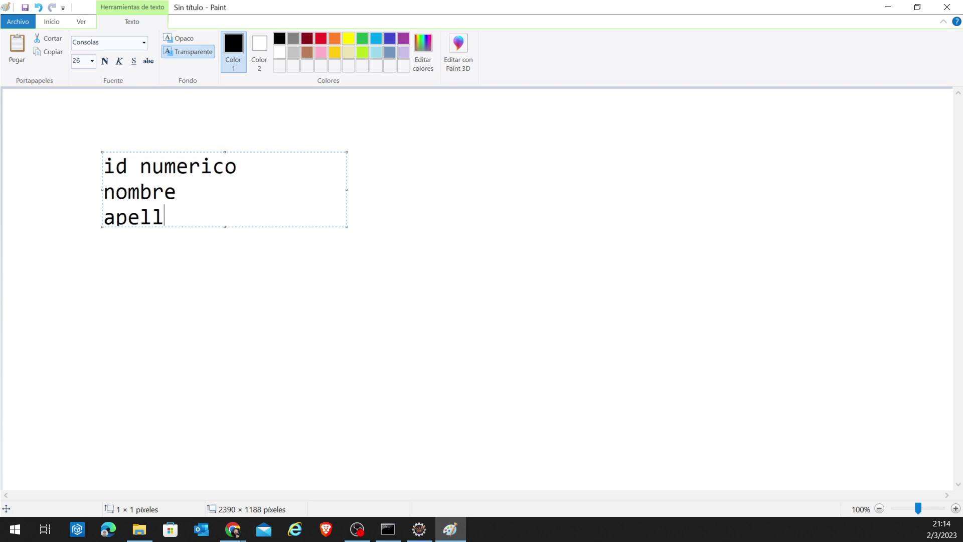
key(BackSpace)
key(BackSpace)
key(BackSpace)
text(do)
Step: Replace the first line "id numerico" with "sueldo" on its own line and finish the text box
key(Up)
key(Up)
key(Home)
key(Delete)
key(Delete)
key(Delete)
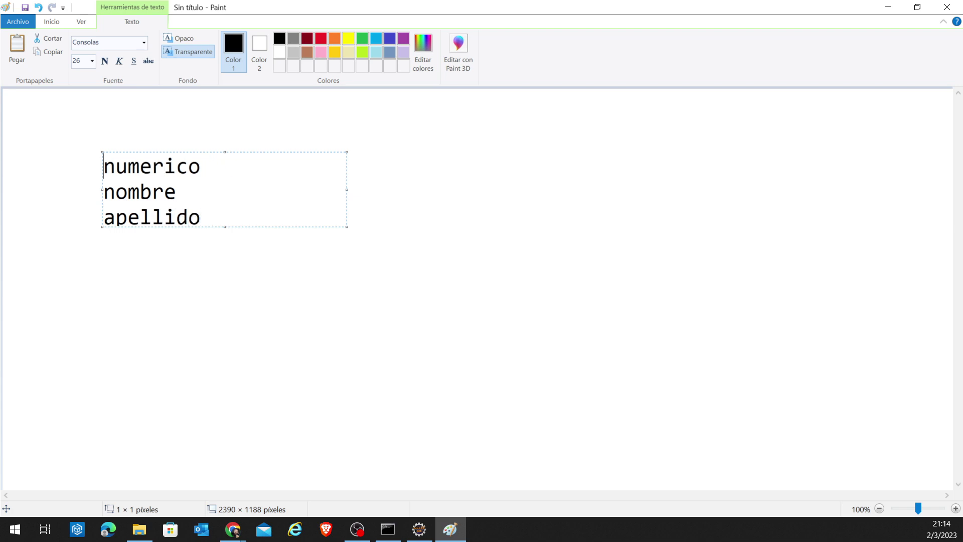
text(sueldo)
key(Delete)
key(Delete)
key(Delete)
key(Delete)
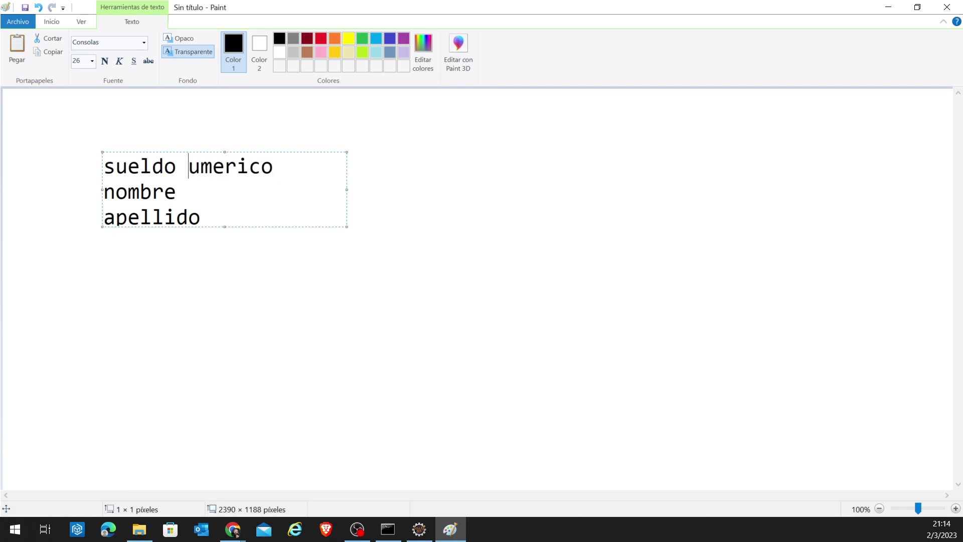
key(Delete)
key(Delete)
key(Delete)
key(Delete)
key(Delete)
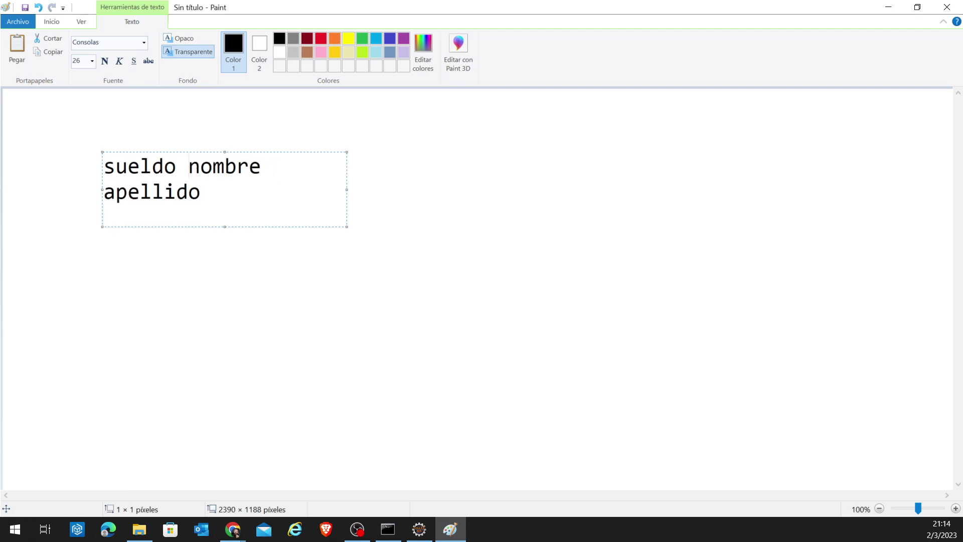
key(Return)
key(Up)
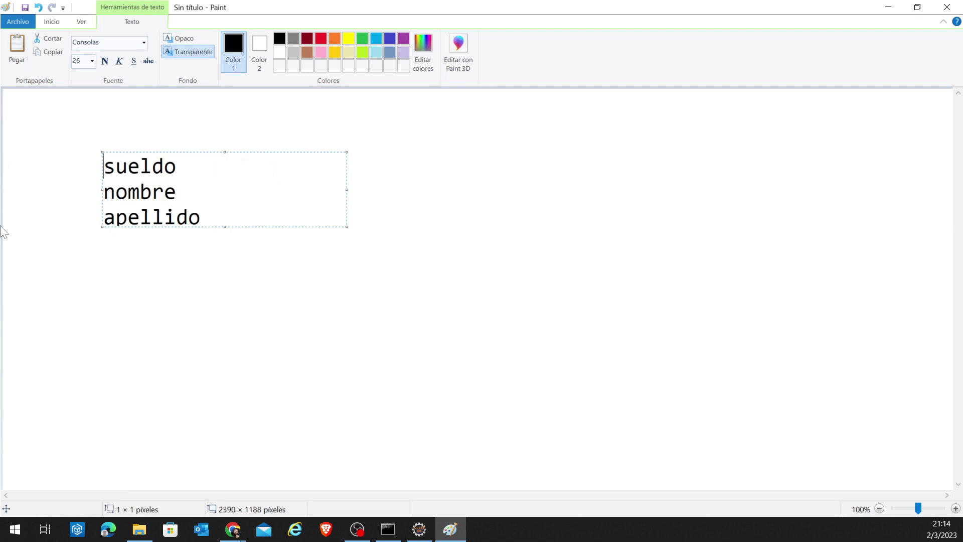
key(Down)
key(Down)
key(End)
key(Return)
click(308, 160)
Step: Draw a right-pointing block arrow beside the list, and a tall rectangle of about 484 × 716 pixels to the arrow's right
click(315, 52)
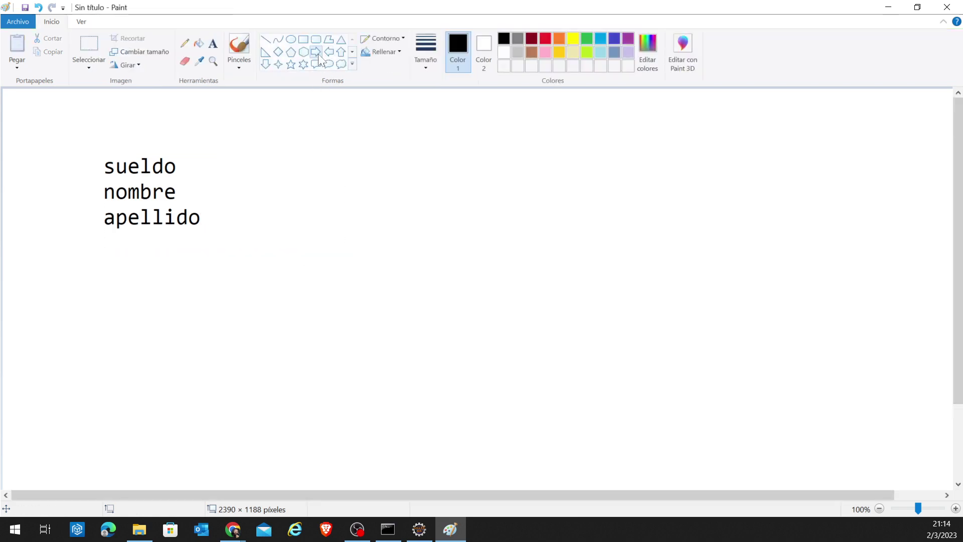
drag(212, 173, 281, 202)
click(303, 39)
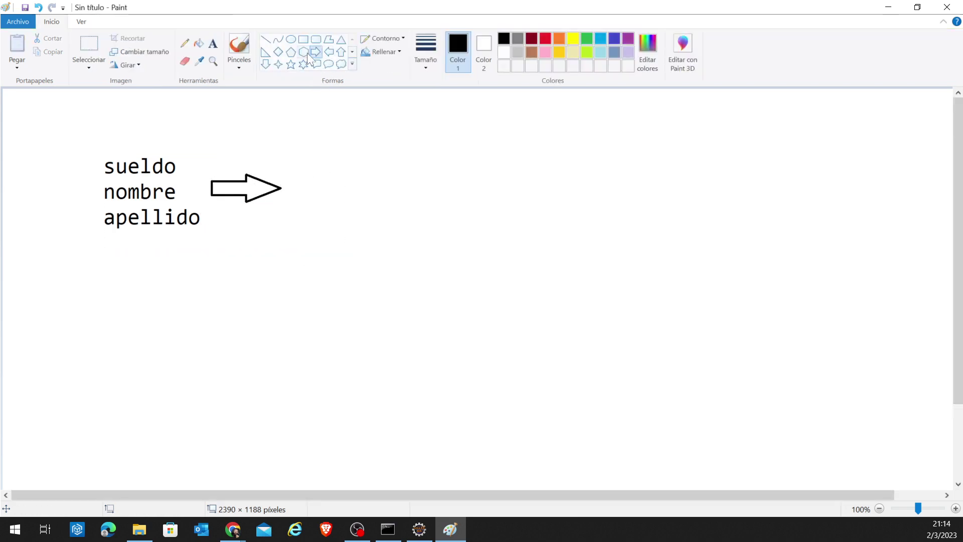
drag(343, 139, 546, 441)
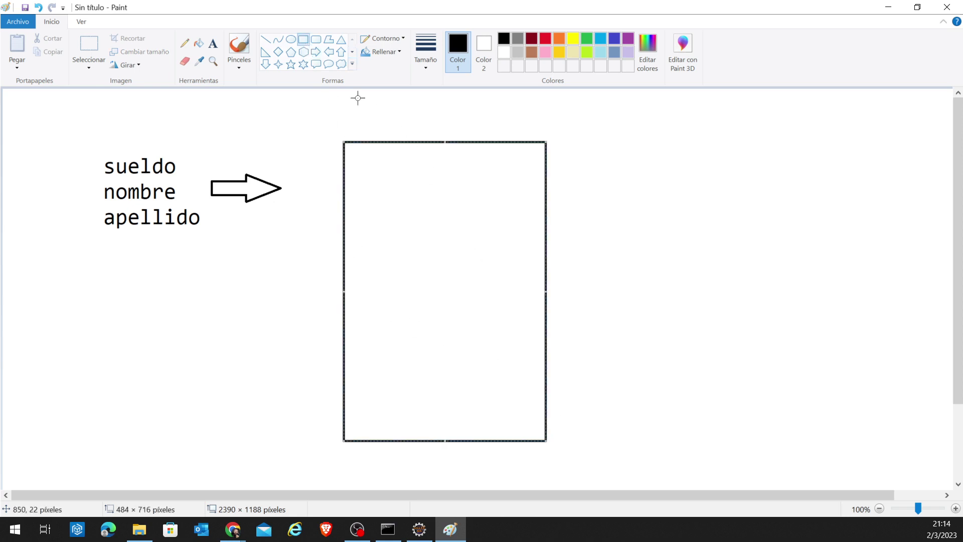
Step: Add the title text "Clasificador" inside the top of the tall rectangle
click(212, 45)
click(361, 145)
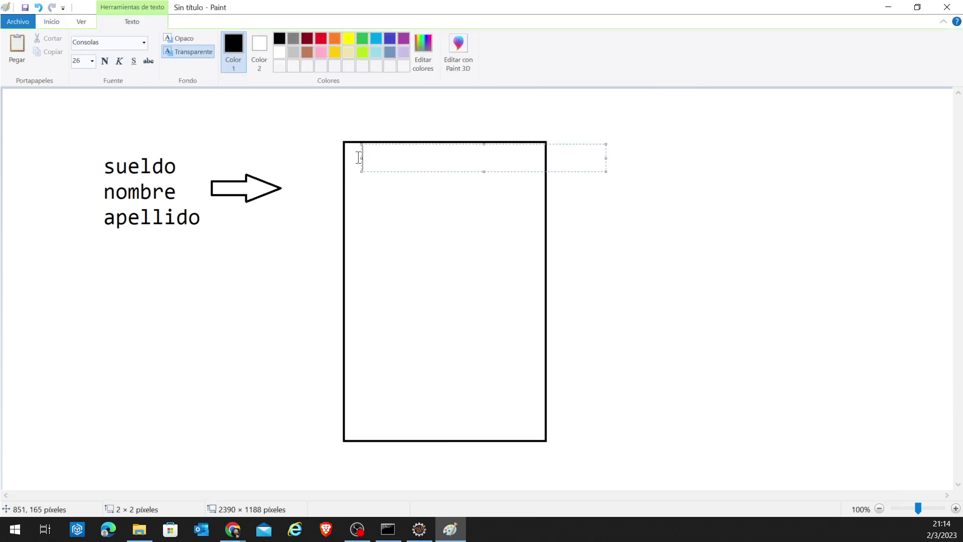
text(Clasfificadco)
key(BackSpace)
key(BackSpace)
key(BackSpace)
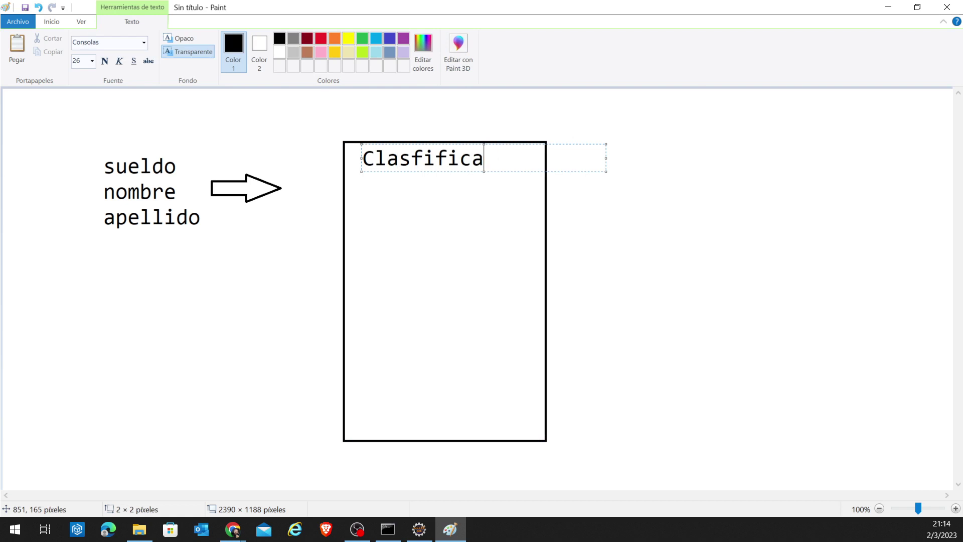
text(dor)
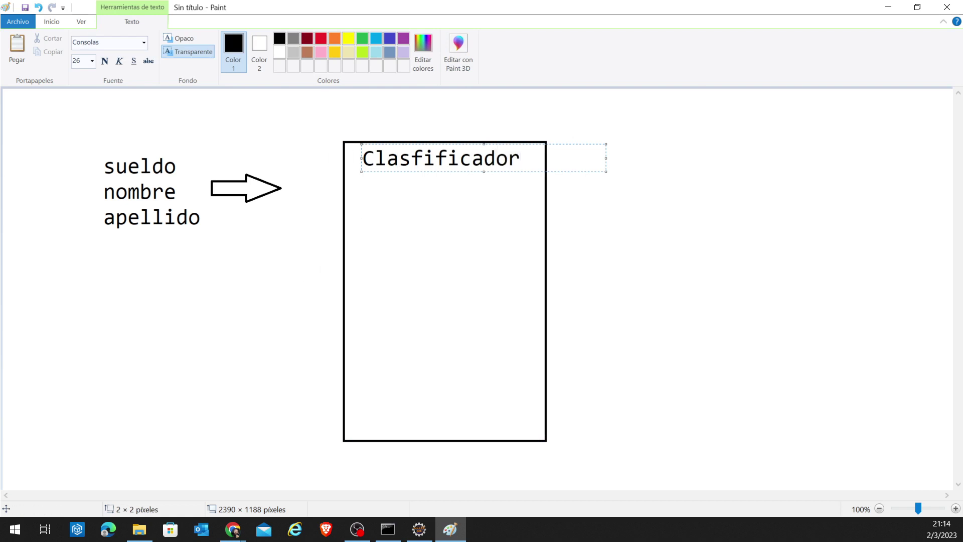
click(435, 158)
key(Left)
key(Left)
key(Delete)
key(Delete)
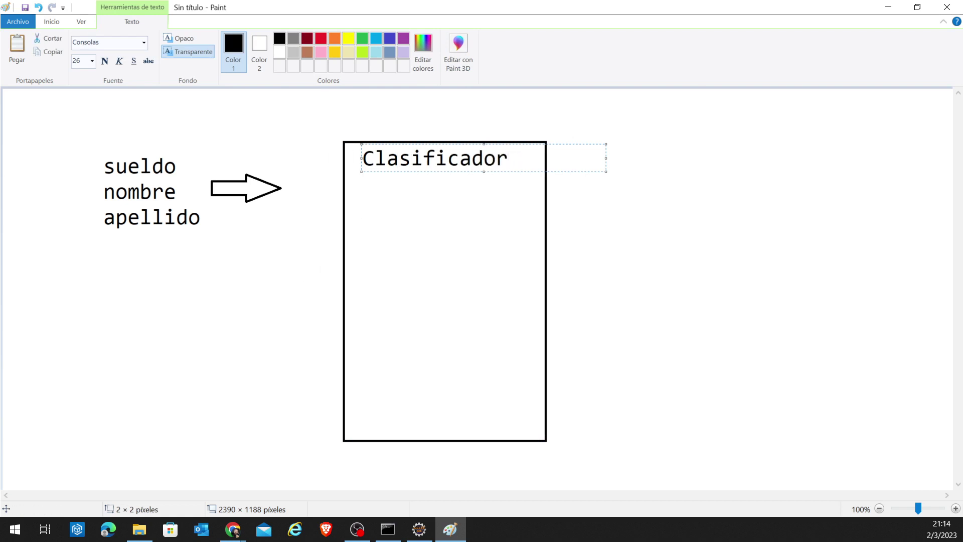
click(434, 191)
Step: Draw a horizontal line about 480 pixels long across the tall rectangle, directly beneath the Clasificador title
click(265, 39)
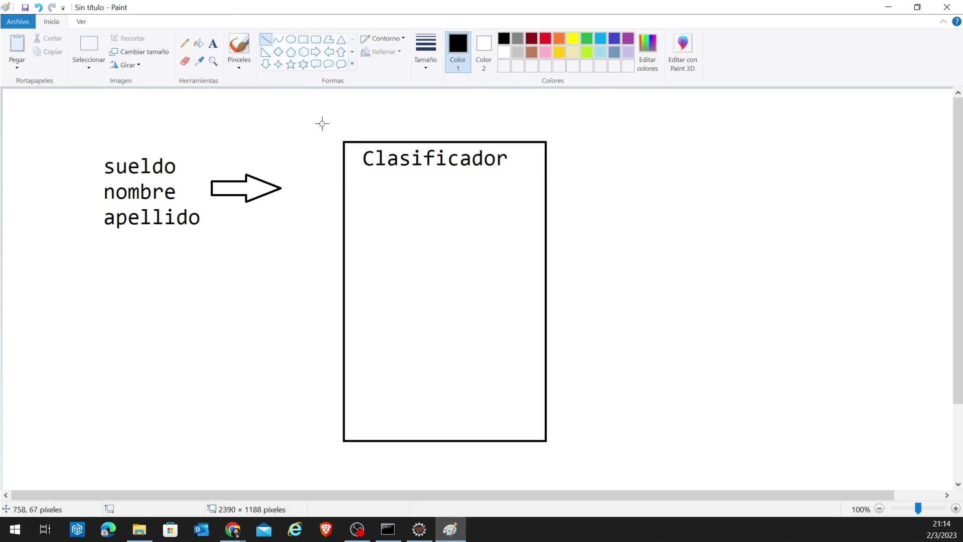
drag(342, 175, 546, 175)
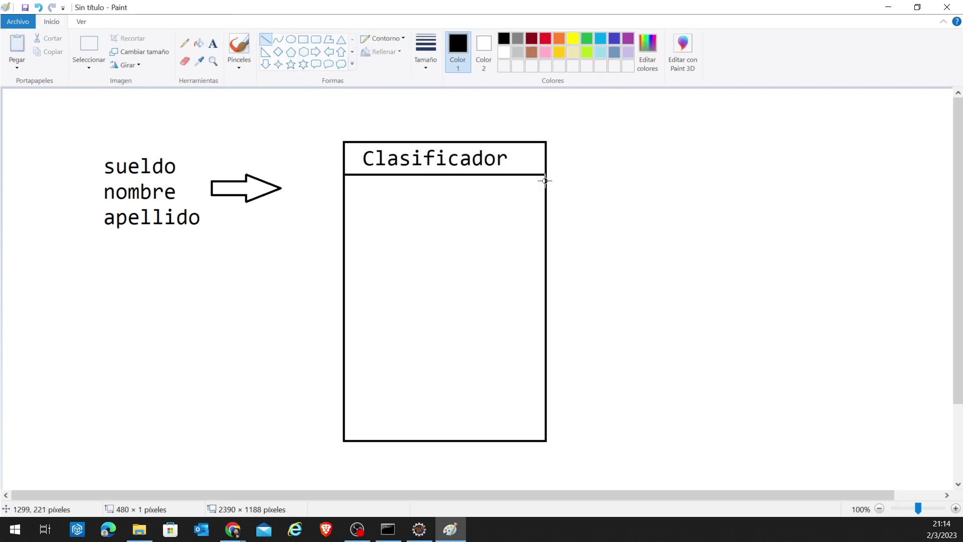
click(307, 254)
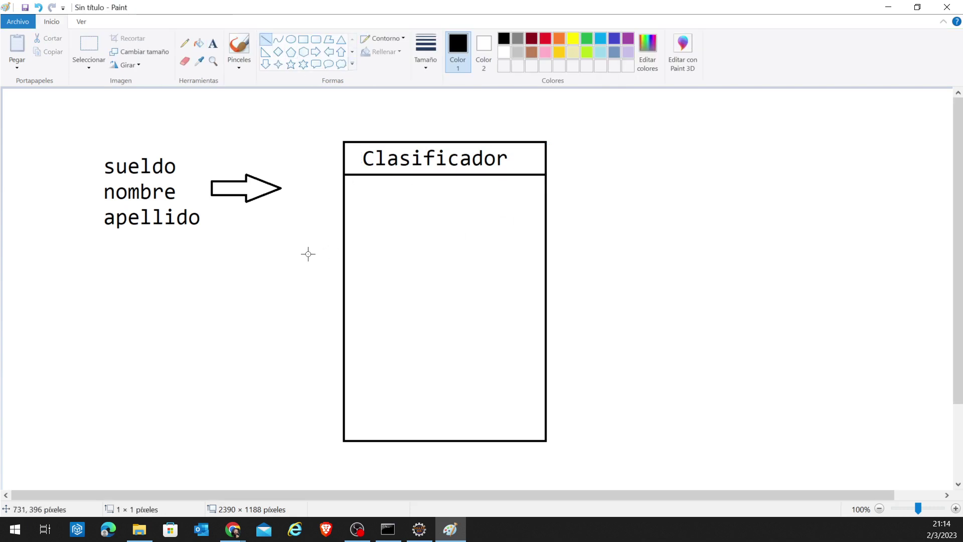
Step: Frame the sueldo, nombre and apellido list with a rectangle of about 308 × 256 pixels
click(303, 39)
mouse_move(80, 142)
mouse_down()
mouse_move(172, 236)
mouse_move(208, 248)
mouse_up()
click(251, 306)
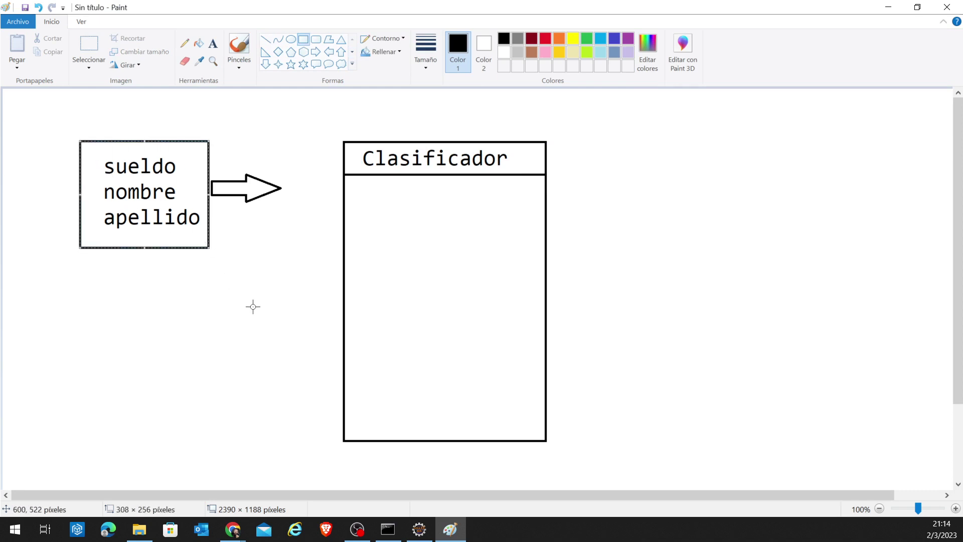
Step: Draw an ellipse of about 394 × 304 pixels and move it to the canvas's upper-right area, beyond the Clasificador box
click(291, 39)
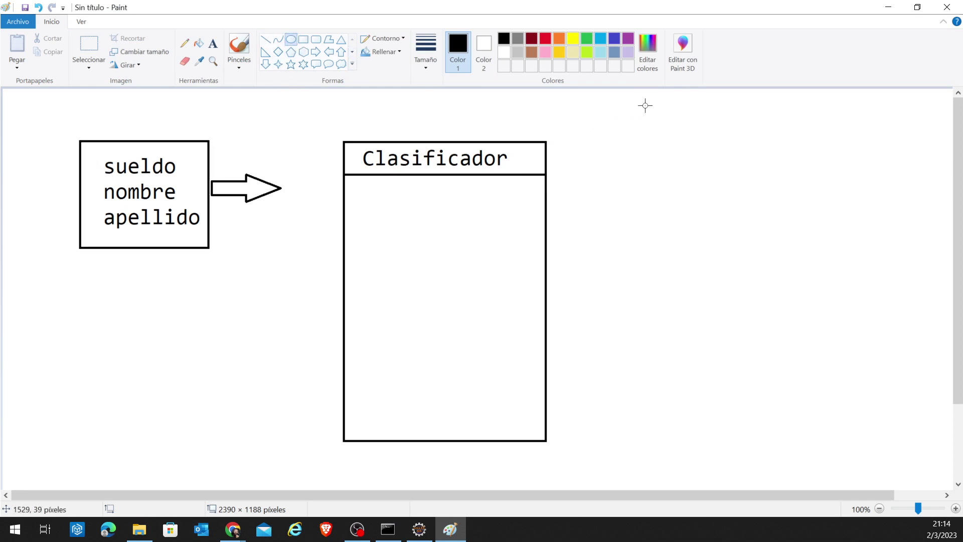
drag(658, 106, 822, 230)
drag(780, 198, 822, 190)
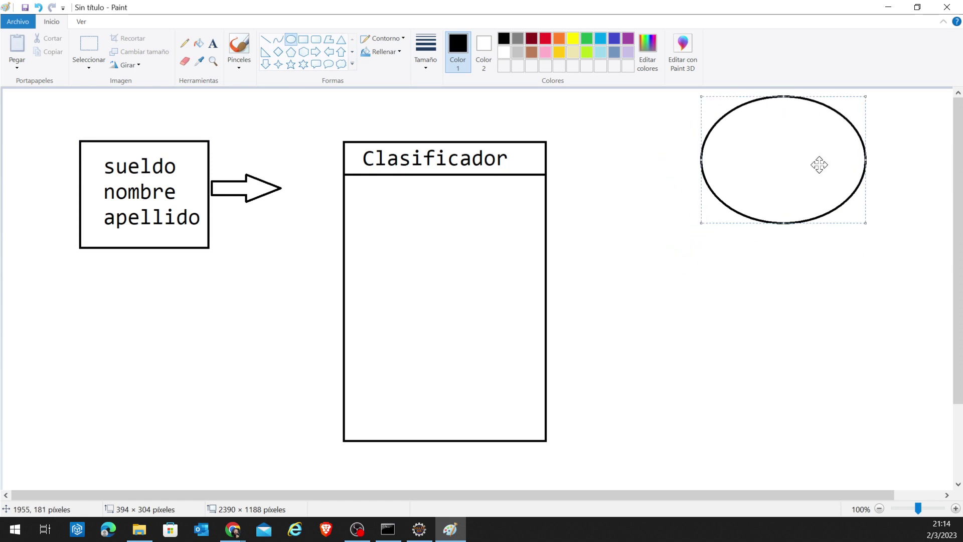
Step: Draw two more ellipses of about 388 × 271 and 401 × 291 pixels, stacked below the first one
click(700, 238)
drag(717, 262, 881, 376)
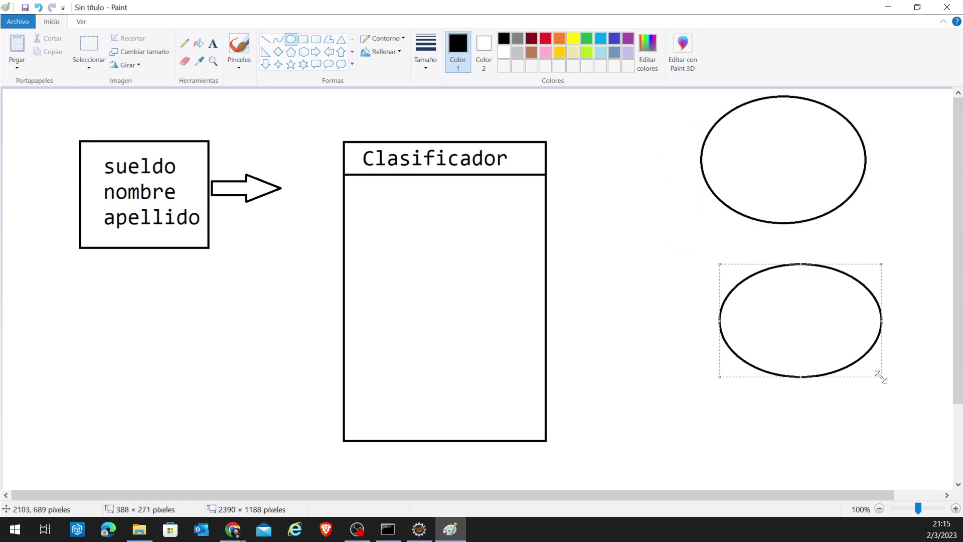
drag(818, 328, 838, 300)
drag(728, 374, 897, 495)
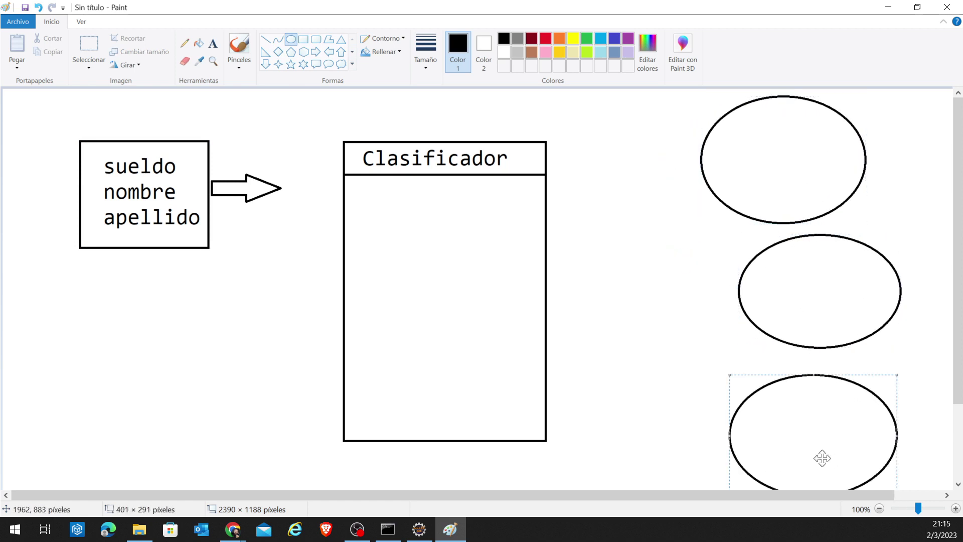
drag(821, 455, 782, 445)
Step: Add the text "RENTABLE" inside the uppermost ellipse
click(213, 43)
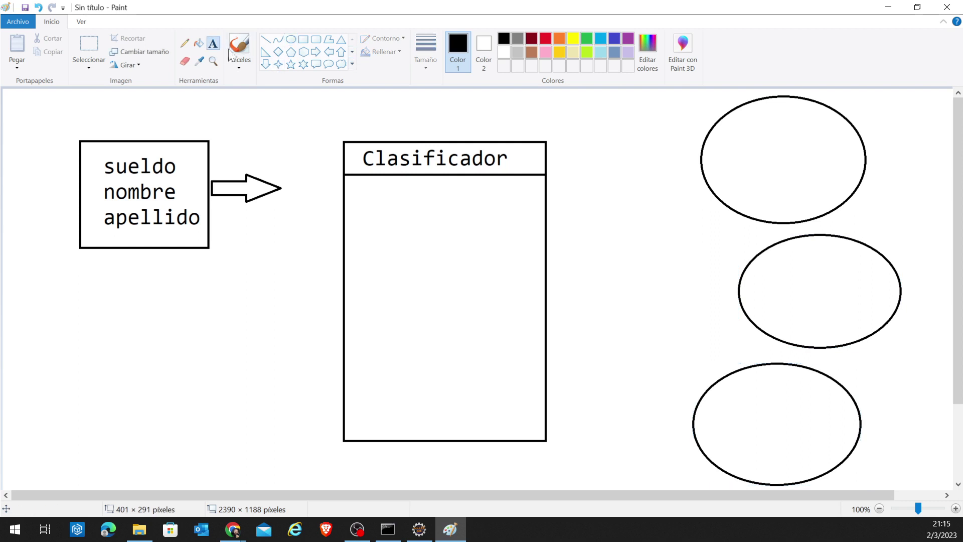
click(739, 140)
text(r)
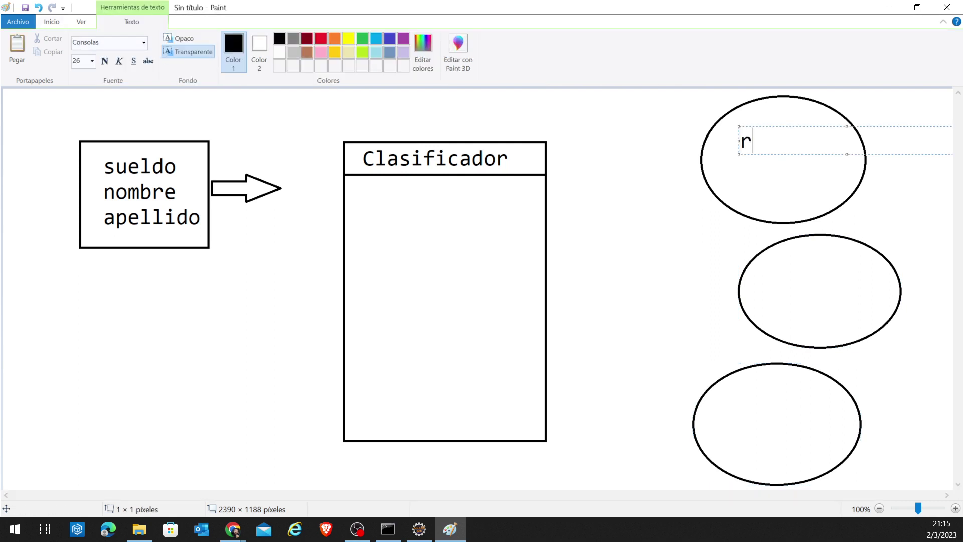
key(BackSpace)
key(Caps_Lock)
text(RENTABLE)
click(754, 296)
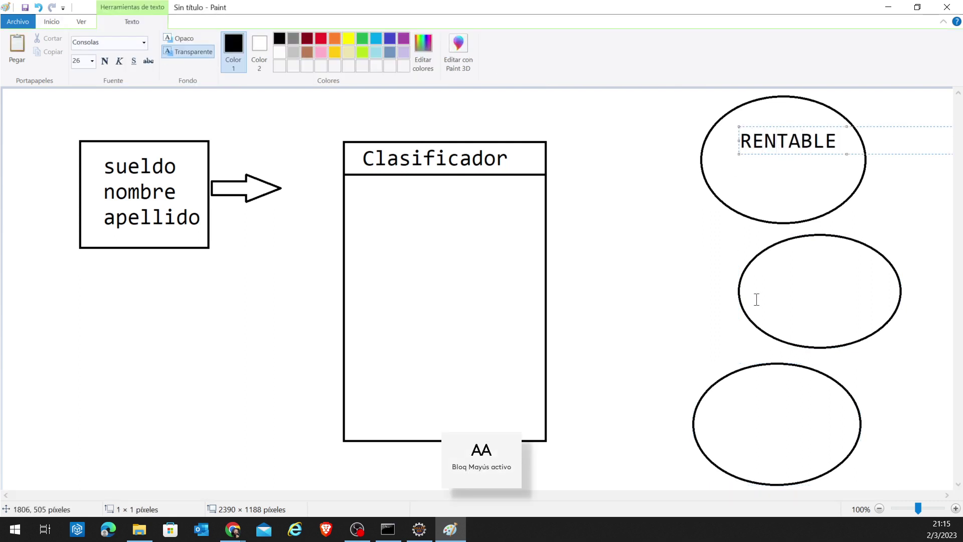
Step: Add the text "NO_CLIENTE" inside the middle ellipse and nudge it slightly upward
click(761, 295)
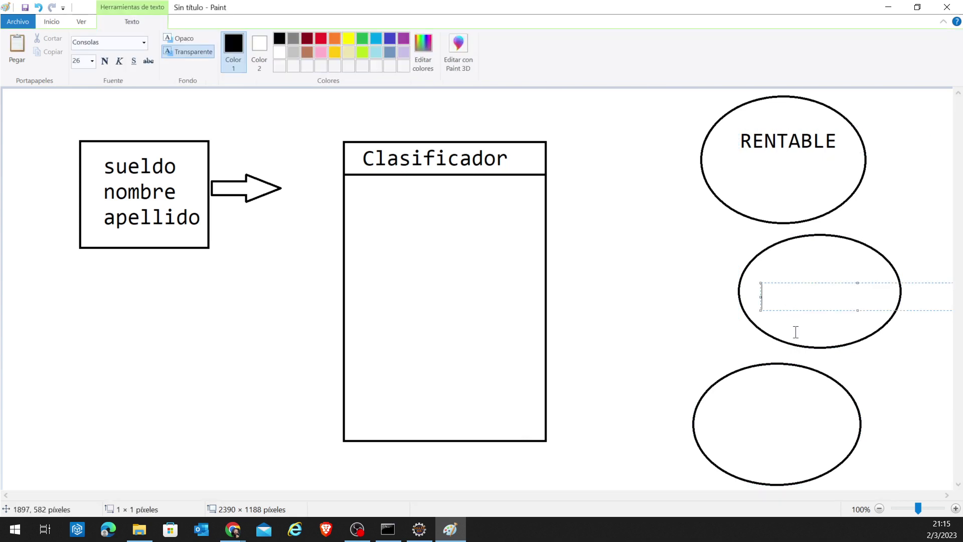
text(NO_CLIENTE)
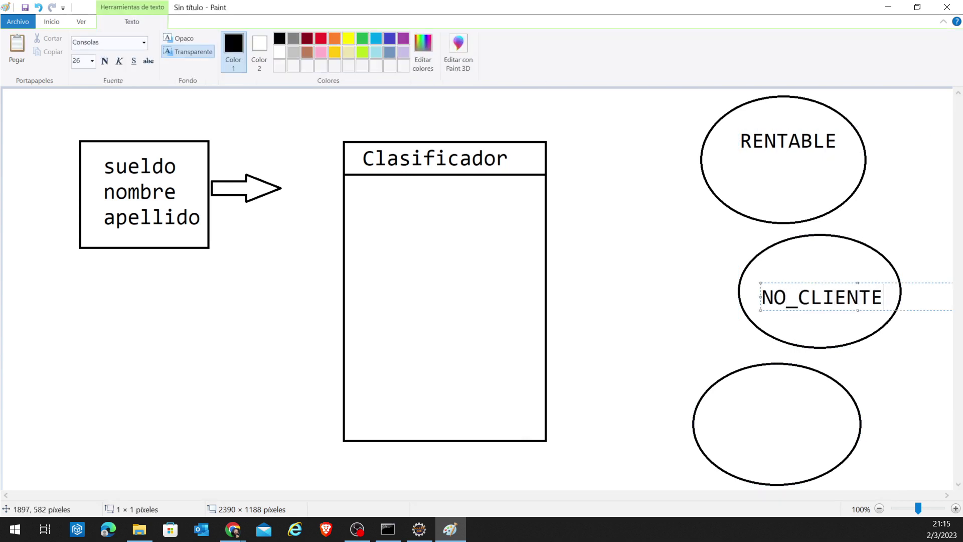
drag(843, 284, 841, 276)
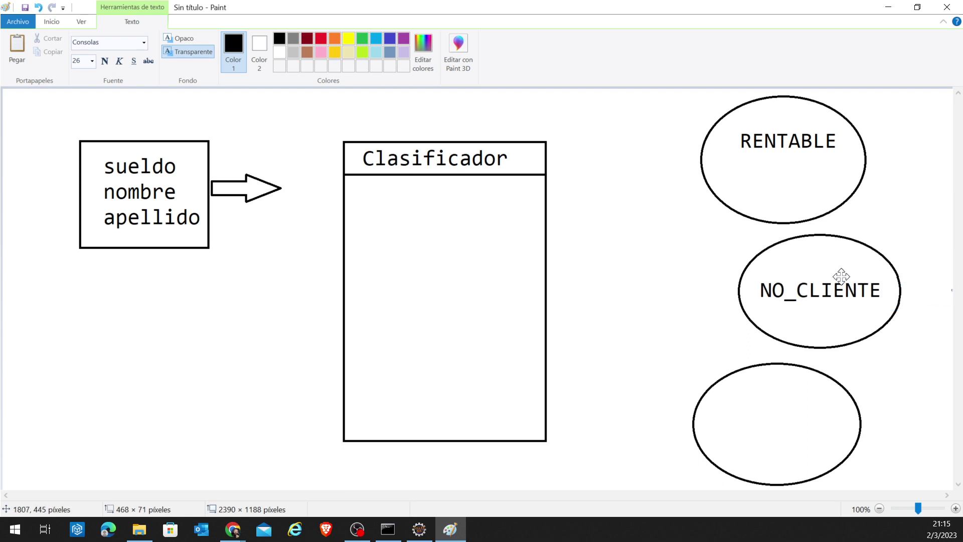
click(825, 352)
Step: Add the text "AGRO" inside the lowest ellipse
click(731, 412)
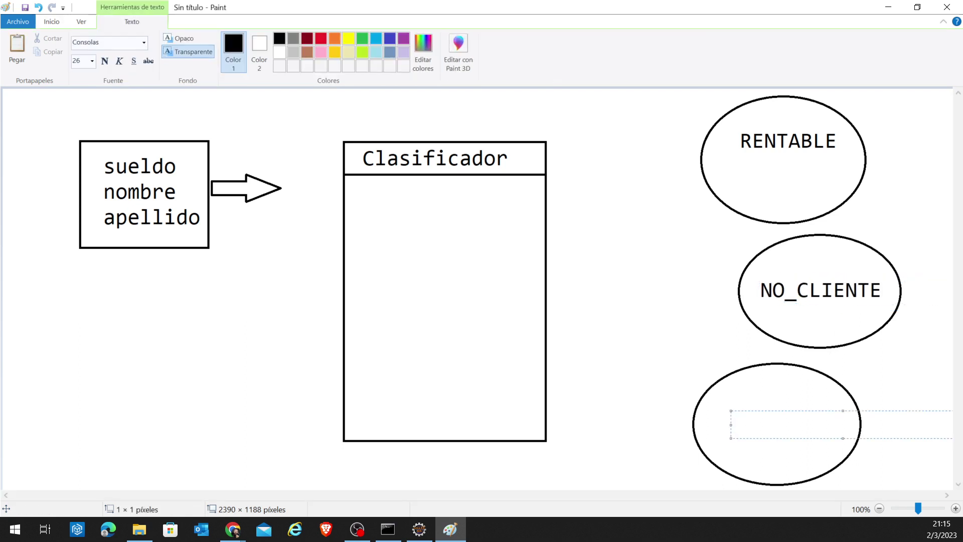
text(AGRO)
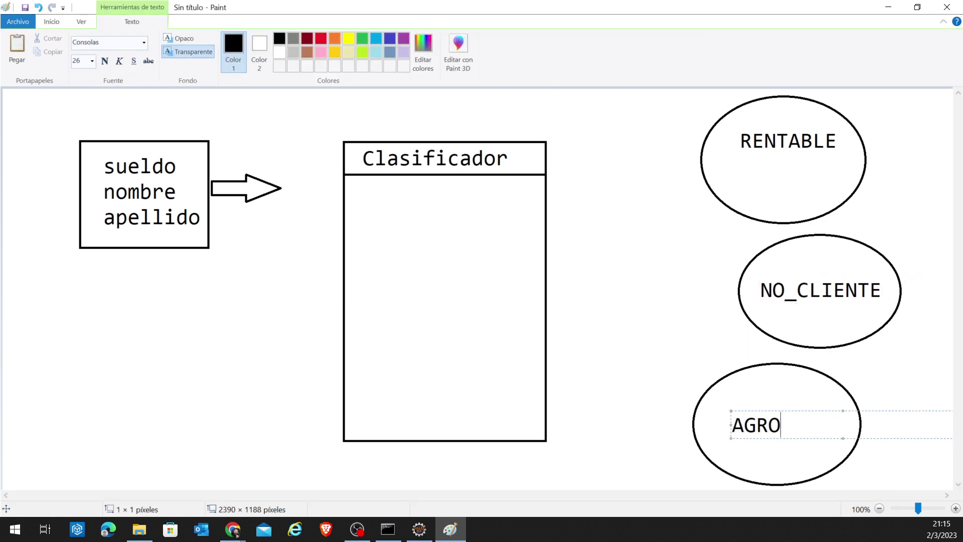
click(453, 229)
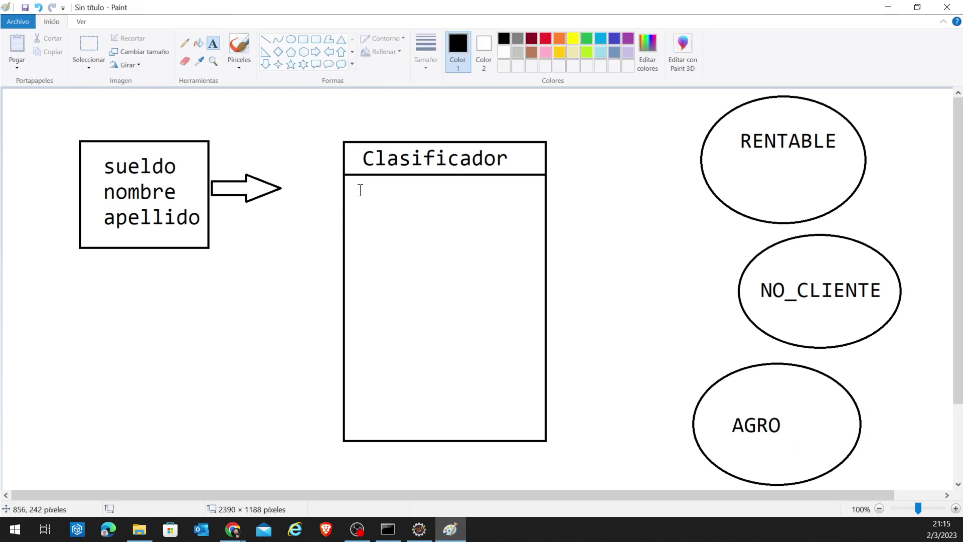
click(106, 150)
click(111, 182)
click(102, 238)
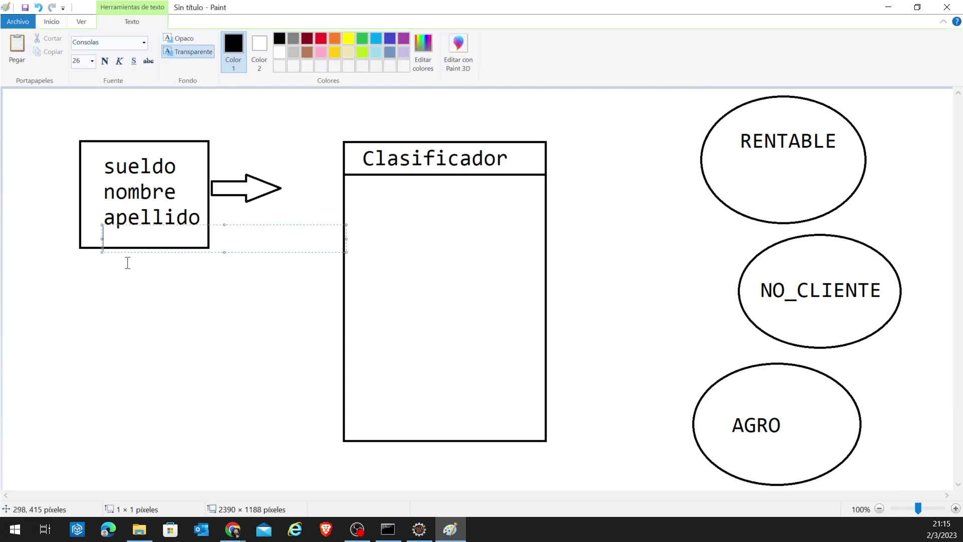
click(157, 314)
click(266, 40)
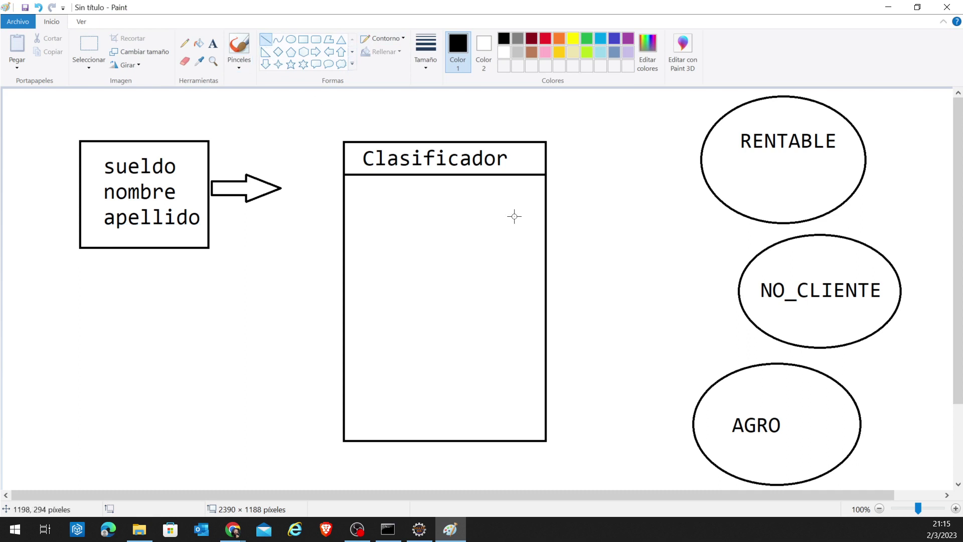
click(212, 44)
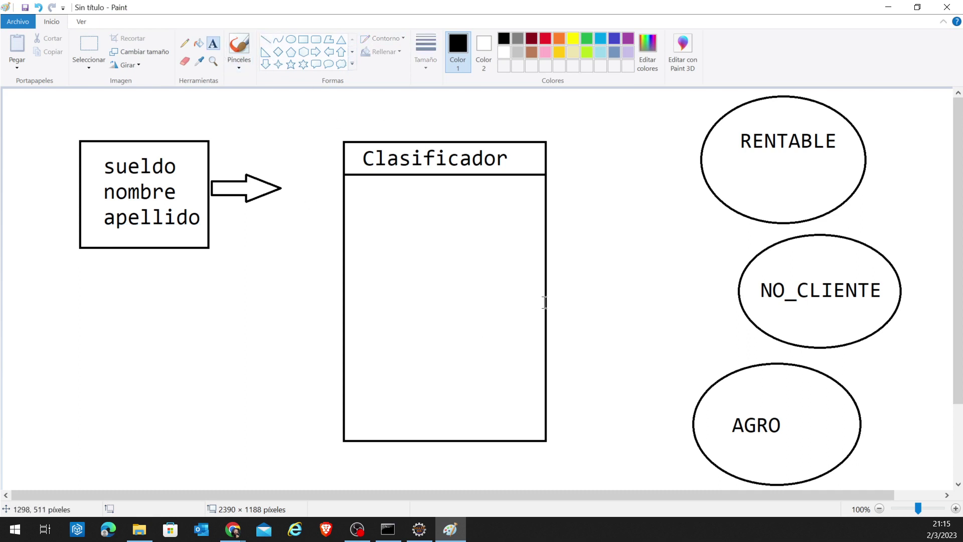
click(239, 48)
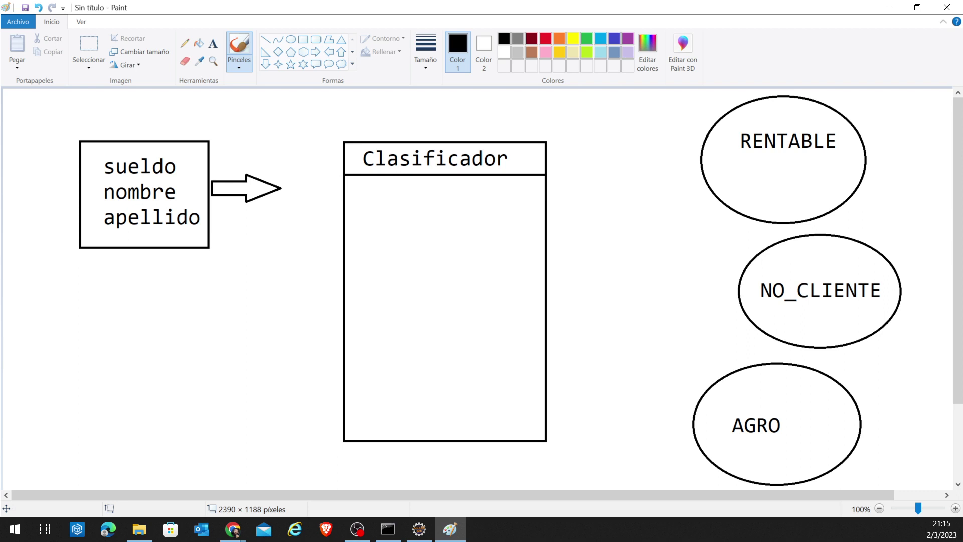
key(alt+Tab)
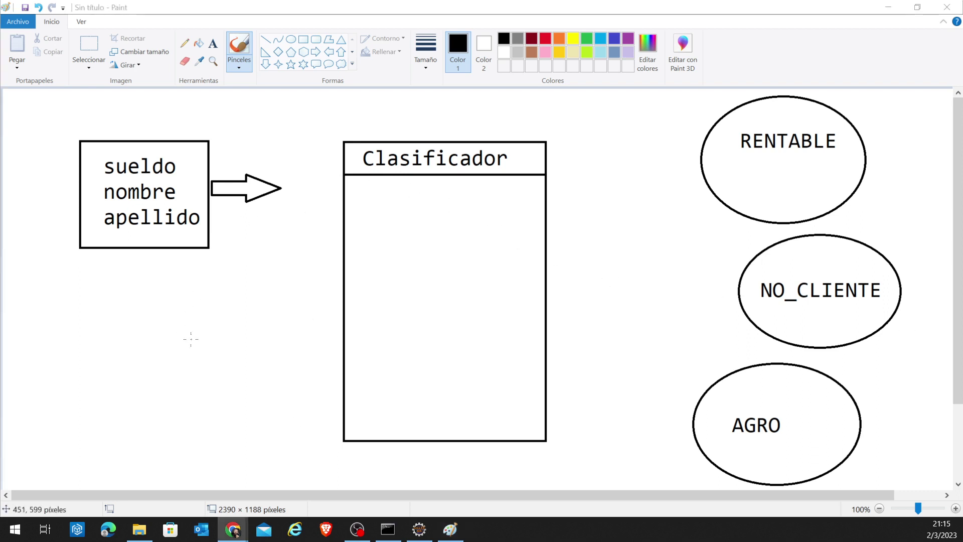
click(221, 64)
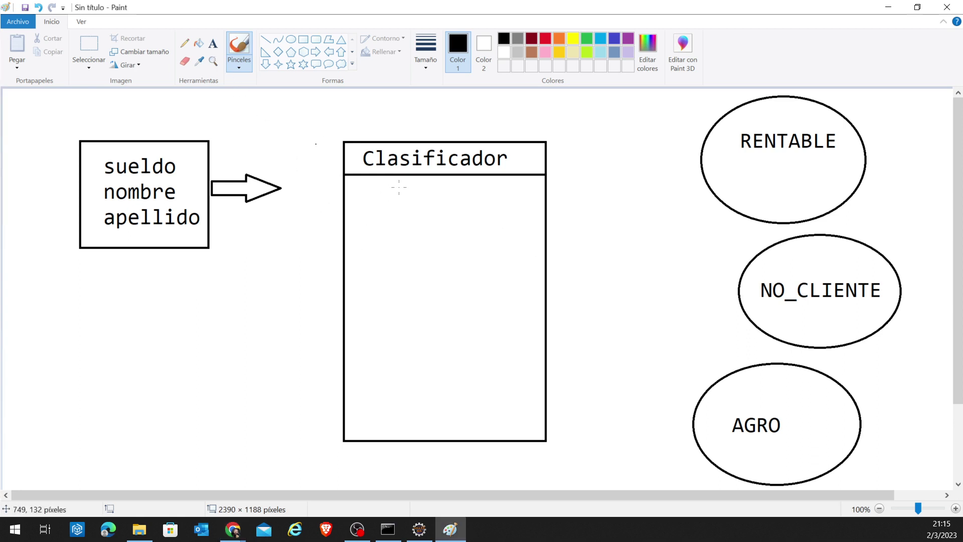
Step: Add the method text "clasificar():" in lowercase inside the Clasificador box, a little below its title line
click(213, 43)
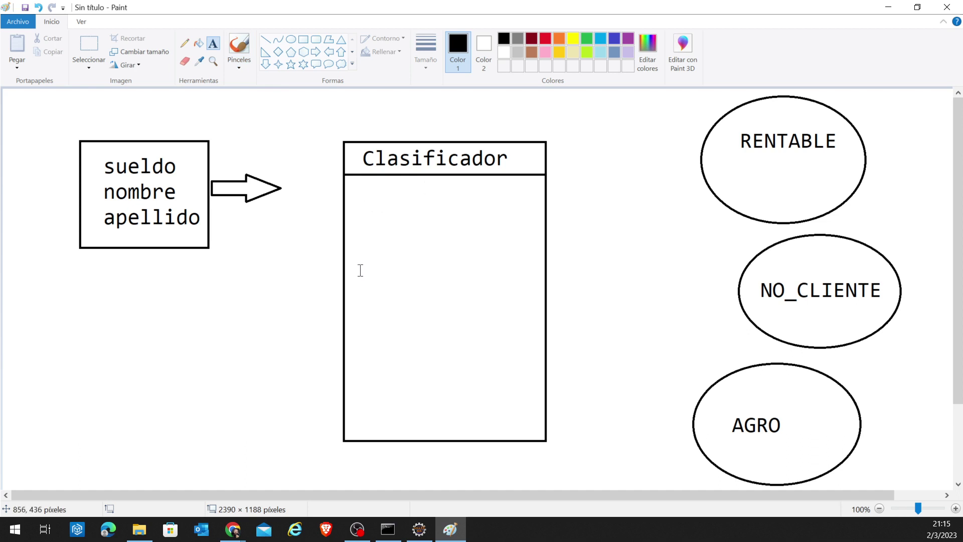
click(355, 214)
text(CLASI)
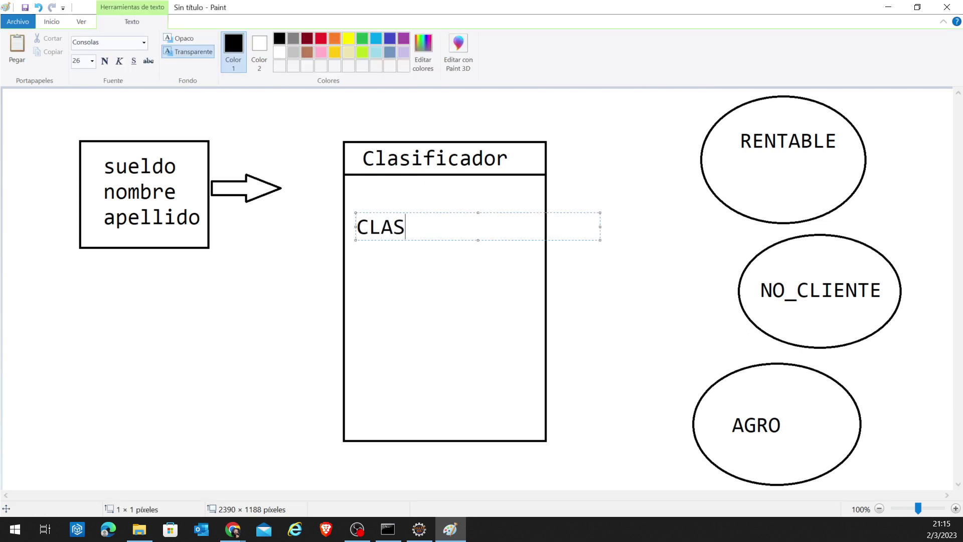
key(BackSpace)
key(BackSpace)
key(Caps_Lock)
key(BackSpace)
key(BackSpace)
key(BackSpace)
text(c)
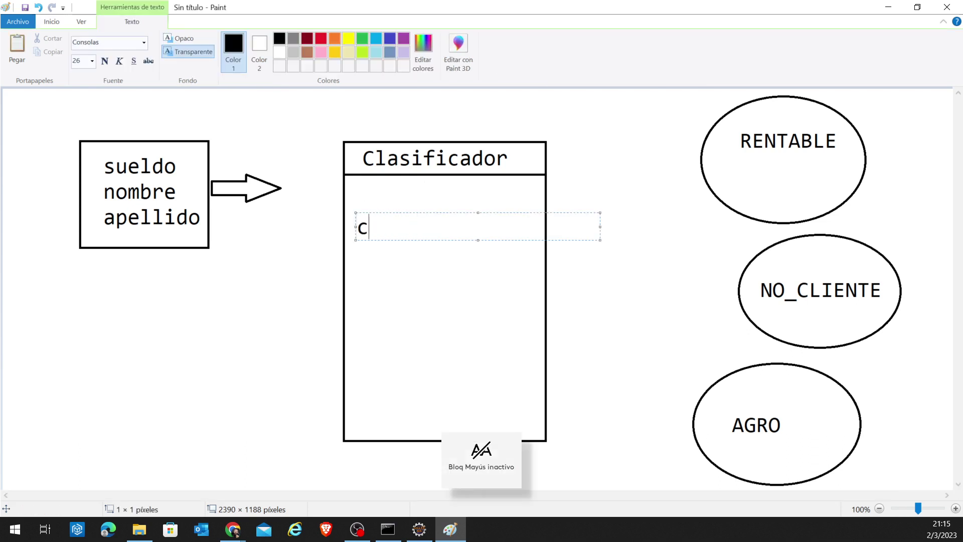
key(BackSpace)
text(clasfi)
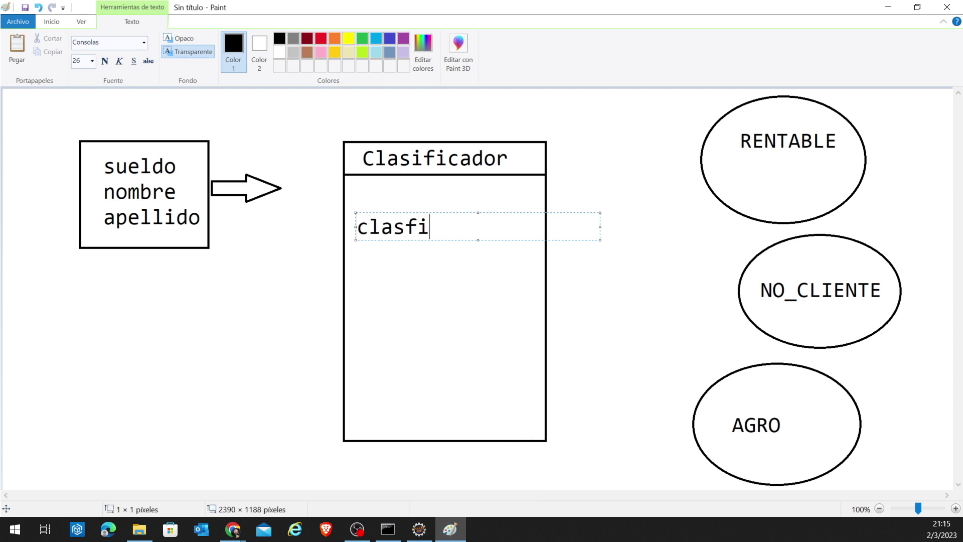
key(BackSpace)
key(BackSpace)
text(ificar())
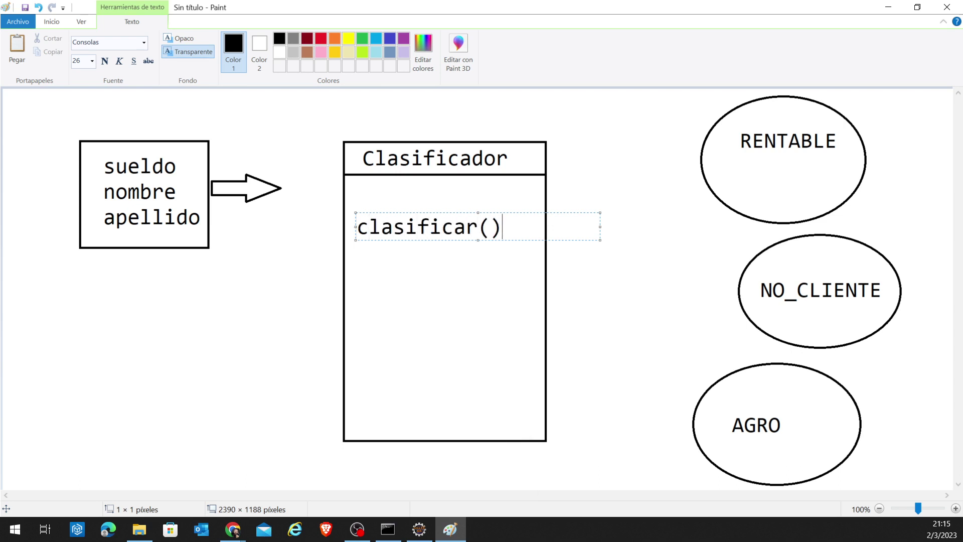
text({)
key(BackSpace)
text(:)
click(745, 151)
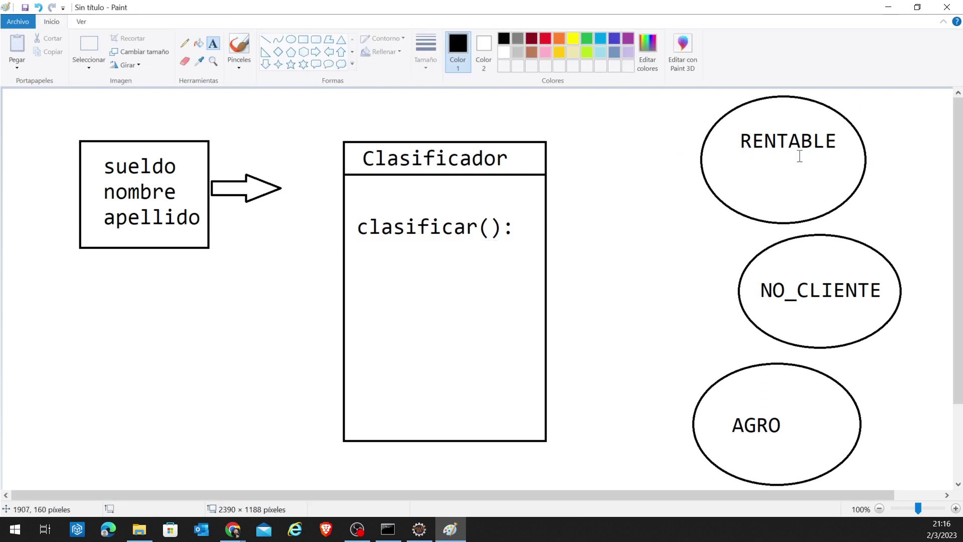
Step: Add the return type text "string" just outside the Clasificador box, level with clasificar():
click(863, 101)
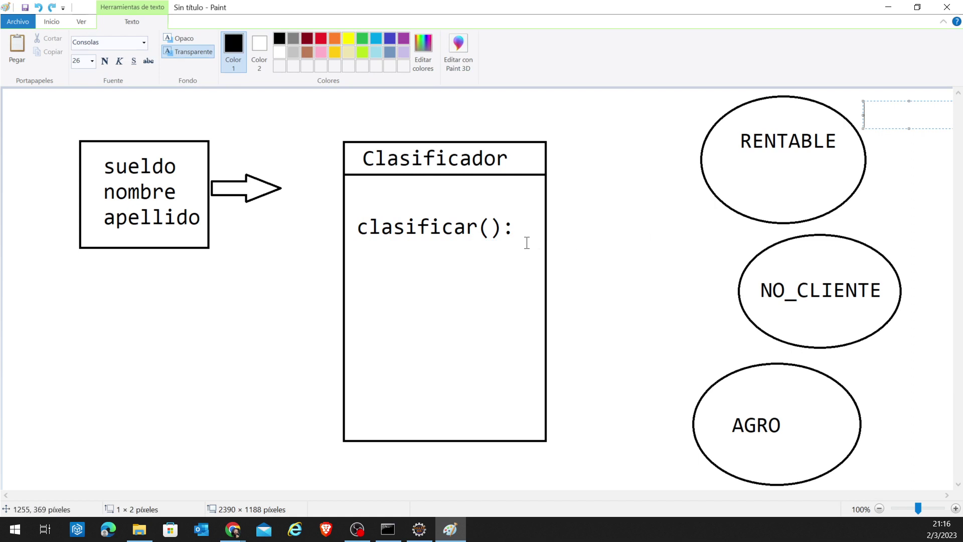
click(520, 226)
click(515, 215)
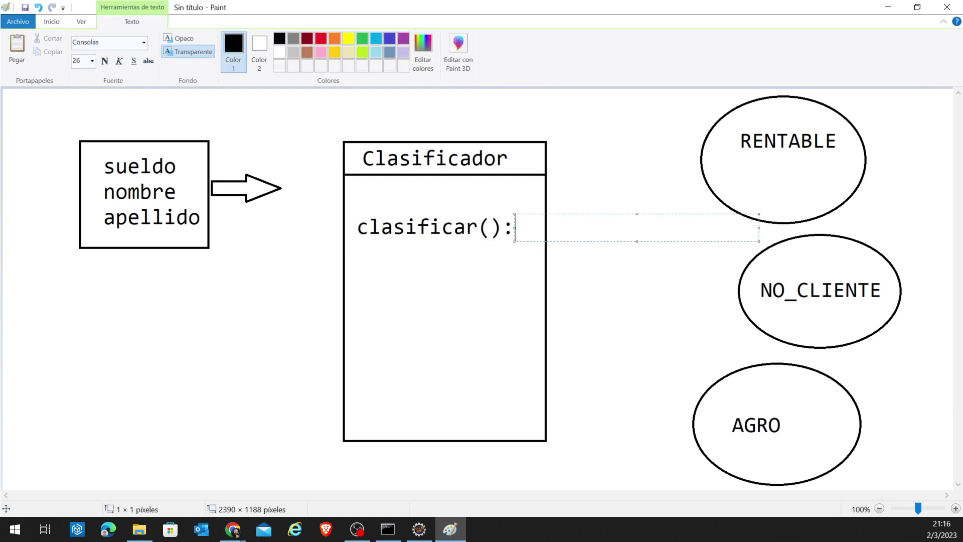
text(string)
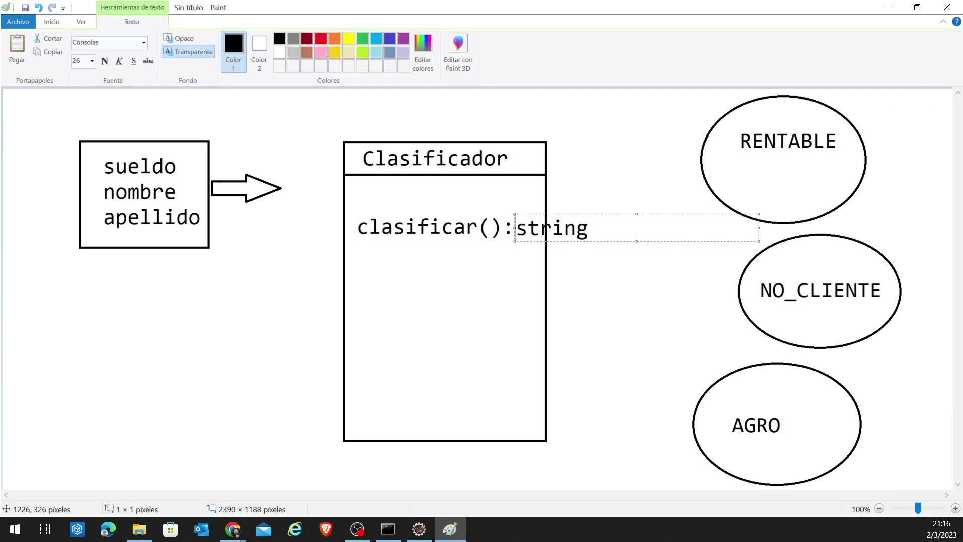
drag(558, 229, 607, 229)
click(475, 256)
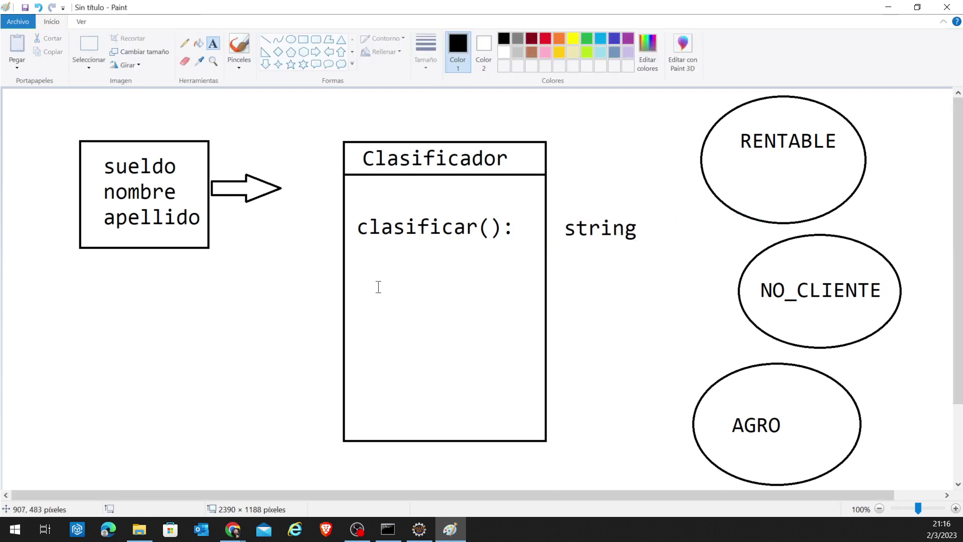
Step: Start a text list below the arrow with the symbols -, + and # on separate lines
click(212, 291)
text(-)
key(Return)
text(+)
key(Return)
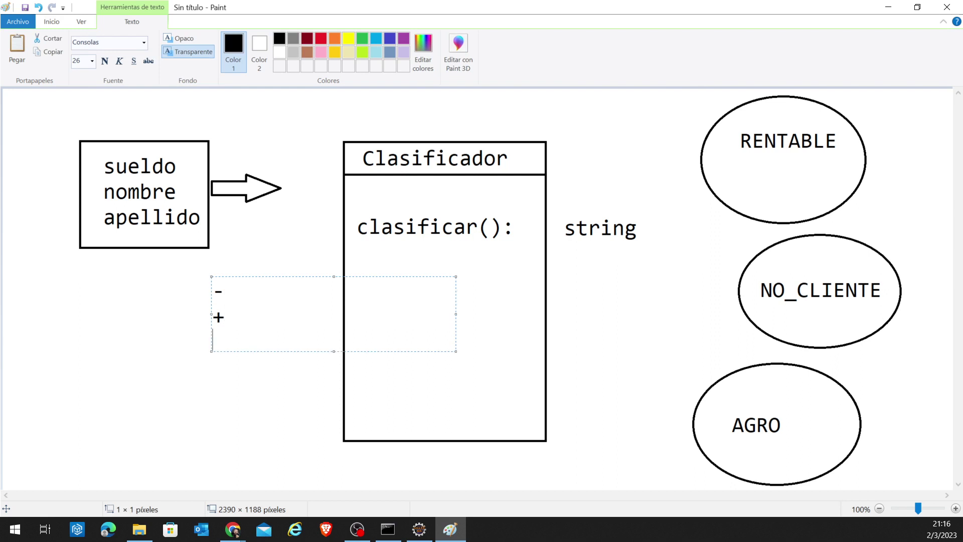
text(#)
key(Return)
text(??)
key(BackSpace)
key(BackSpace)
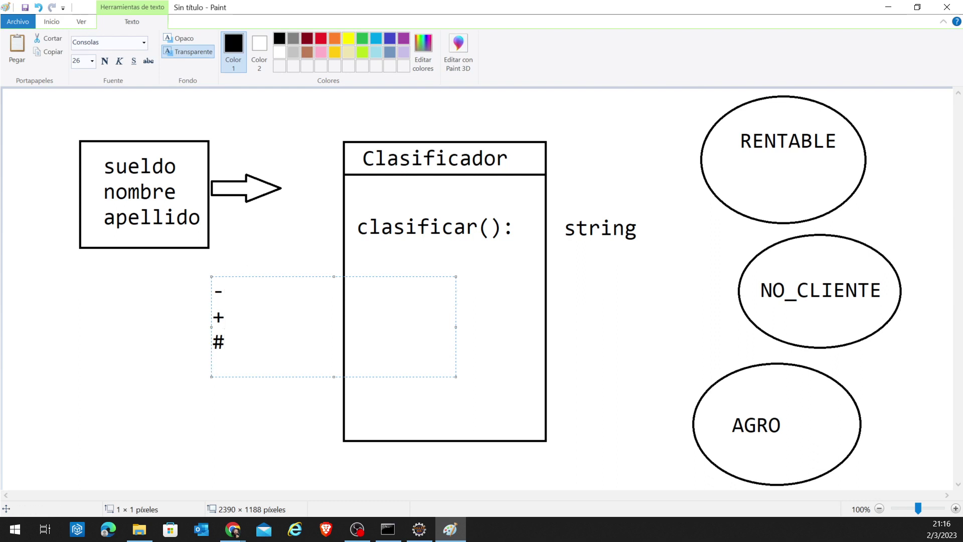
Step: Label the symbols in the list as "- private", "+ public" and "# protected"
text(prote)
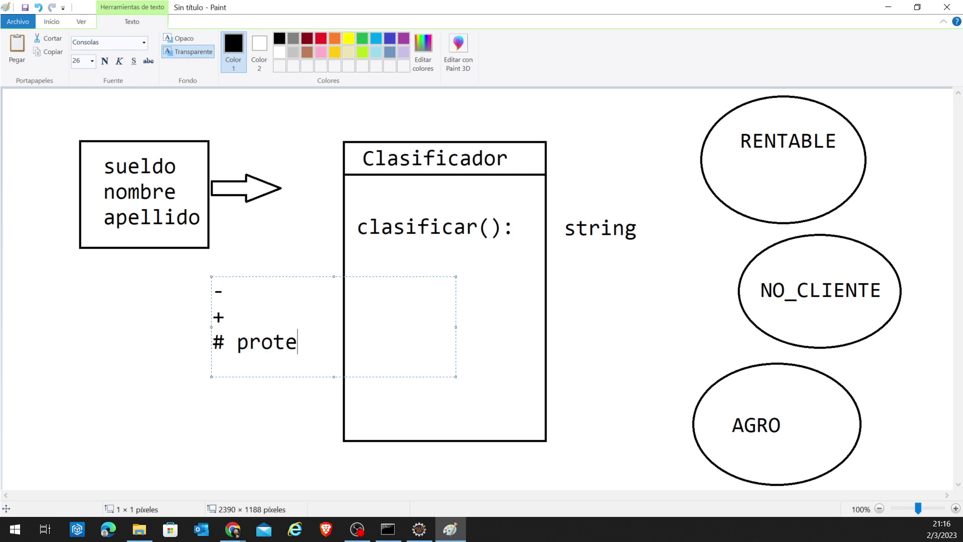
text(cted)
click(225, 317)
text(publi)
key(BackSpace)
key(BackSpace)
key(BackSpace)
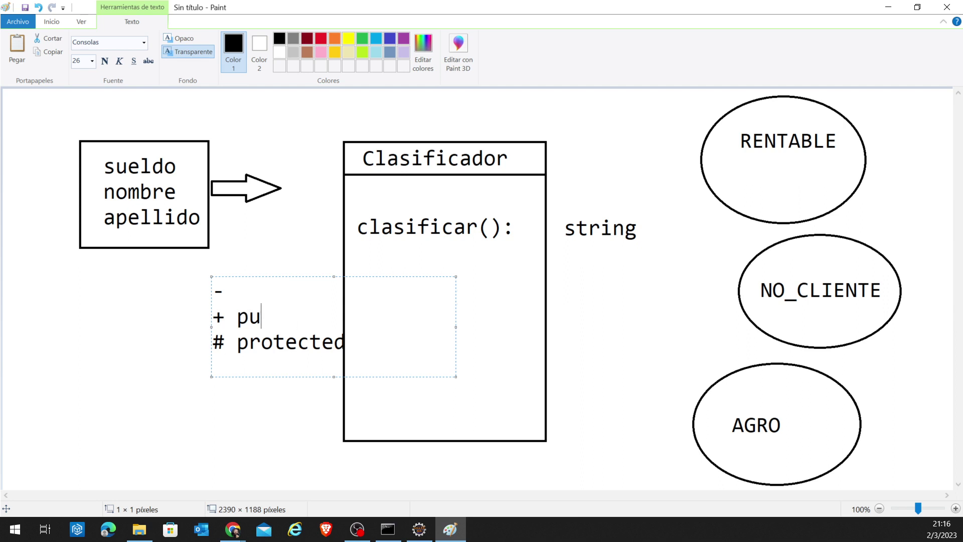
text(blic)
text(private)
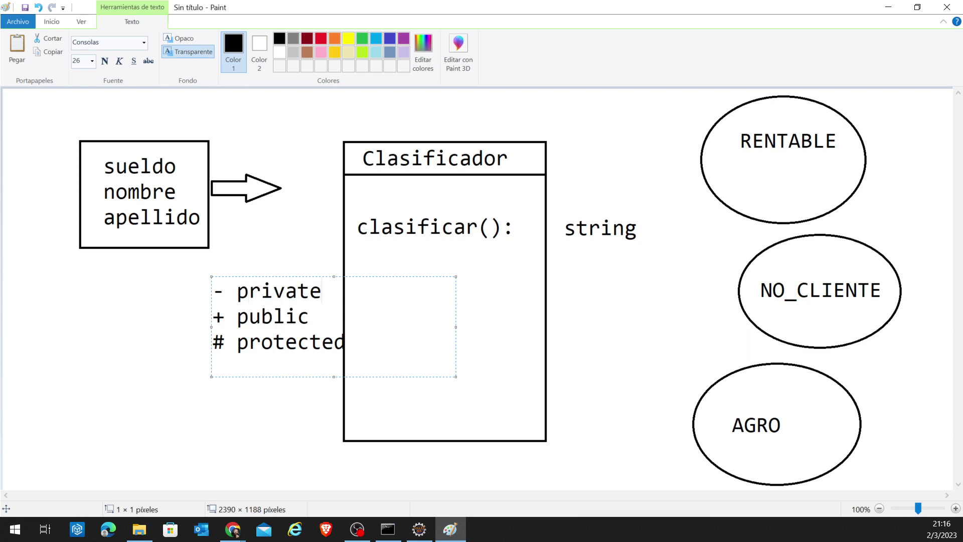
Step: Move the symbol list below the sueldo, nombre and apellido box and head it with the line "VISIBILIDAD"
drag(361, 276, 233, 298)
key(Home)
key(Return)
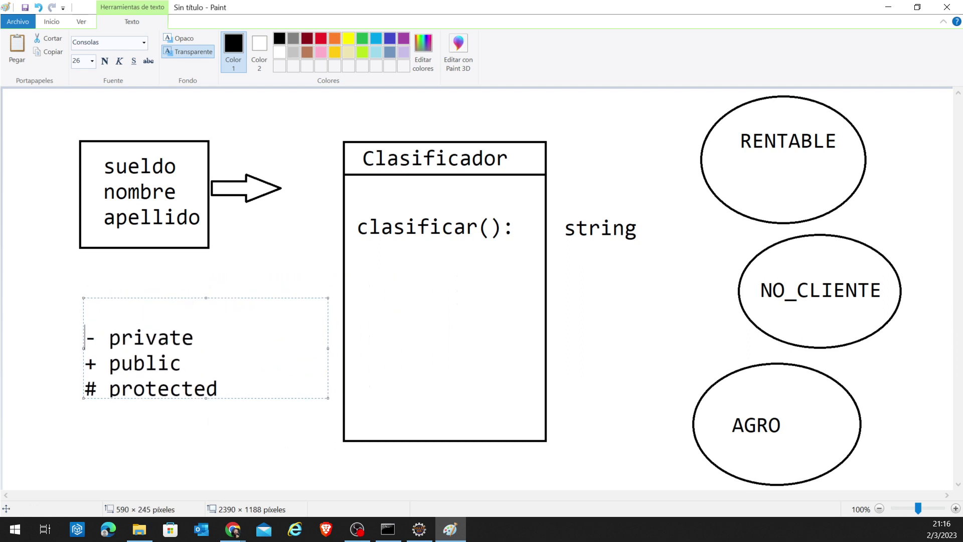
key(Caps_Lock)
text(VISIBLI)
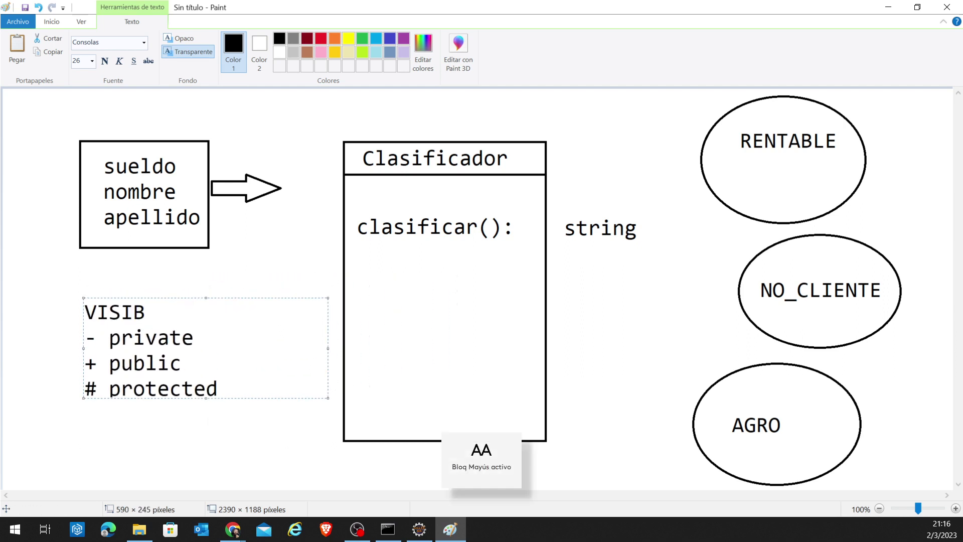
key(BackSpace)
key(BackSpace)
text(ILIDAD)
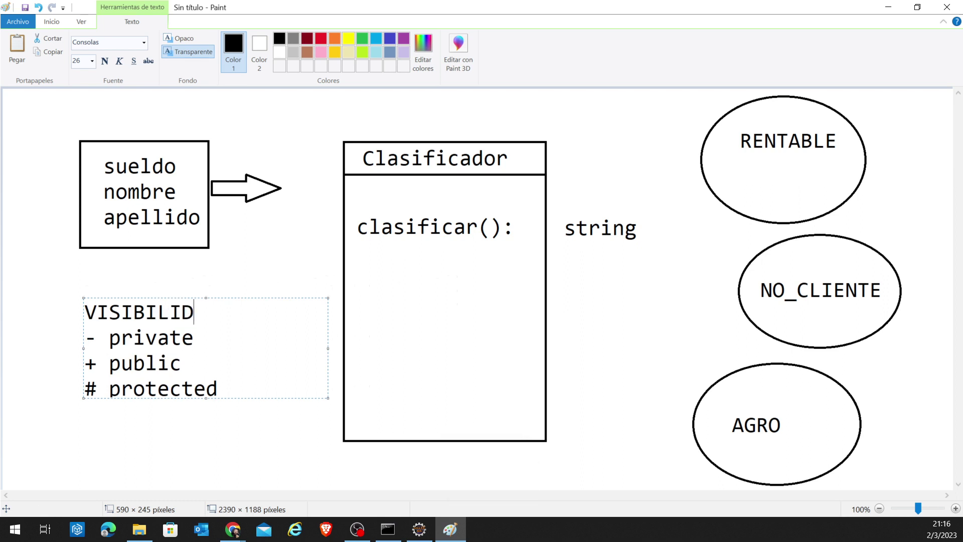
click(230, 413)
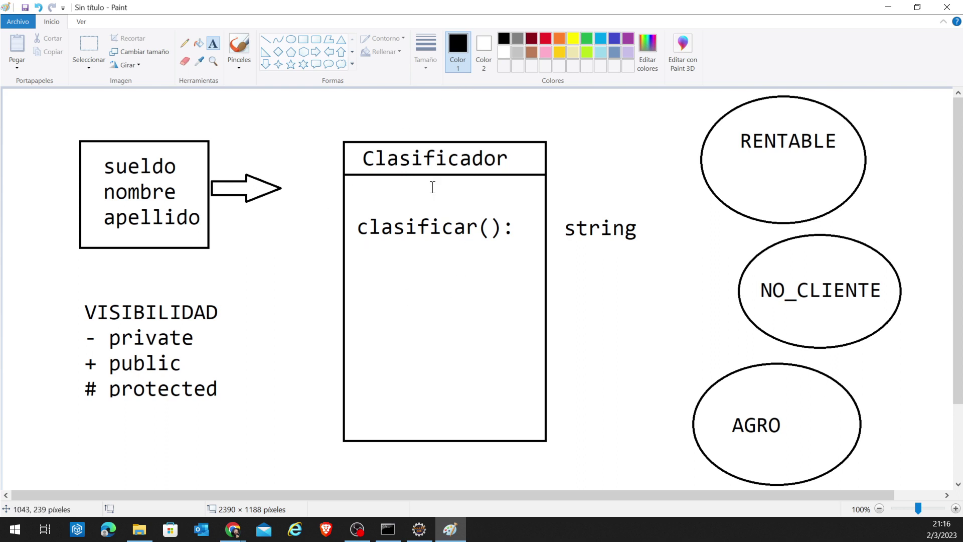
Step: Start a private member line with "-" above clasificar(): inside the Clasificador box
click(358, 194)
text(-CLASI)
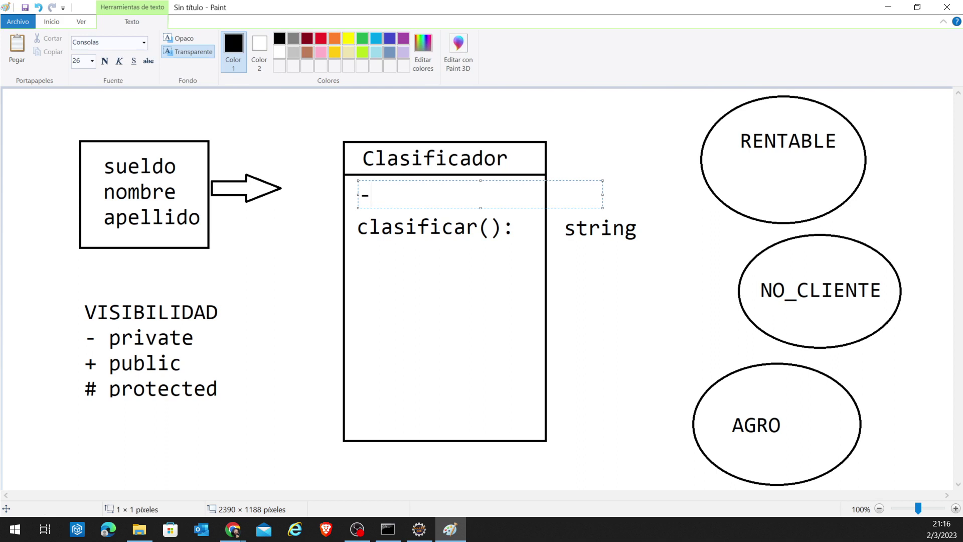